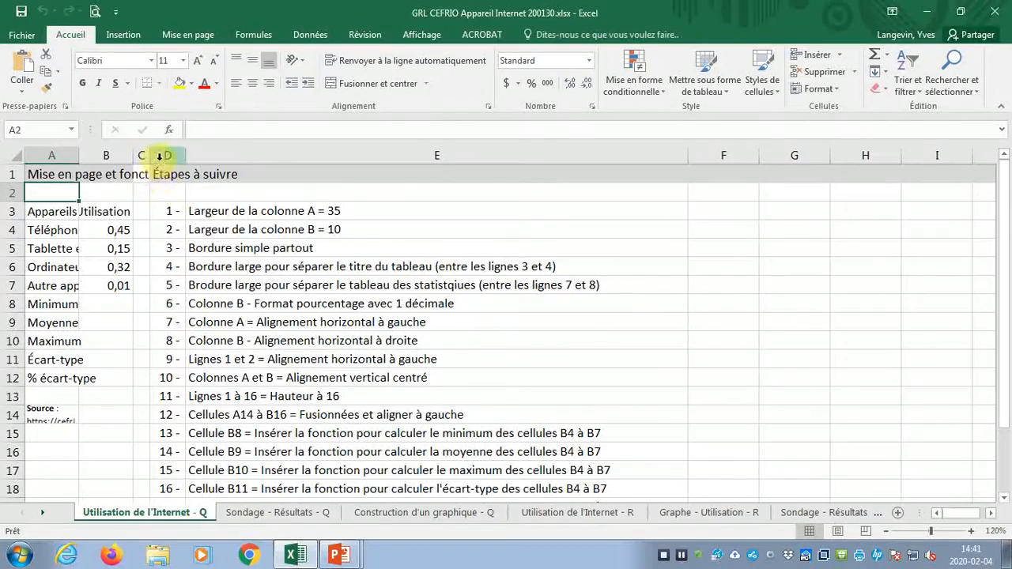
# Examine the Étapes à suivre instructions and the finished table, statistics rows and source note on the Utilisation de l'Internet - R sheet.
pyautogui.moveTo(164, 156); pyautogui.dragTo(206, 155)
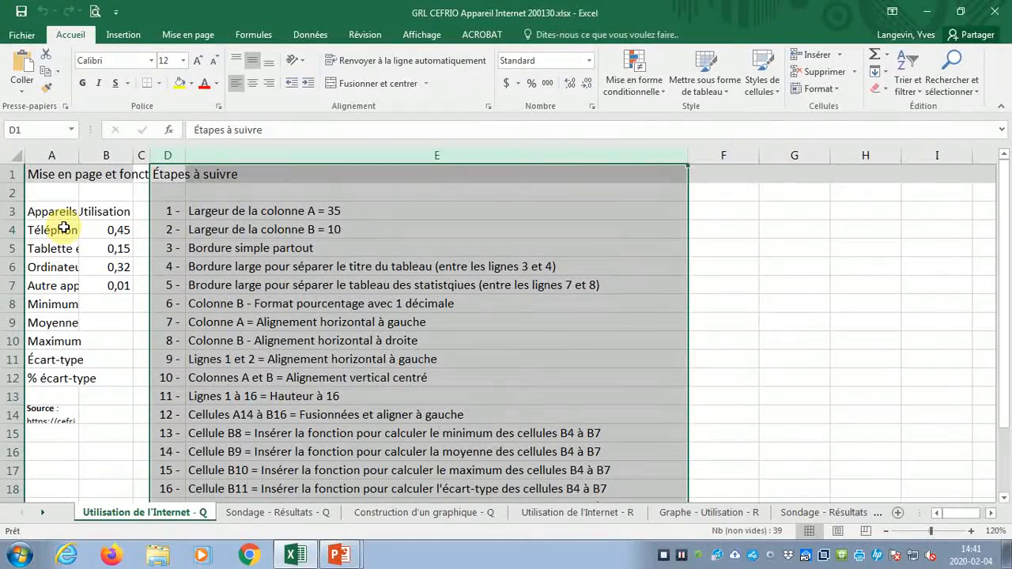
pyautogui.click(528, 513)
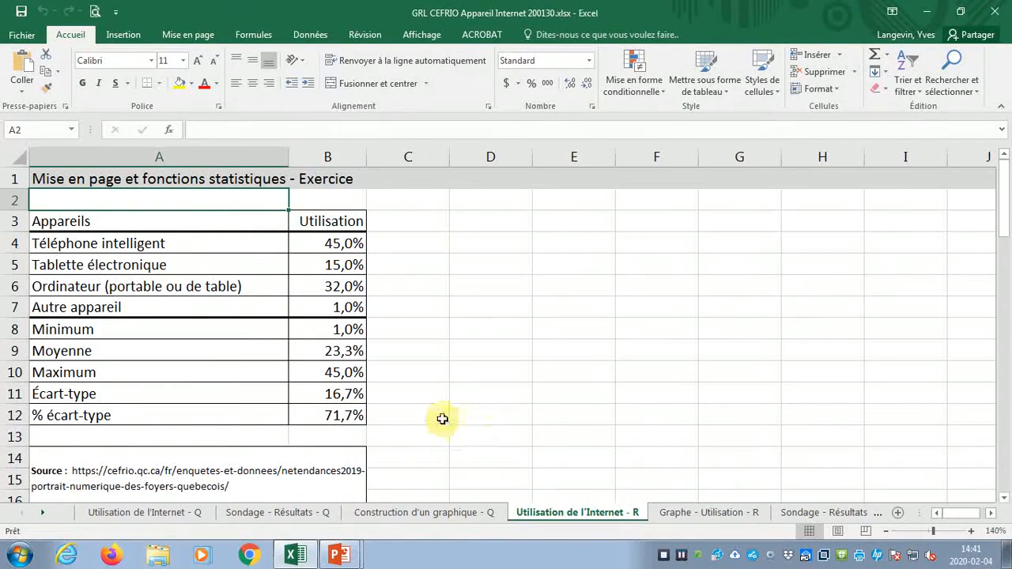
pyautogui.click(224, 333)
pyautogui.click(217, 350)
pyautogui.click(209, 374)
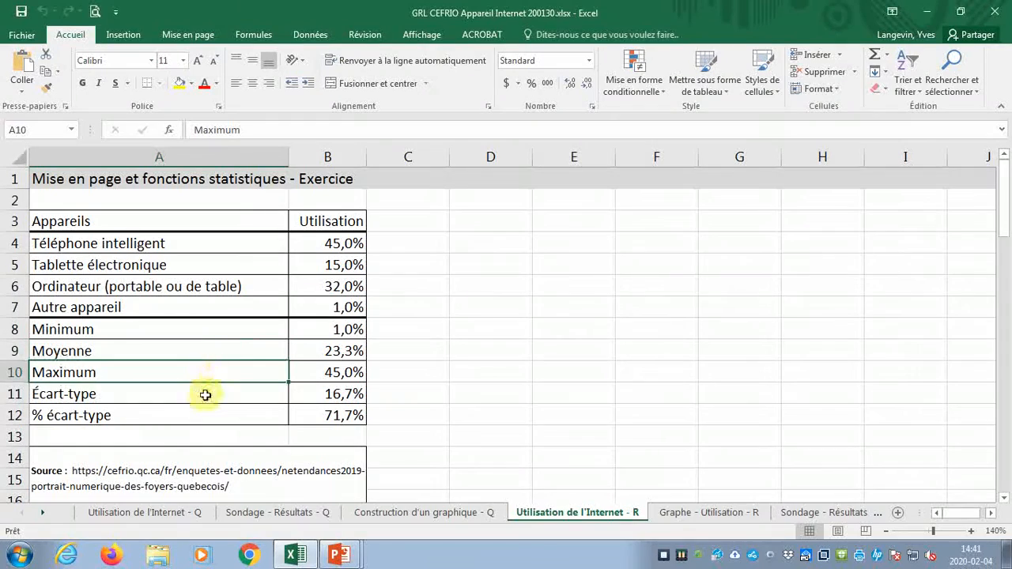
pyautogui.click(205, 395)
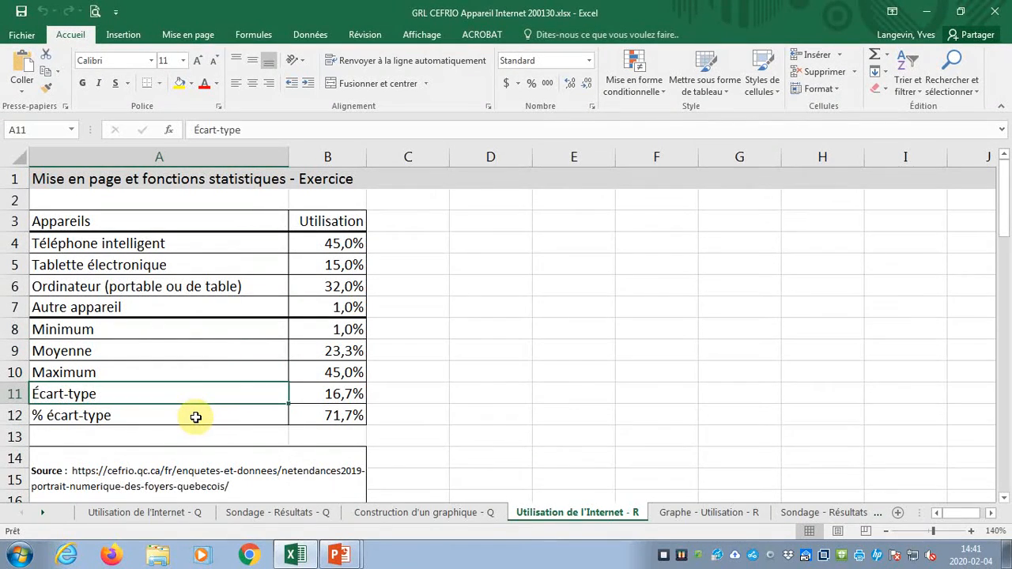
pyautogui.click(195, 417)
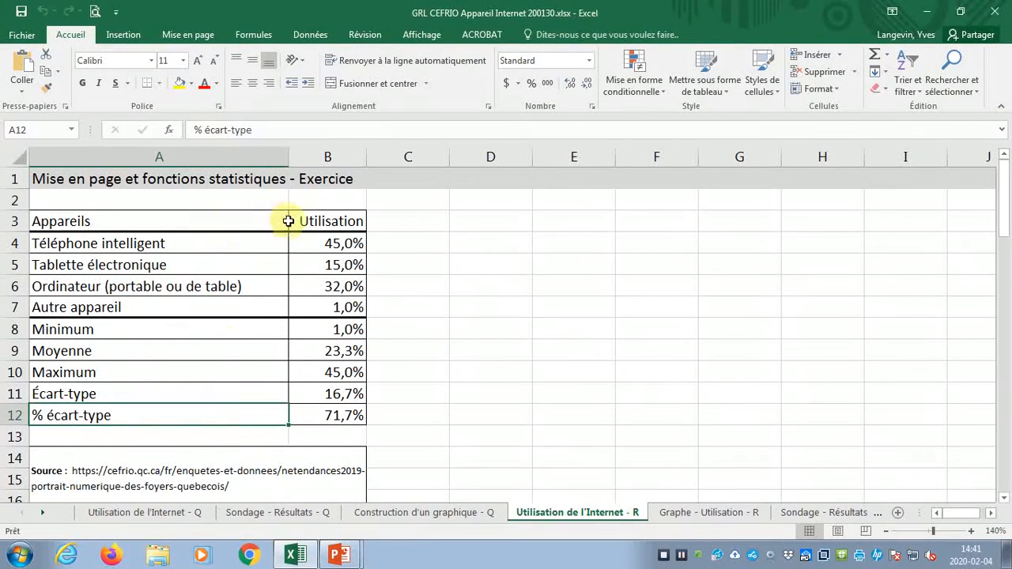
pyautogui.moveTo(324, 237); pyautogui.dragTo(317, 298)
pyautogui.moveTo(269, 245); pyautogui.dragTo(254, 300)
pyautogui.moveTo(293, 241); pyautogui.dragTo(247, 243)
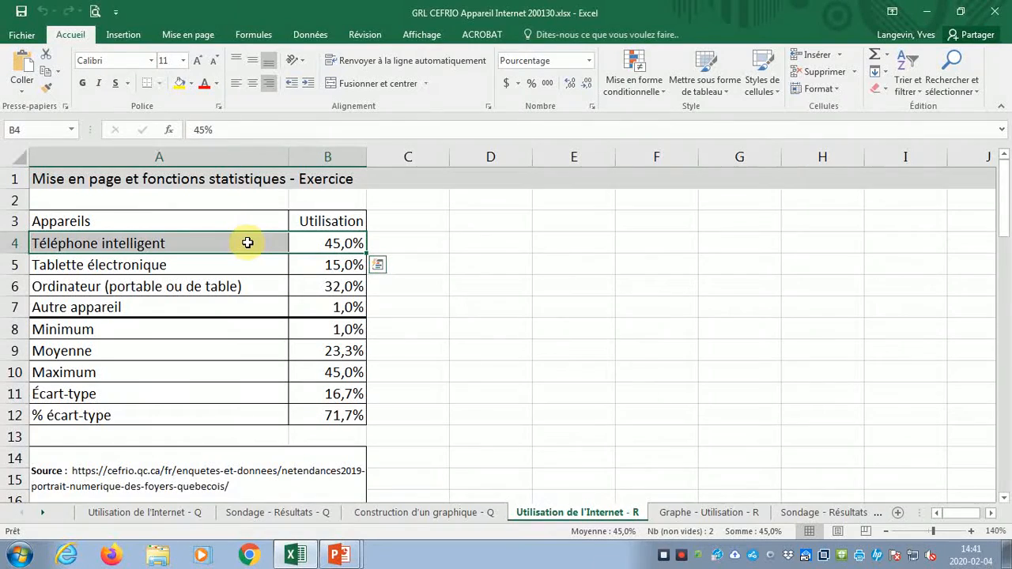
pyautogui.moveTo(291, 266); pyautogui.dragTo(242, 267)
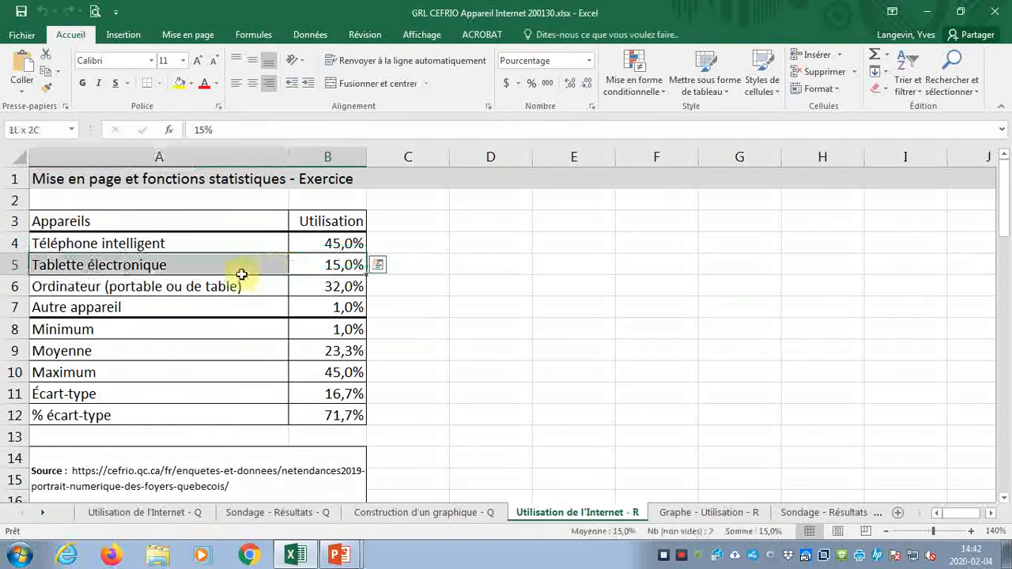
pyautogui.click(214, 450)
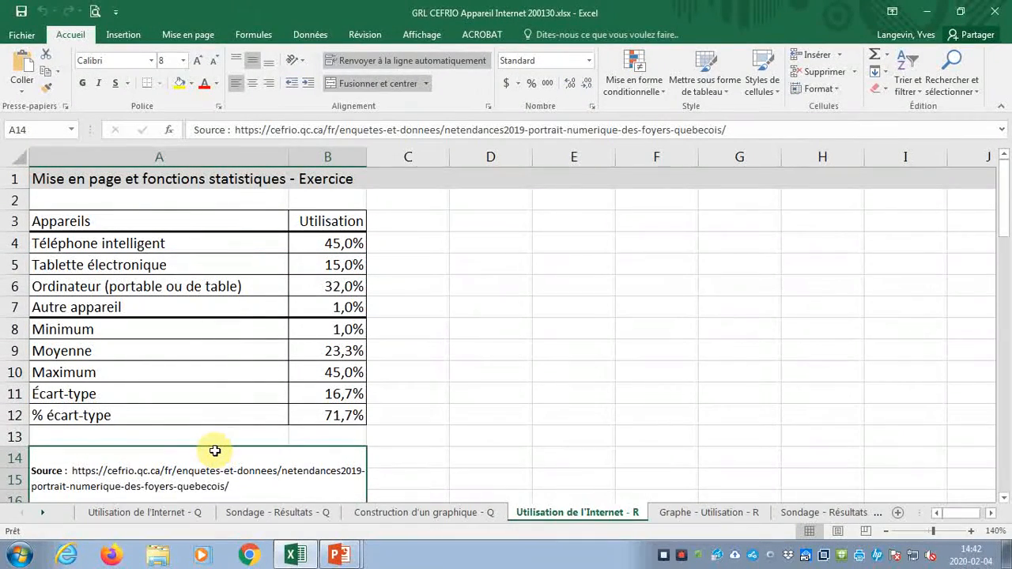
# On the Utilisation de l'Internet - Q sheet, set the width of column A to 35.
pyautogui.click(158, 512)
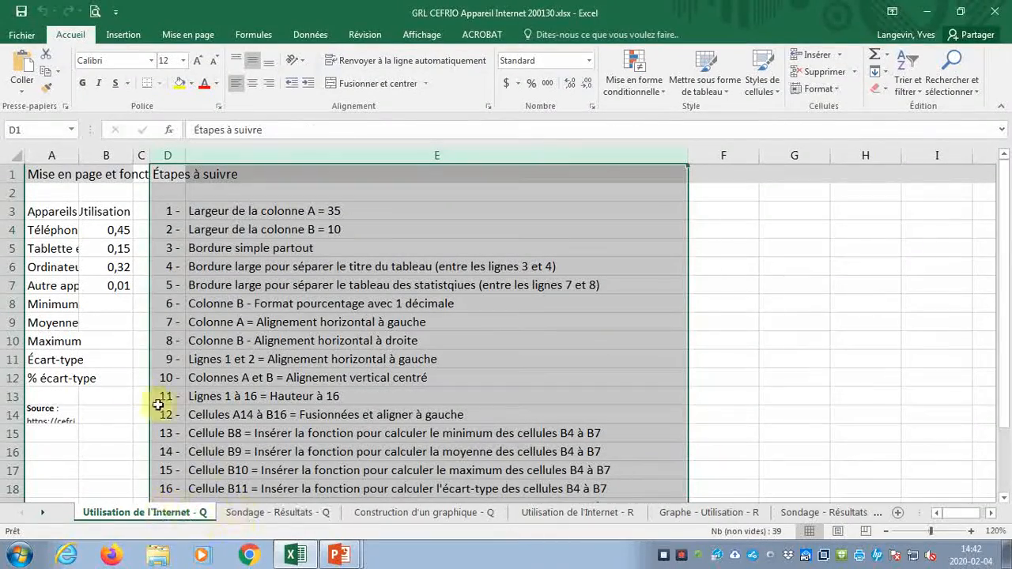
pyautogui.click(56, 154)
pyautogui.rightClick(61, 157)
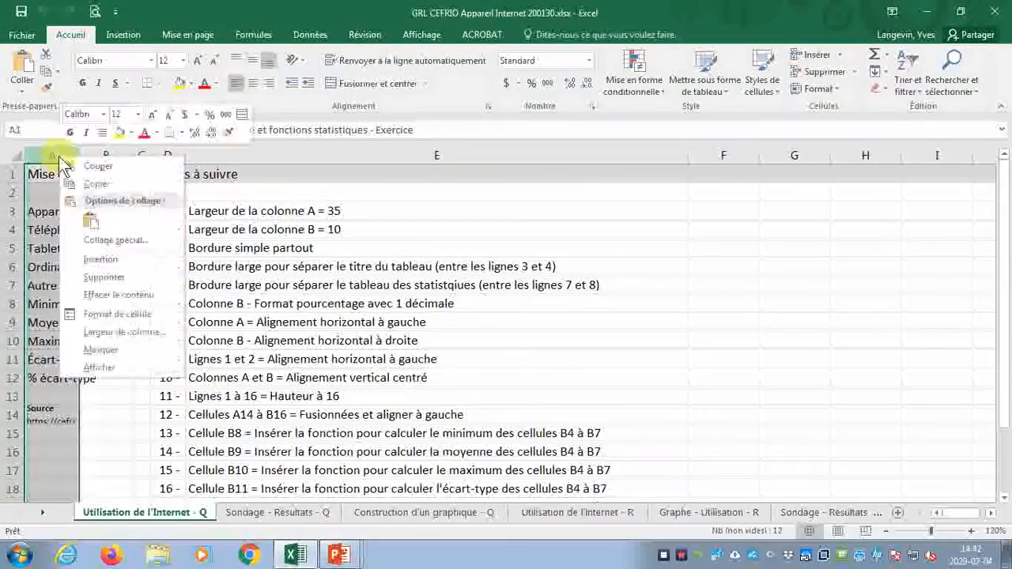
pyautogui.click(91, 331)
pyautogui.write('35')
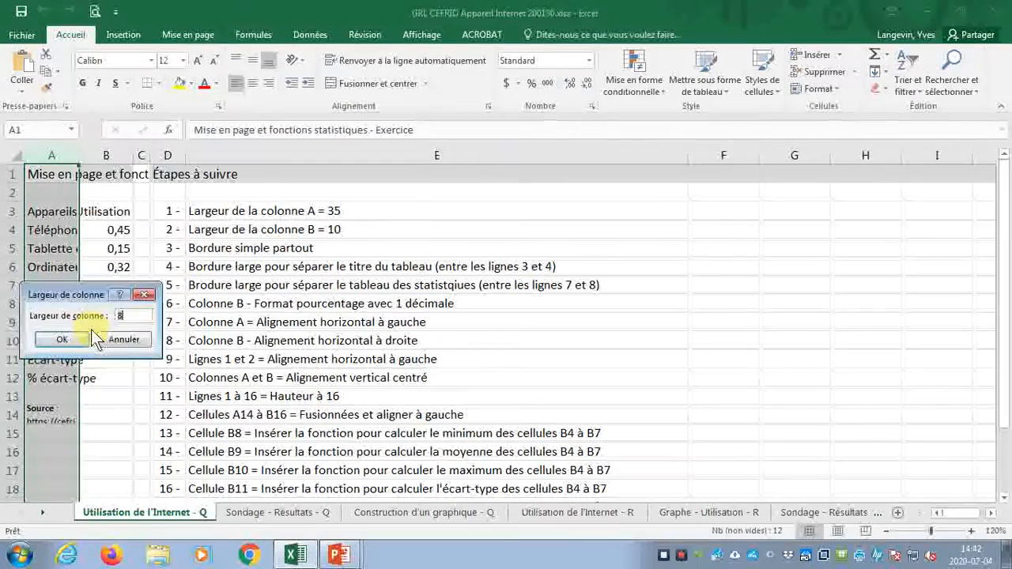
pyautogui.press('Return')
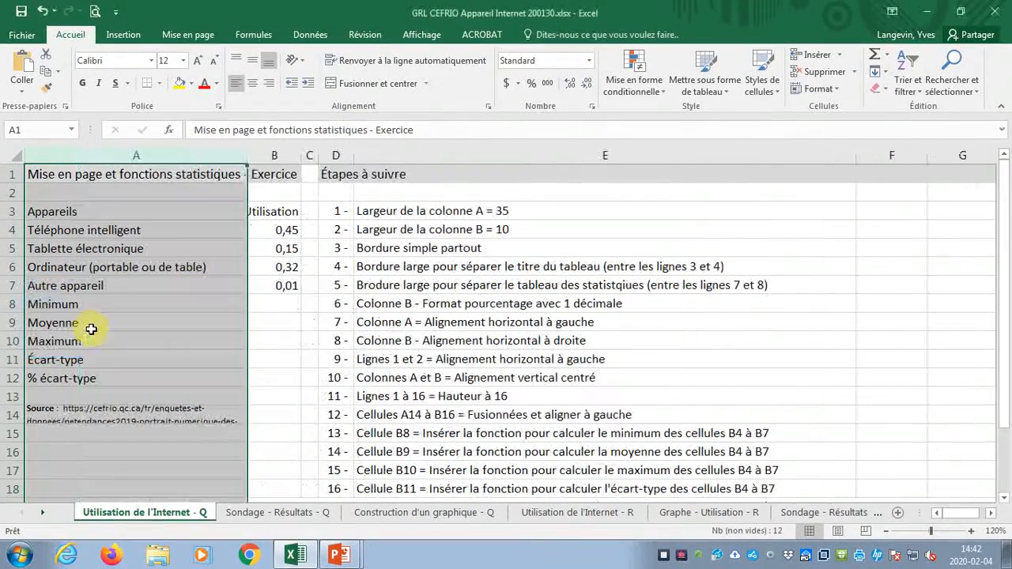
# Set the width of column B to 10.
pyautogui.click(270, 154)
pyautogui.rightClick(270, 152)
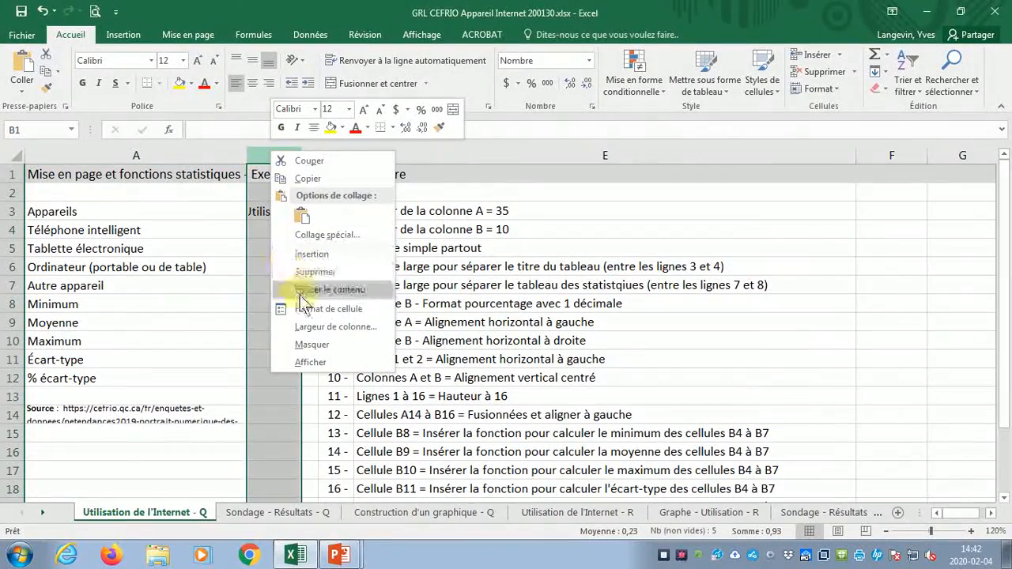
pyautogui.click(307, 322)
pyautogui.write('10')
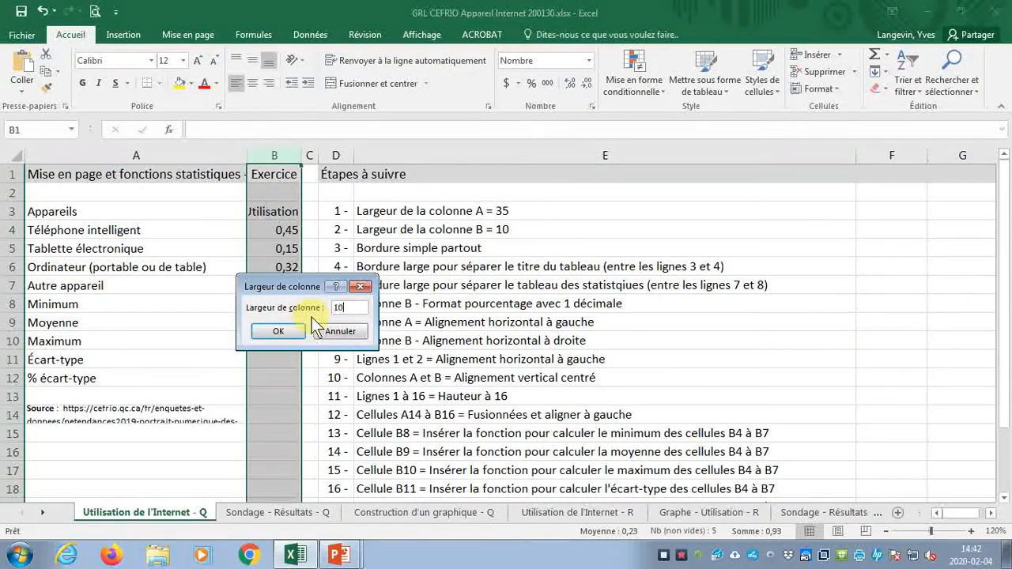
pyautogui.press('Return')
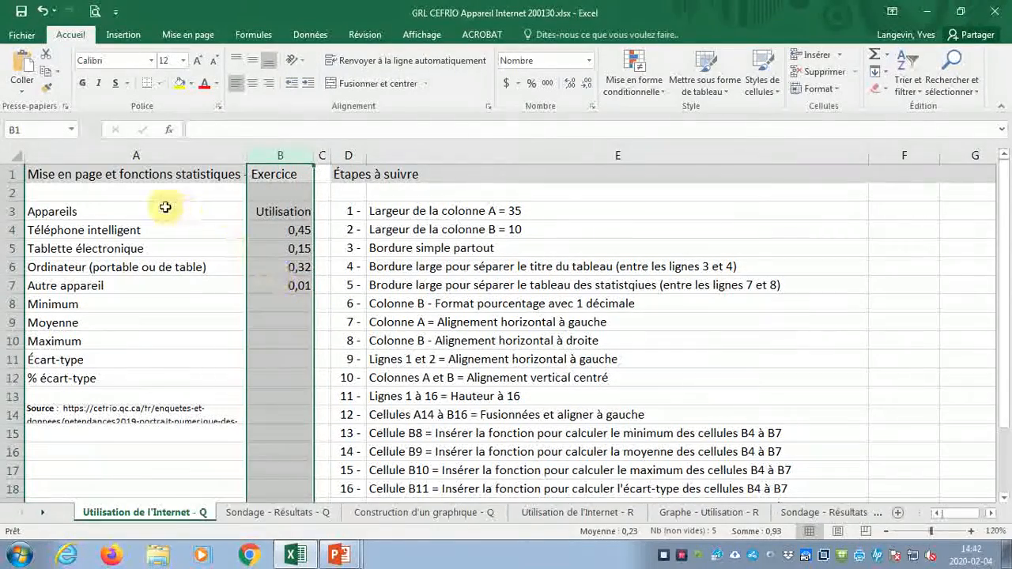
# Apply simple thin borders to the outline and inside of the table in cells A3:B12.
pyautogui.moveTo(167, 210); pyautogui.dragTo(276, 375)
pyautogui.rightClick(276, 374)
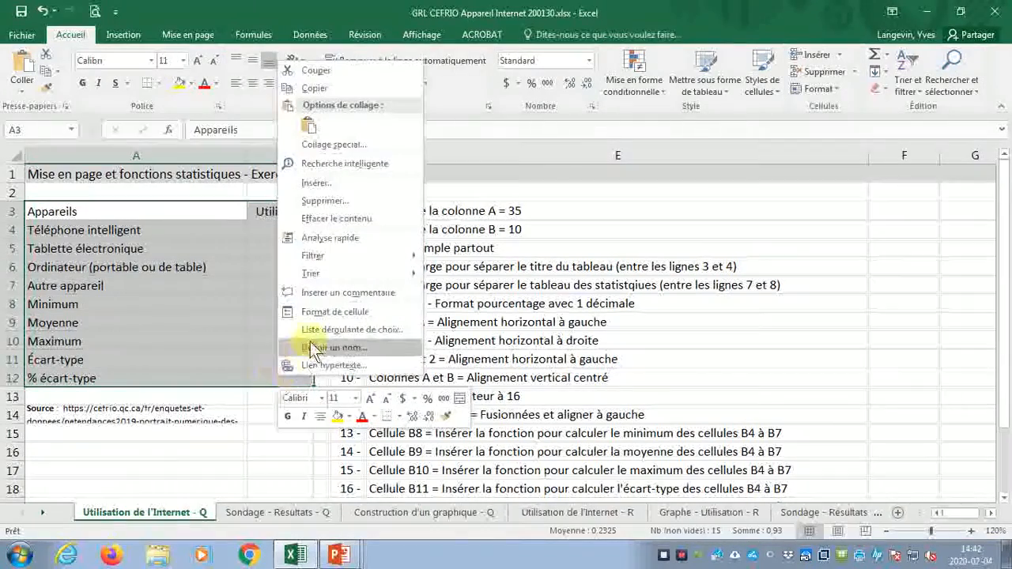
pyautogui.click(322, 313)
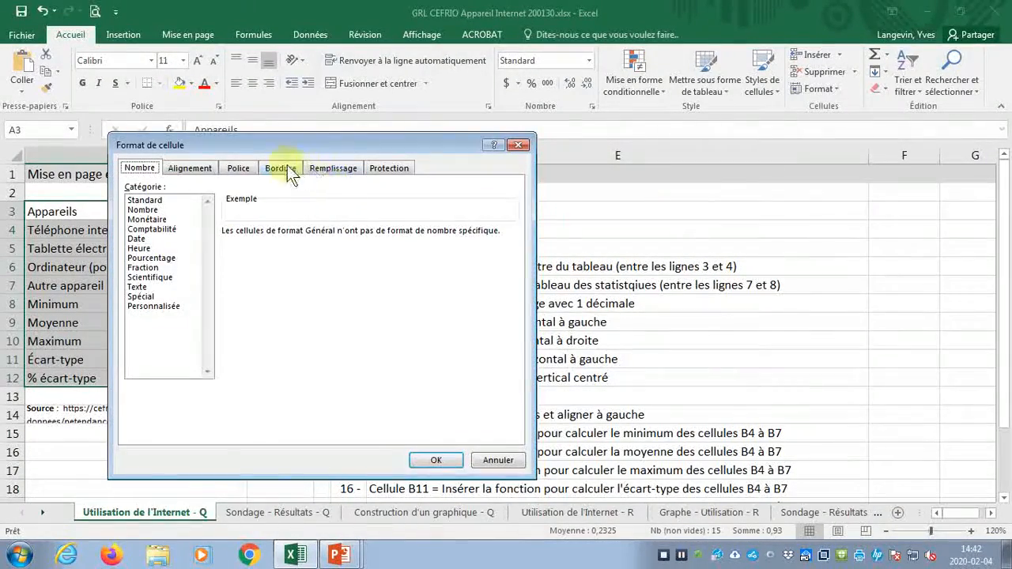
pyautogui.moveTo(280, 150); pyautogui.dragTo(459, 115)
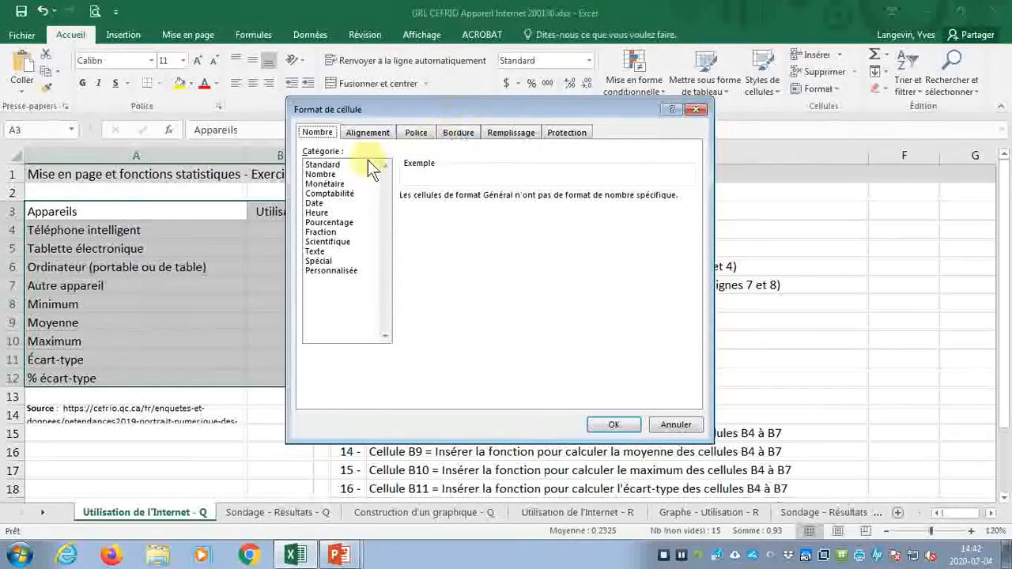
pyautogui.click(458, 132)
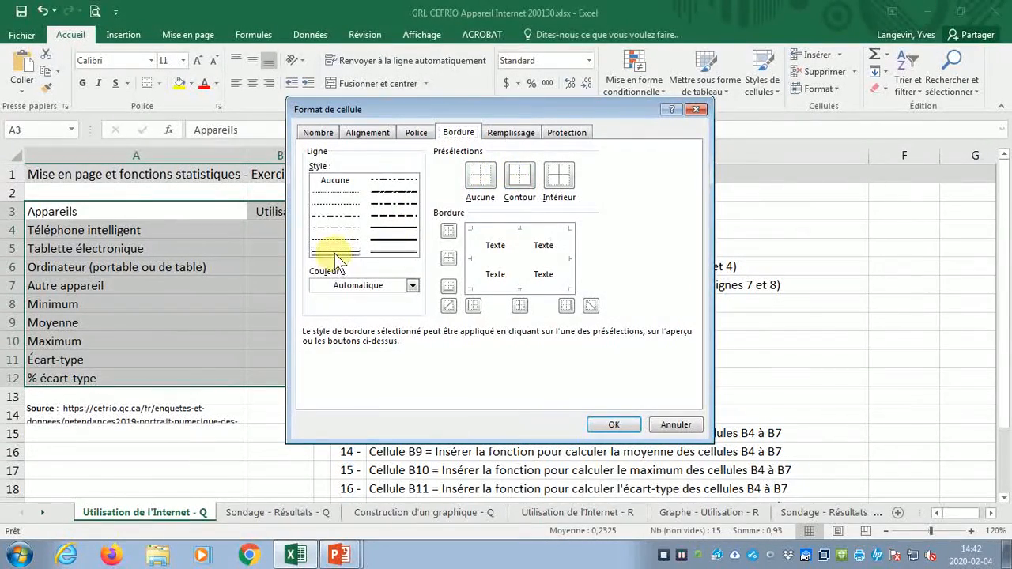
pyautogui.click(517, 177)
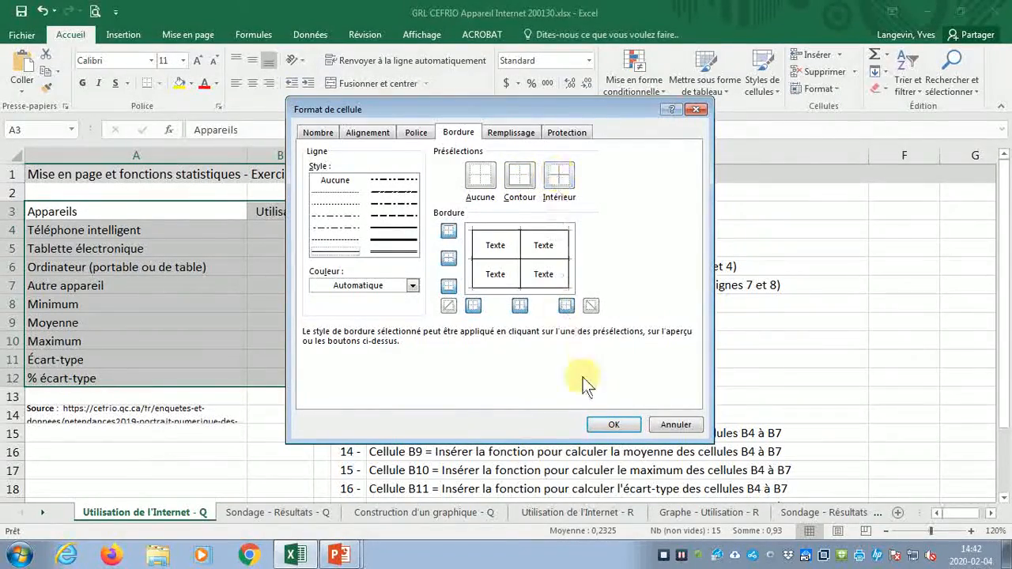
pyautogui.click(614, 424)
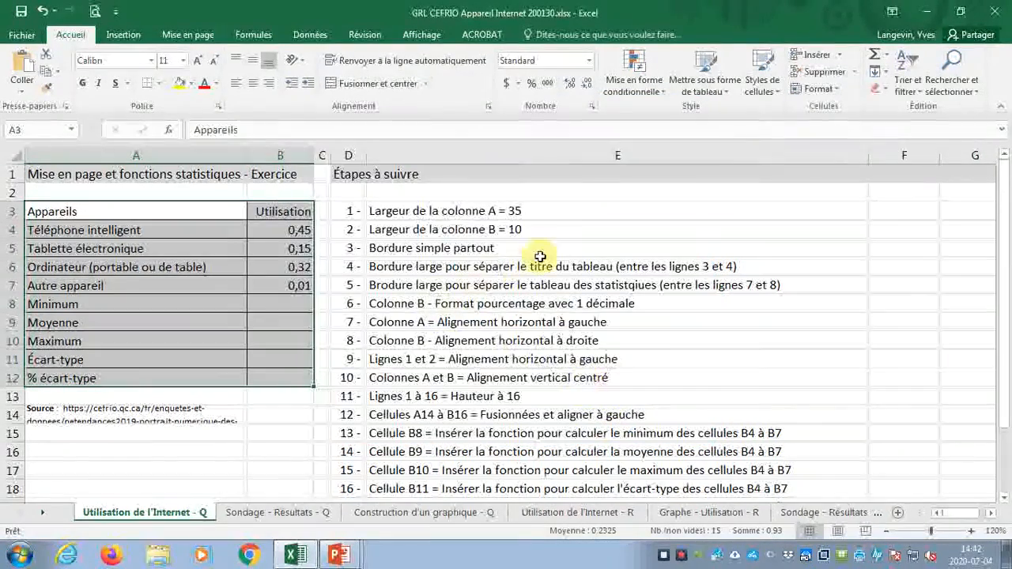
pyautogui.click(538, 193)
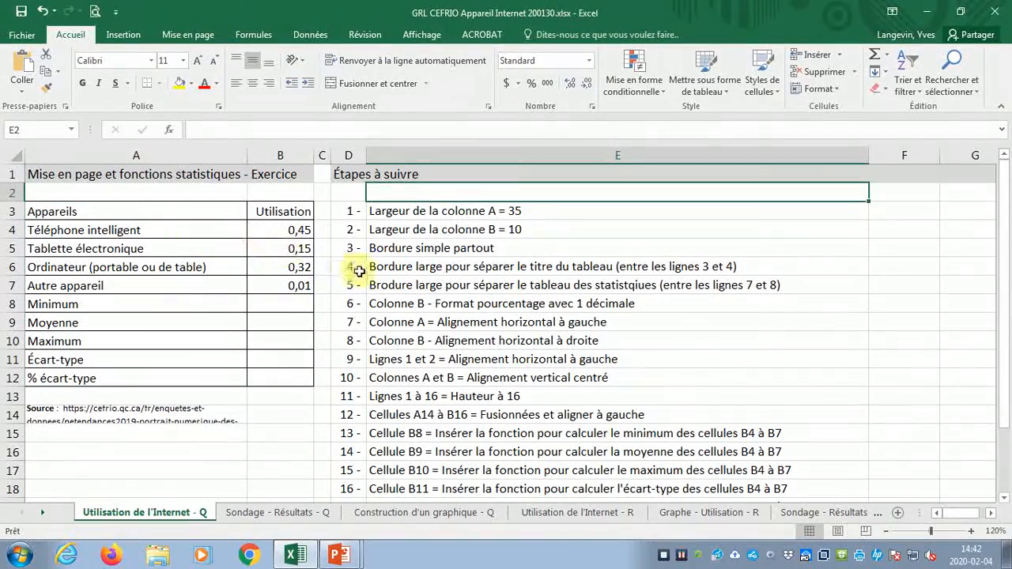
# Replace the bottom border of header cells A3:B3 with a thick line, separating rows 3 and 4.
pyautogui.moveTo(357, 266); pyautogui.dragTo(466, 276)
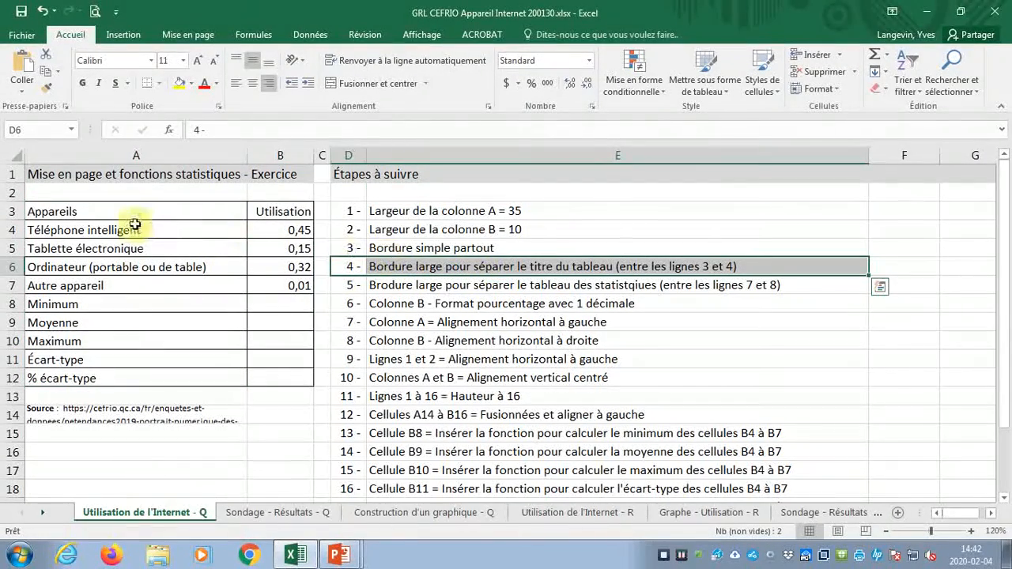
pyautogui.moveTo(142, 211); pyautogui.dragTo(255, 211)
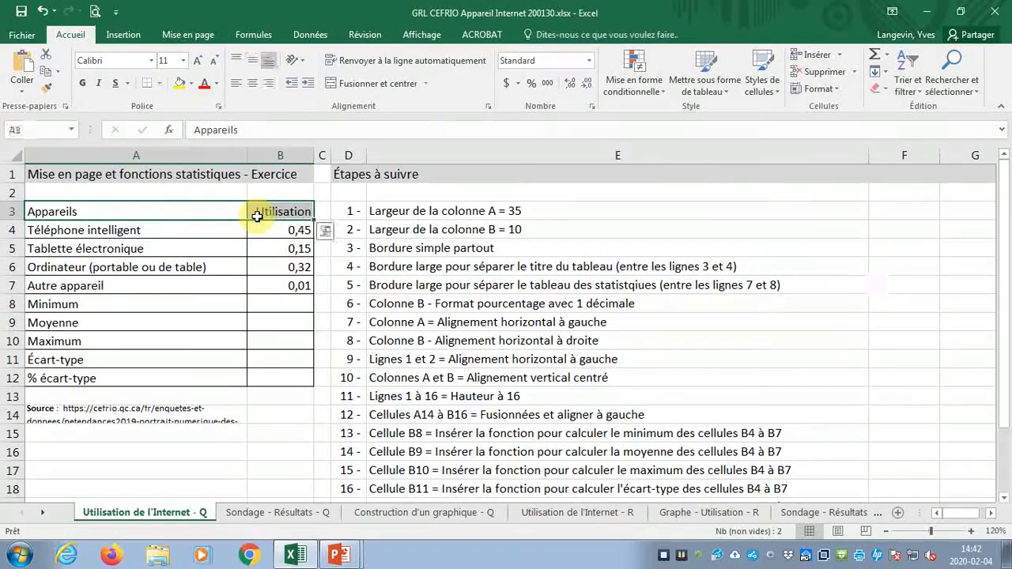
pyautogui.rightClick(257, 214)
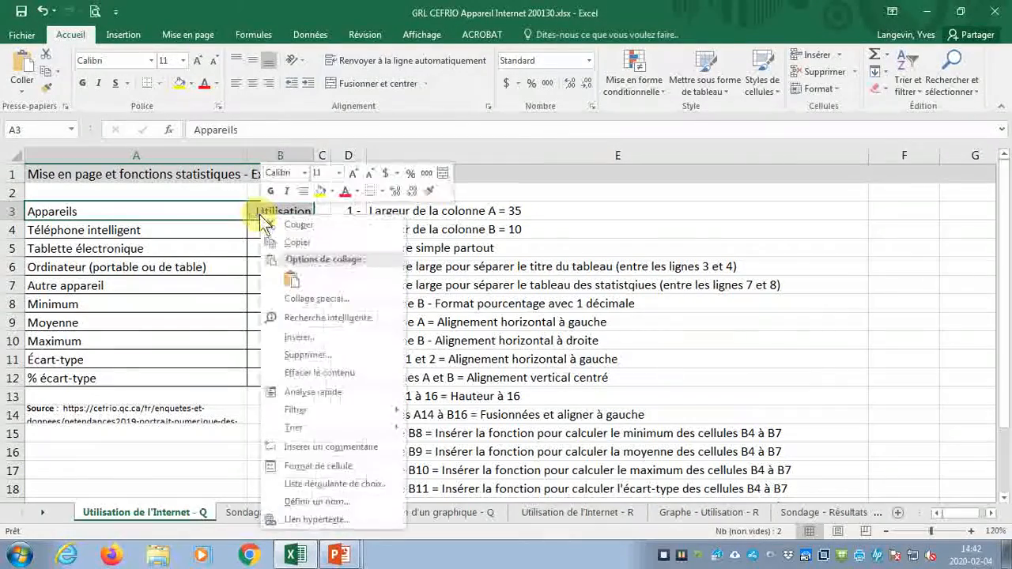
pyautogui.click(320, 466)
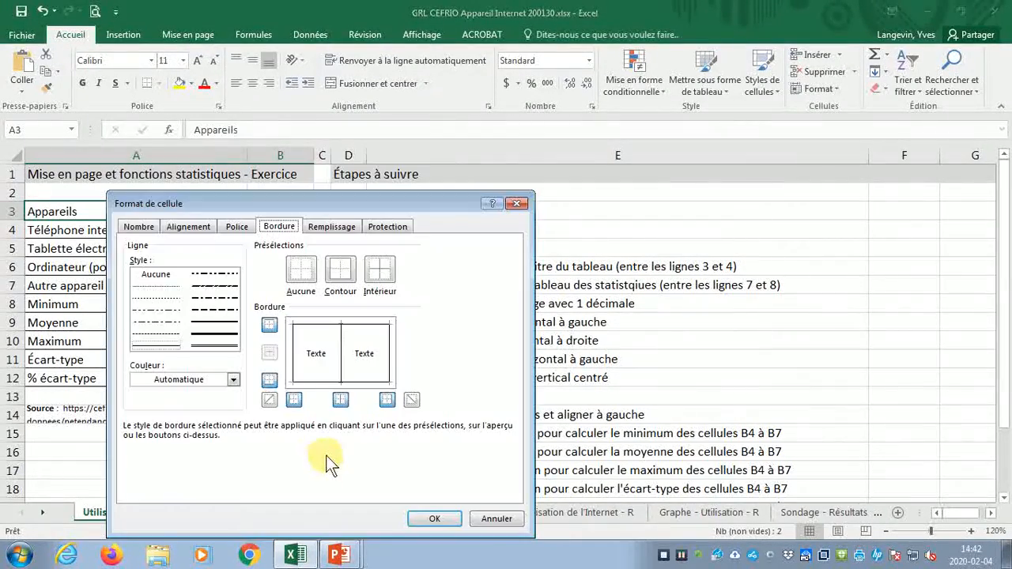
pyautogui.click(268, 383)
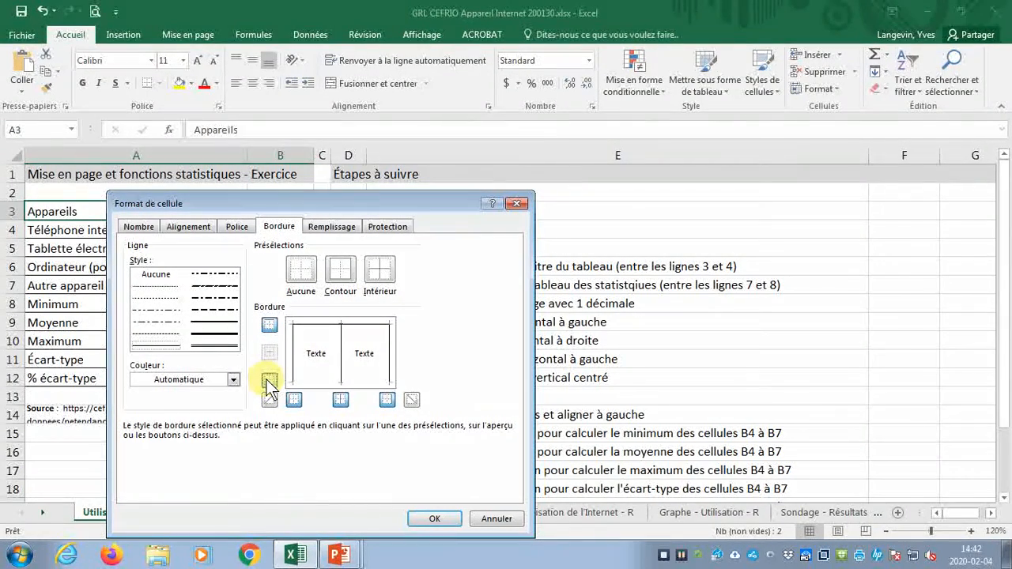
pyautogui.click(226, 333)
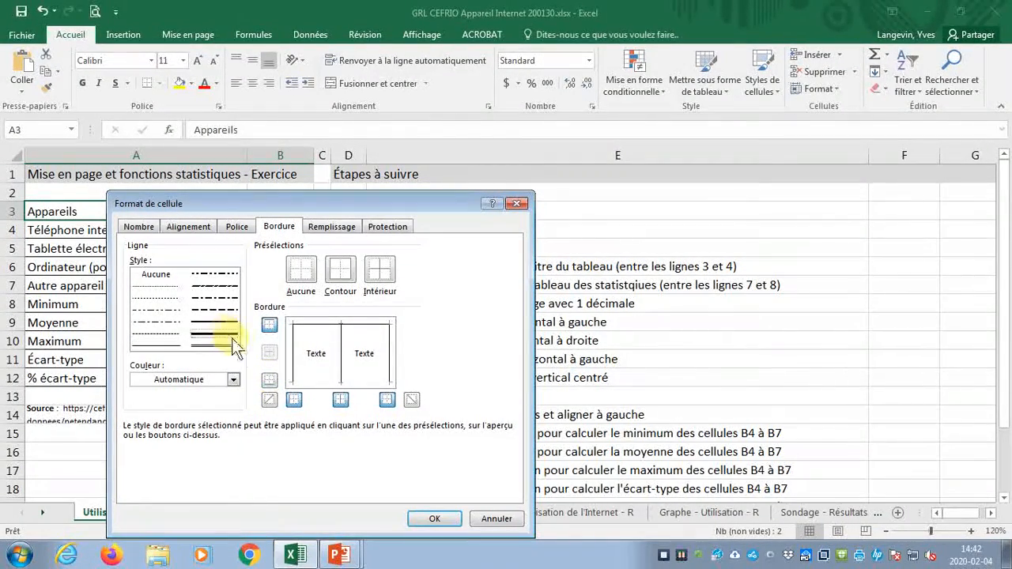
pyautogui.click(435, 521)
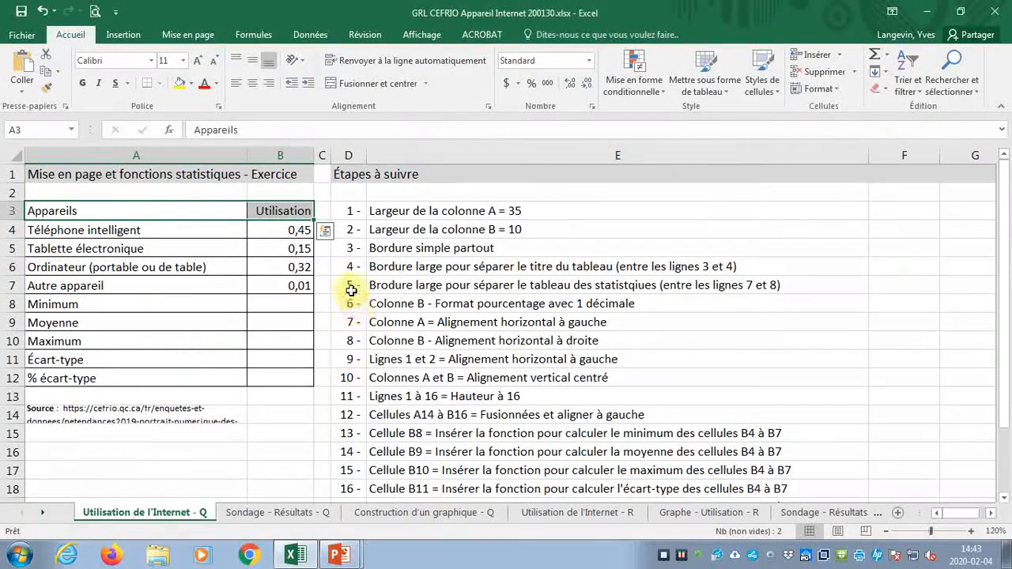
# Replace the bottom border of cells A7:B7 with a thick line, separating the device rows from the statistics rows.
pyautogui.moveTo(351, 288); pyautogui.dragTo(425, 287)
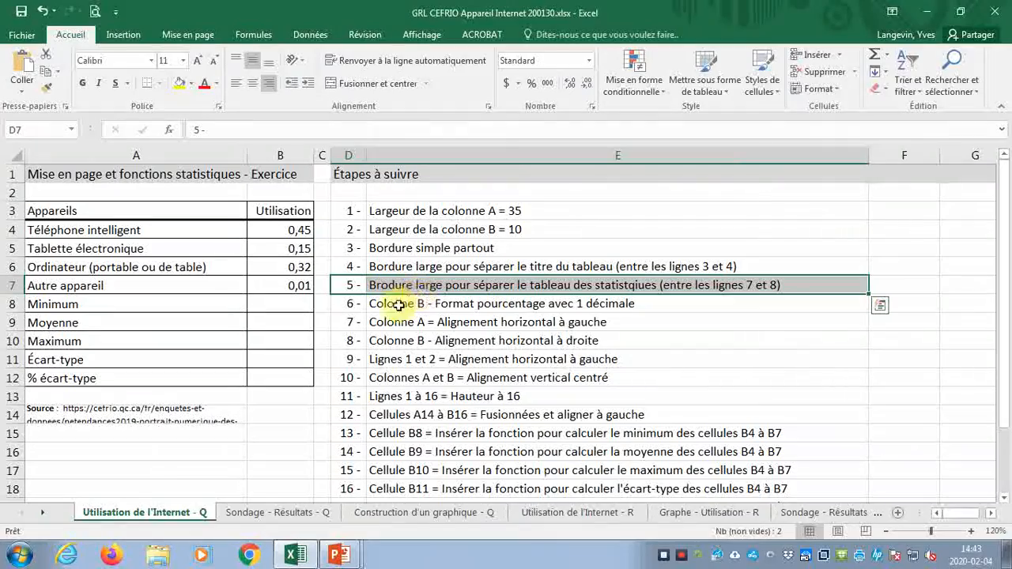
pyautogui.moveTo(140, 230); pyautogui.dragTo(311, 284)
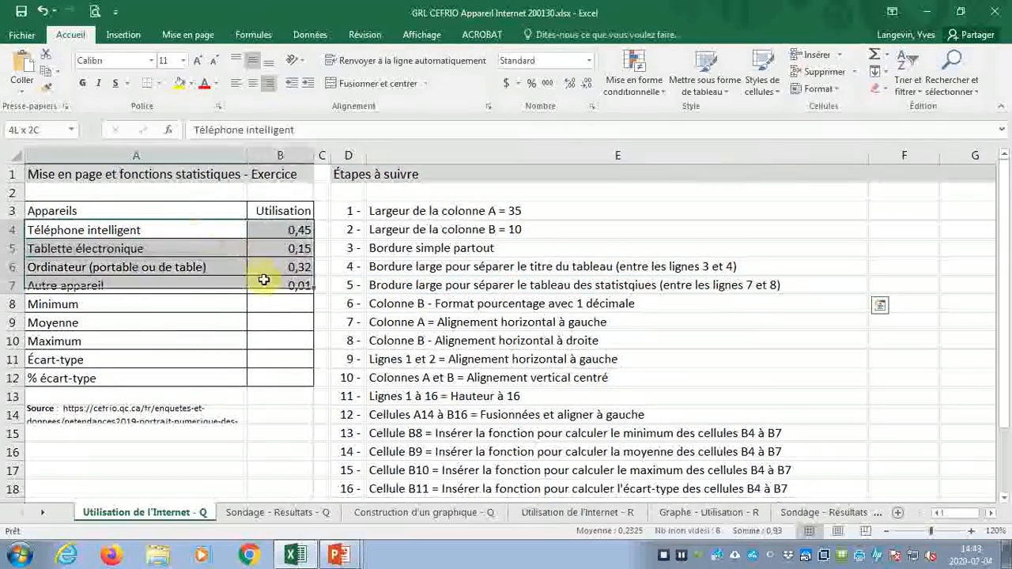
pyautogui.click(236, 309)
pyautogui.moveTo(237, 309); pyautogui.dragTo(282, 368)
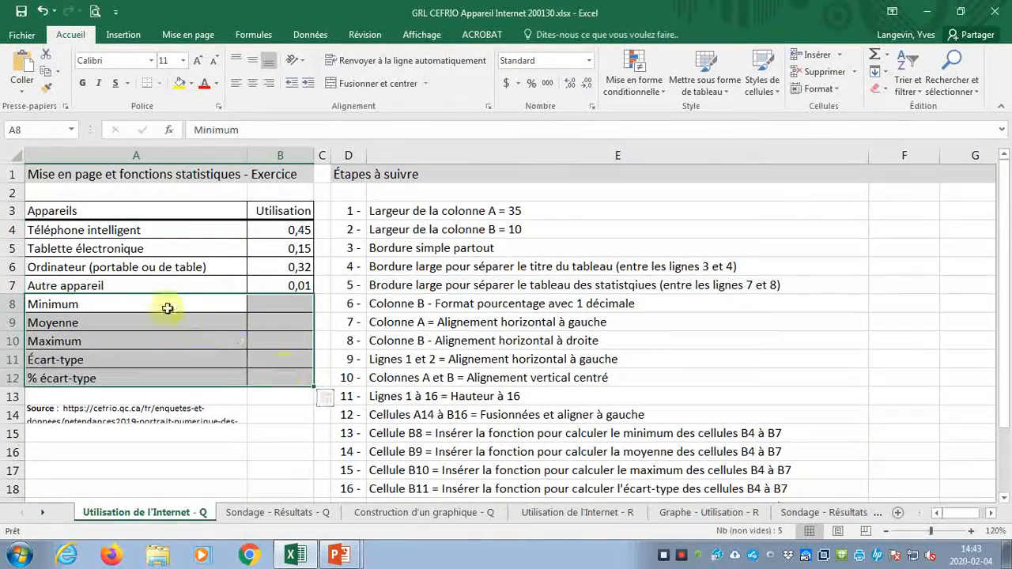
pyautogui.moveTo(157, 288); pyautogui.dragTo(293, 287)
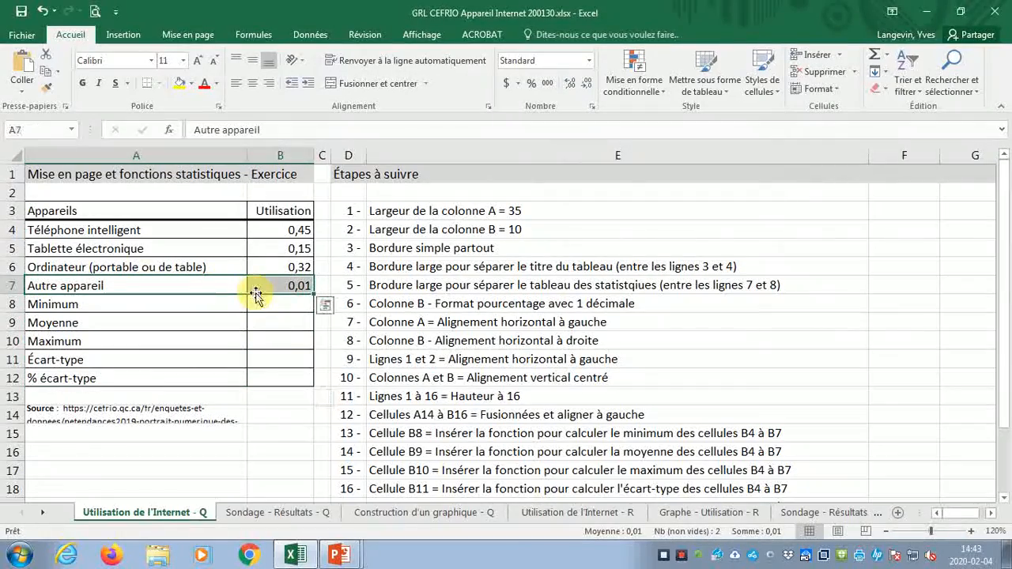
pyautogui.rightClick(257, 289)
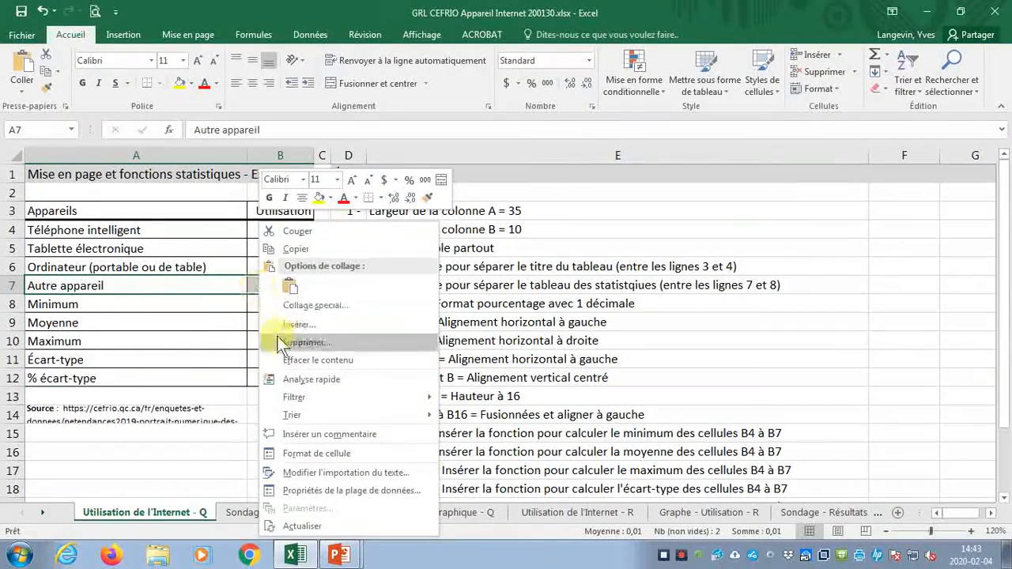
pyautogui.click(299, 452)
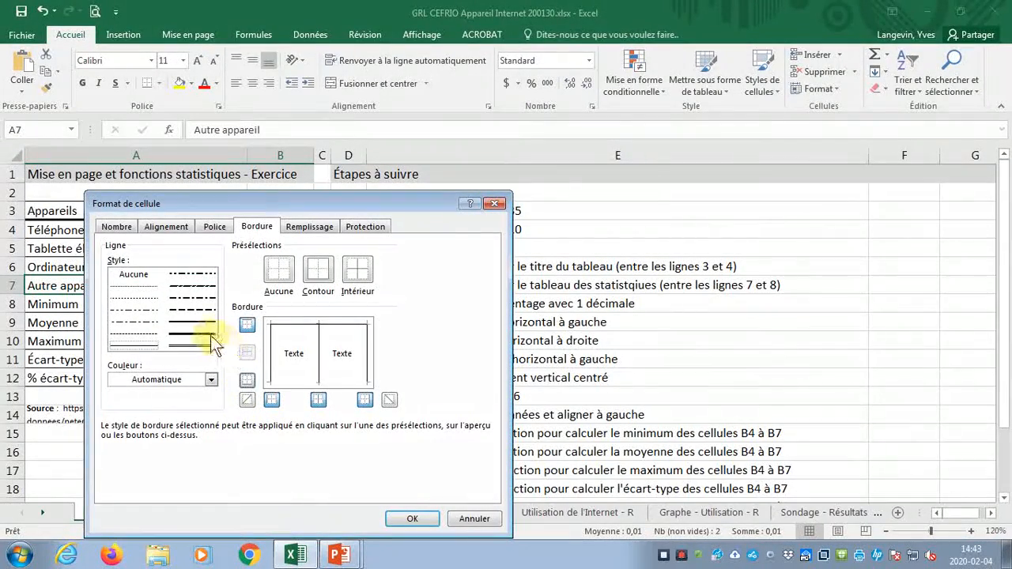
pyautogui.click(247, 380)
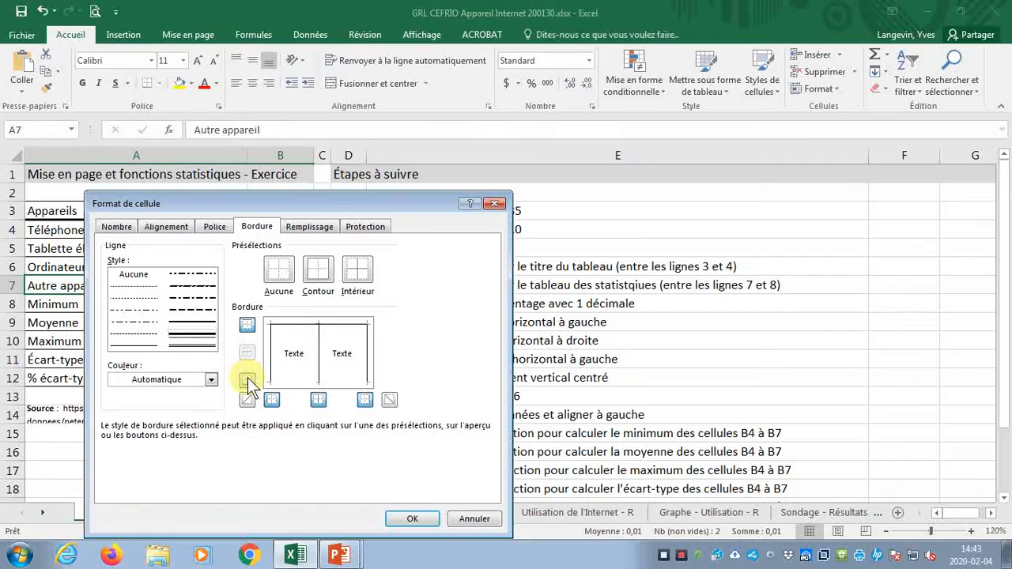
pyautogui.click(410, 519)
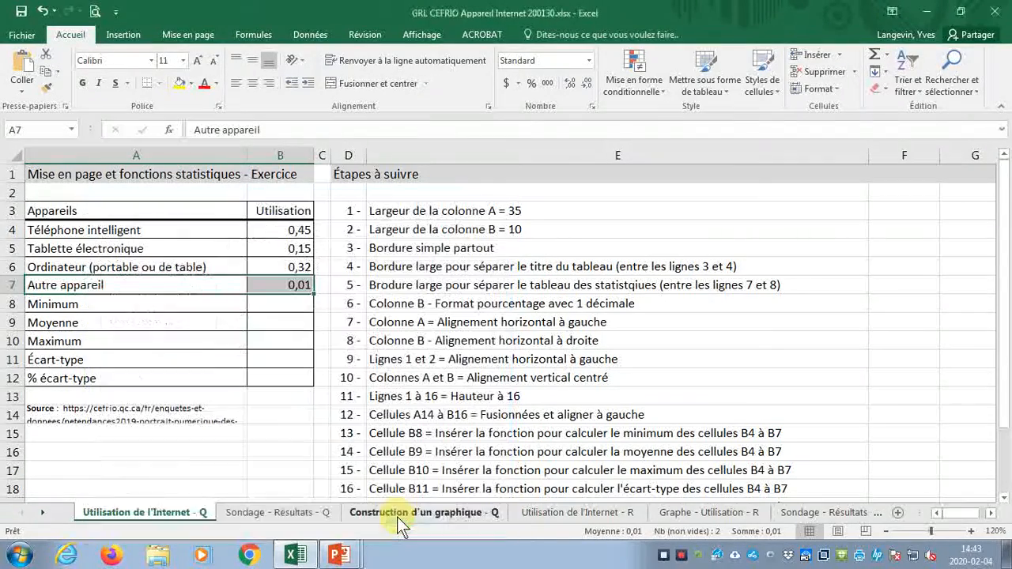
pyautogui.click(297, 465)
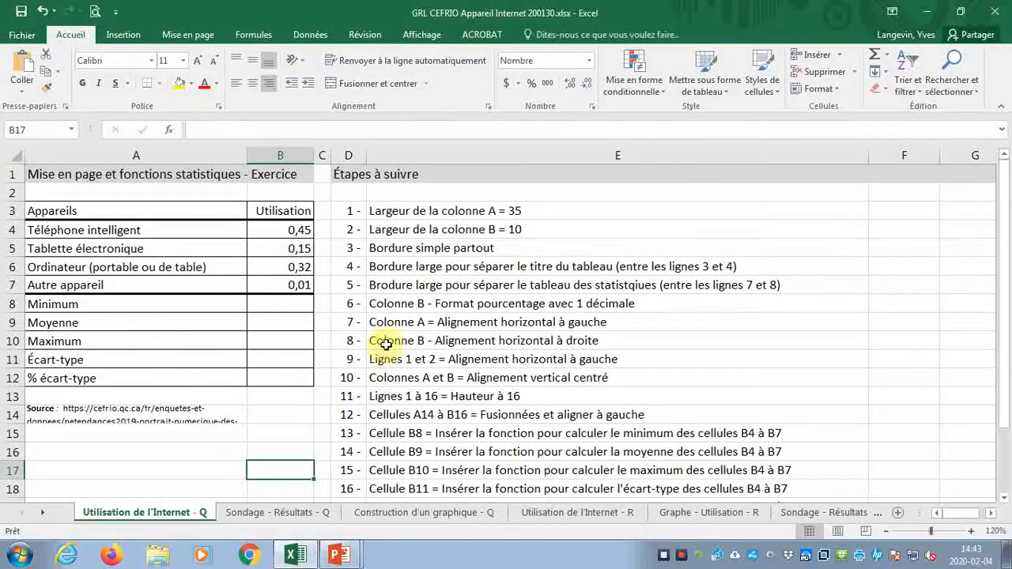
# Format column B as a percentage with 1 decimal place.
pyautogui.moveTo(352, 303); pyautogui.dragTo(383, 306)
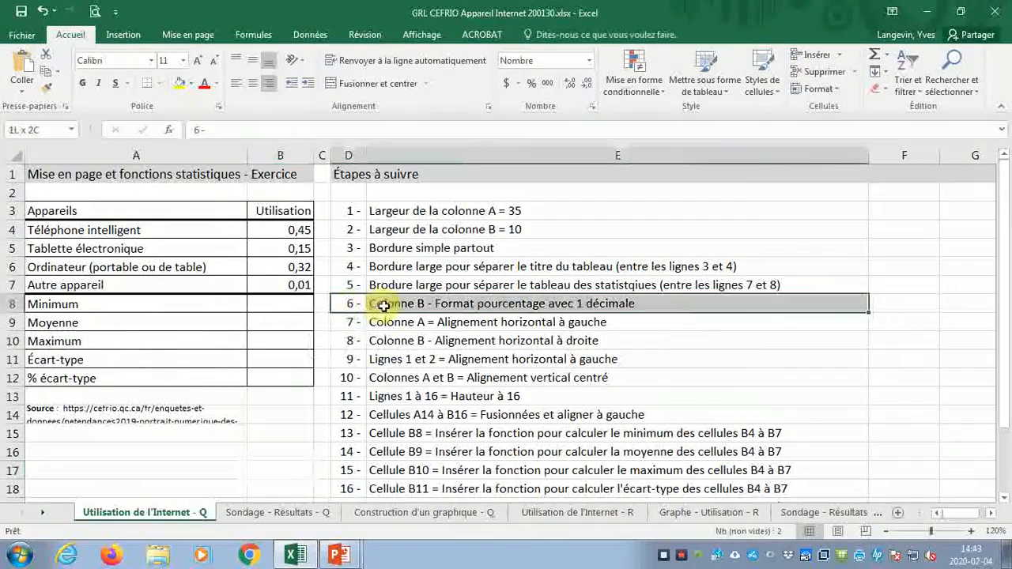
pyautogui.click(283, 152)
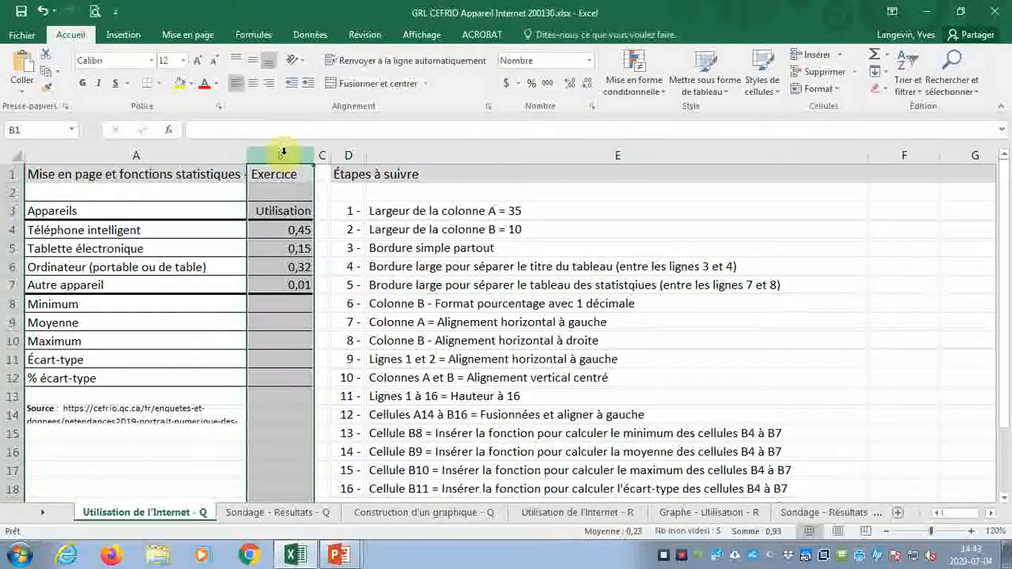
pyautogui.rightClick(284, 154)
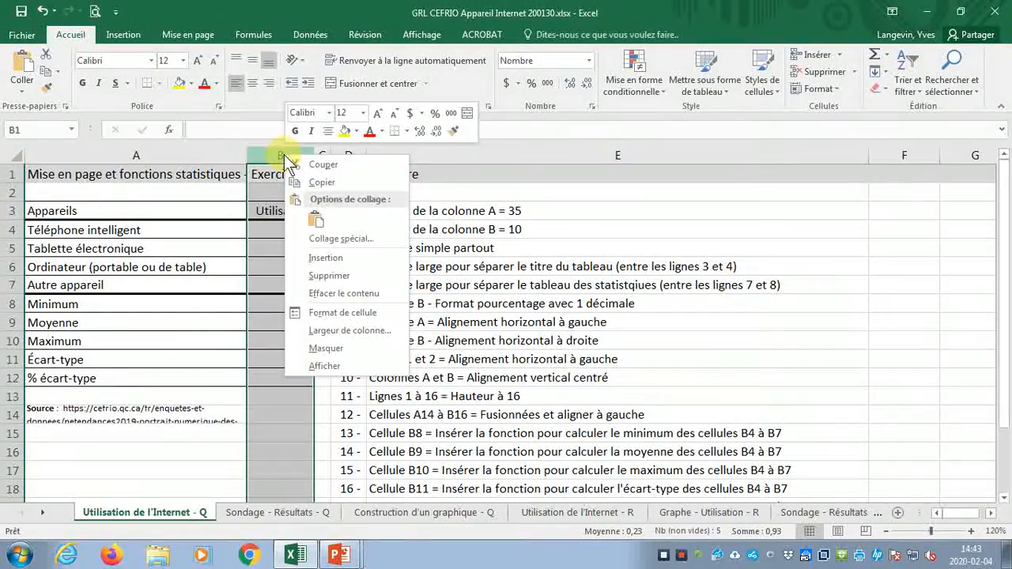
pyautogui.click(340, 313)
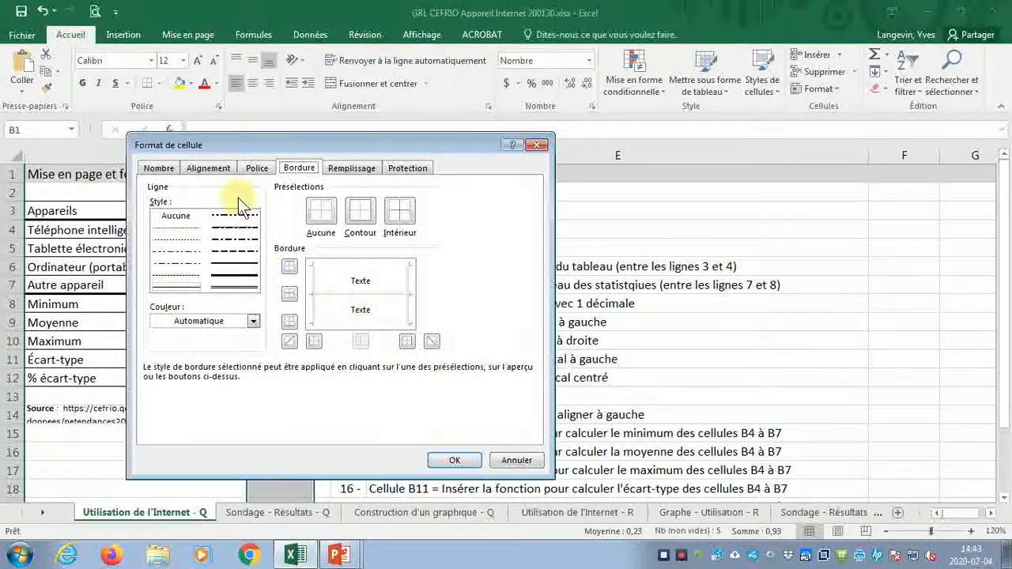
pyautogui.click(159, 168)
pyautogui.click(180, 257)
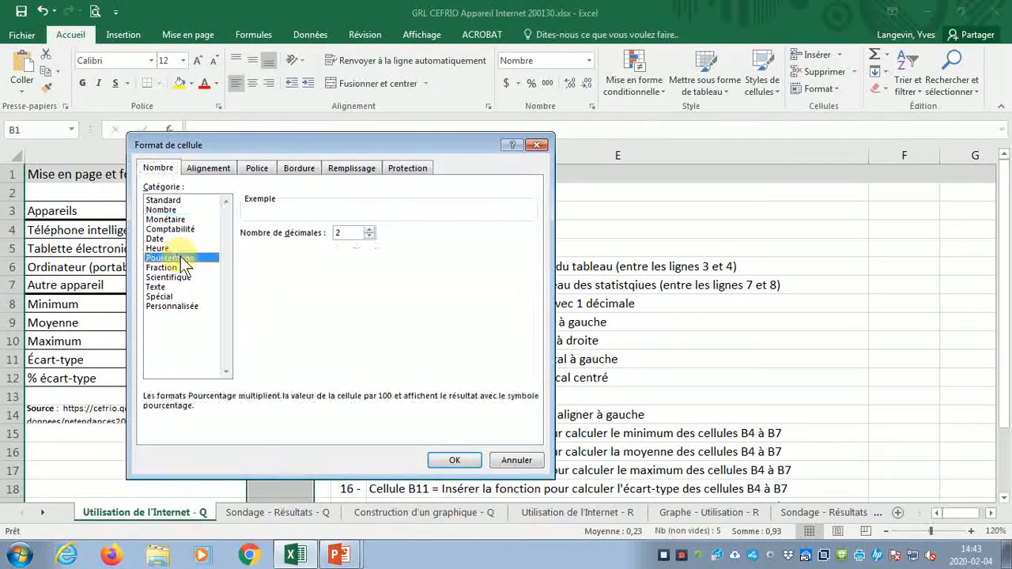
pyautogui.click(369, 236)
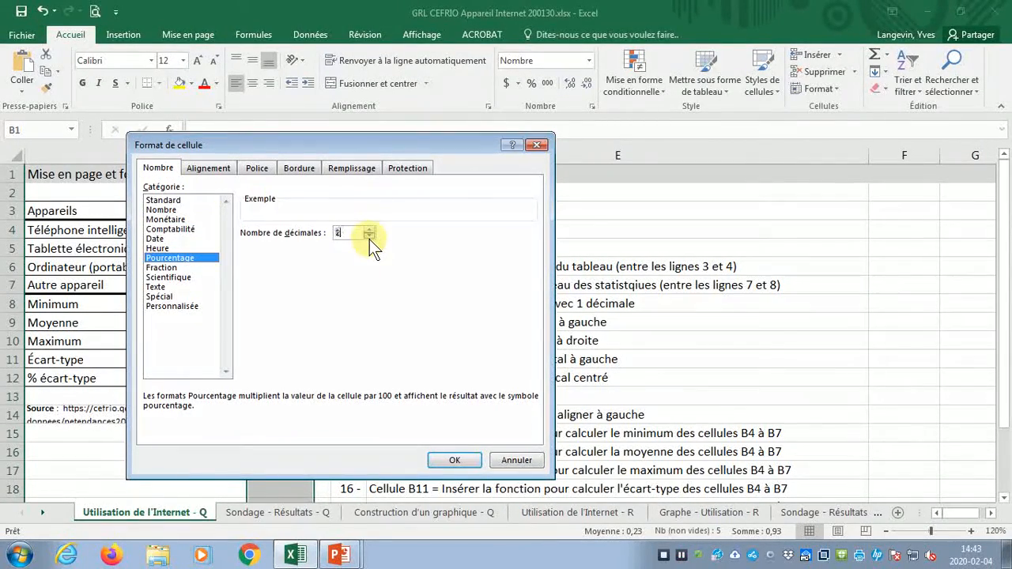
pyautogui.click(445, 460)
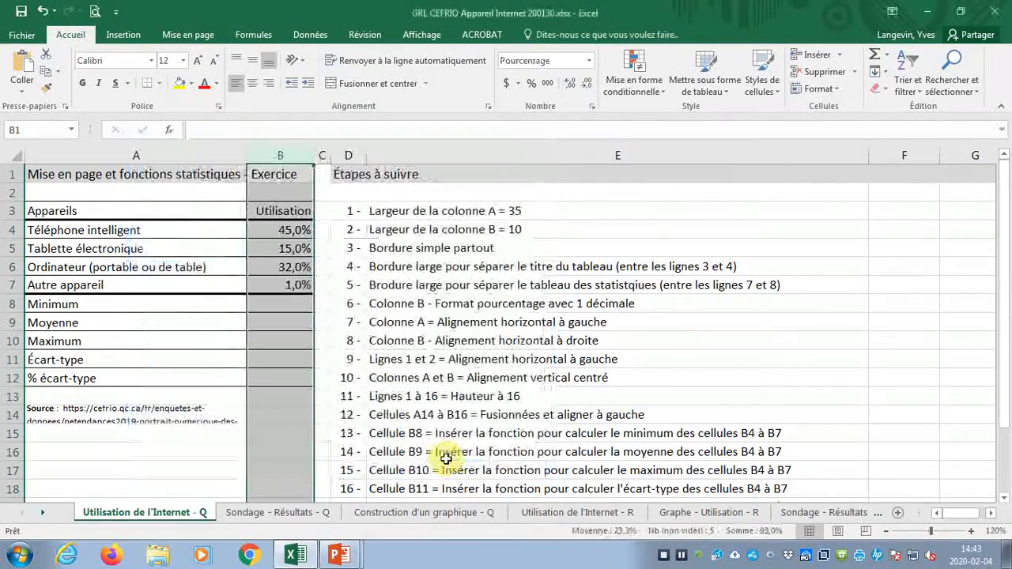
pyautogui.moveTo(276, 228); pyautogui.dragTo(272, 276)
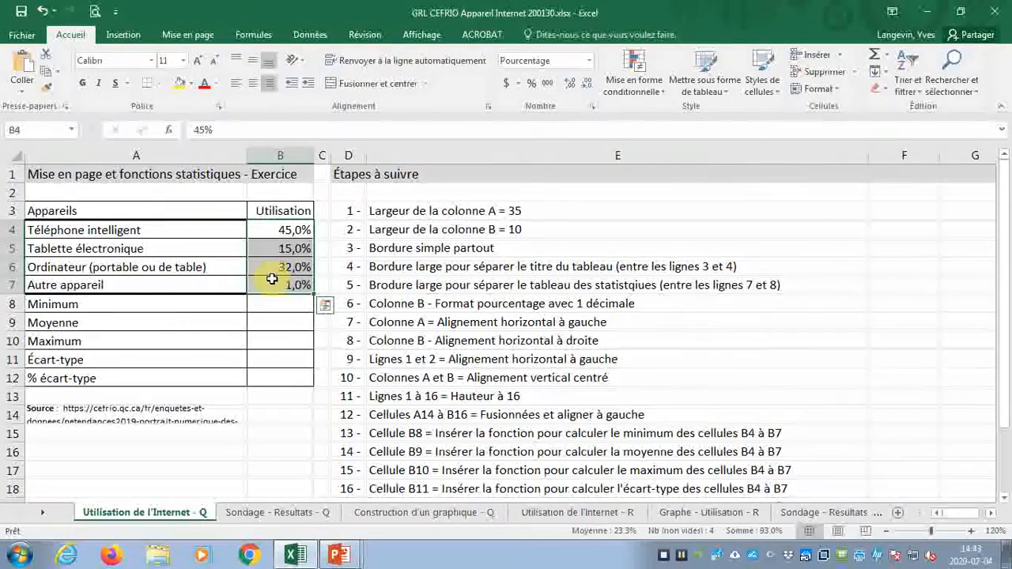
pyautogui.moveTo(274, 304); pyautogui.dragTo(274, 376)
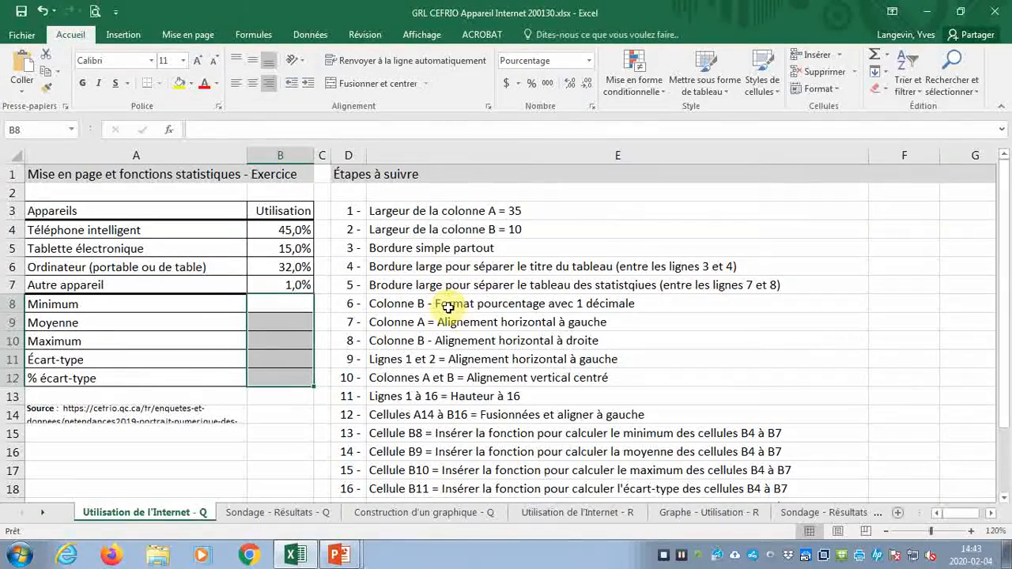
# Align the contents of column A horizontally to the left.
pyautogui.moveTo(356, 321); pyautogui.dragTo(402, 326)
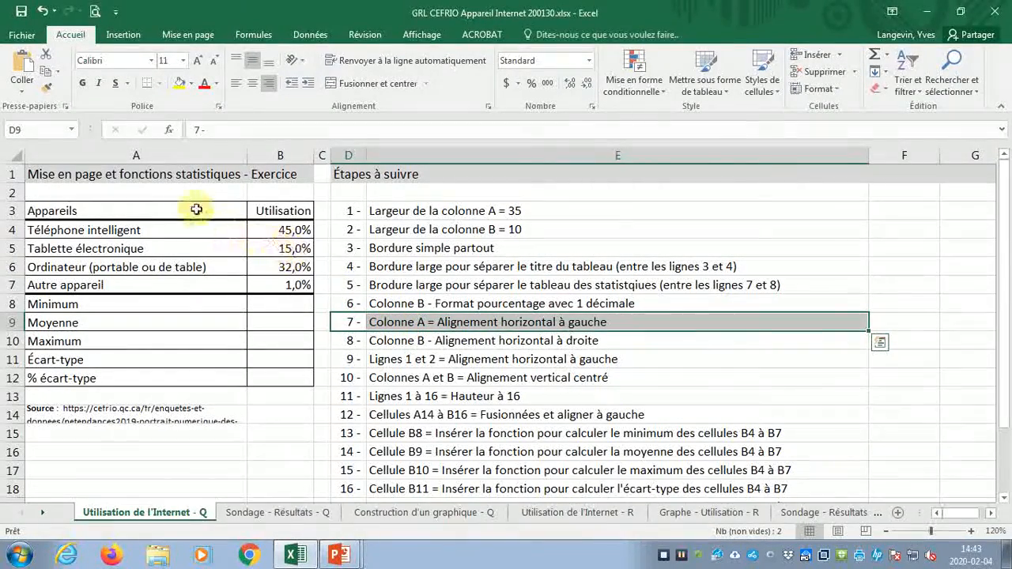
pyautogui.click(142, 155)
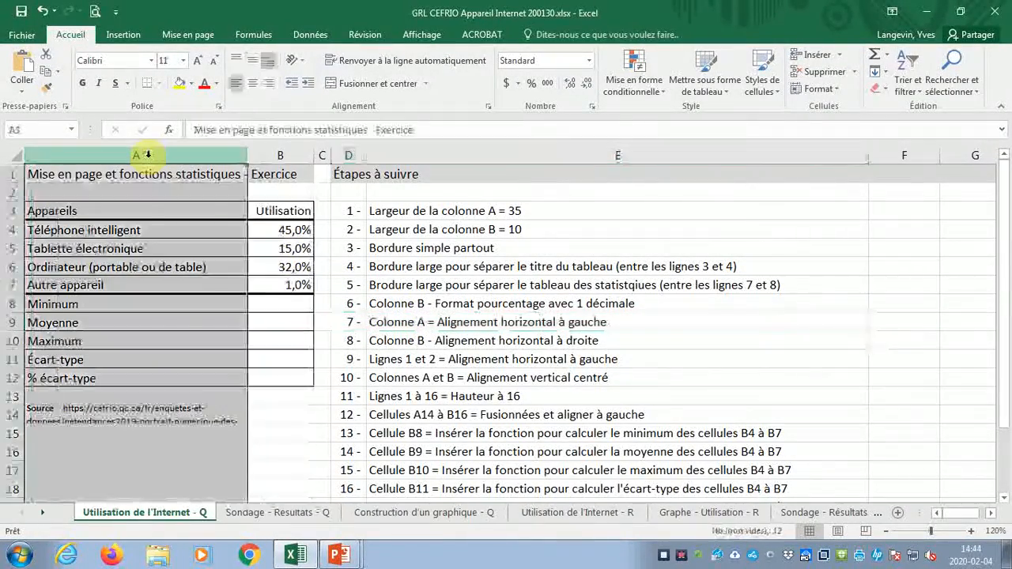
pyautogui.click(235, 85)
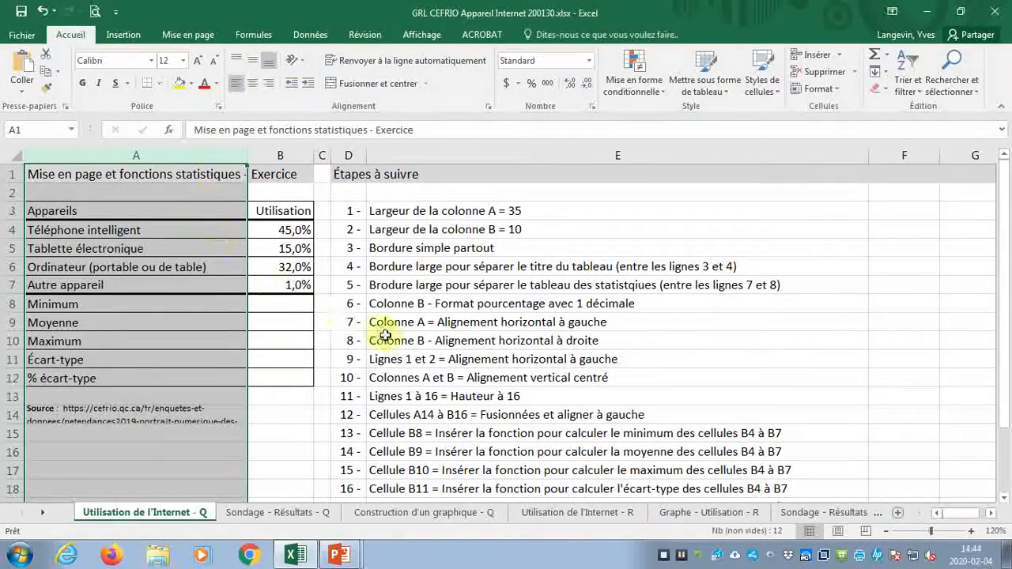
# Align column B horizontally to the right and rows 1 and 2 to the left.
pyautogui.moveTo(360, 341); pyautogui.dragTo(379, 341)
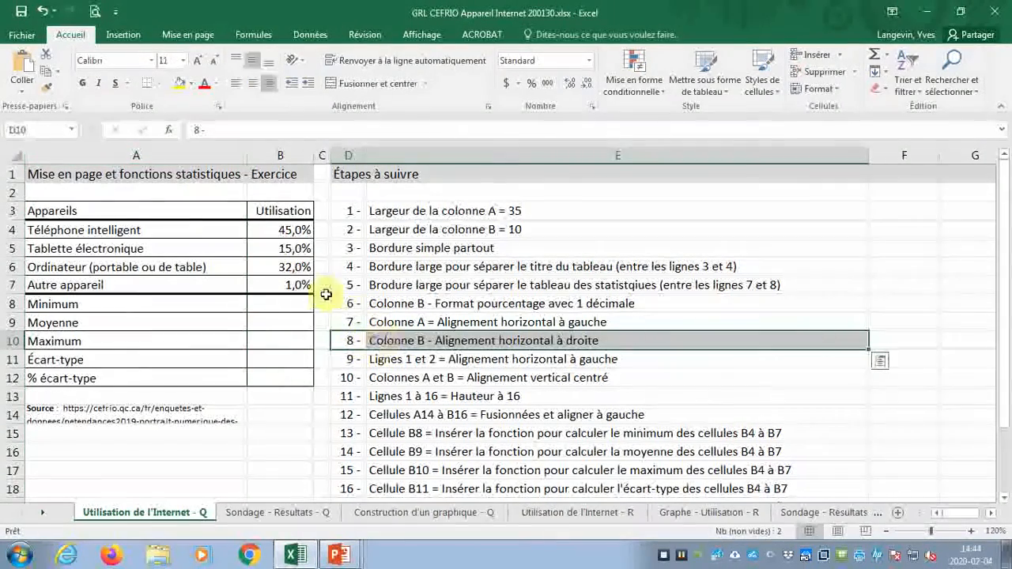
pyautogui.click(276, 155)
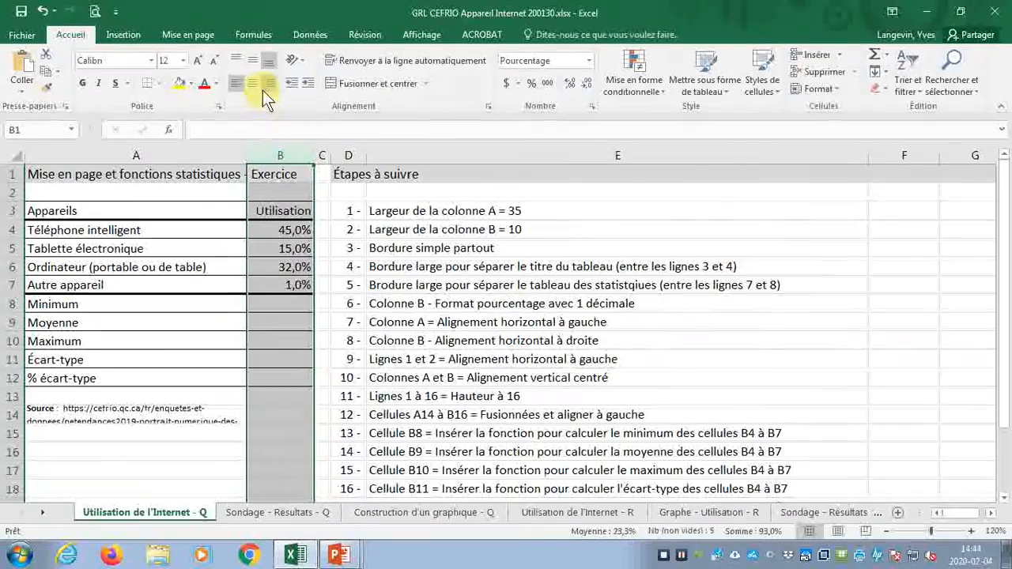
pyautogui.click(265, 84)
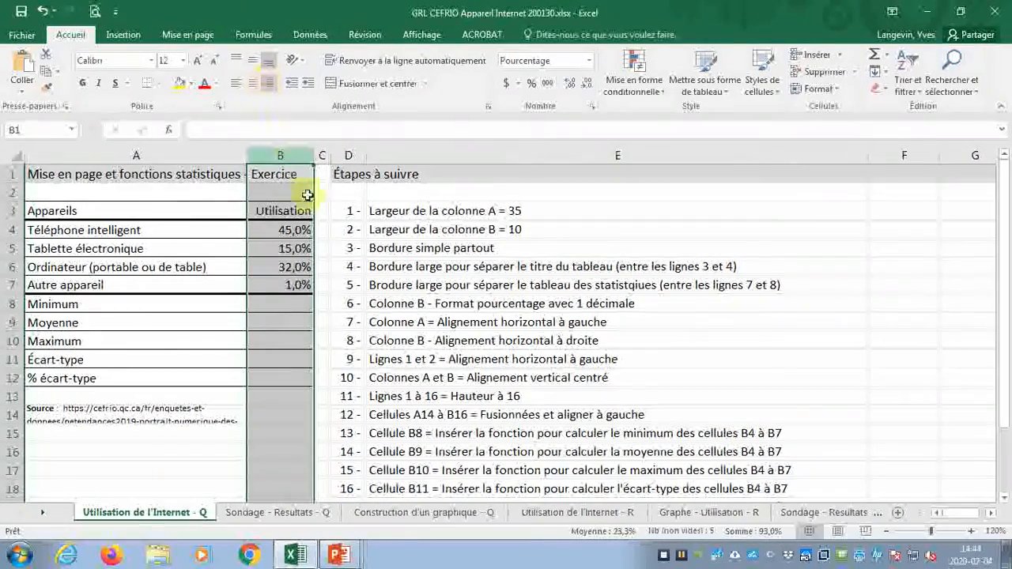
pyautogui.moveTo(347, 365); pyautogui.dragTo(383, 361)
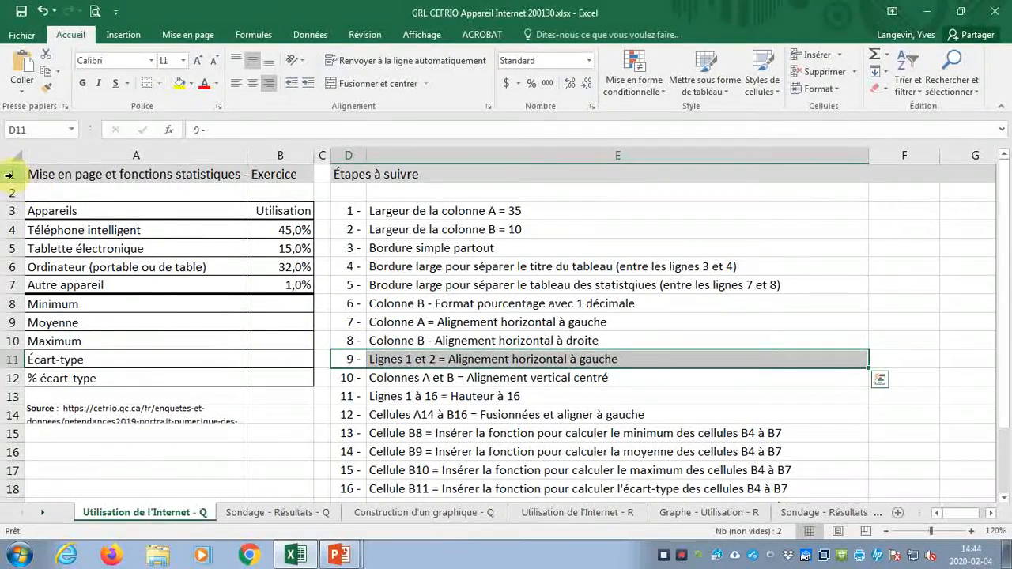
pyautogui.moveTo(8, 174); pyautogui.dragTo(18, 196)
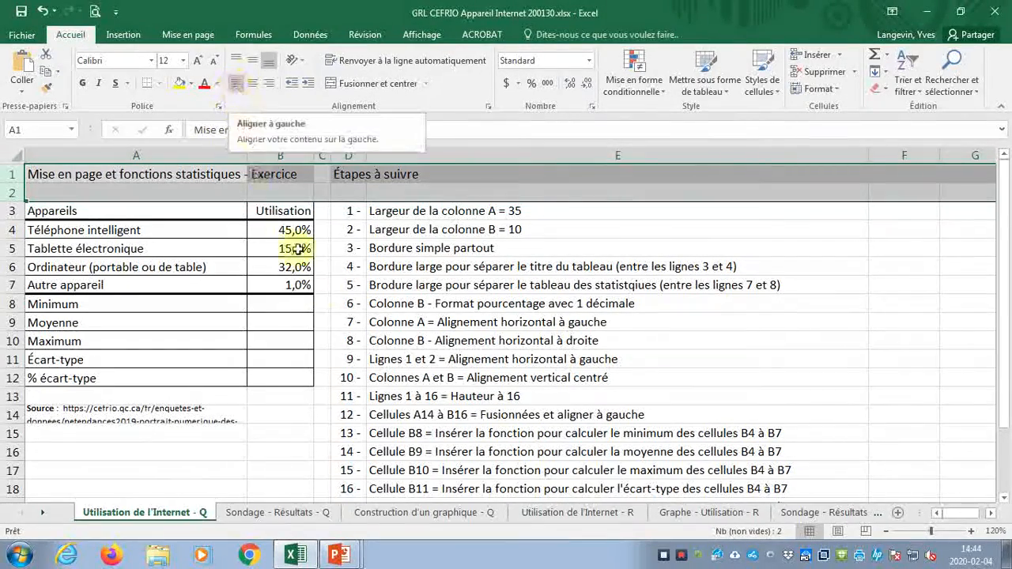
# Centre the contents of columns A and B vertically.
pyautogui.moveTo(349, 378); pyautogui.dragTo(379, 381)
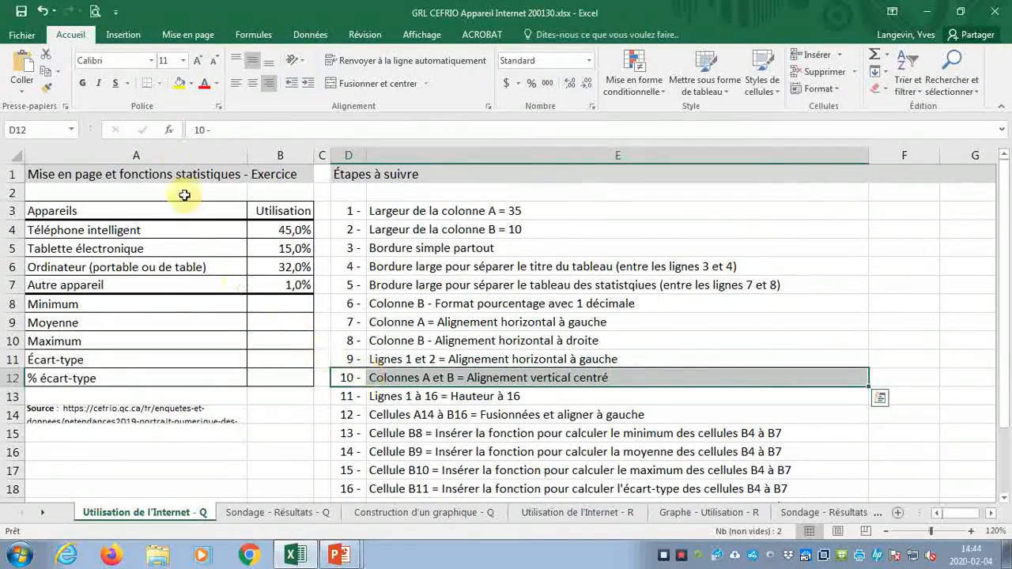
pyautogui.moveTo(197, 156); pyautogui.dragTo(263, 158)
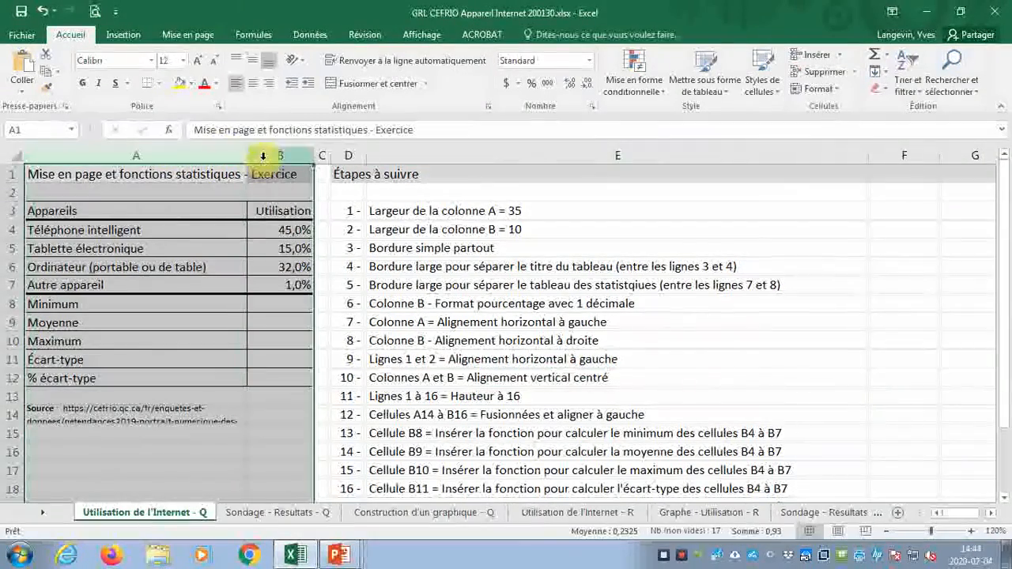
pyautogui.click(253, 62)
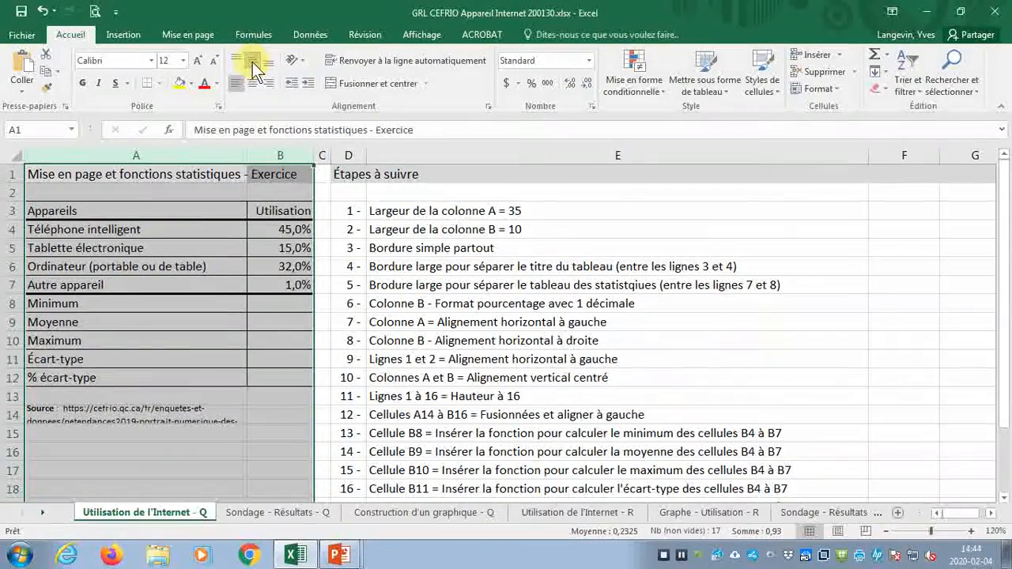
# Set the height of rows 1 to 16 to 16.
pyautogui.click(346, 390)
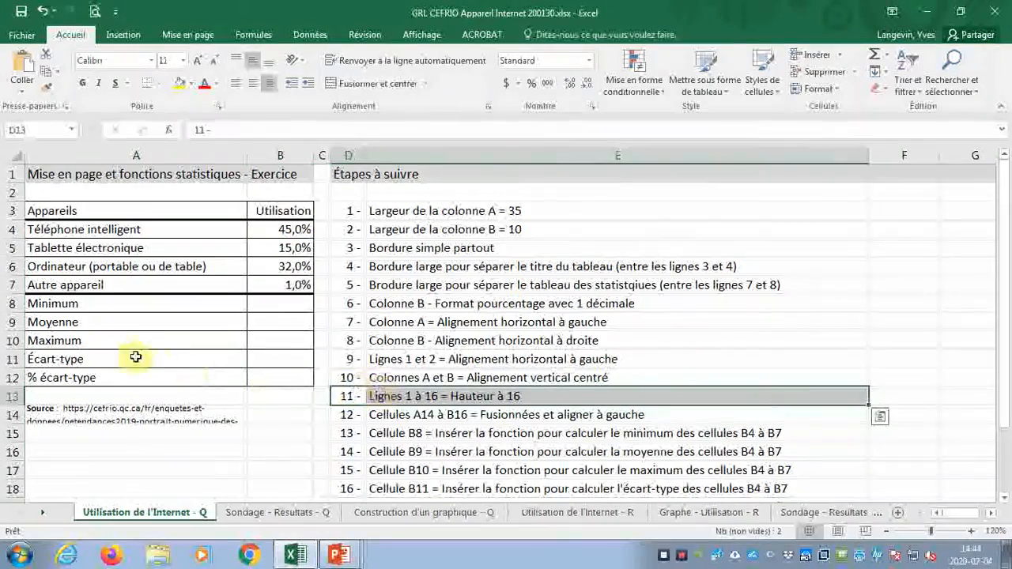
pyautogui.moveTo(12, 174); pyautogui.dragTo(53, 447)
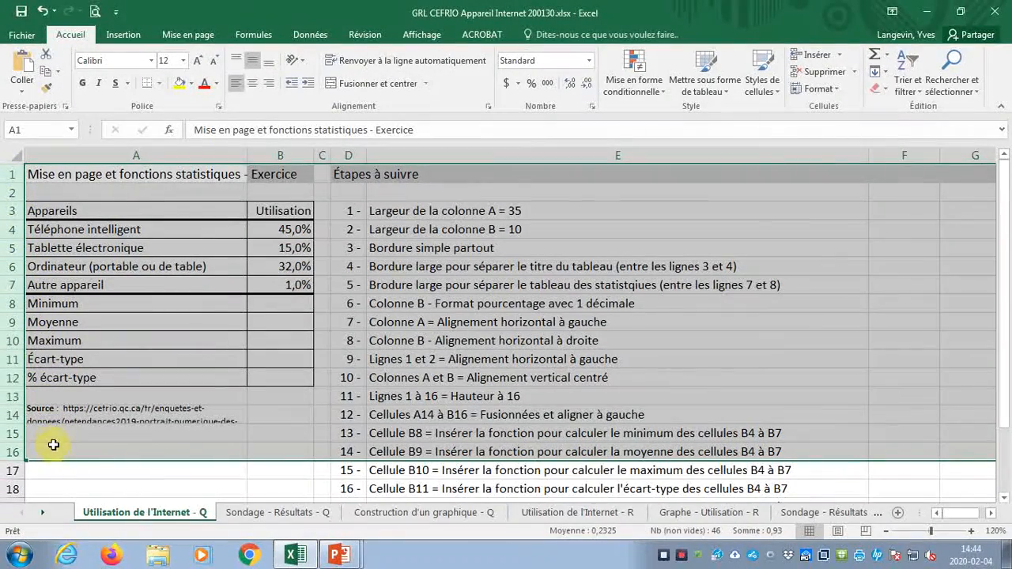
pyautogui.rightClick(9, 321)
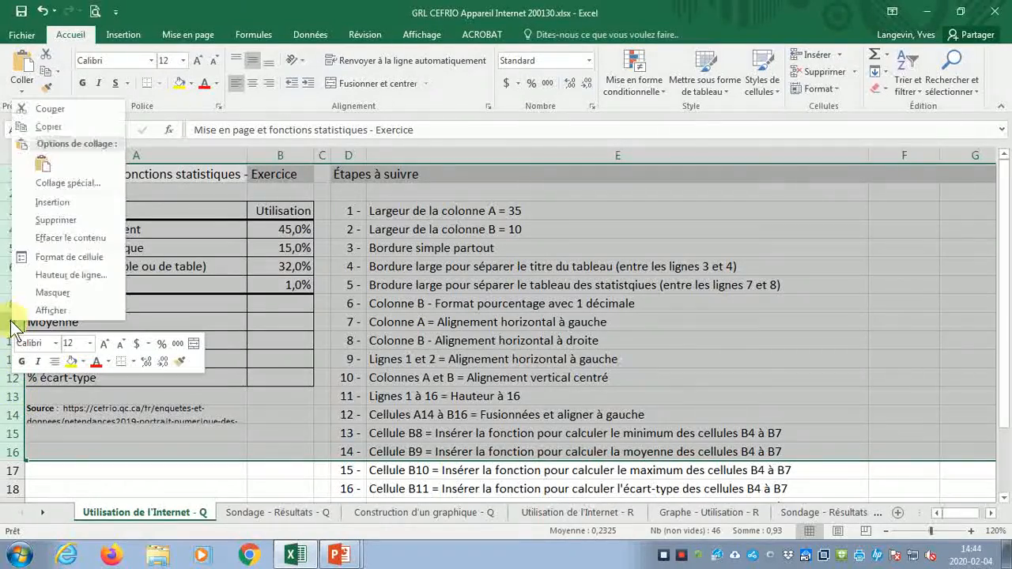
pyautogui.click(52, 277)
pyautogui.write('16')
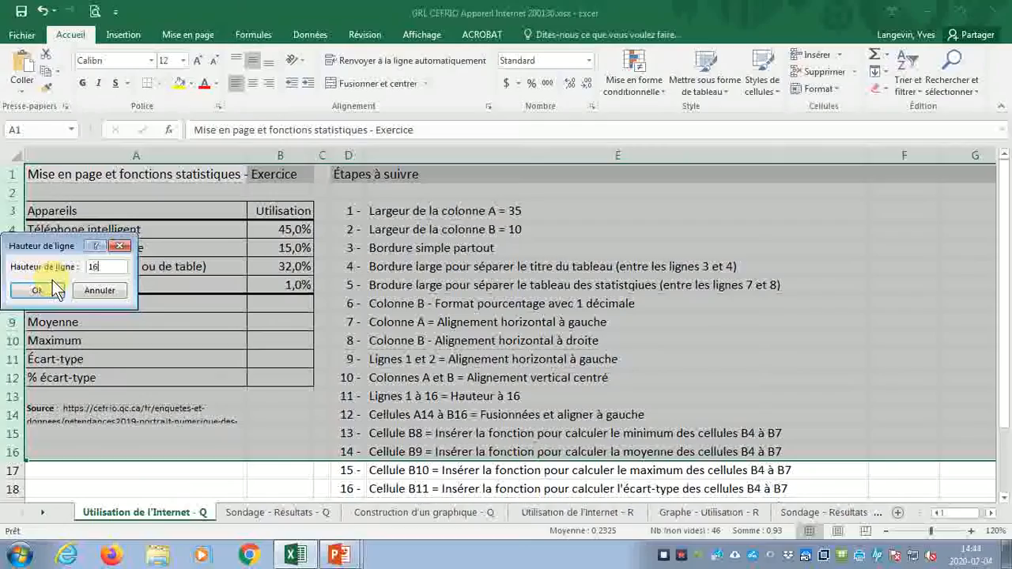
pyautogui.press('Return')
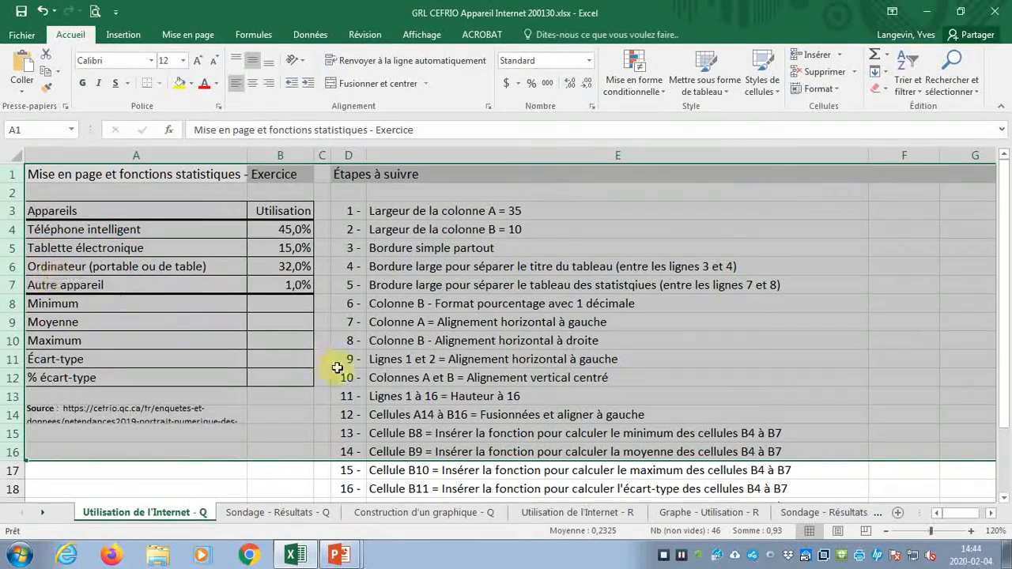
# Merge cells A14 to B16 without centring and align the source note horizontally to the left.
pyautogui.moveTo(348, 415); pyautogui.dragTo(382, 418)
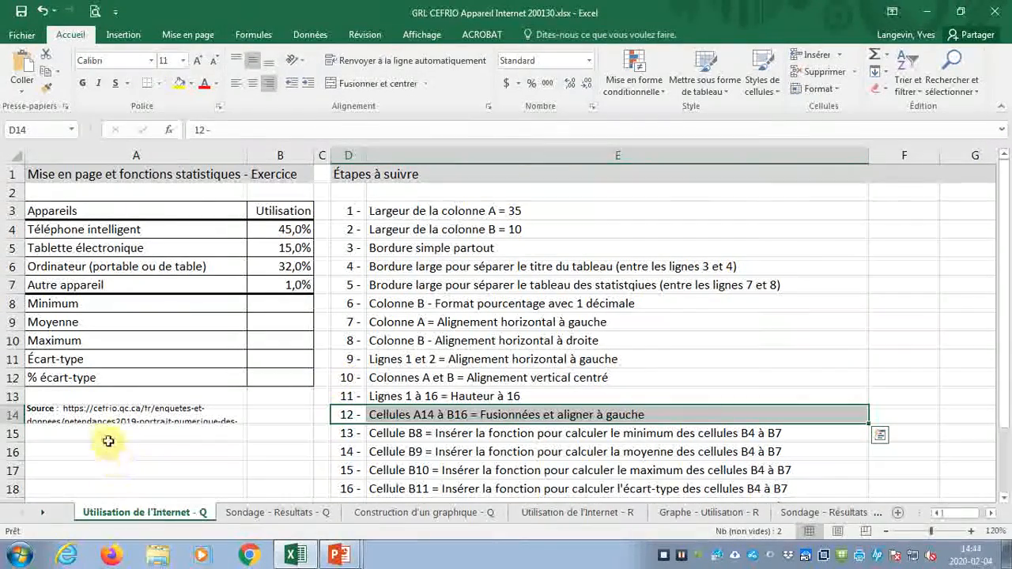
pyautogui.moveTo(106, 419); pyautogui.dragTo(272, 451)
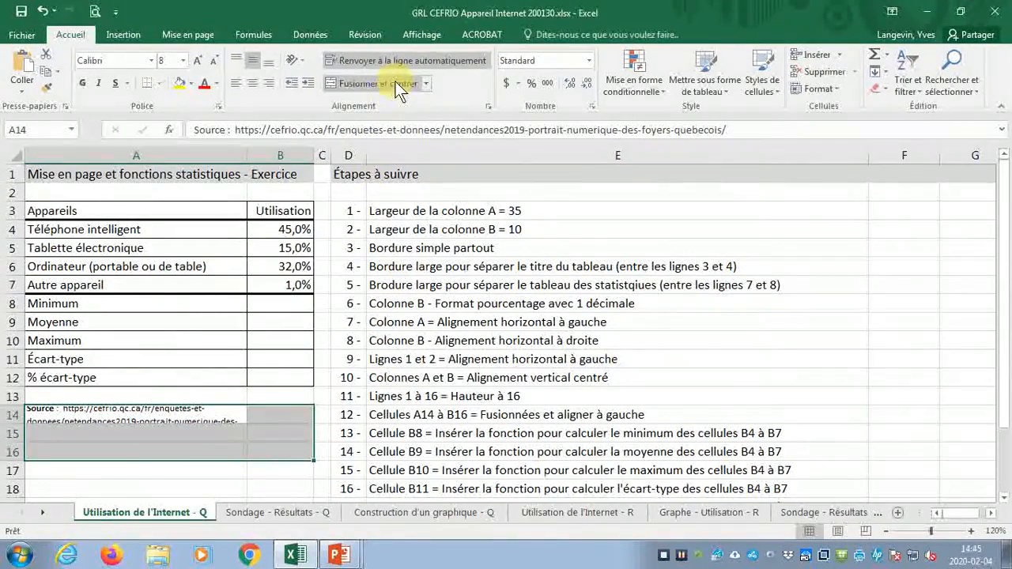
pyautogui.click(427, 85)
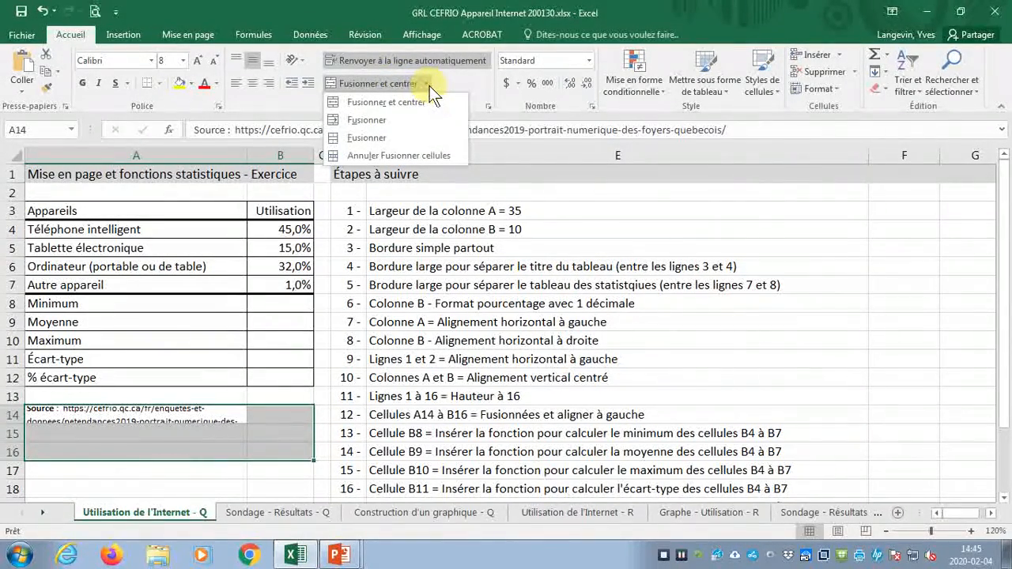
pyautogui.click(380, 139)
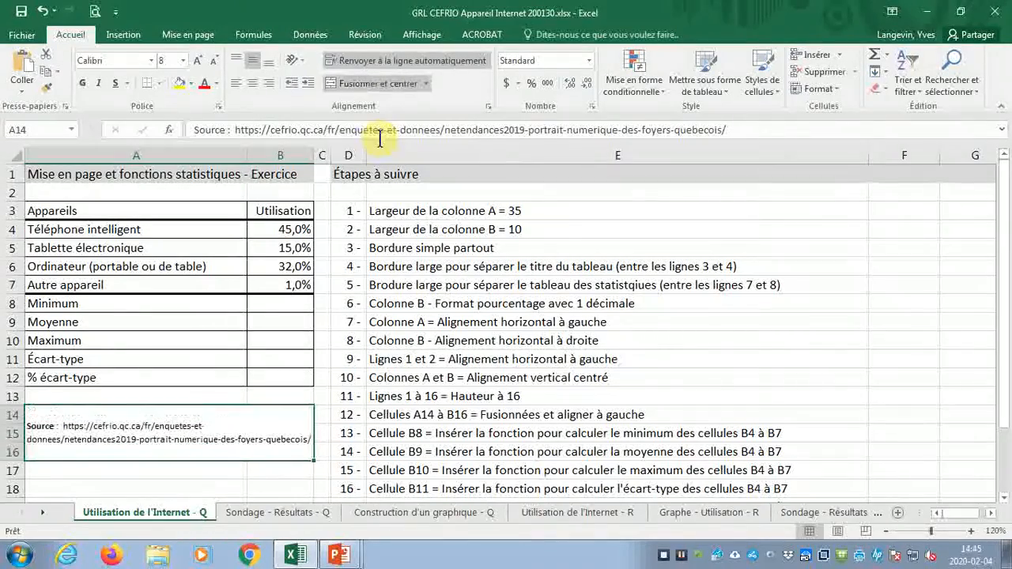
pyautogui.click(235, 83)
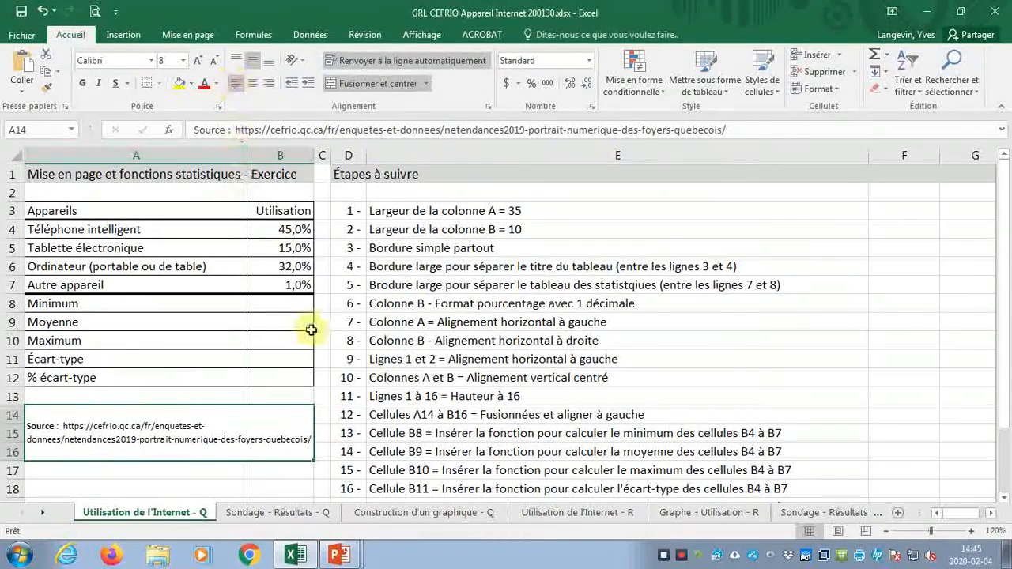
# Insert the MIN function into cell B8, choosing it from the category of all functions (Tous).
pyautogui.moveTo(347, 434); pyautogui.dragTo(368, 440)
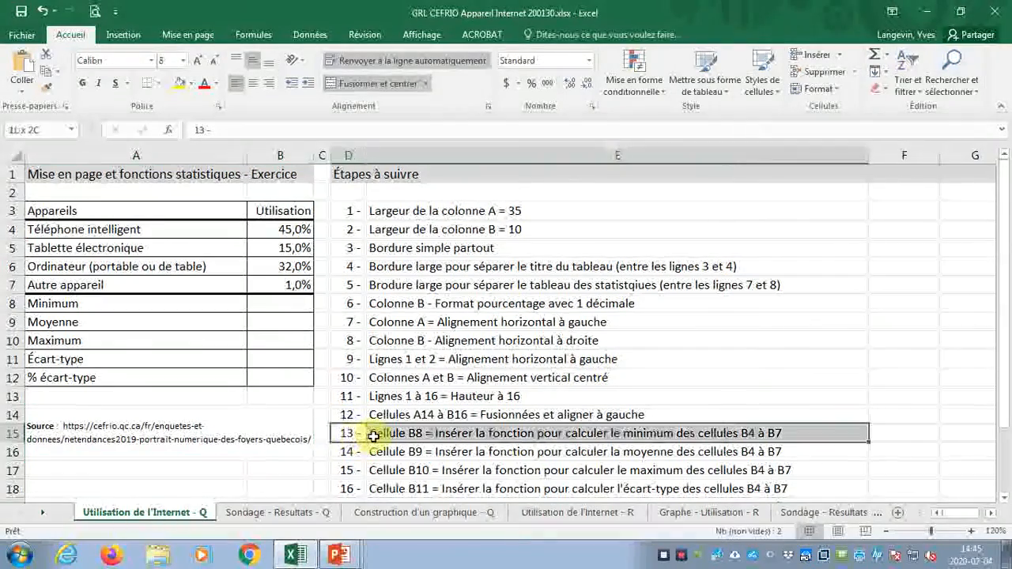
pyautogui.click(274, 307)
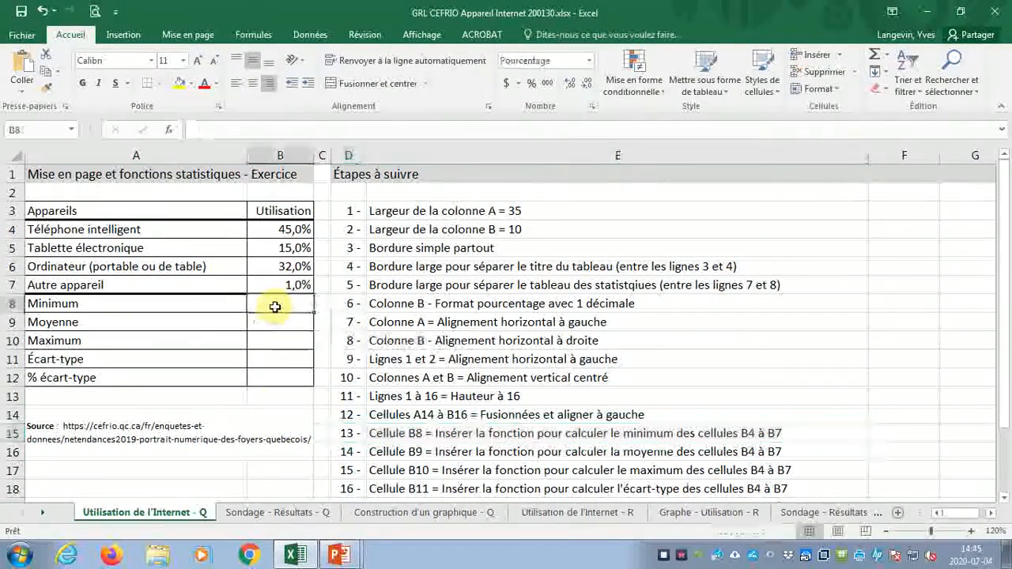
pyautogui.click(289, 230)
pyautogui.moveTo(289, 230)
pyautogui.mouseDown()
pyautogui.moveTo(294, 266)
pyautogui.moveTo(283, 269)
pyautogui.moveTo(283, 289)
pyautogui.mouseUp()
pyautogui.click(281, 305)
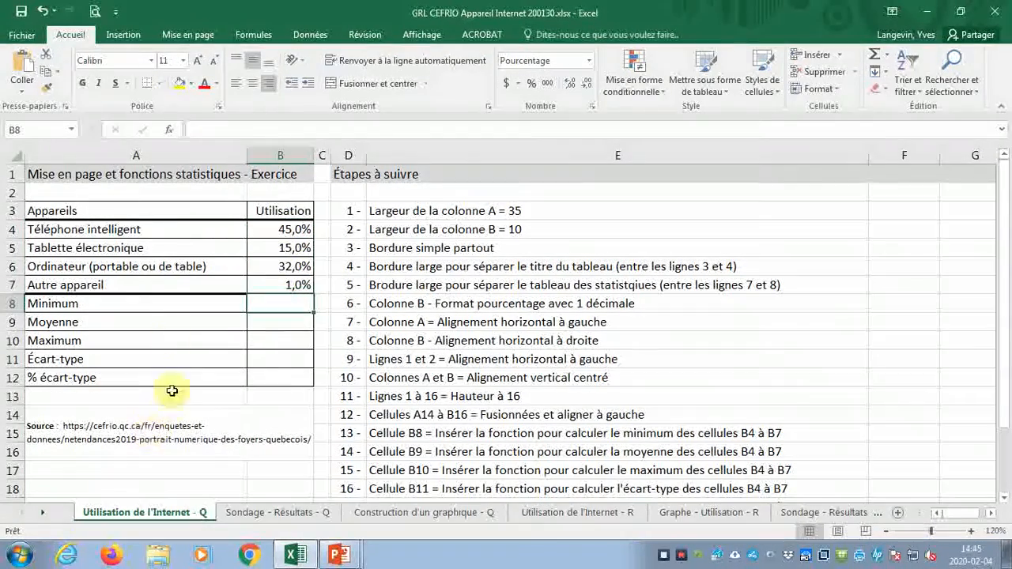
pyautogui.click(168, 130)
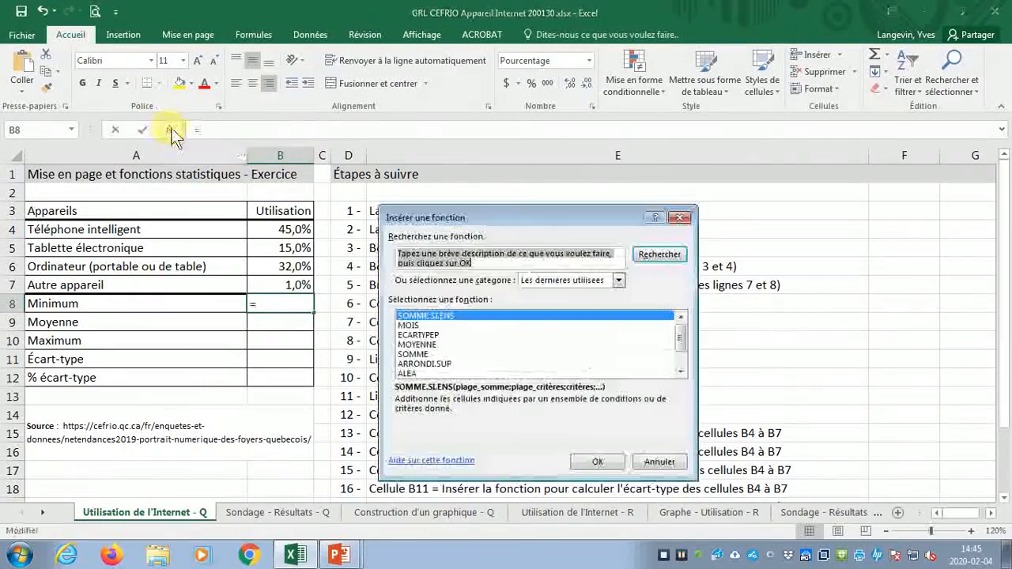
pyautogui.click(619, 280)
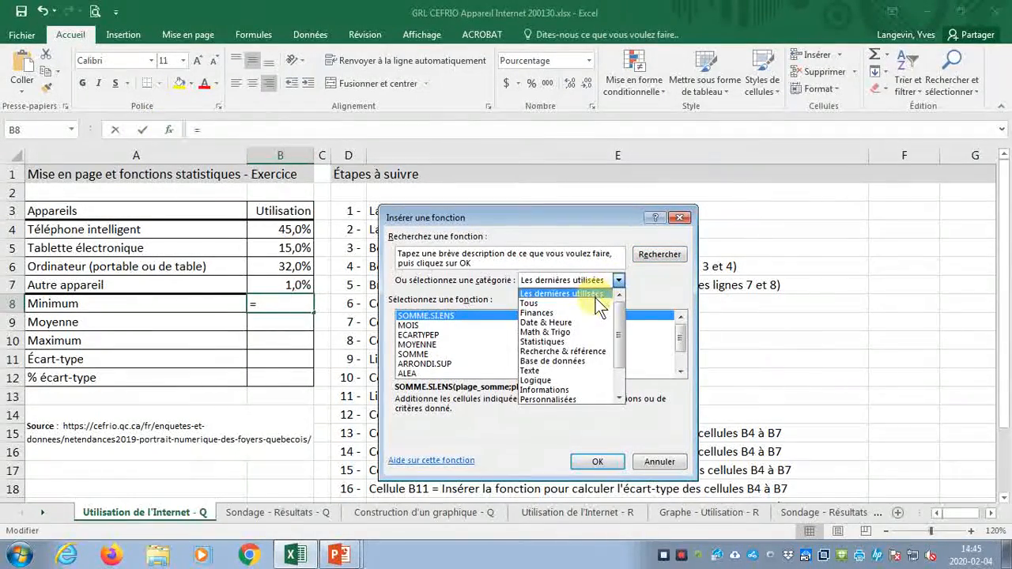
pyautogui.click(600, 307)
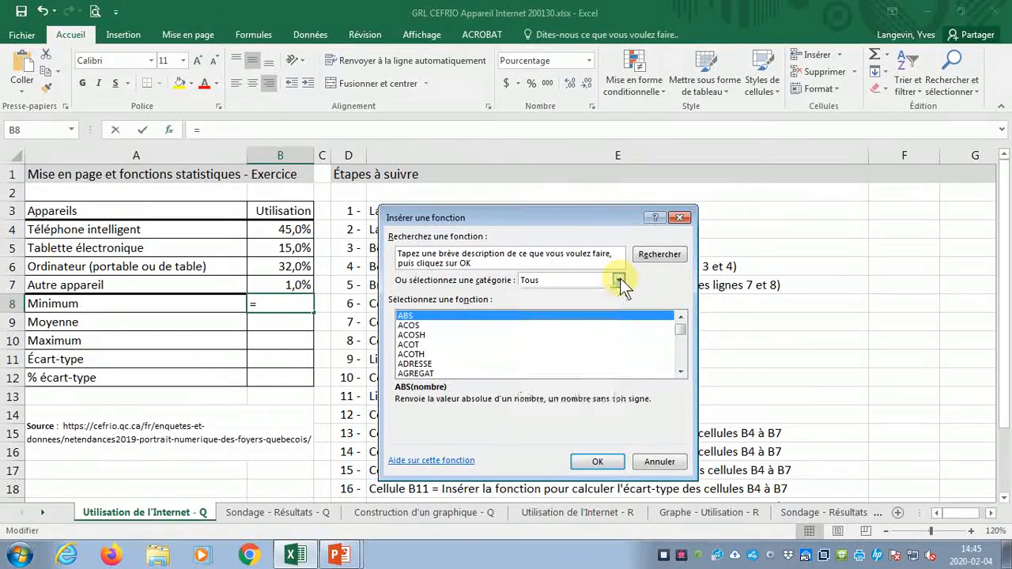
pyautogui.click(513, 353)
pyautogui.click(493, 346)
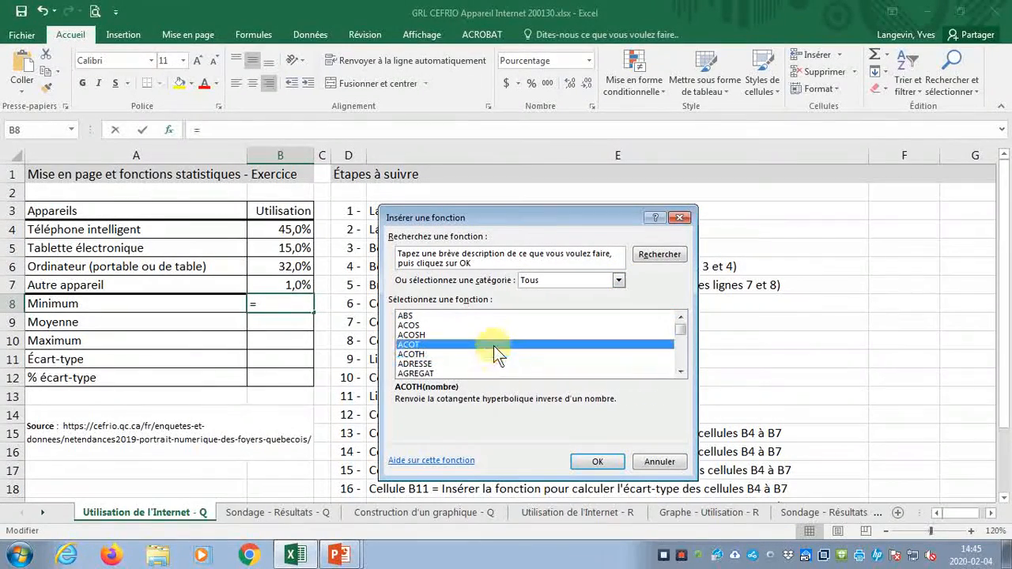
pyautogui.click(490, 364)
pyautogui.write('min')
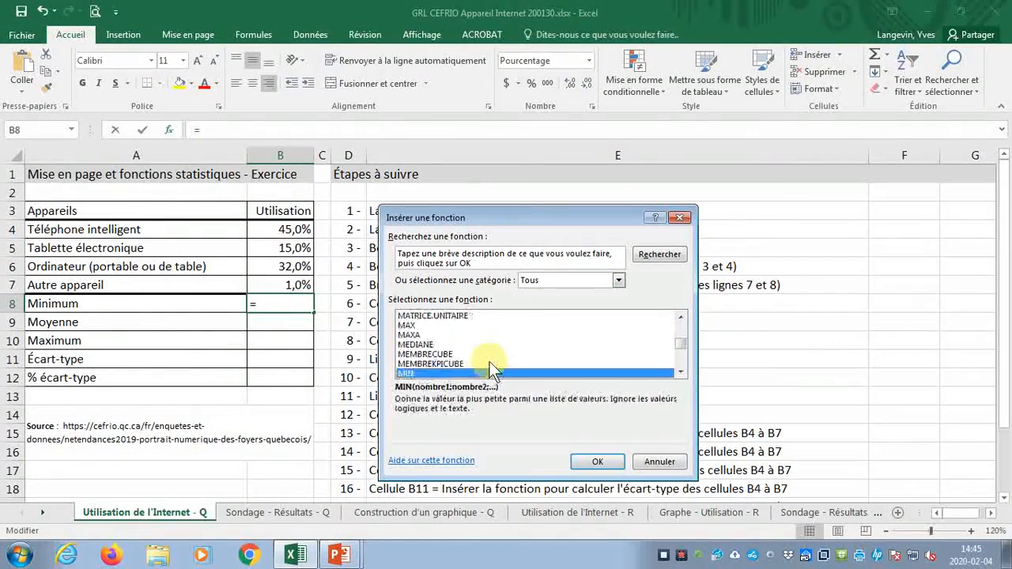
pyautogui.press('Return')
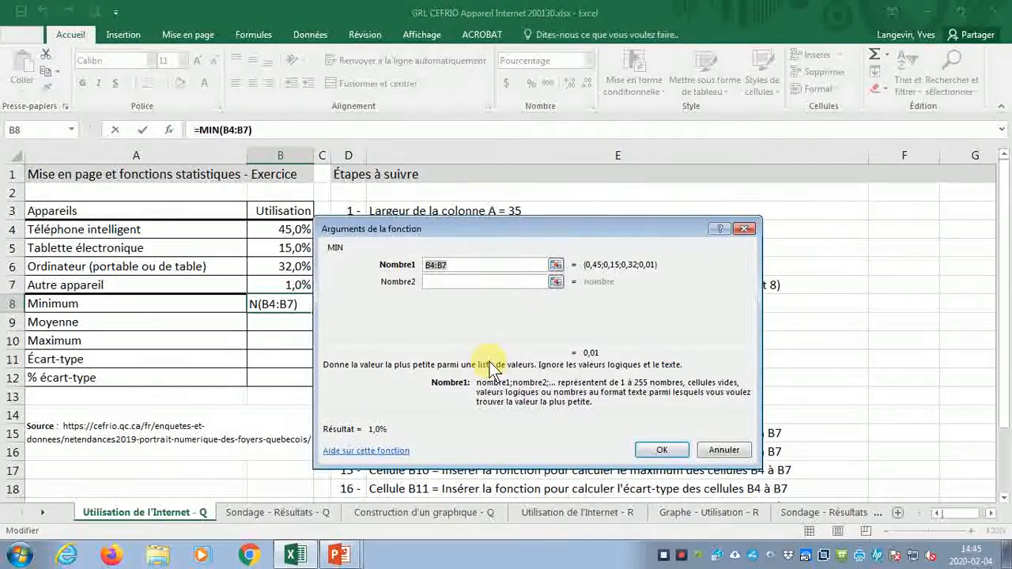
# Set the MIN function's first argument to the range B4:B7 and complete the formula in B8.
pyautogui.moveTo(547, 229); pyautogui.dragTo(597, 167)
pyautogui.press('Delete')
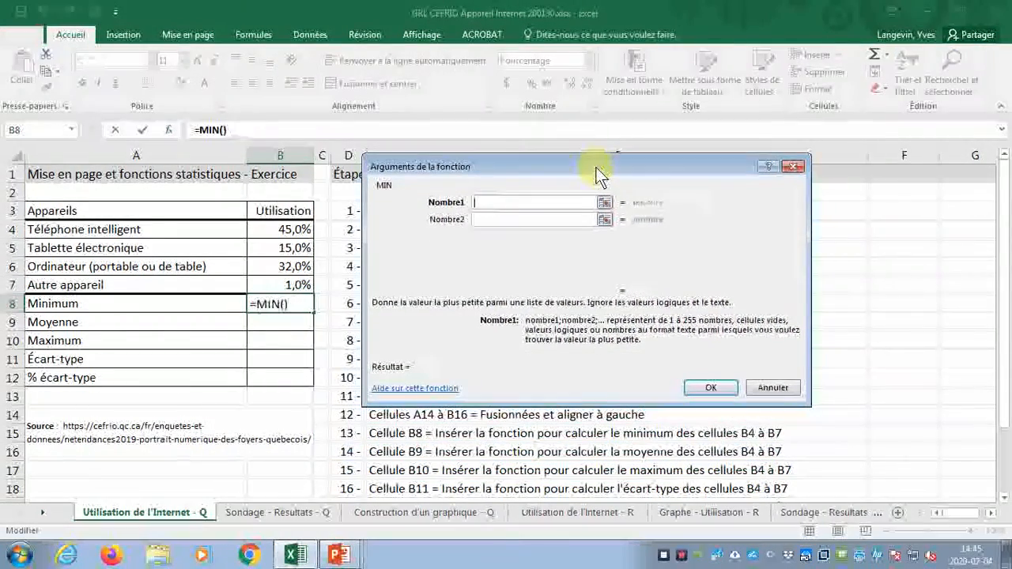
pyautogui.click(275, 231)
pyautogui.moveTo(275, 231); pyautogui.dragTo(273, 283)
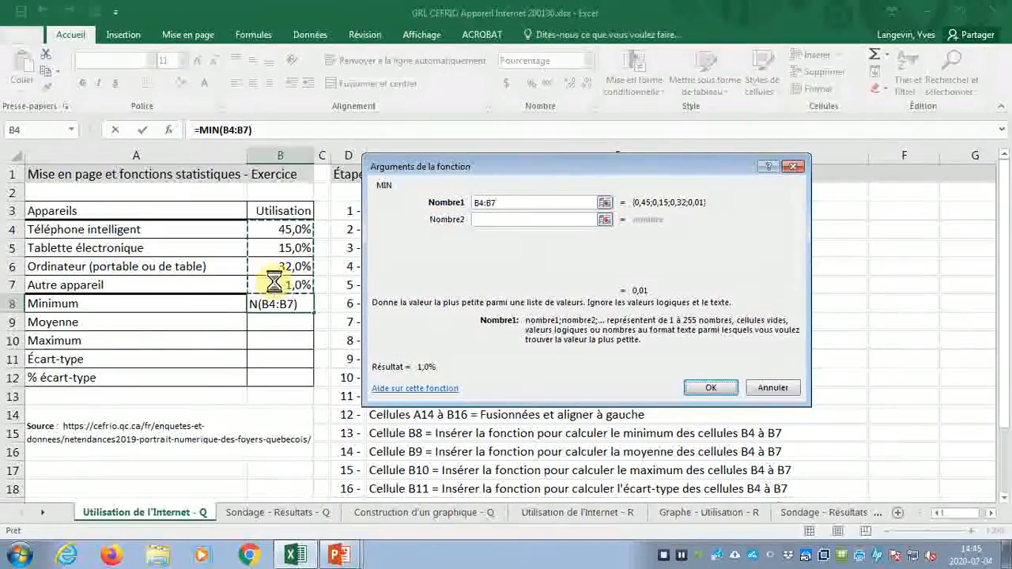
pyautogui.press('Return')
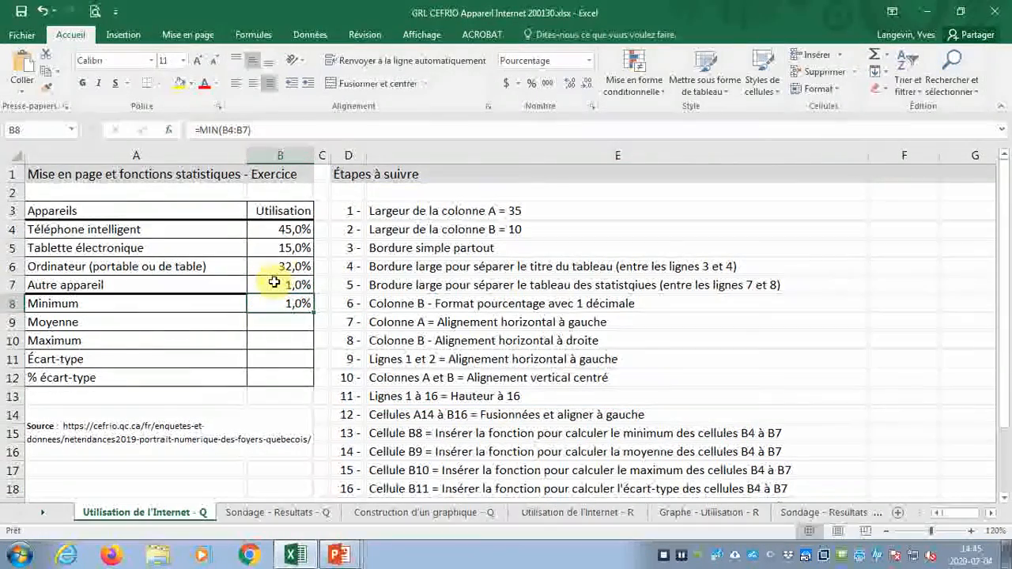
# Insert the MOYENNE function into cell B9 from the list of all functions.
pyautogui.press('Return')
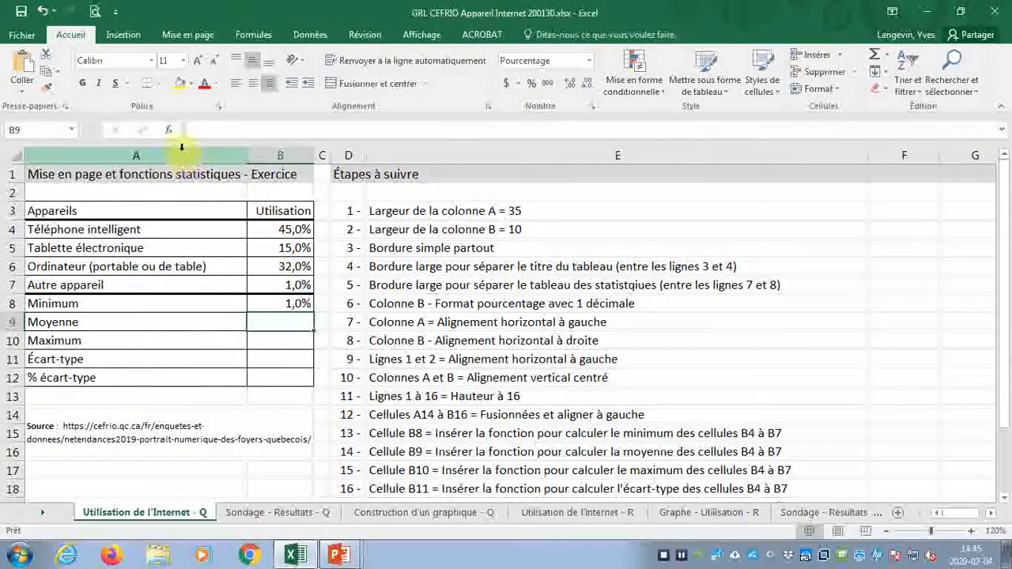
pyautogui.click(168, 129)
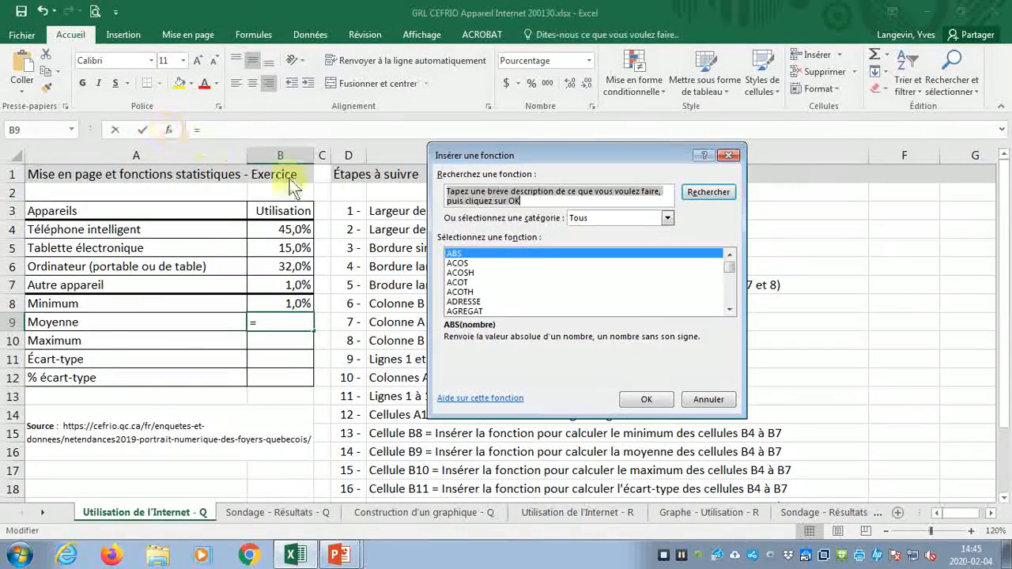
pyautogui.click(668, 219)
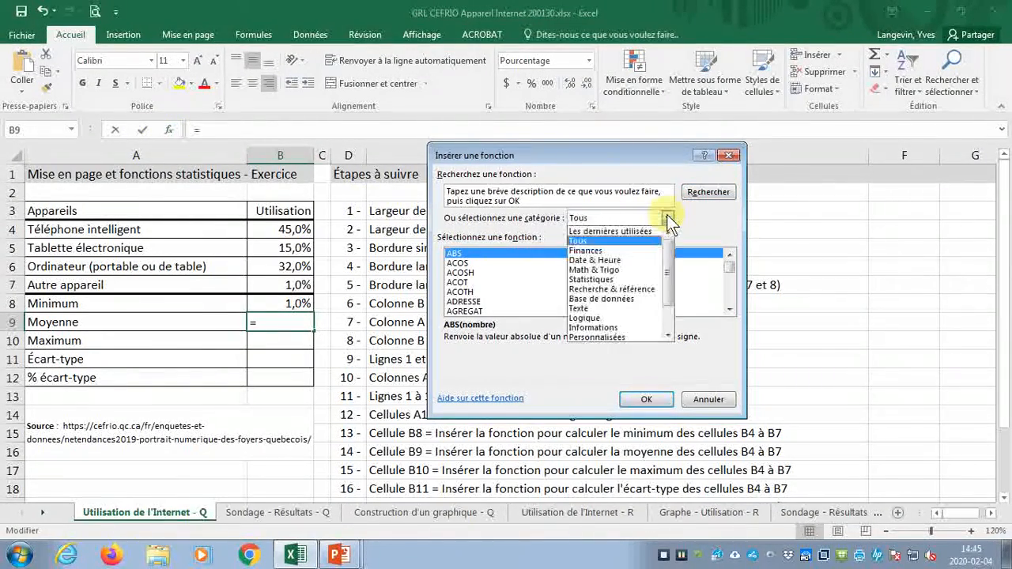
pyautogui.click(668, 218)
pyautogui.click(633, 282)
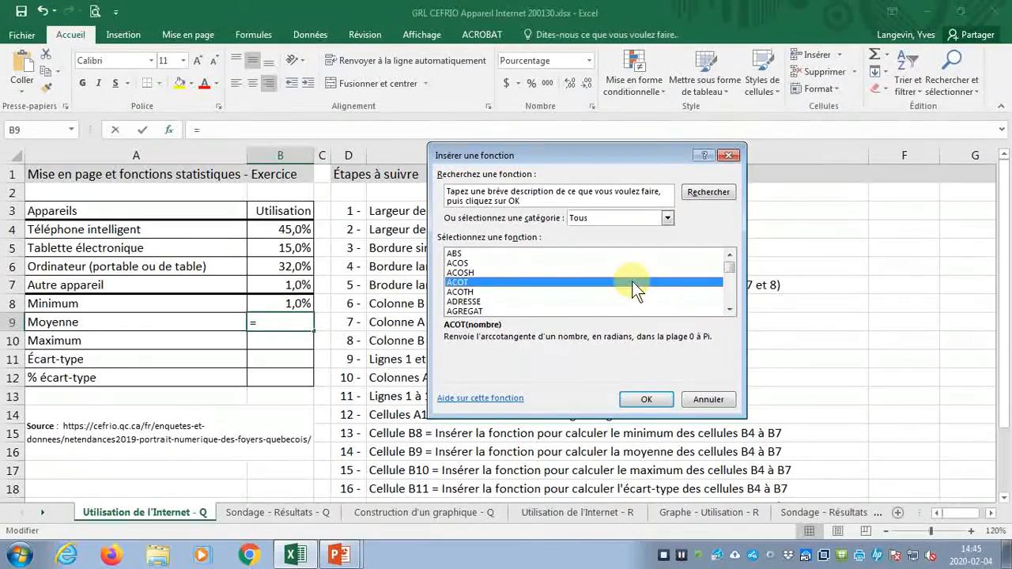
pyautogui.write('moy')
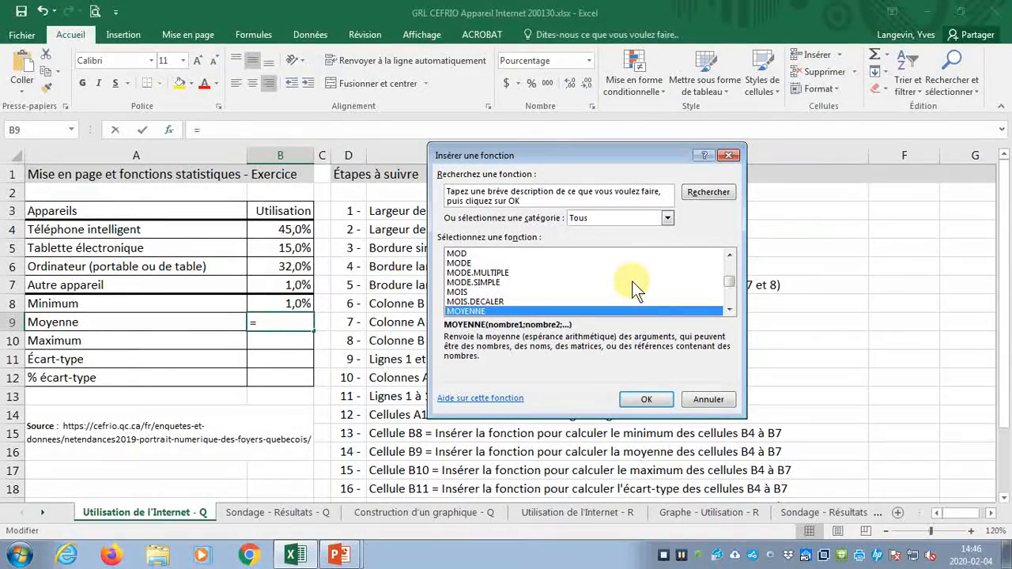
pyautogui.press('Return')
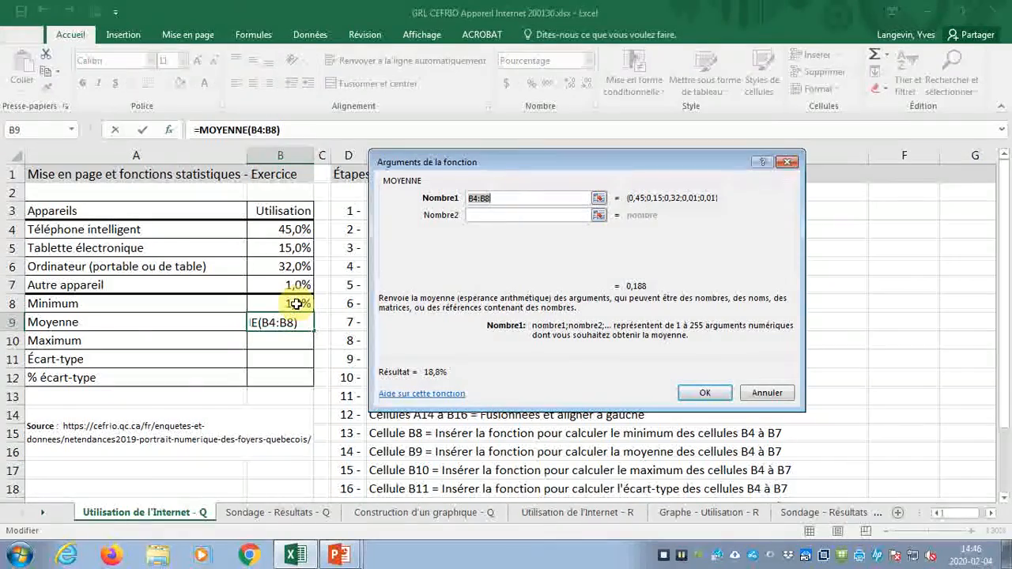
# Replace the MOYENNE function's suggested range with B4:B7 and complete the formula in B9.
pyautogui.press('Delete')
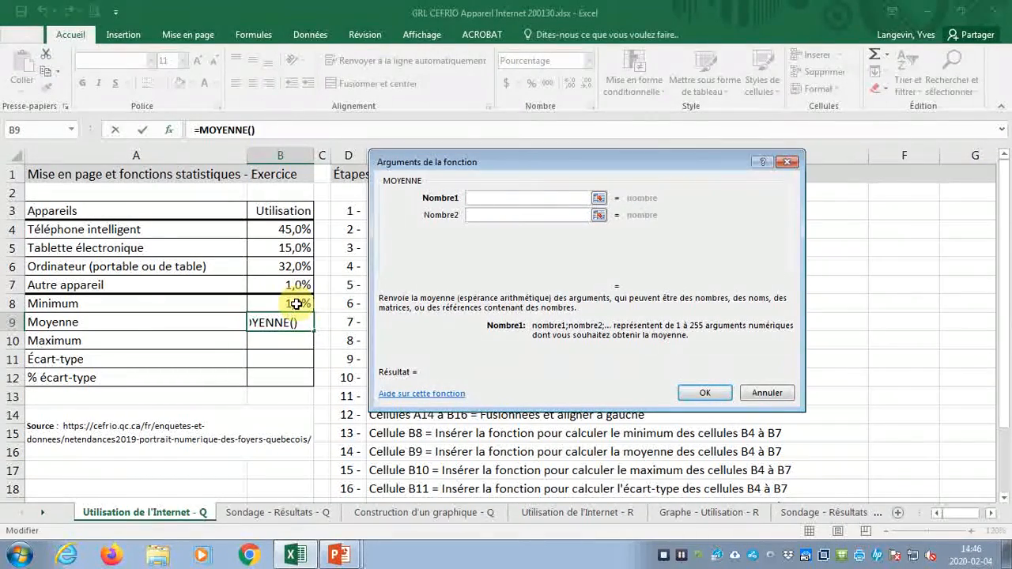
pyautogui.moveTo(289, 226); pyautogui.dragTo(291, 292)
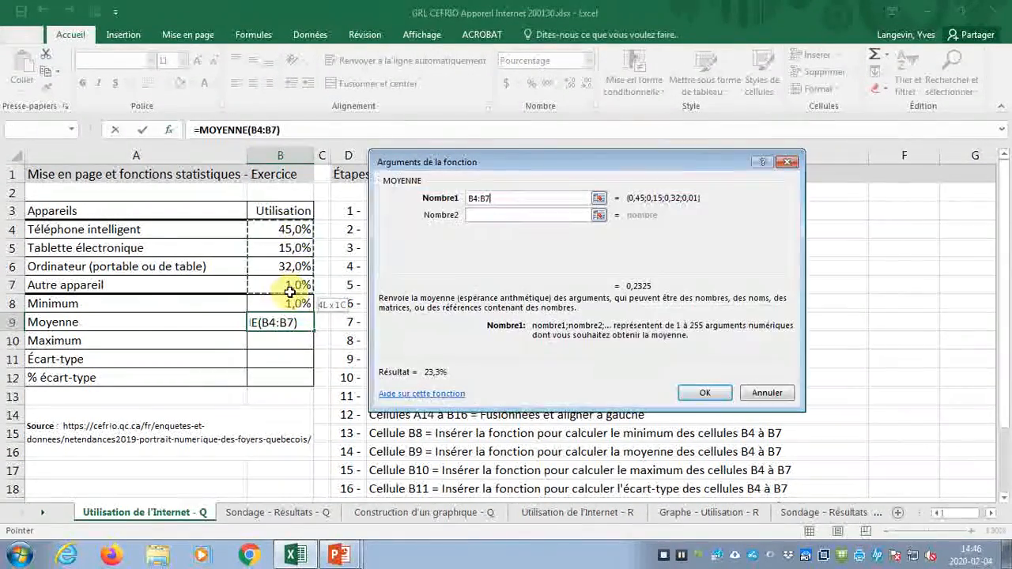
pyautogui.click(705, 393)
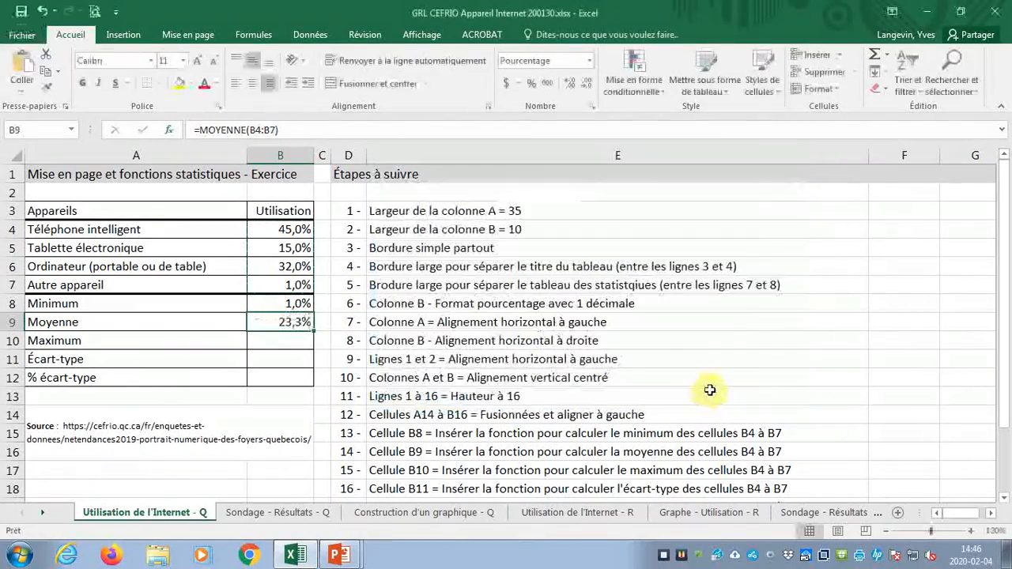
# Insert the MAX function into cell B10 from the list of all functions.
pyautogui.click(301, 345)
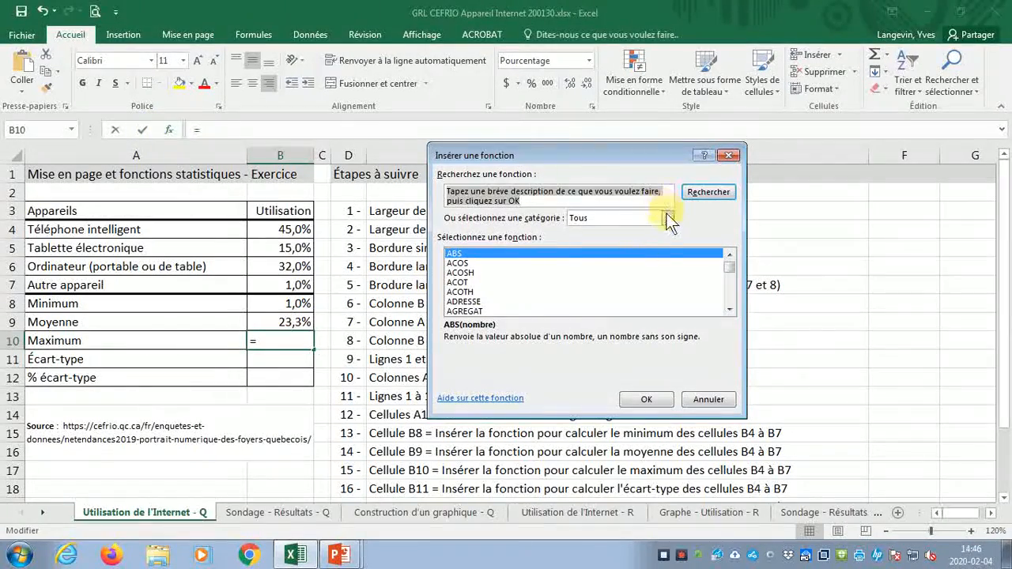
pyautogui.click(665, 218)
pyautogui.click(665, 218)
pyautogui.click(585, 281)
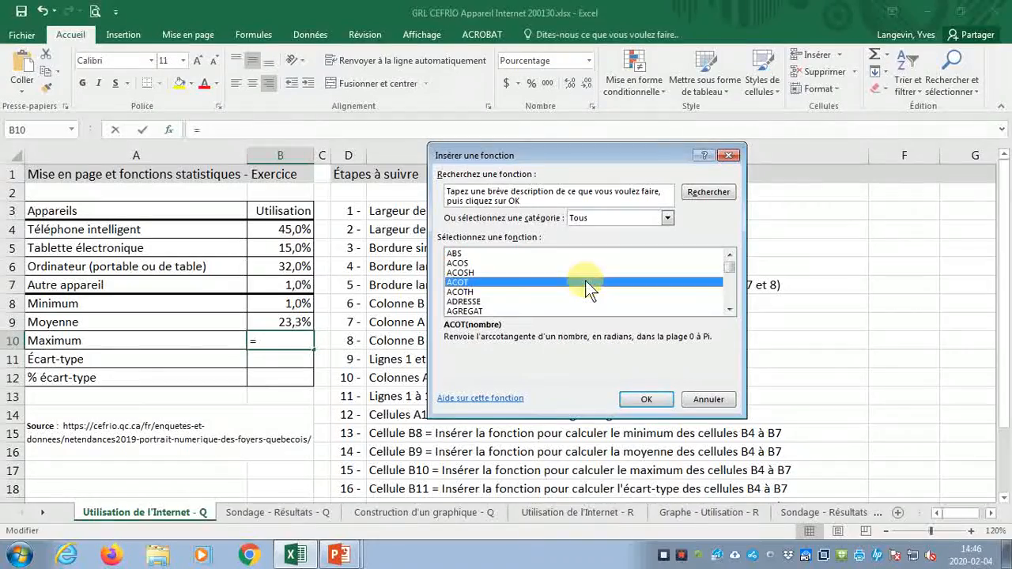
pyautogui.write('max')
pyautogui.press('Return')
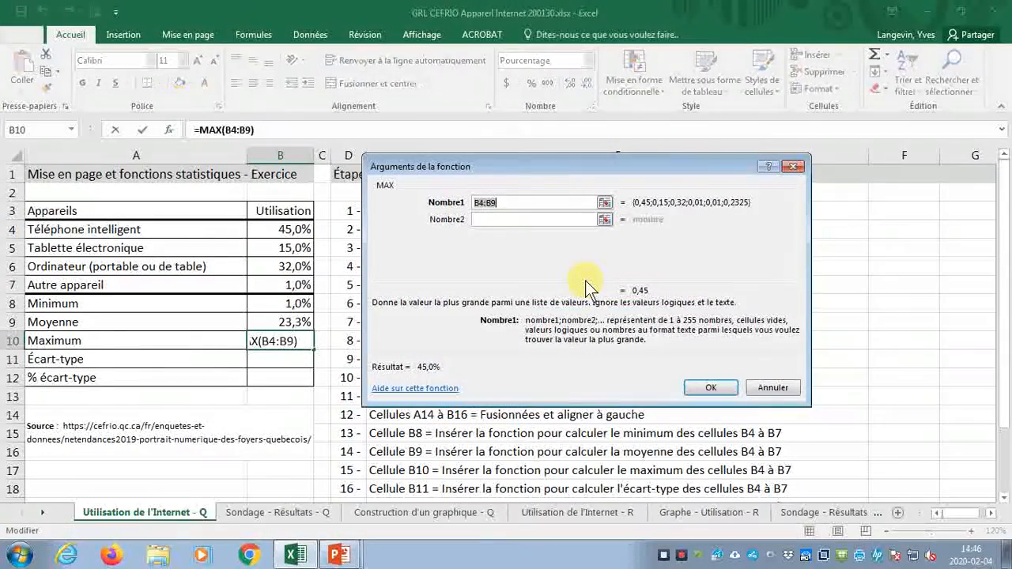
# Replace the MAX function's suggested range with B4:B7 and complete the formula in B10.
pyautogui.press('BackSpace')
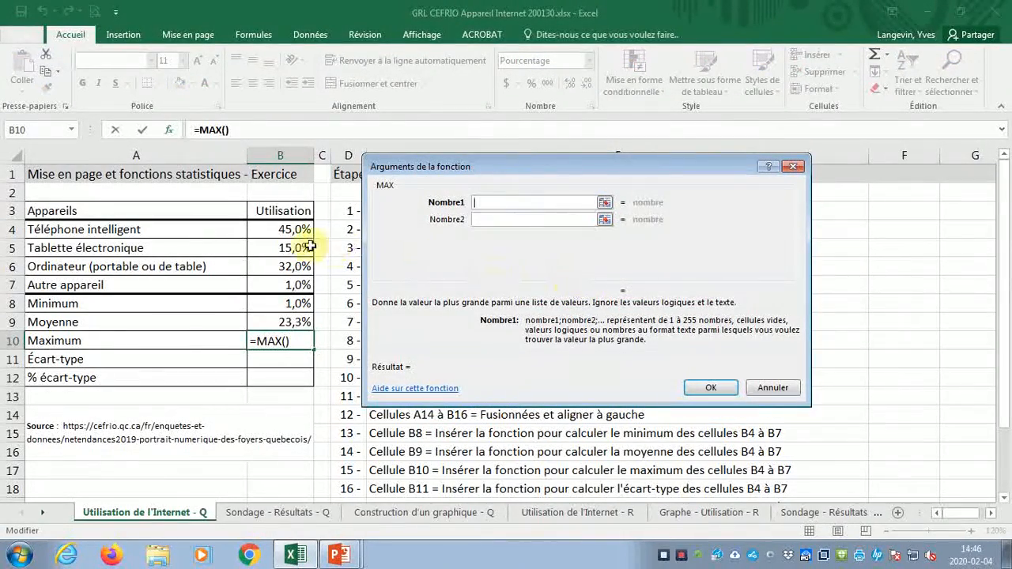
pyautogui.moveTo(278, 228); pyautogui.dragTo(281, 283)
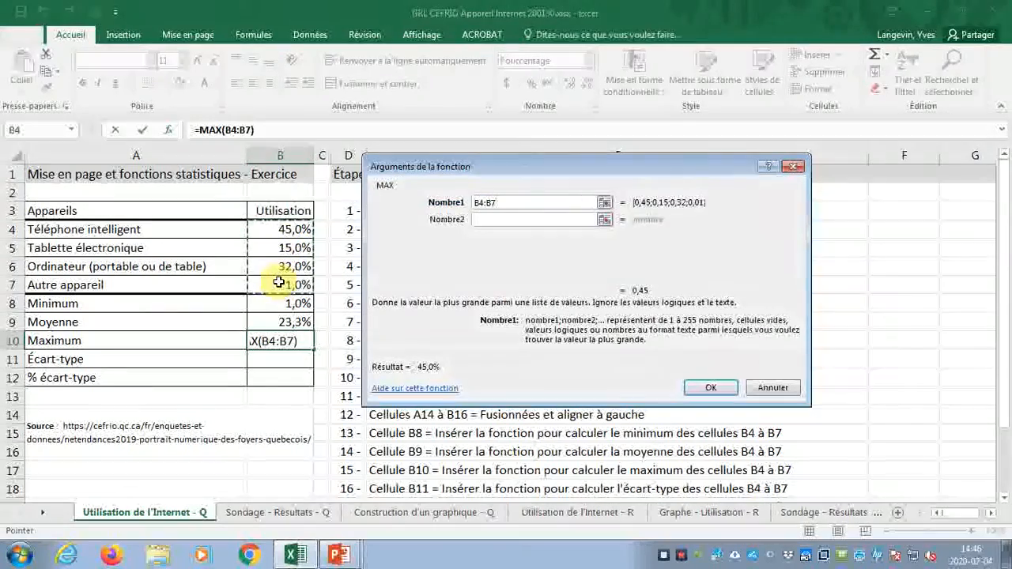
pyautogui.press('Return')
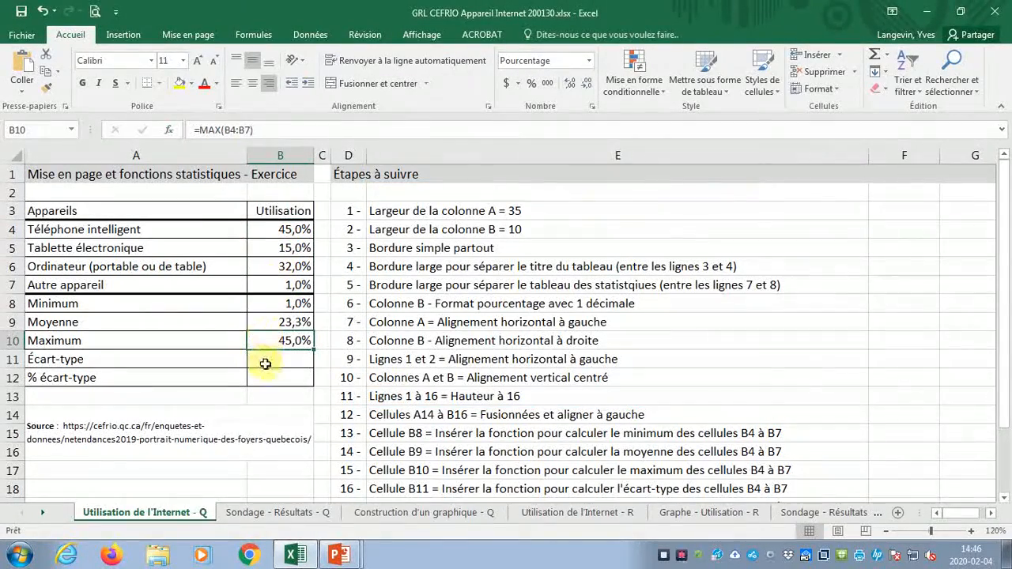
# Insert the ECARTYPEP function into cell B11 from the list of all functions.
pyautogui.click(265, 364)
pyautogui.click(167, 130)
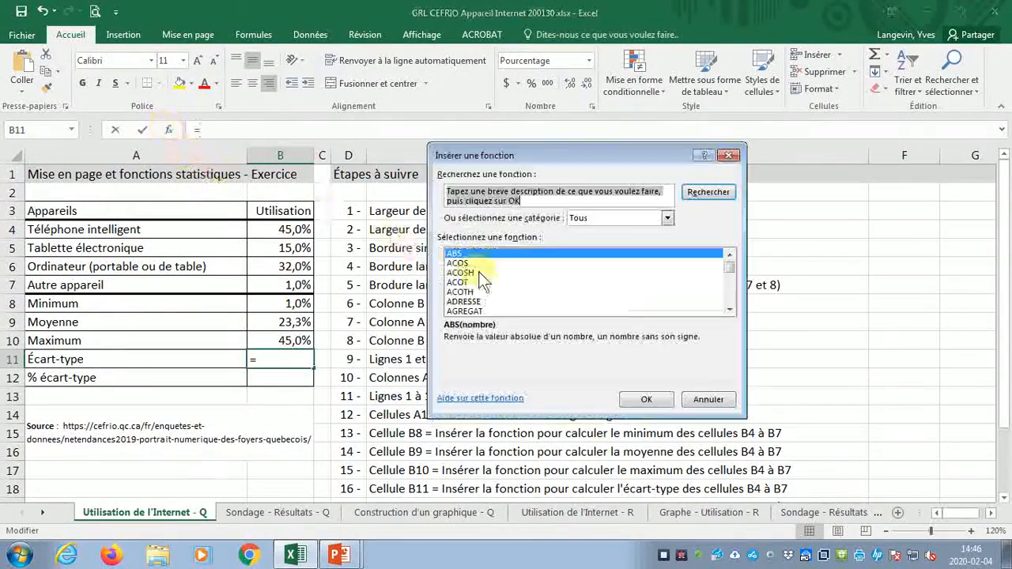
pyautogui.click(510, 285)
pyautogui.press('e')
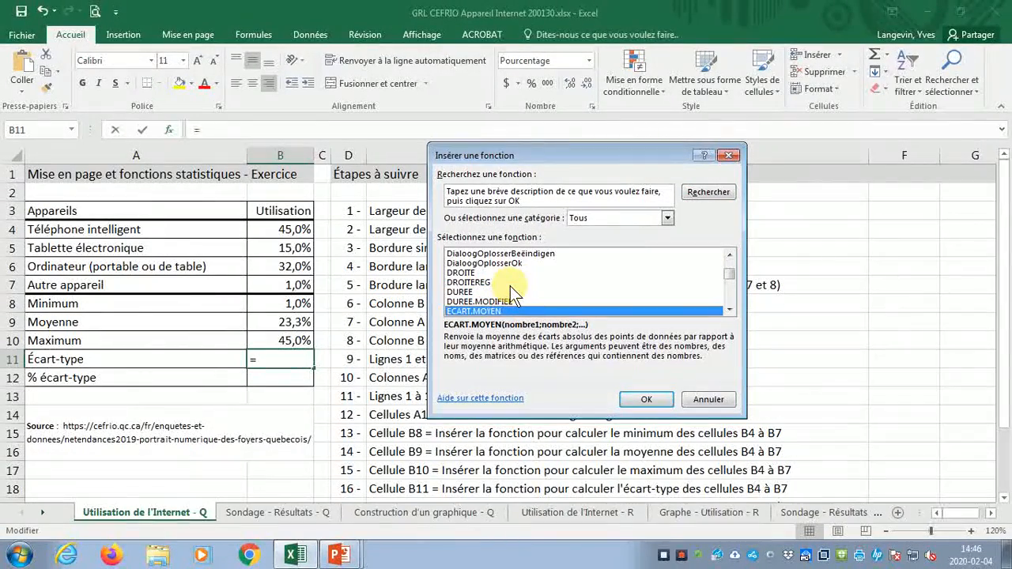
pyautogui.press('Down')
pyautogui.press('Down')
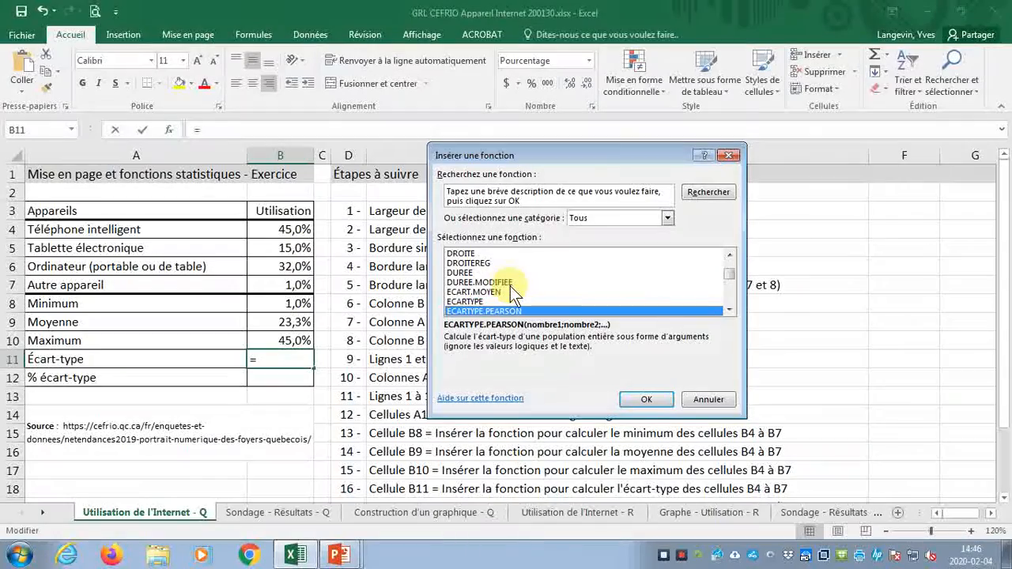
pyautogui.press('Down')
pyautogui.press('Down')
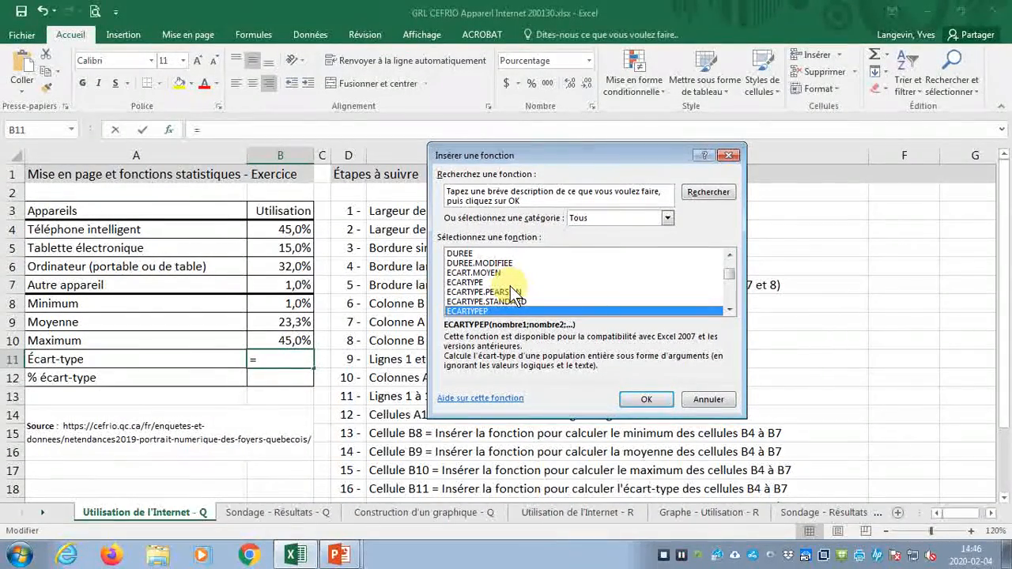
pyautogui.press('Return')
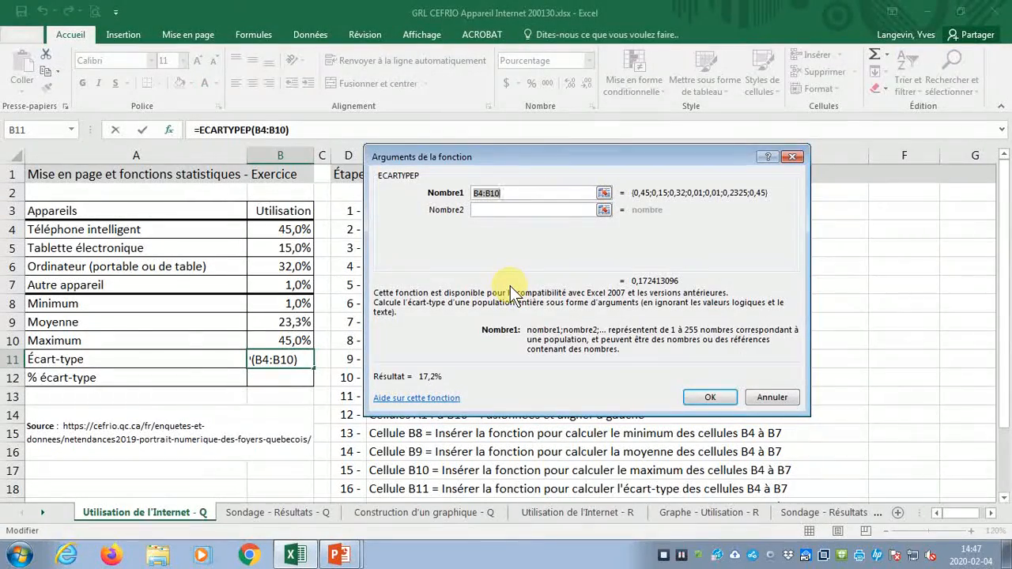
# Replace the ECARTYPEP function's suggested range with B4:B7 and complete the formula in B11.
pyautogui.press('BackSpace')
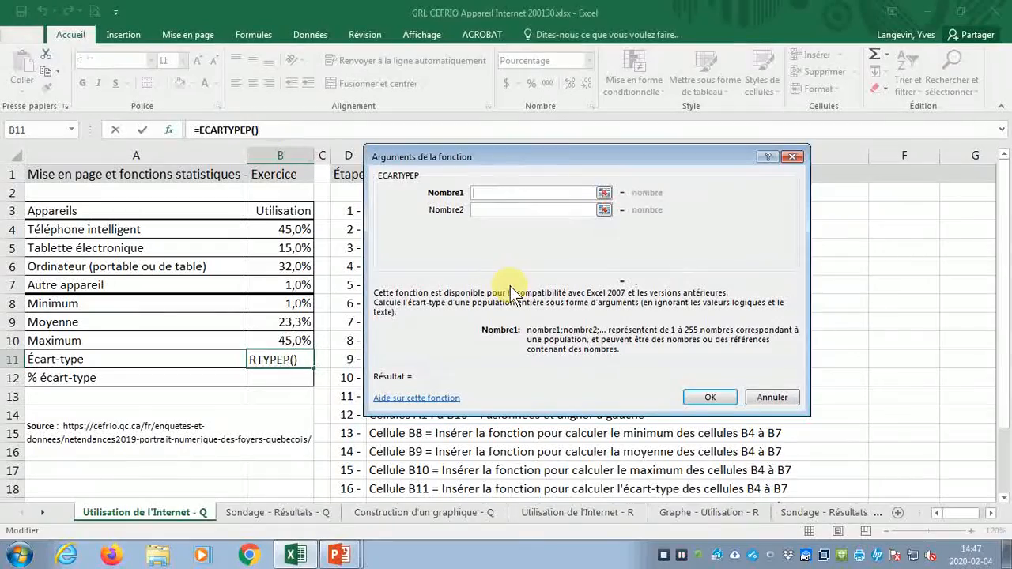
pyautogui.moveTo(292, 229); pyautogui.dragTo(286, 280)
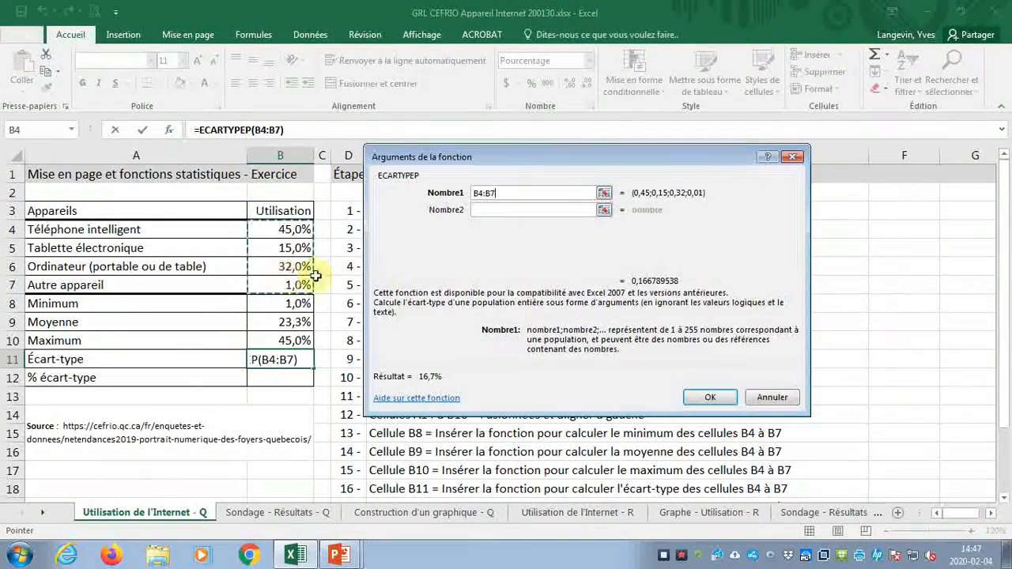
pyautogui.click(688, 393)
# Enter the formula =B11/B9 in cell B12 to calculate the standard deviation percentage.
pyautogui.click(289, 380)
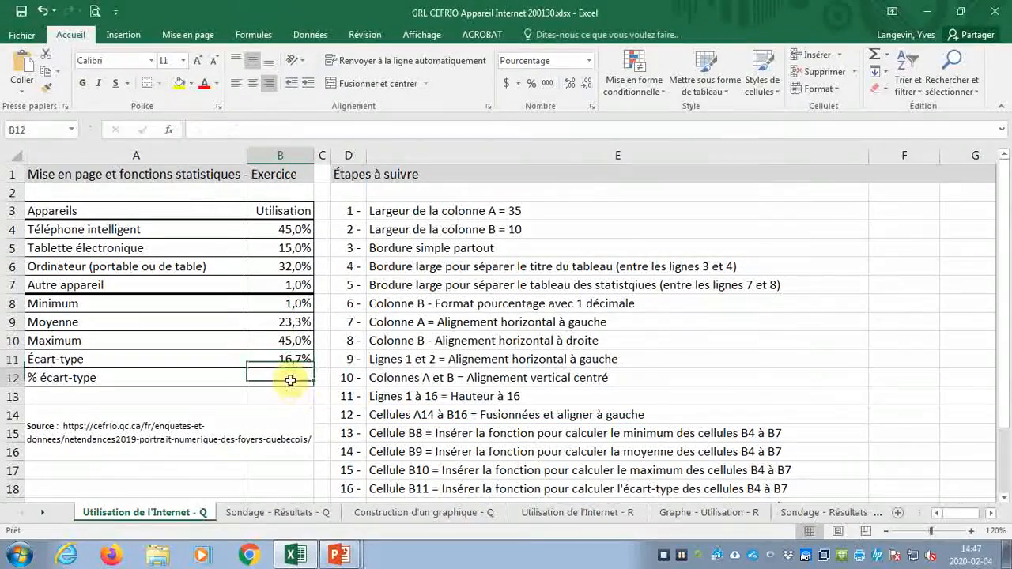
pyautogui.write('=')
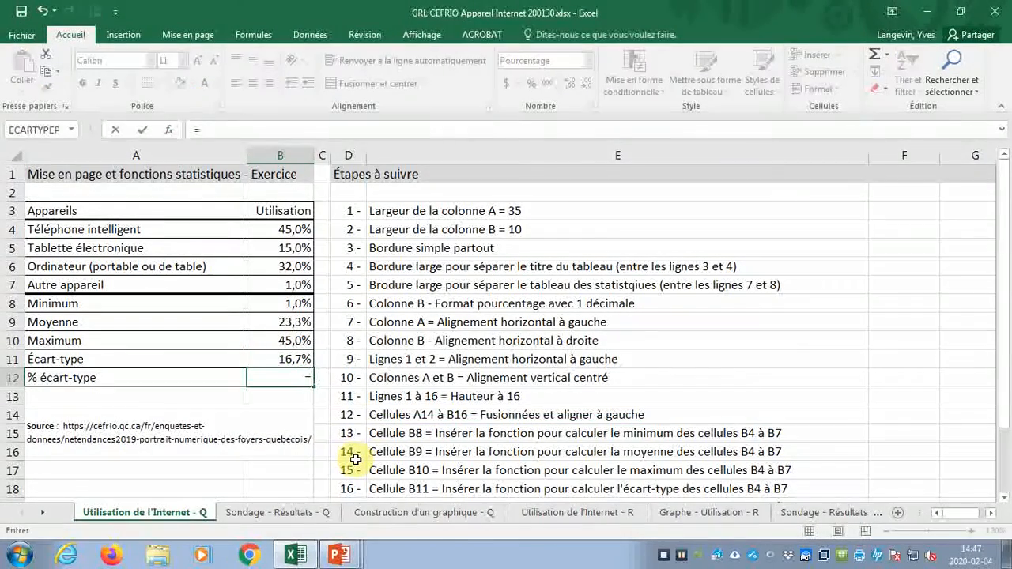
pyautogui.press('Up')
pyautogui.write('/')
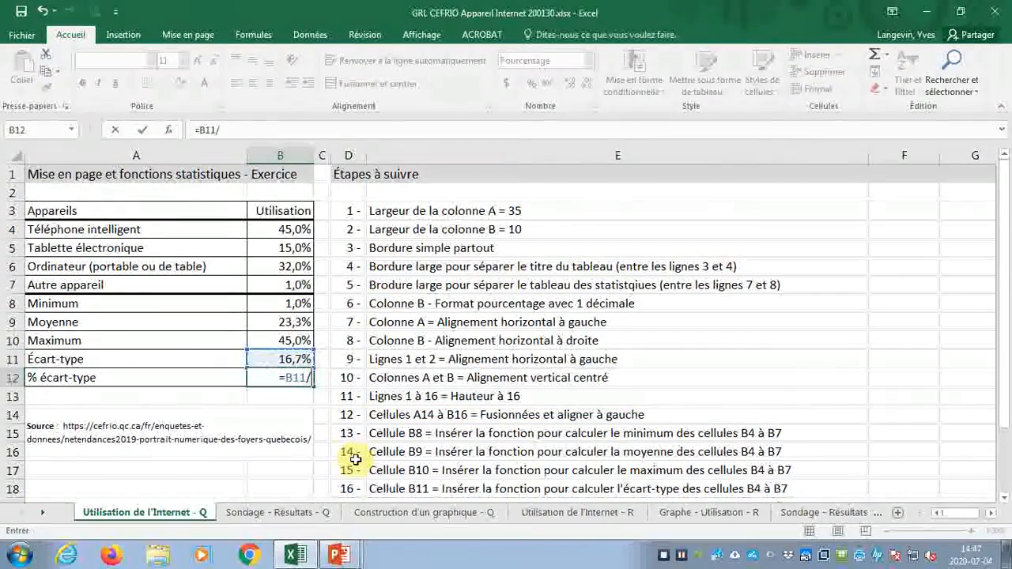
pyautogui.press('Up')
pyautogui.press('Up')
pyautogui.press('Up')
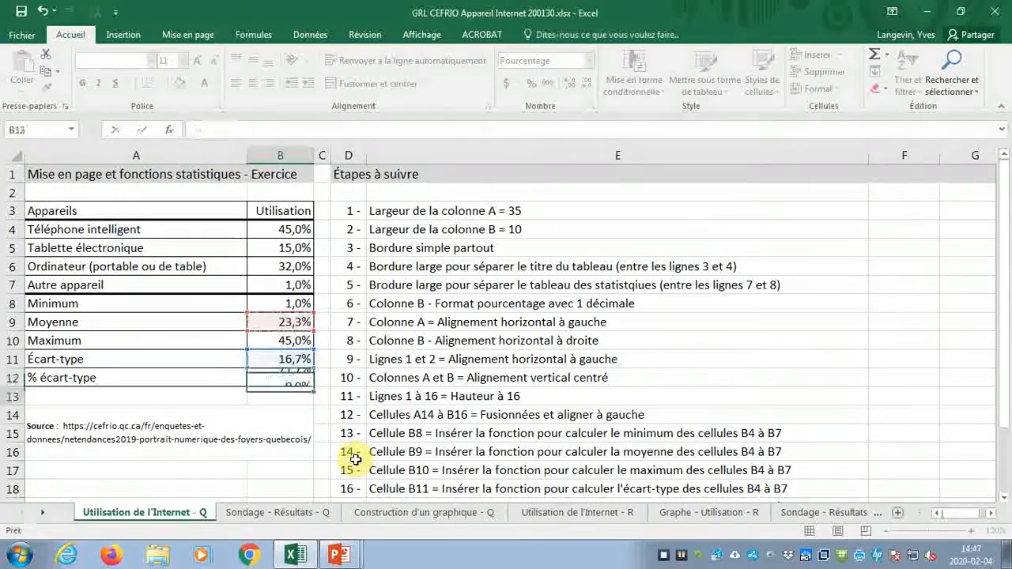
pyautogui.press('Return')
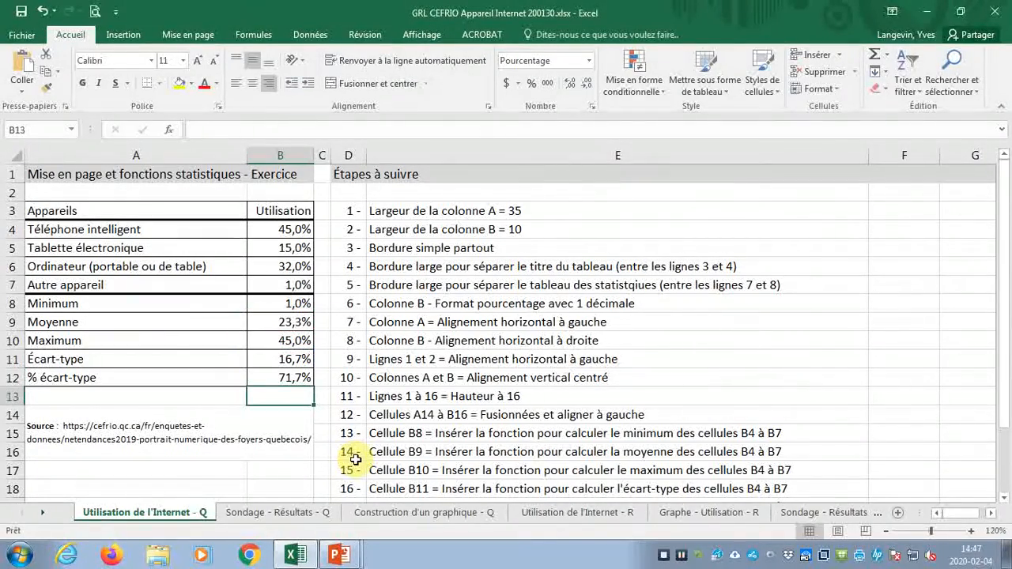
pyautogui.click(261, 379)
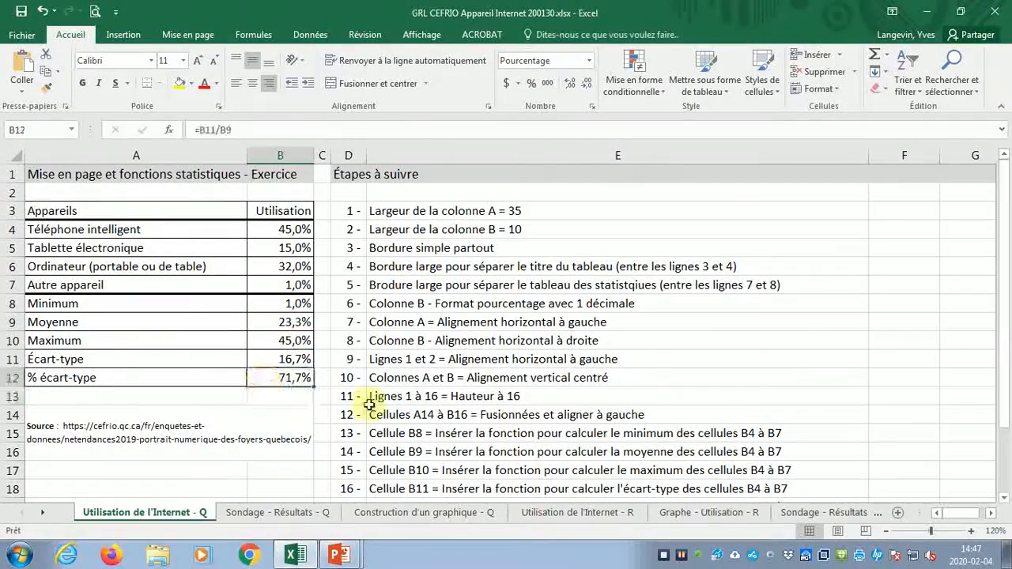
# Apply a simple outline border to the merged source cell A14:B16, as listed in step 18.
pyautogui.click(1002, 498)
pyautogui.moveTo(998, 423); pyautogui.dragTo(996, 458)
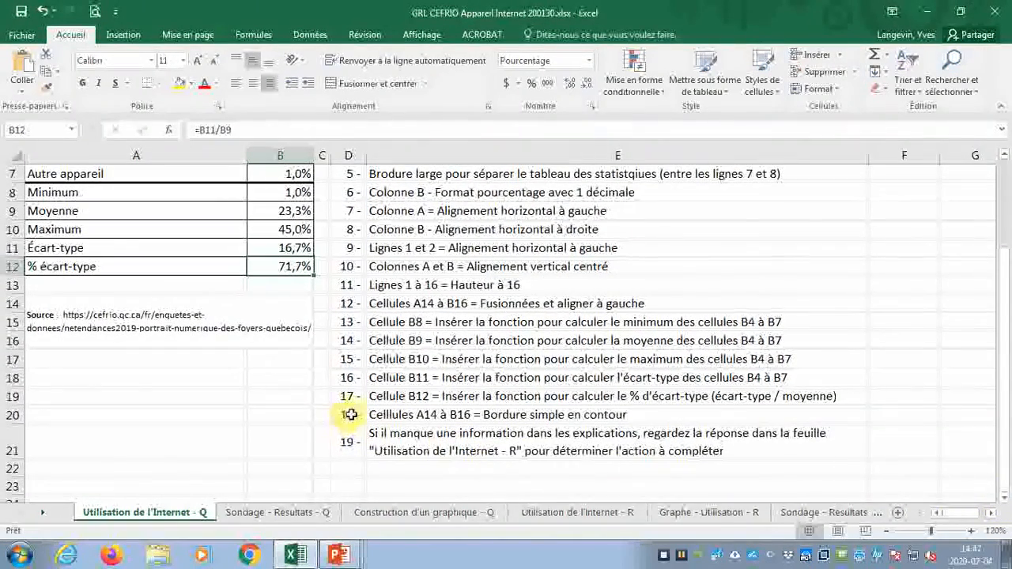
pyautogui.moveTo(345, 414); pyautogui.dragTo(384, 414)
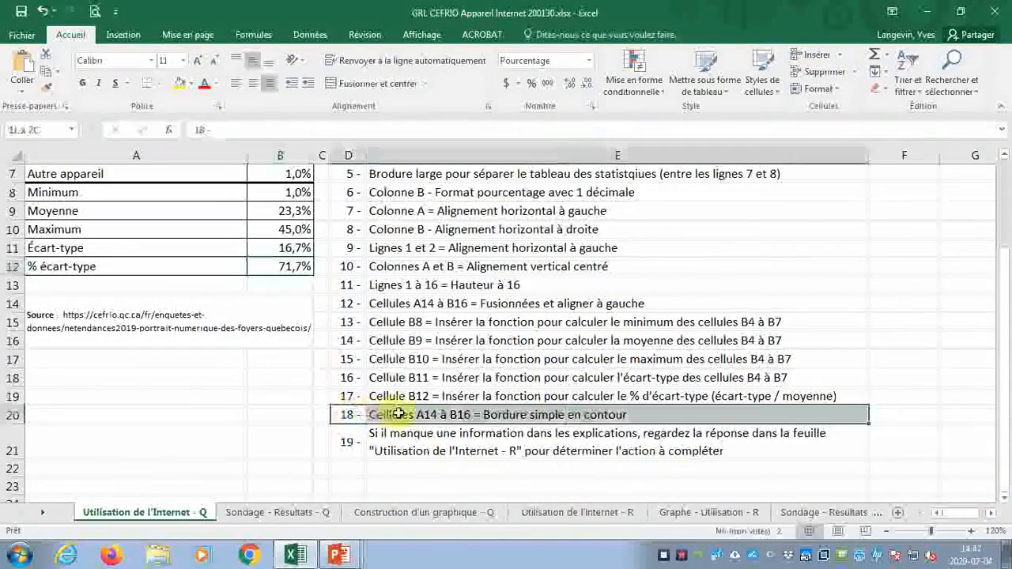
pyautogui.click(205, 320)
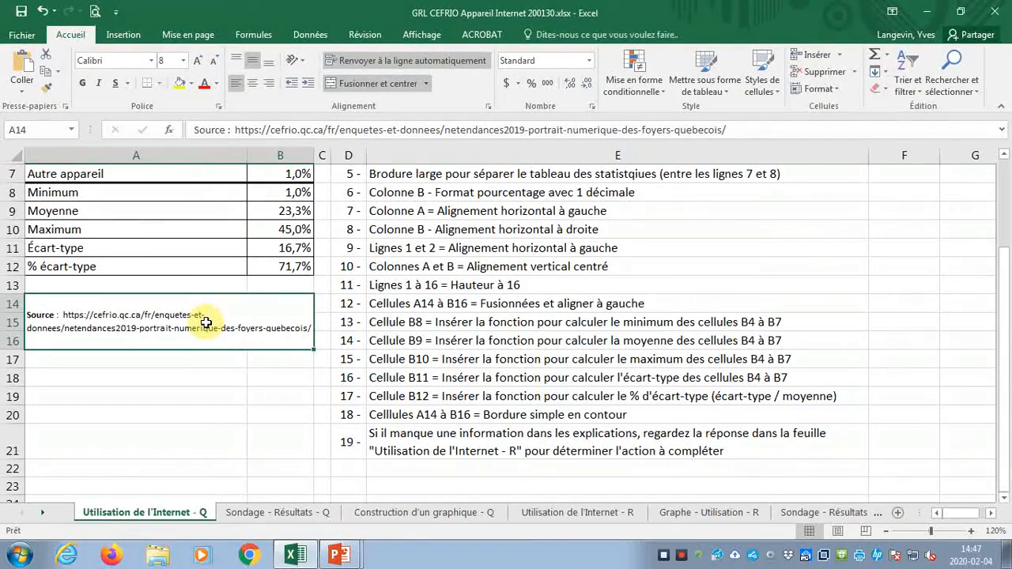
pyautogui.rightClick(249, 311)
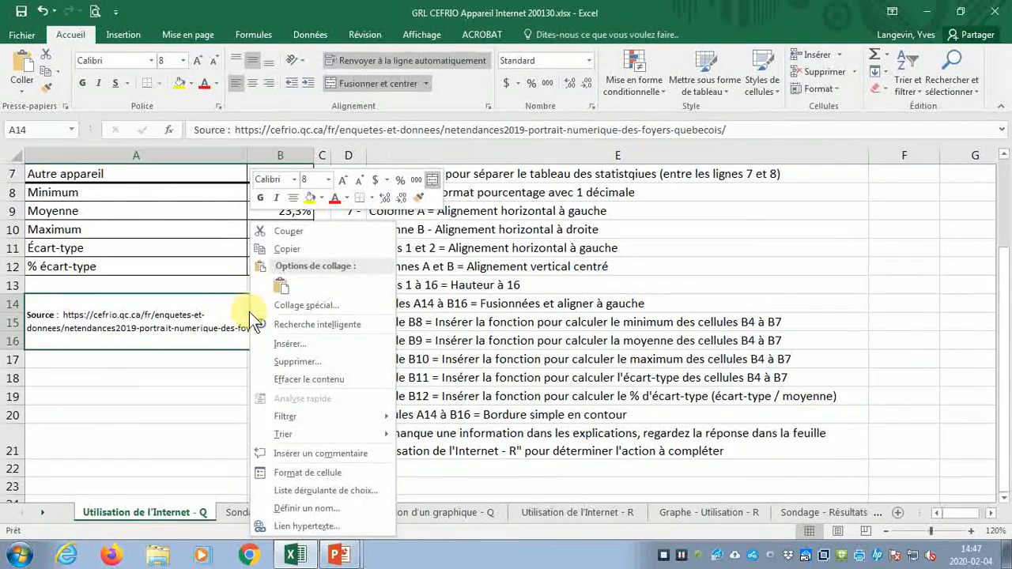
pyautogui.click(267, 472)
pyautogui.click(225, 228)
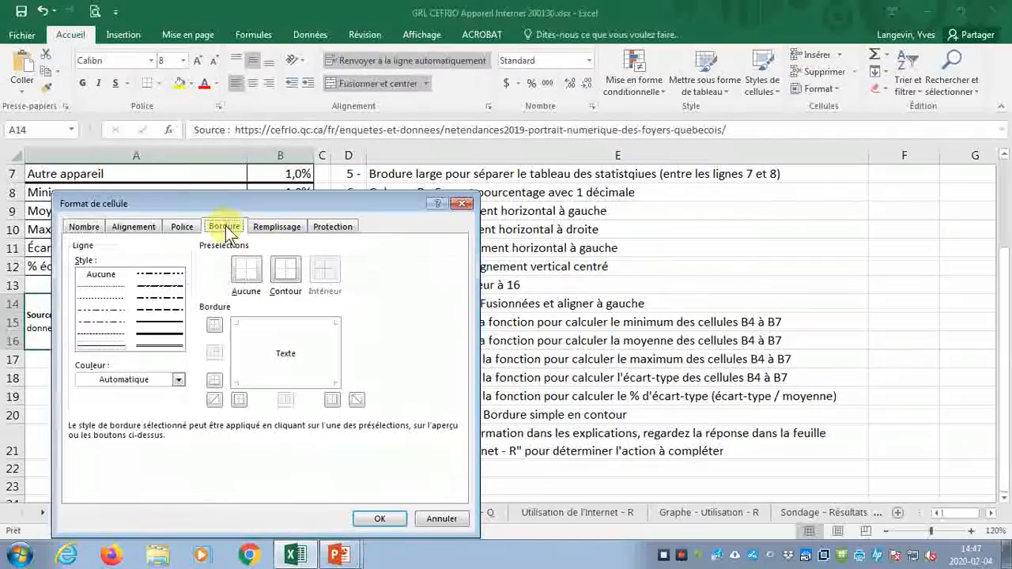
pyautogui.click(286, 270)
pyautogui.click(376, 522)
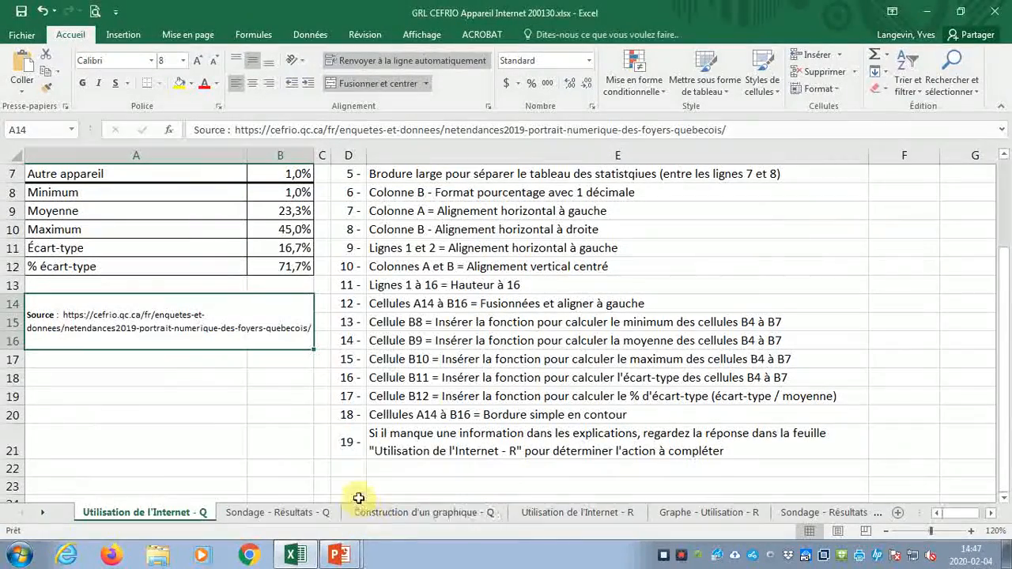
pyautogui.scroll(2, 334, 409)
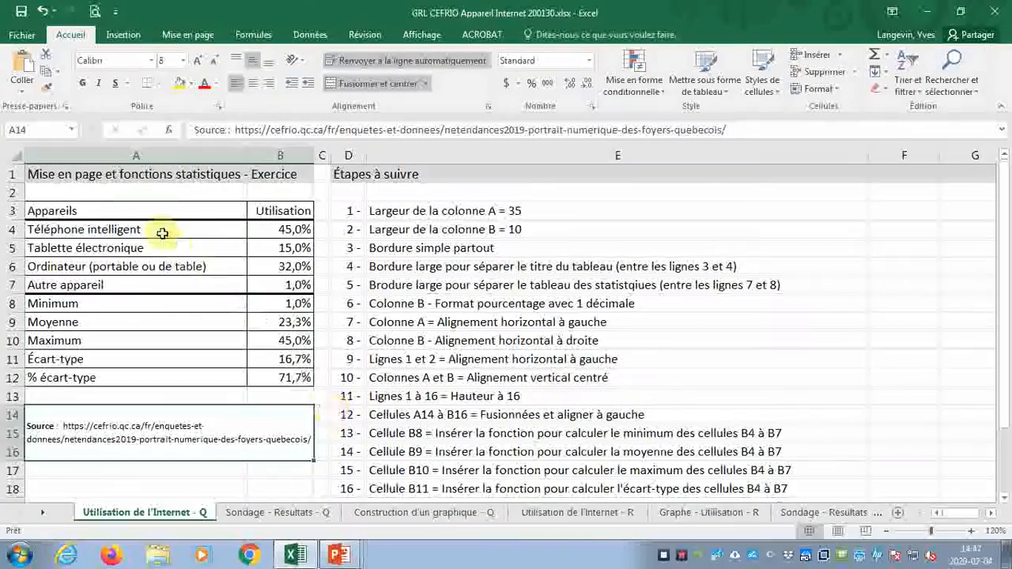
pyautogui.click(148, 197)
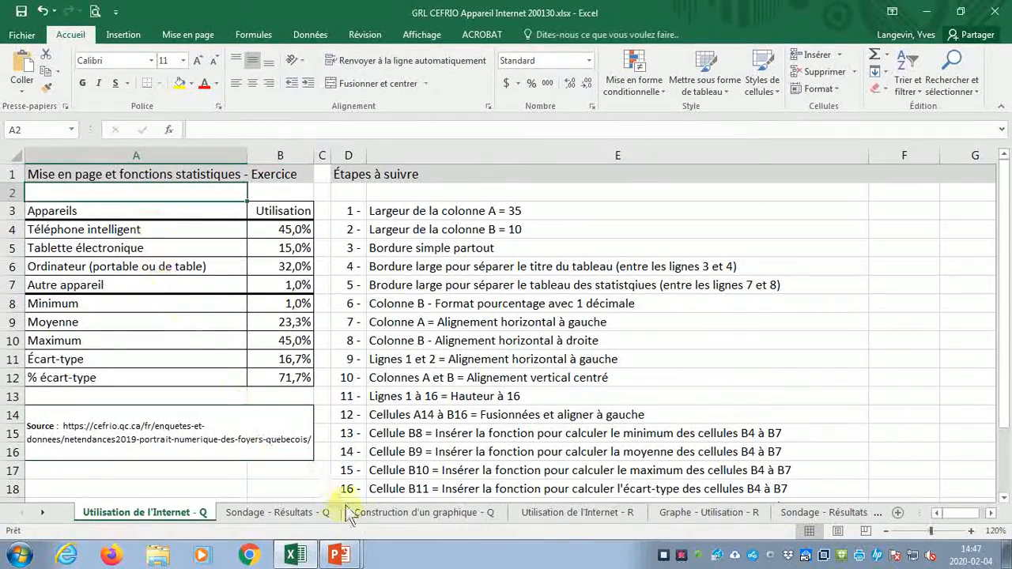
# Check the formulas in B8:B12 on the "Utilisation de l'Internet - R" answer sheet against the completed exercise sheet.
pyautogui.click(551, 511)
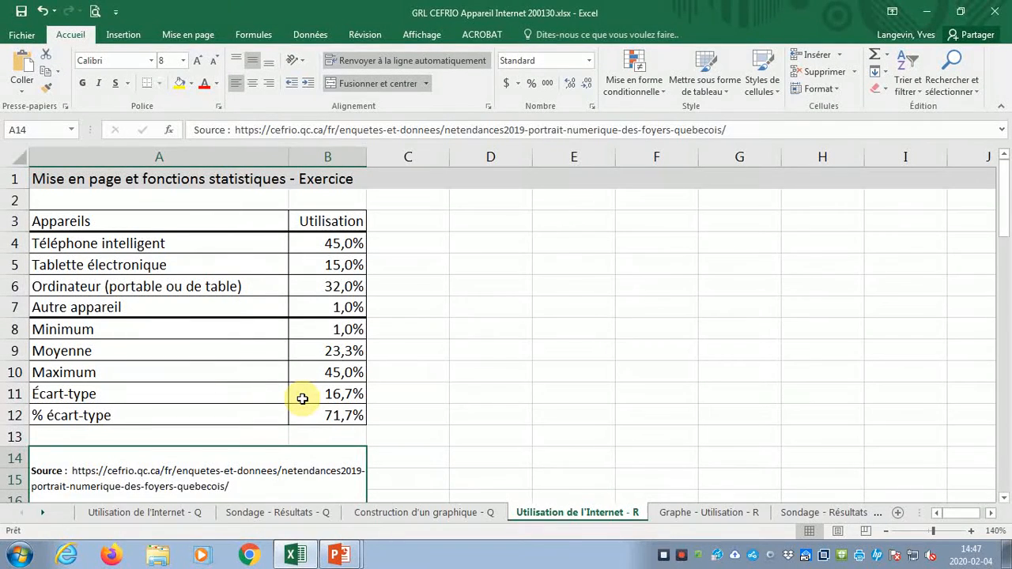
pyautogui.click(325, 332)
pyautogui.click(323, 350)
pyautogui.click(316, 373)
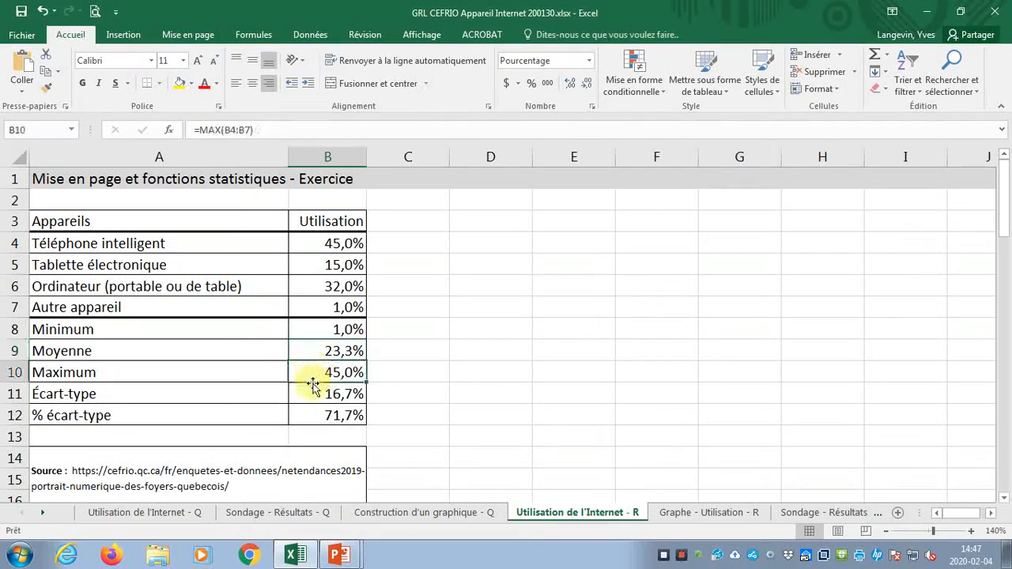
pyautogui.click(312, 394)
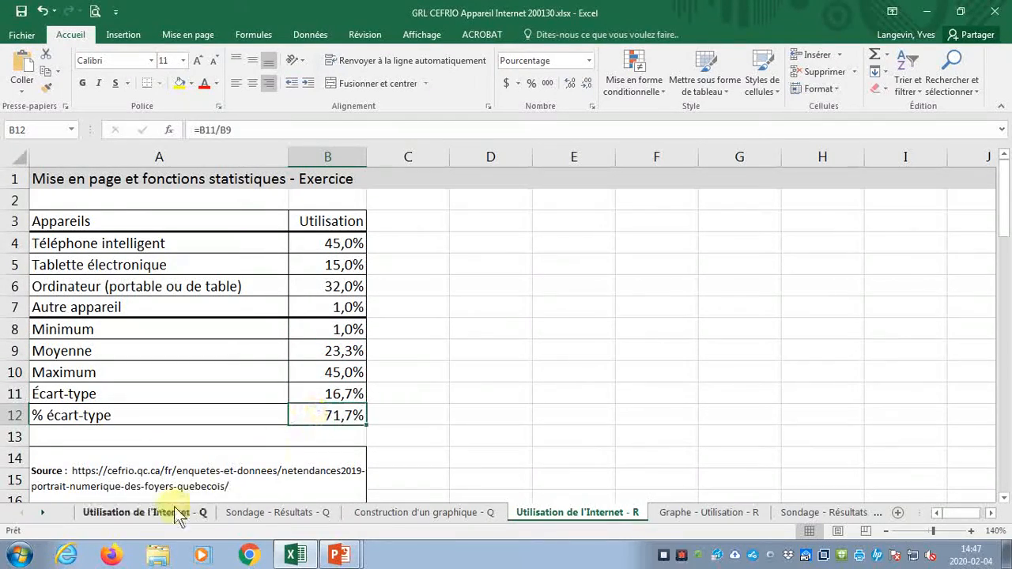
pyautogui.click(154, 514)
pyautogui.moveTo(289, 304); pyautogui.dragTo(283, 378)
pyautogui.click(119, 196)
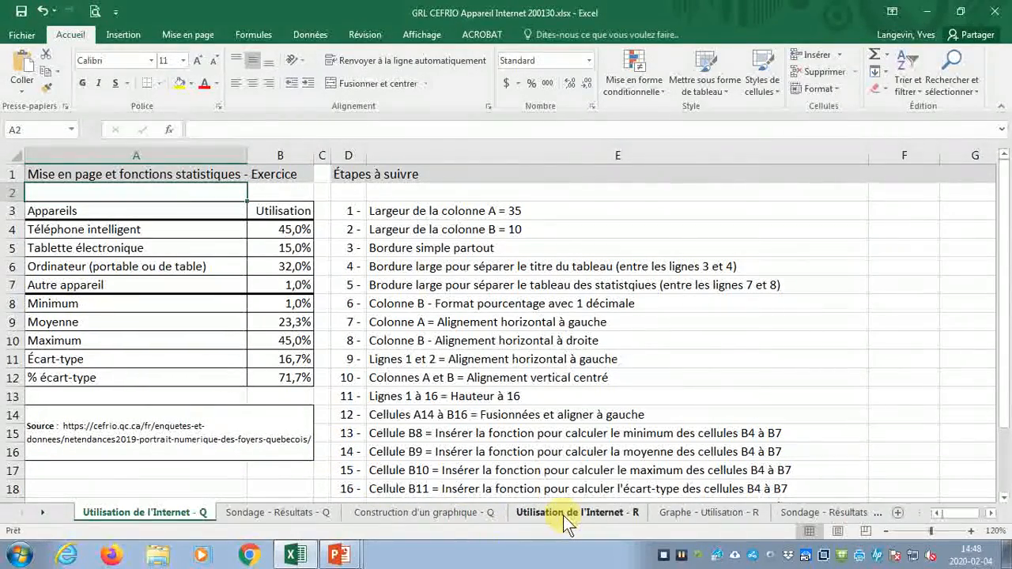
# Examine the survey data table on the "Sondage - Résultats - Q" sheet from its header to its last row.
pyautogui.click(273, 512)
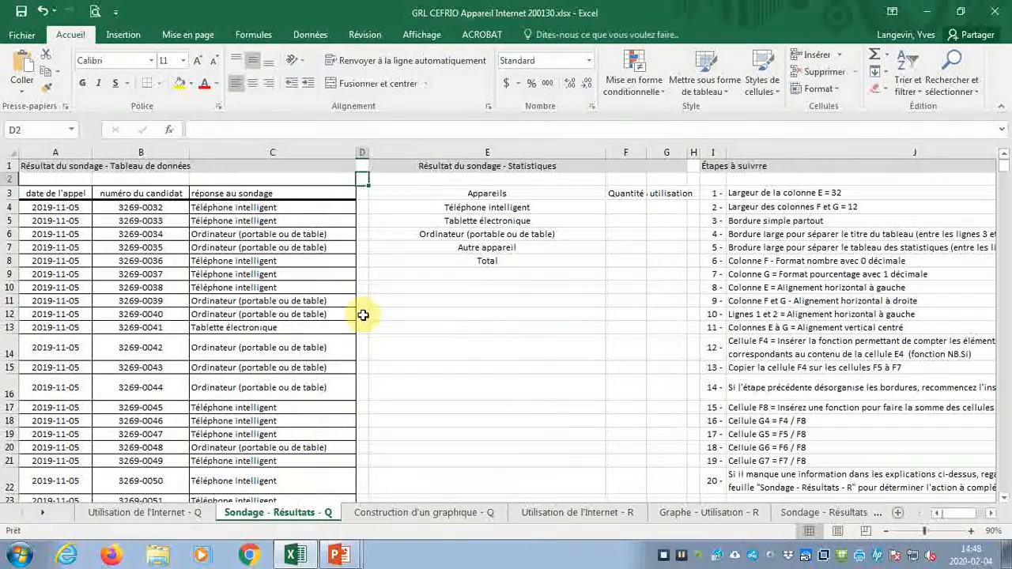
pyautogui.click(49, 162)
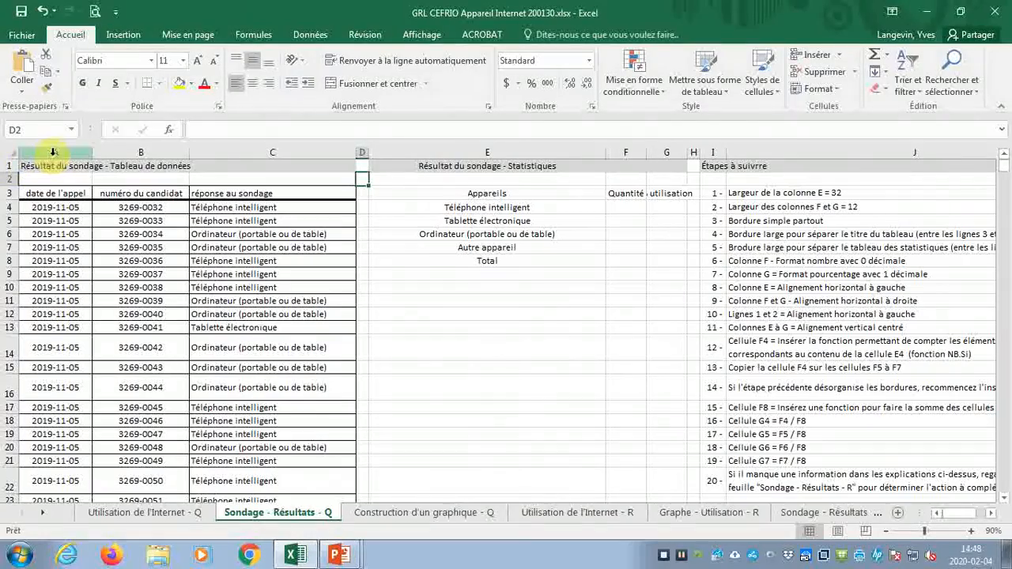
pyautogui.hotkey('ctrl', 'a')
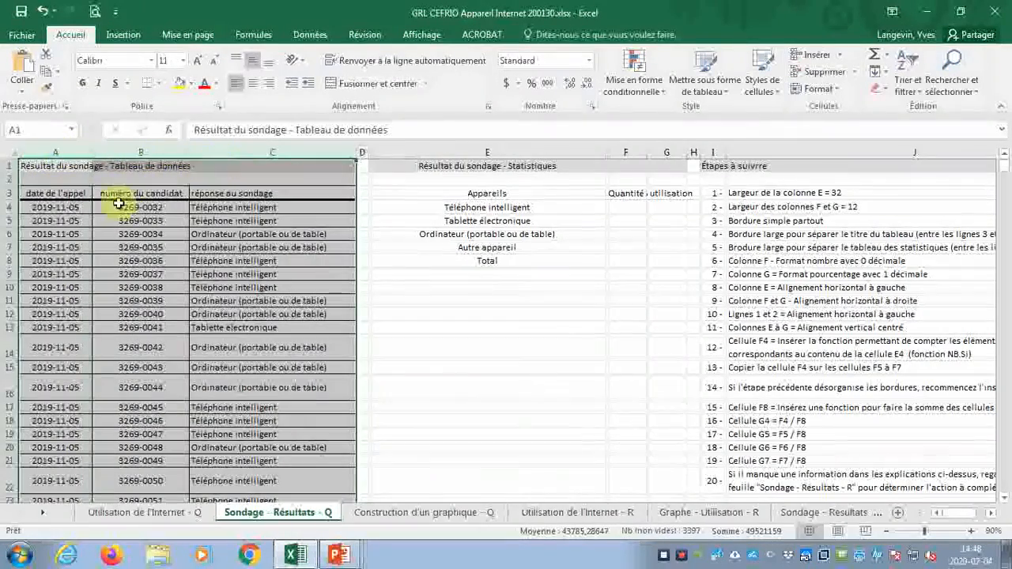
pyautogui.click(33, 193)
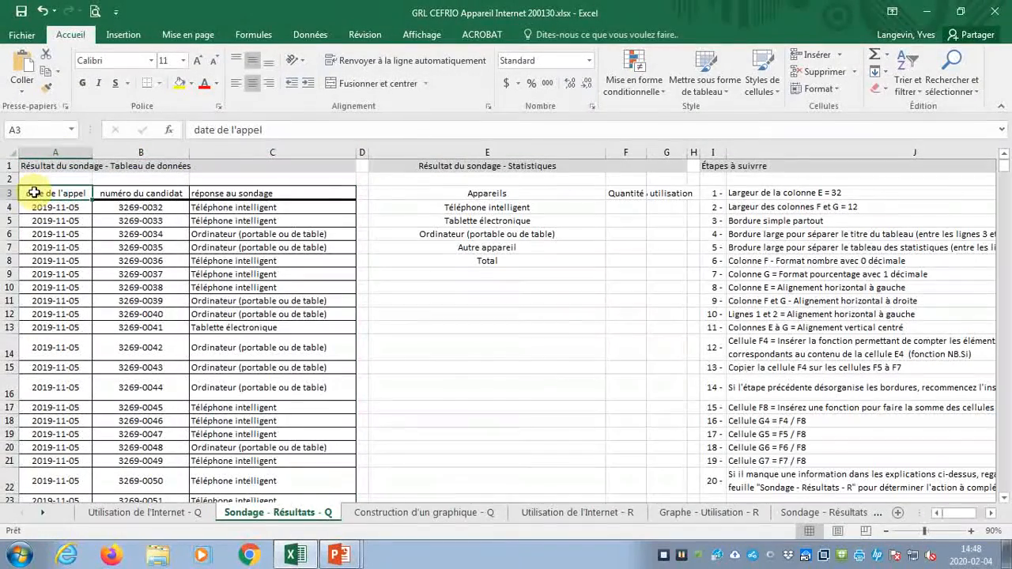
pyautogui.hotkey('ctrl', 'Down')
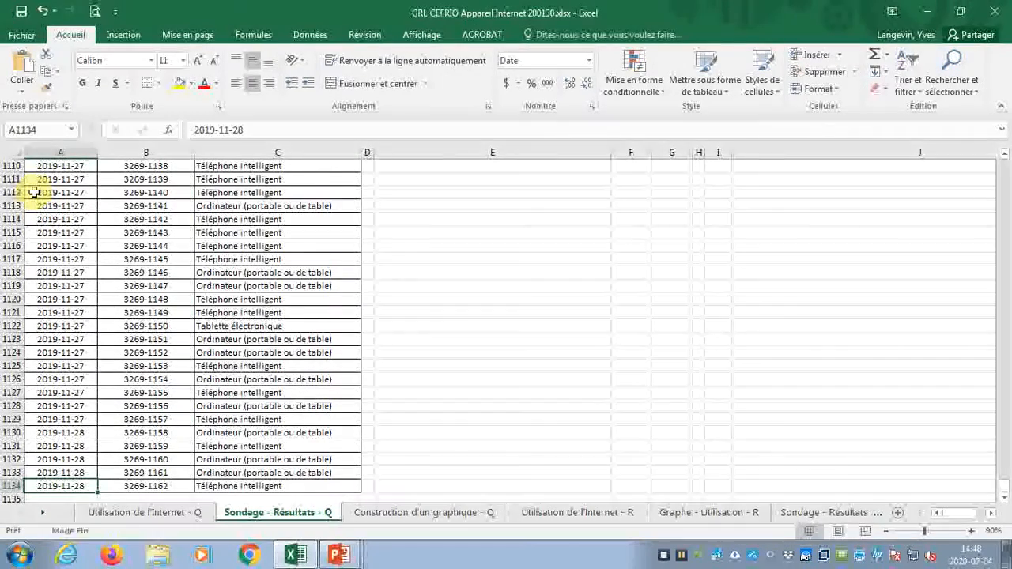
pyautogui.hotkey('ctrl', 'Up')
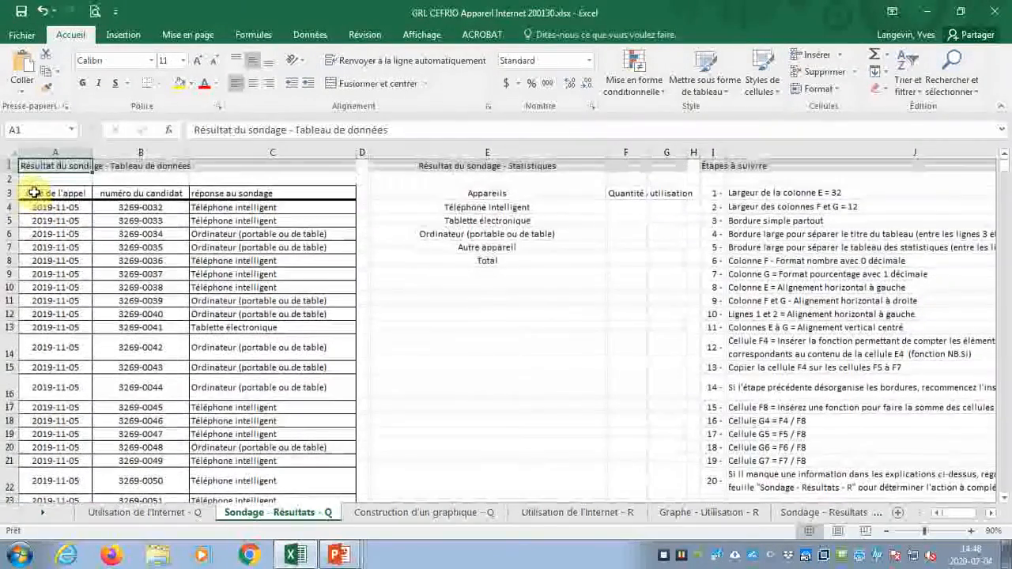
pyautogui.press('Up')
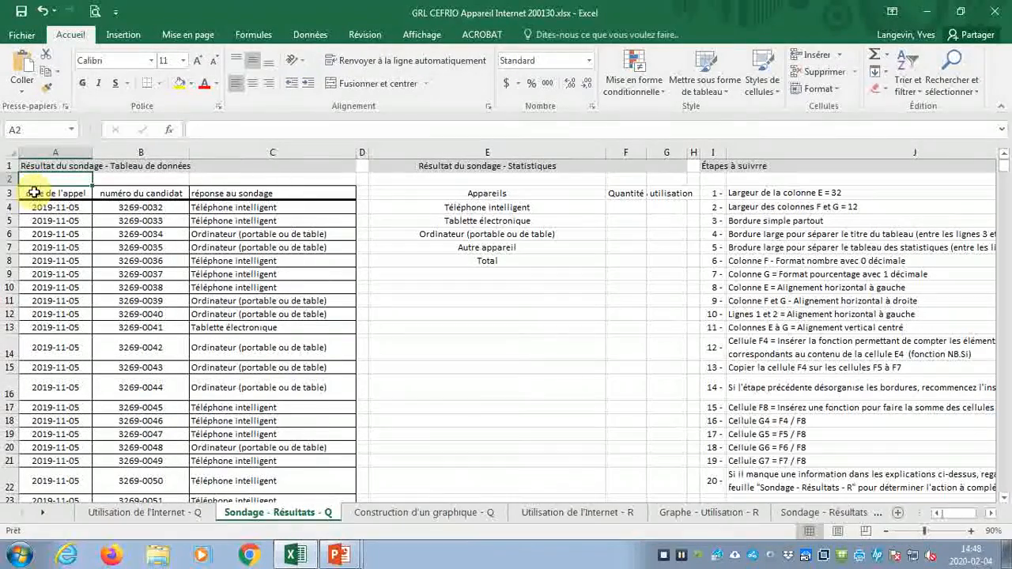
# Compare the device usage table on "Utilisation de l'Internet - Q" with the statistics table E4:G8 on "Sondage - Résultats - Q".
pyautogui.click(127, 511)
pyautogui.moveTo(120, 209); pyautogui.dragTo(251, 284)
pyautogui.click(135, 192)
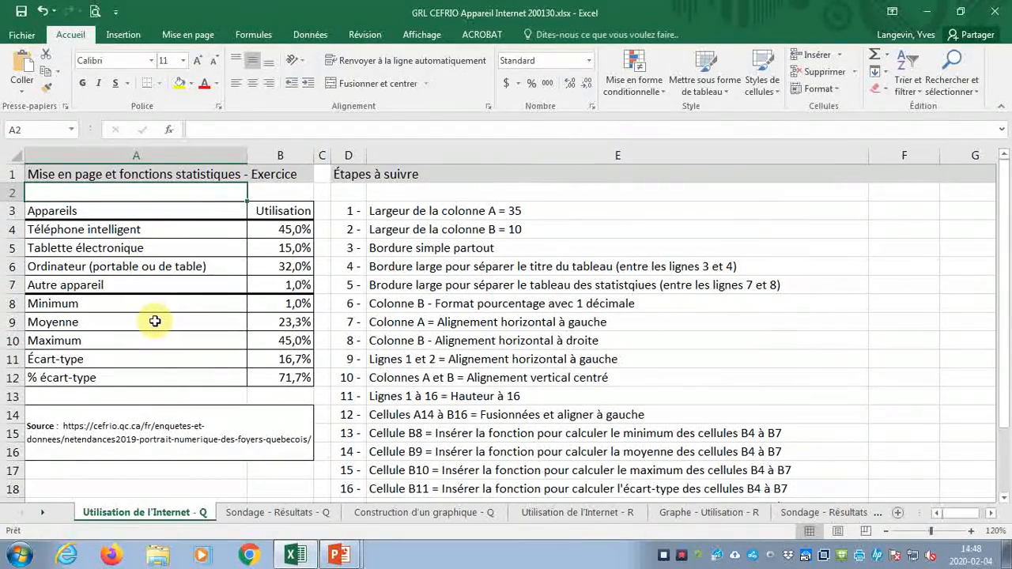
pyautogui.click(257, 514)
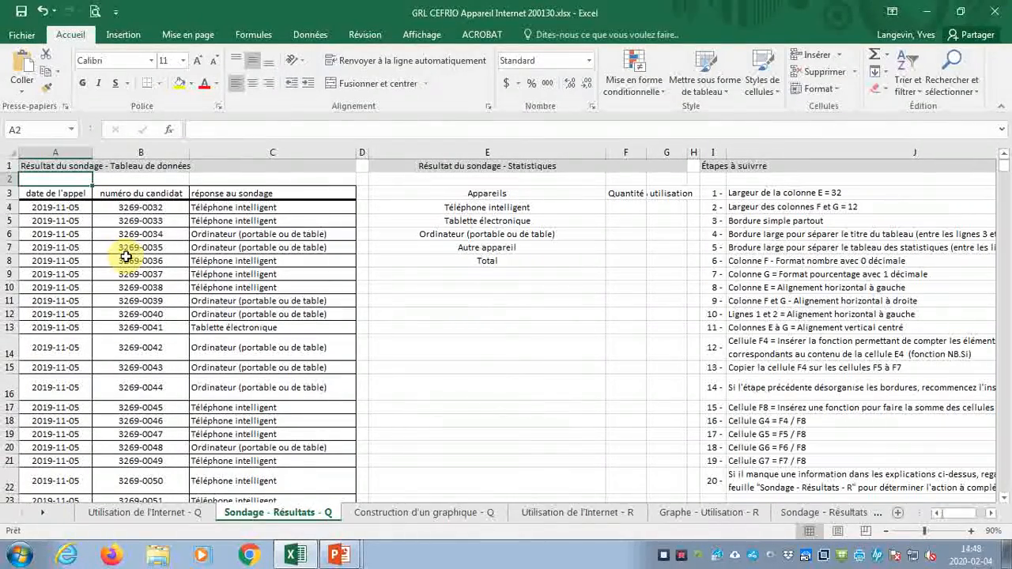
pyautogui.moveTo(424, 202); pyautogui.dragTo(660, 258)
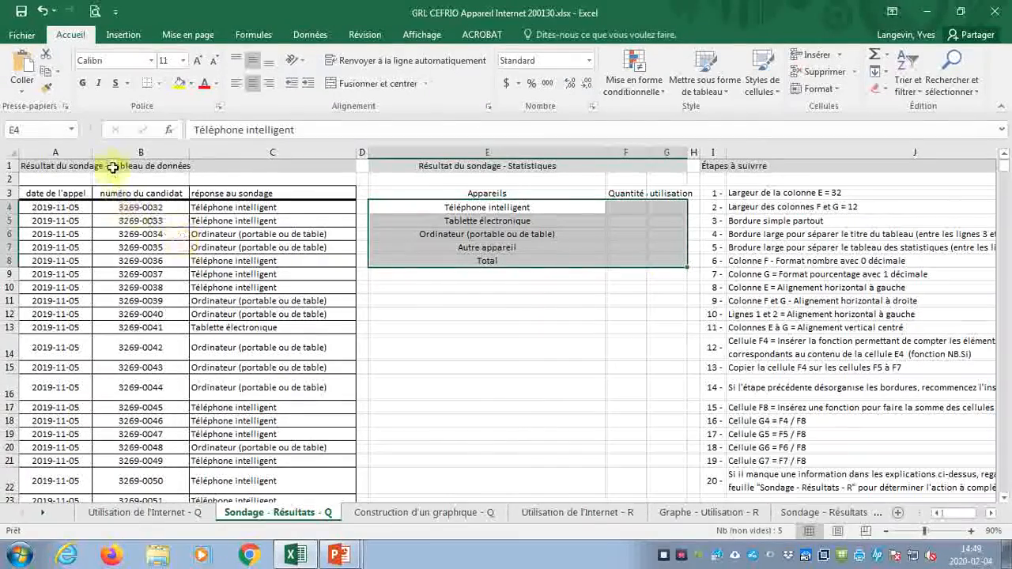
# Examine the survey data in columns A to C and the numbered instructions in columns I and J for the statistics table.
pyautogui.moveTo(55, 152); pyautogui.dragTo(211, 176)
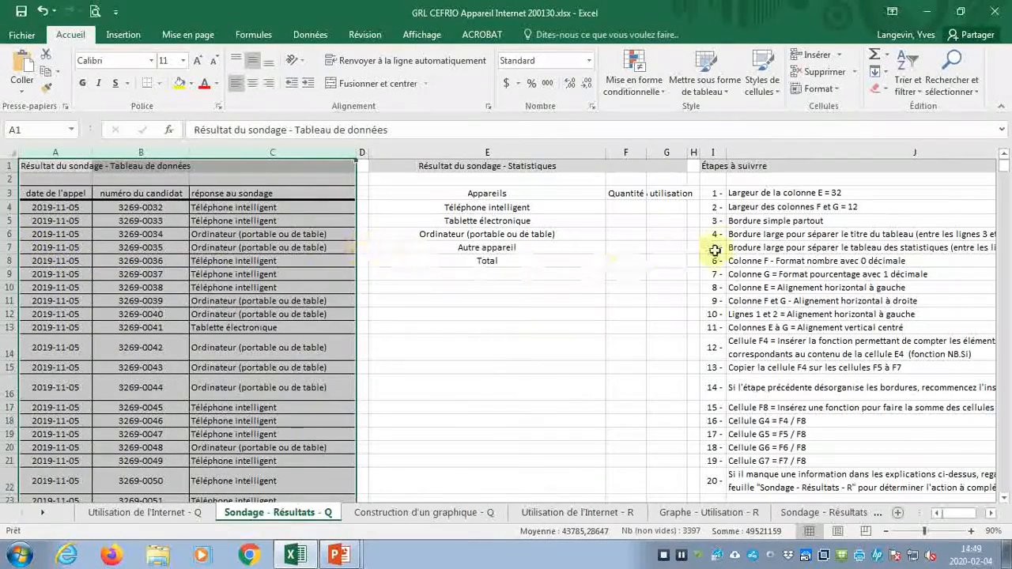
pyautogui.moveTo(715, 195); pyautogui.dragTo(909, 351)
pyautogui.click(989, 514)
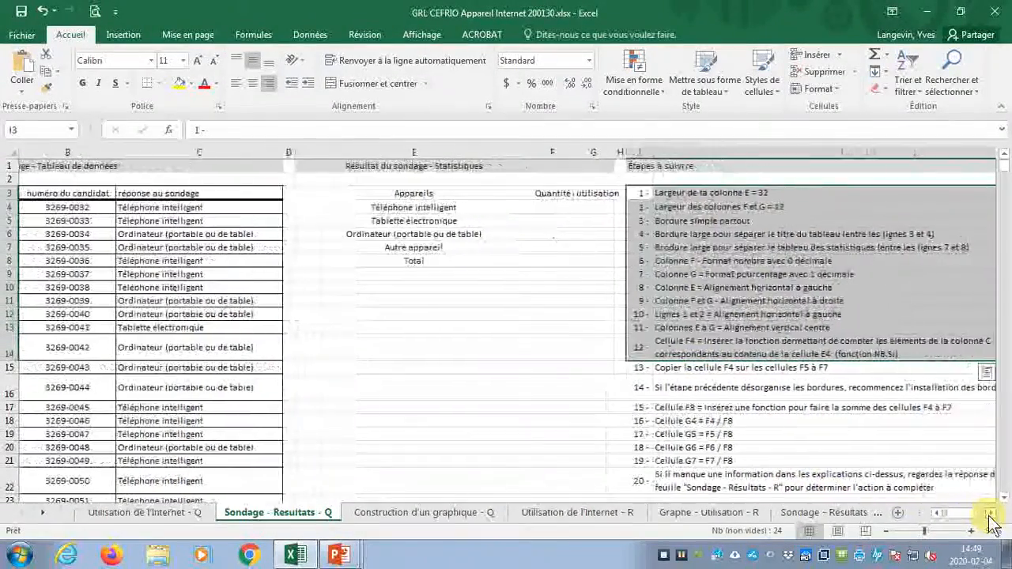
pyautogui.click(989, 514)
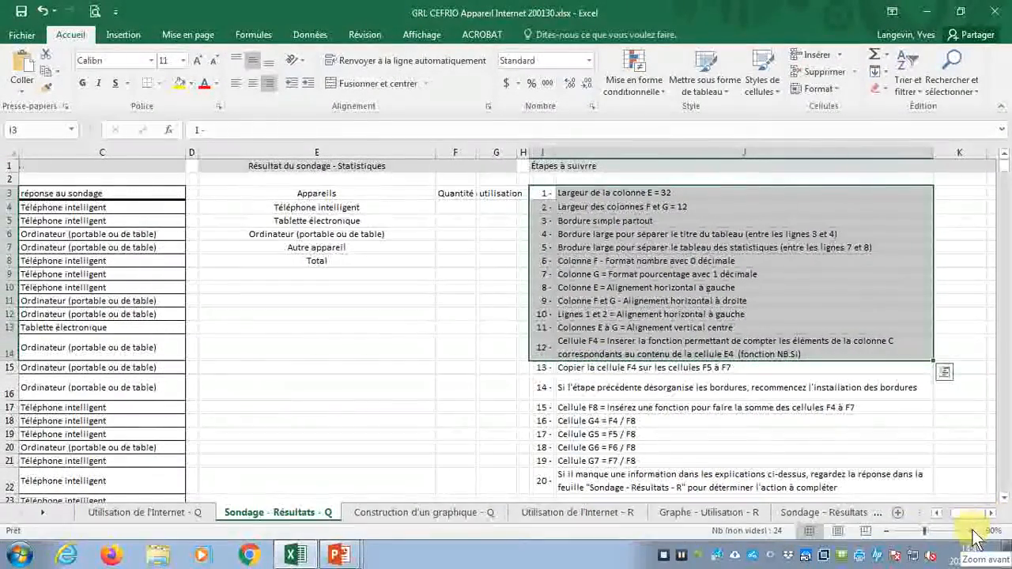
pyautogui.click(971, 530)
pyautogui.click(972, 531)
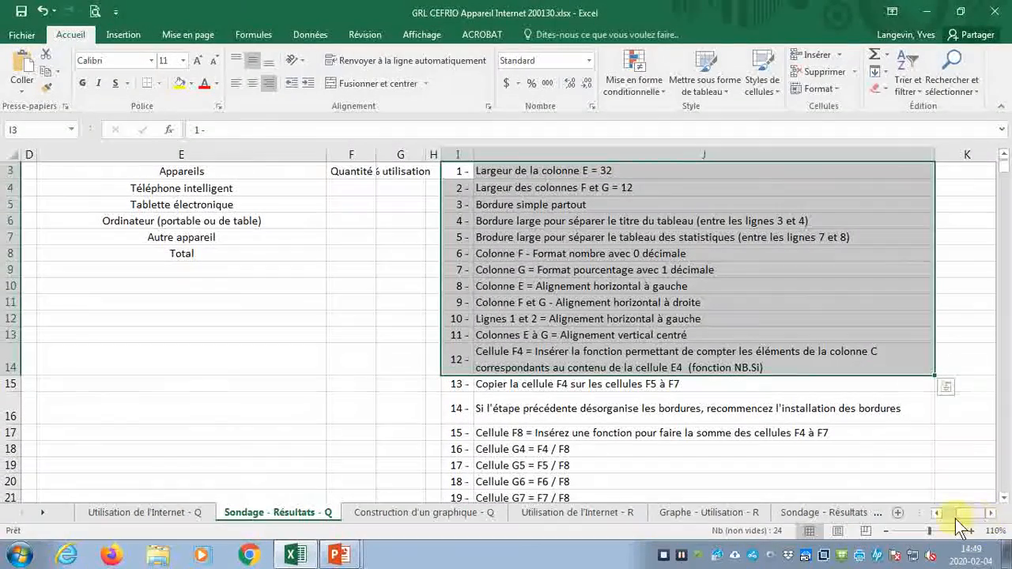
pyautogui.click(936, 513)
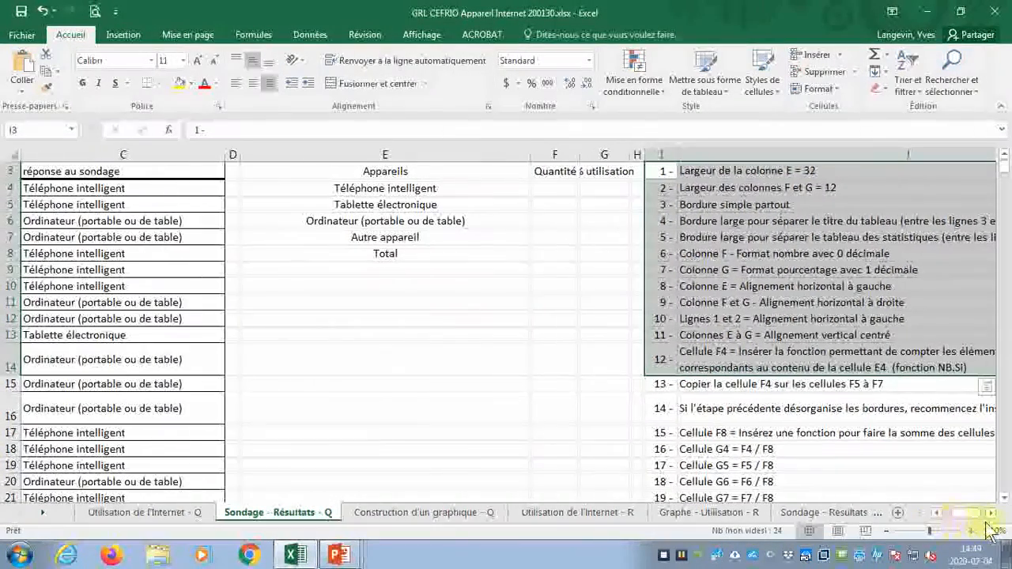
pyautogui.scroll(1, 941, 474)
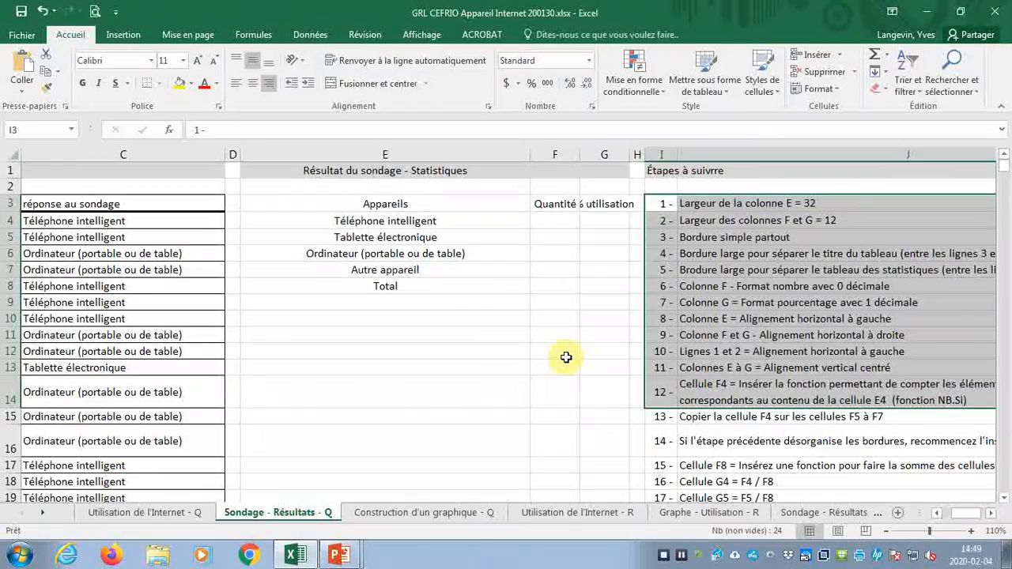
# Set the width of column E to 32, as listed in step 1.
pyautogui.moveTo(659, 203); pyautogui.dragTo(683, 207)
pyautogui.click(397, 154)
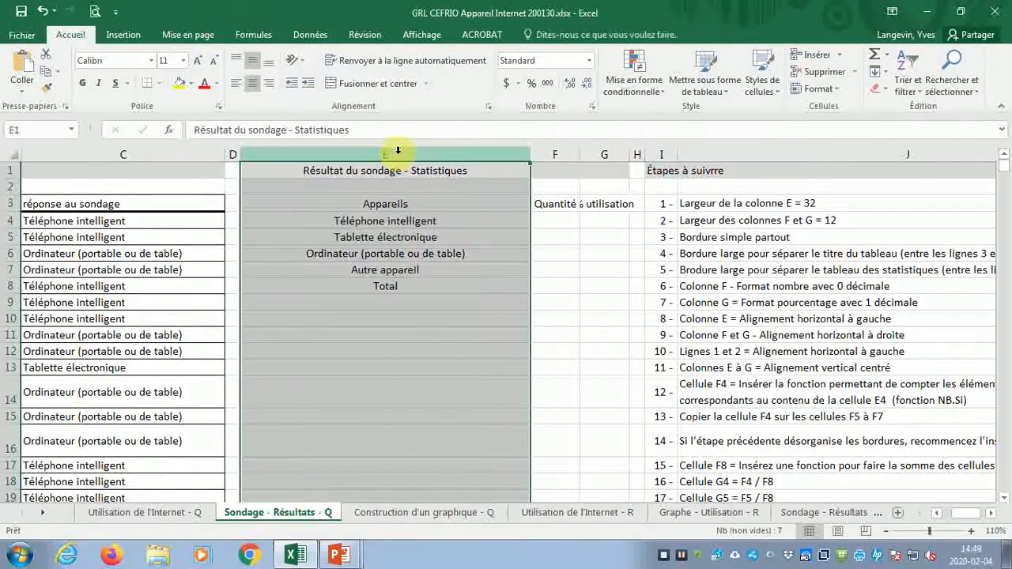
pyautogui.rightClick(399, 155)
pyautogui.click(445, 329)
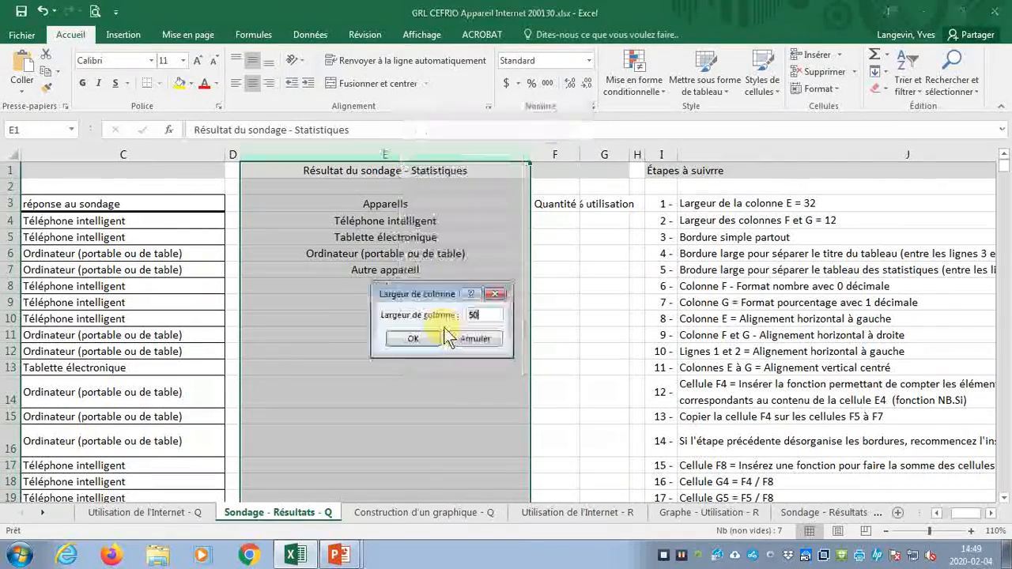
pyautogui.write('32')
pyautogui.press('Return')
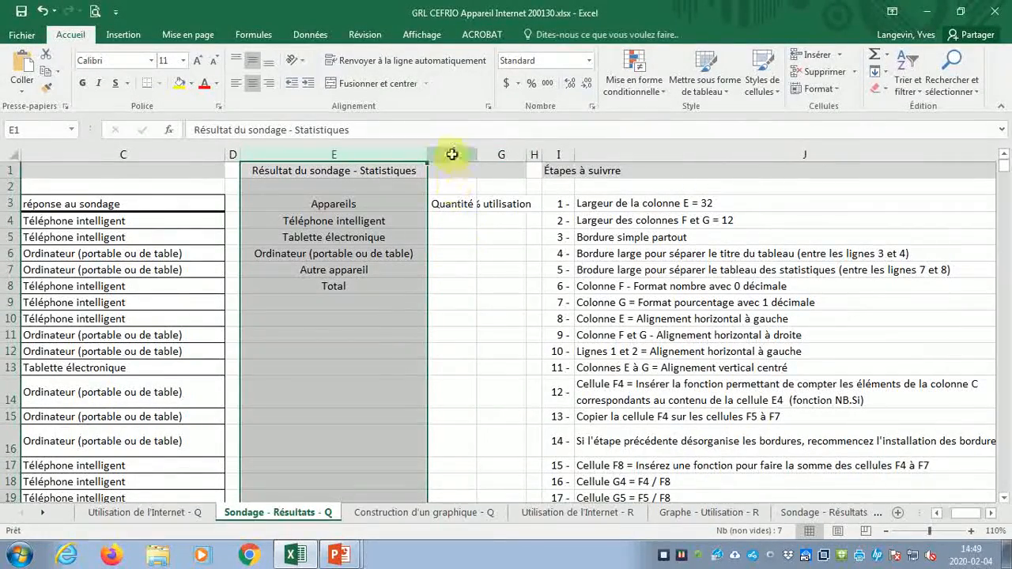
# Set the width of columns F and G to 12, as listed in step 2.
pyautogui.moveTo(452, 153); pyautogui.dragTo(485, 154)
pyautogui.rightClick(484, 154)
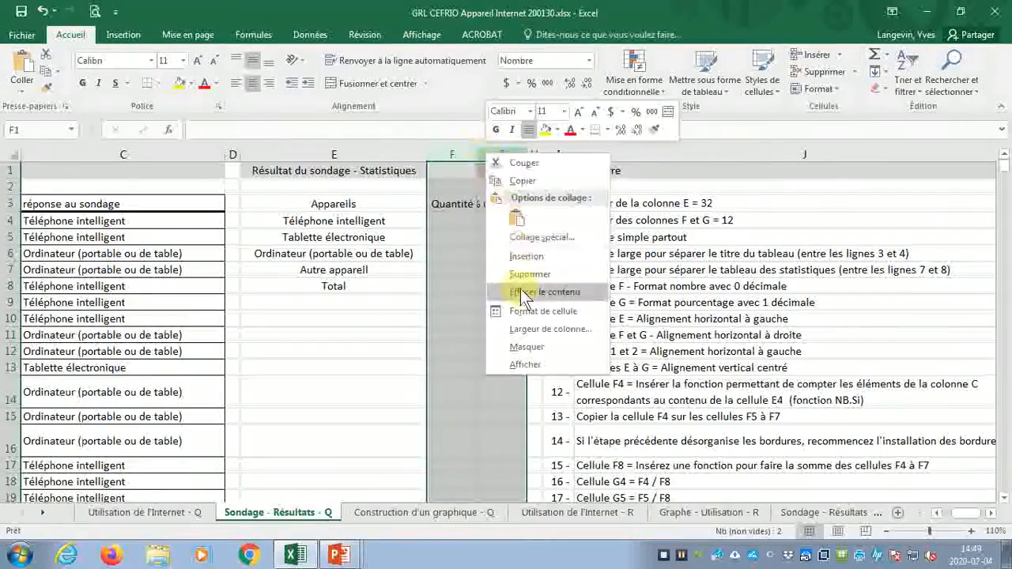
pyautogui.click(526, 329)
pyautogui.write('12')
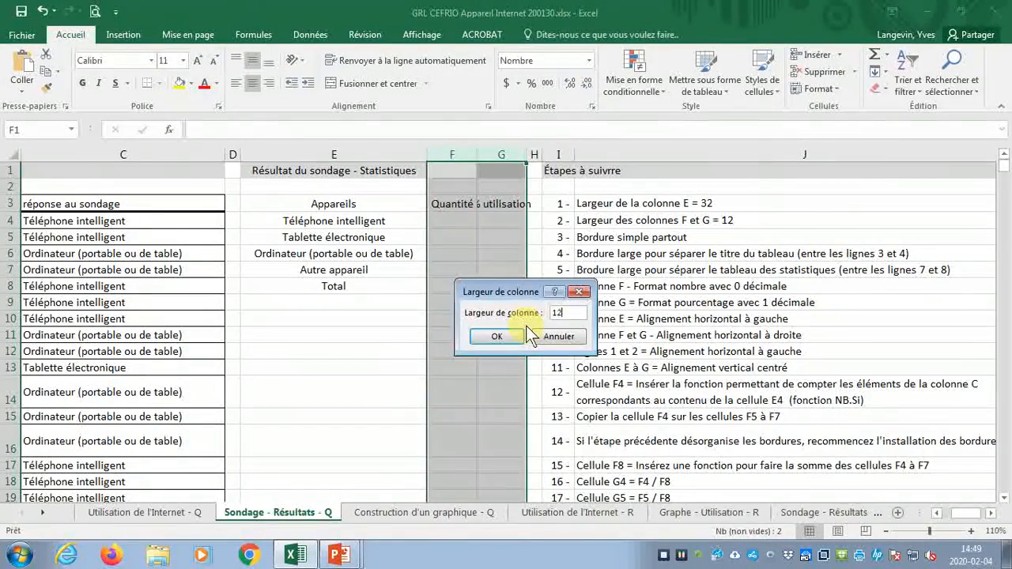
pyautogui.press('Return')
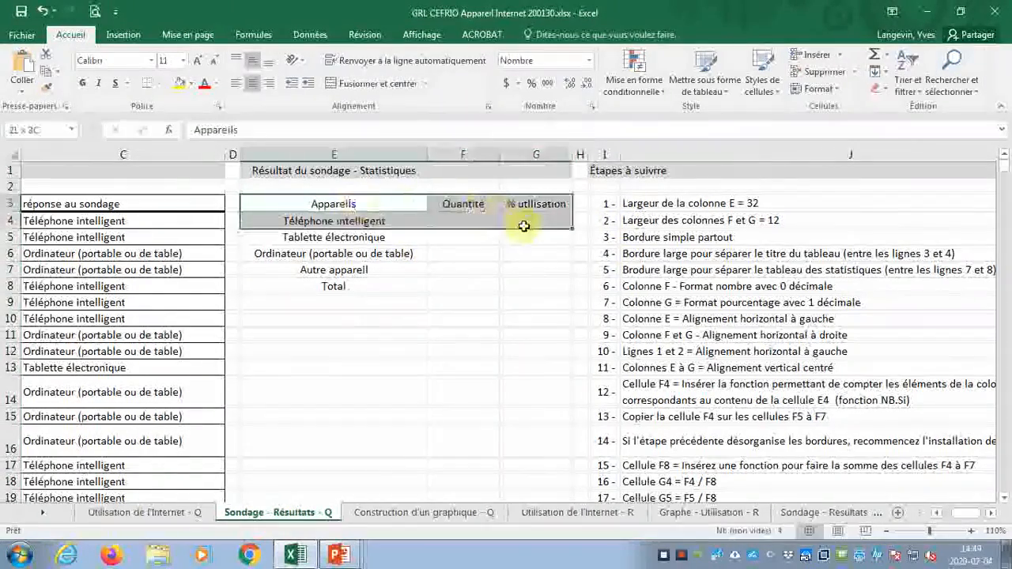
# Apply simple outline and inside borders to the whole statistics table E3:G8, as listed in step 3.
pyautogui.moveTo(536, 220); pyautogui.dragTo(535, 277)
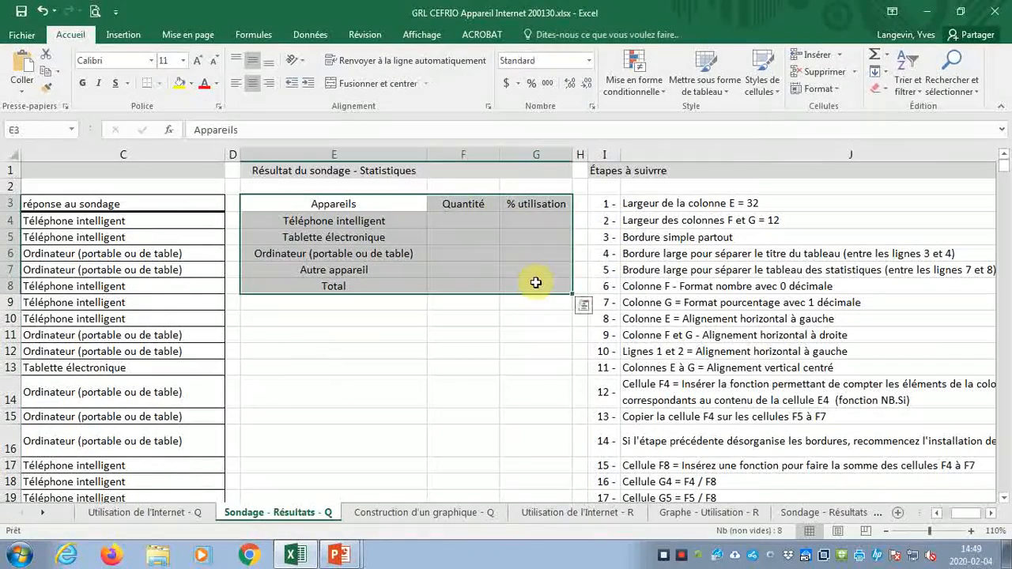
pyautogui.rightClick(538, 291)
pyautogui.click(589, 472)
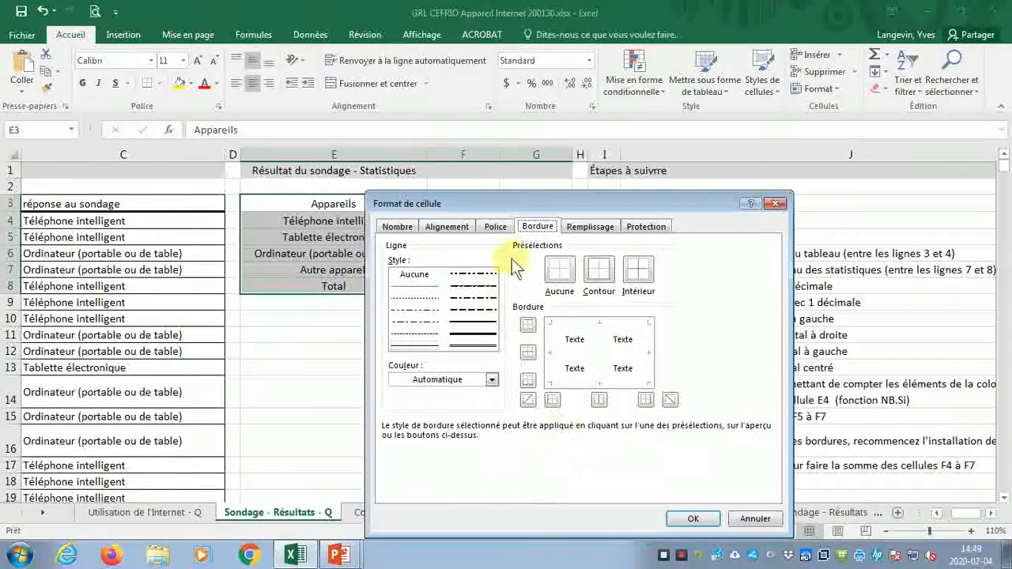
pyautogui.click(603, 270)
pyautogui.click(637, 276)
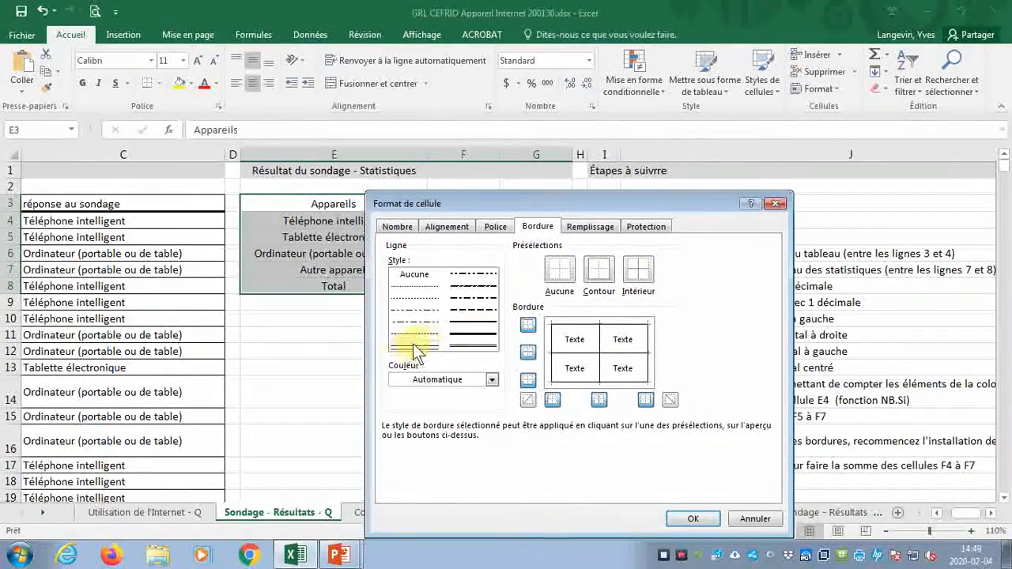
pyautogui.click(687, 517)
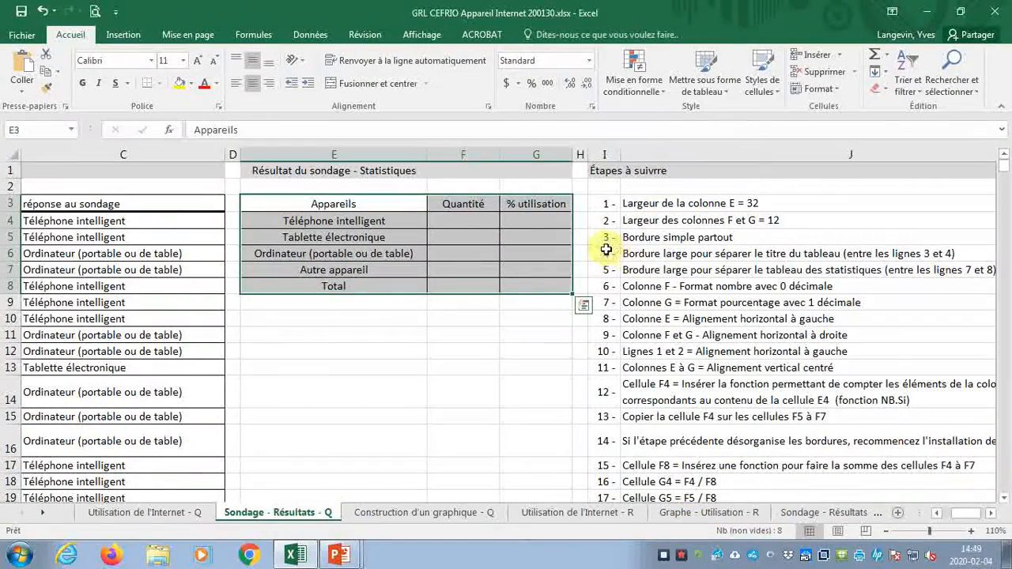
# Apply a thick bottom border to the header cells E3:G3 to separate rows 3 and 4, as listed in step 4.
pyautogui.moveTo(606, 252); pyautogui.dragTo(643, 250)
pyautogui.moveTo(396, 204); pyautogui.dragTo(516, 204)
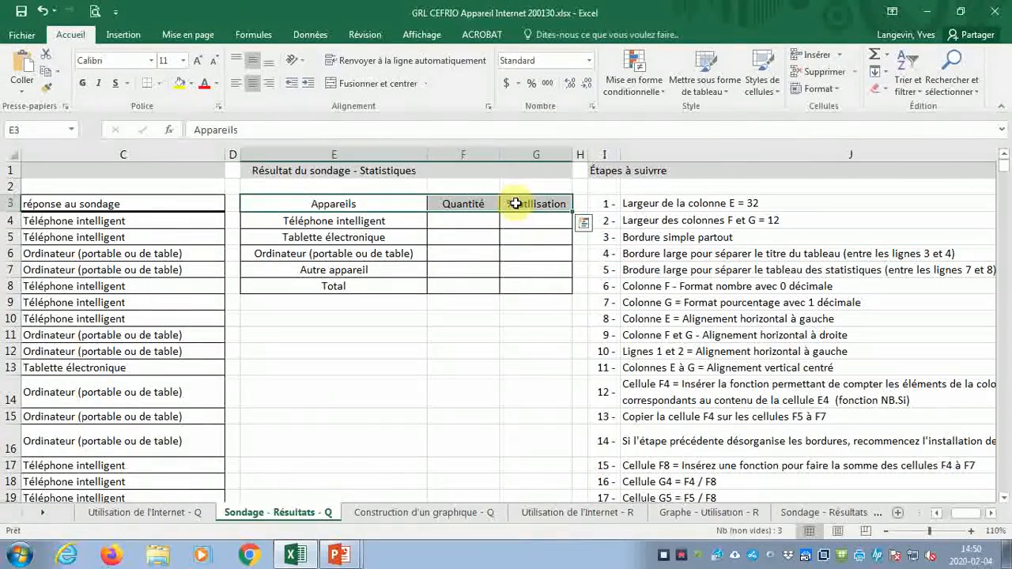
pyautogui.rightClick(515, 204)
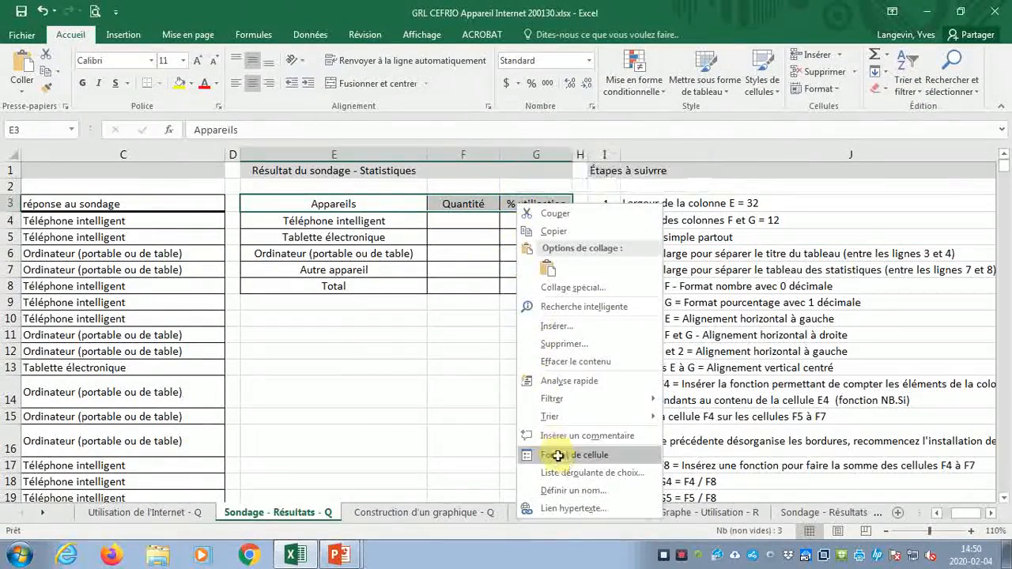
pyautogui.click(557, 454)
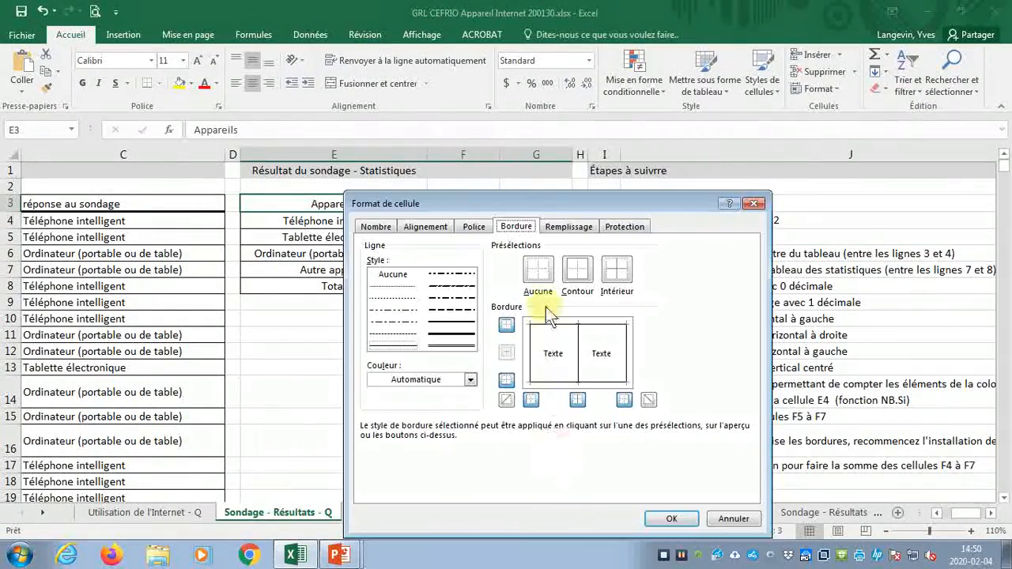
pyautogui.click(506, 383)
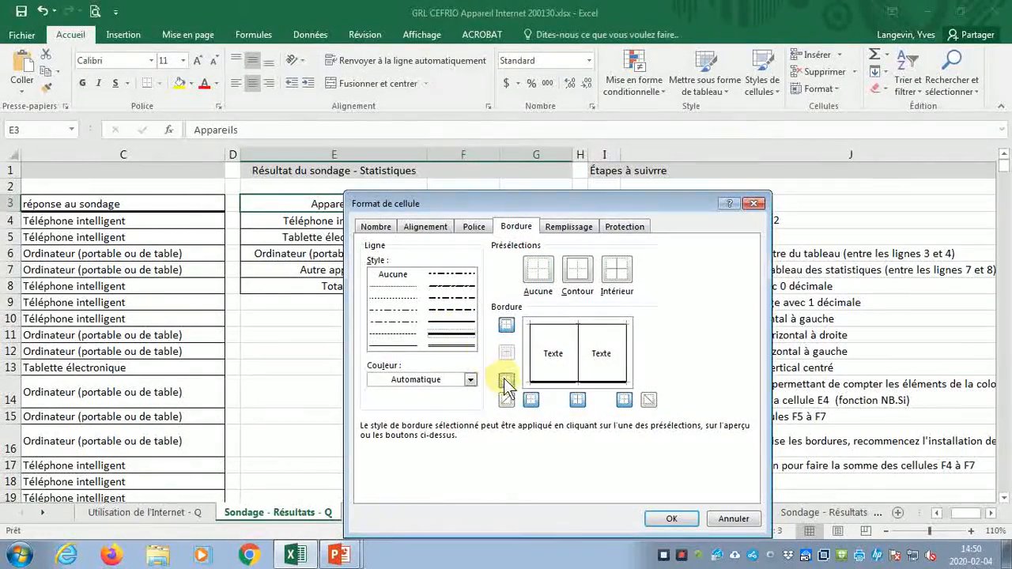
pyautogui.click(671, 518)
pyautogui.click(504, 399)
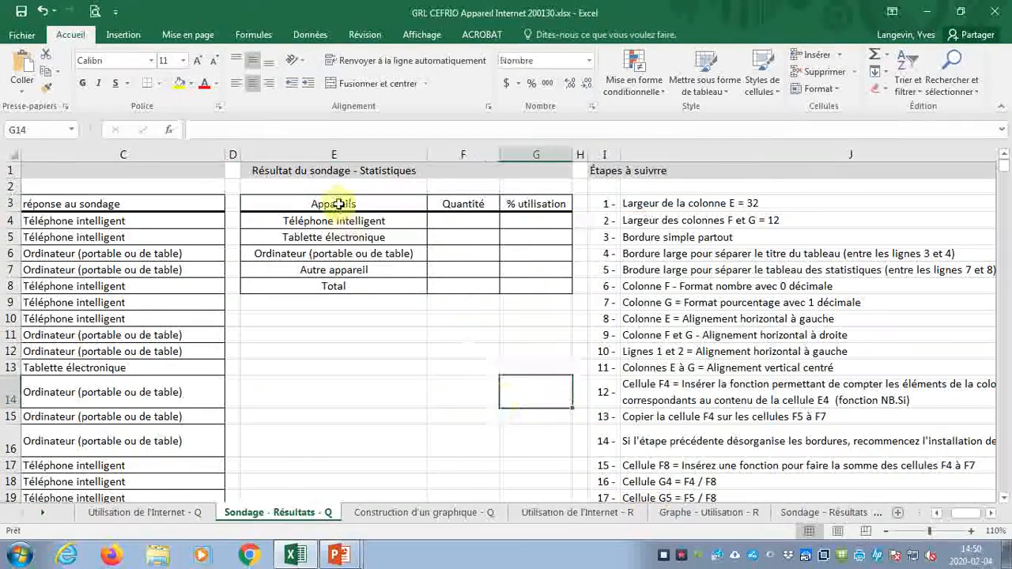
pyautogui.moveTo(339, 204); pyautogui.dragTo(503, 209)
pyautogui.click(497, 410)
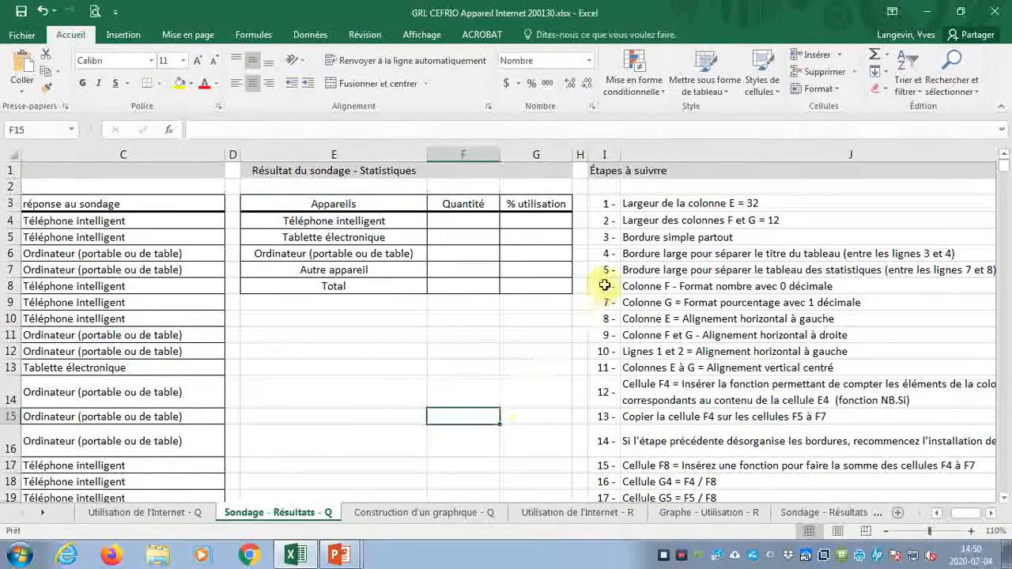
# Apply a thick bottom border to cells E7:G7 to separate the device rows from the Total row, as listed in step 5.
pyautogui.moveTo(603, 271); pyautogui.dragTo(632, 269)
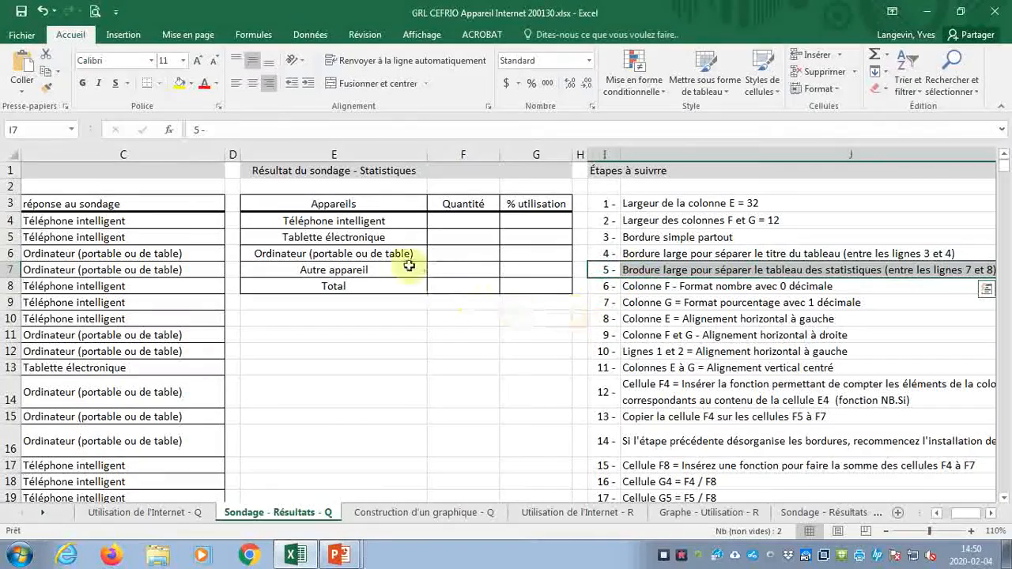
pyautogui.moveTo(377, 220); pyautogui.dragTo(526, 253)
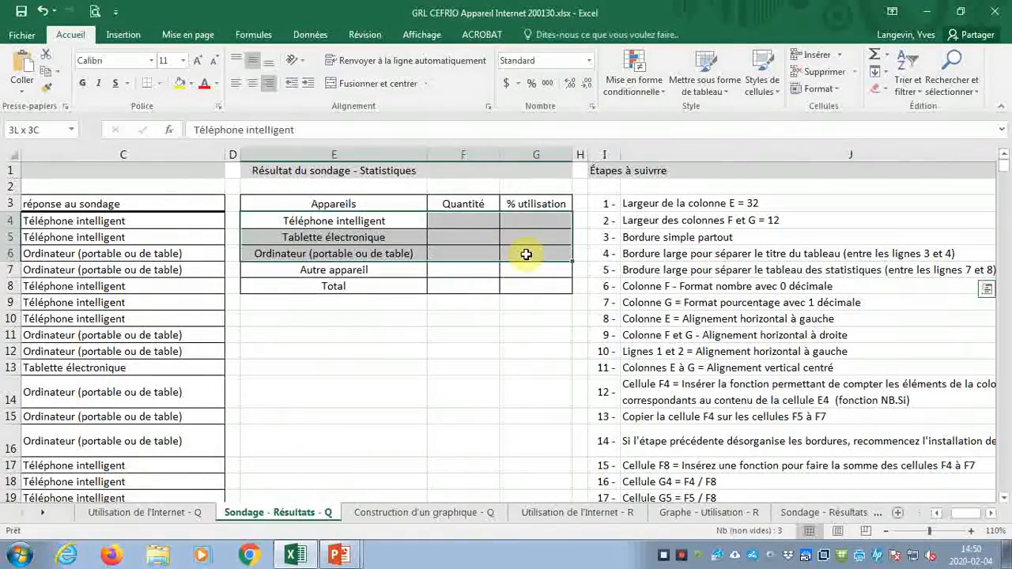
pyautogui.click(406, 267)
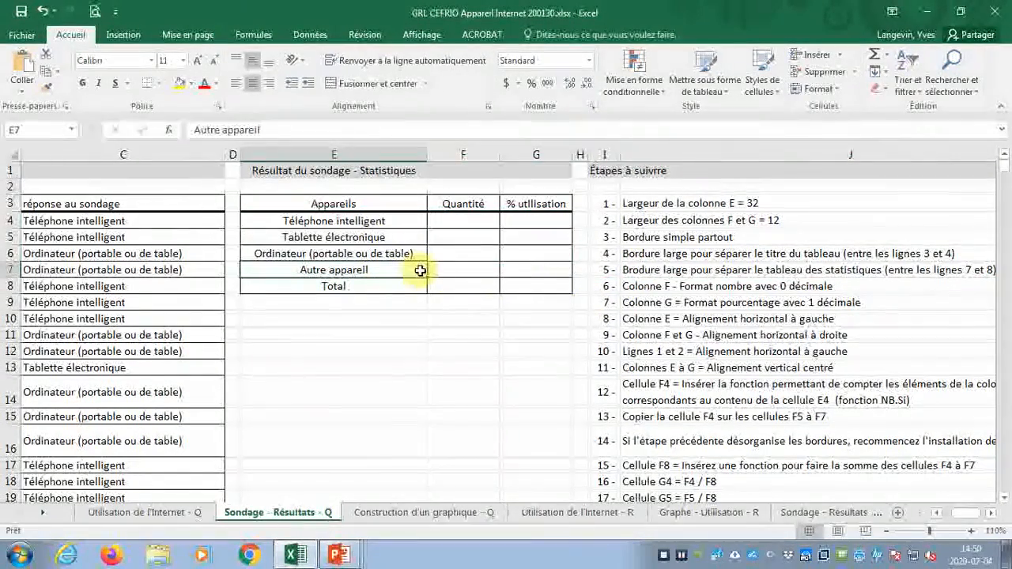
pyautogui.moveTo(398, 281); pyautogui.dragTo(393, 227)
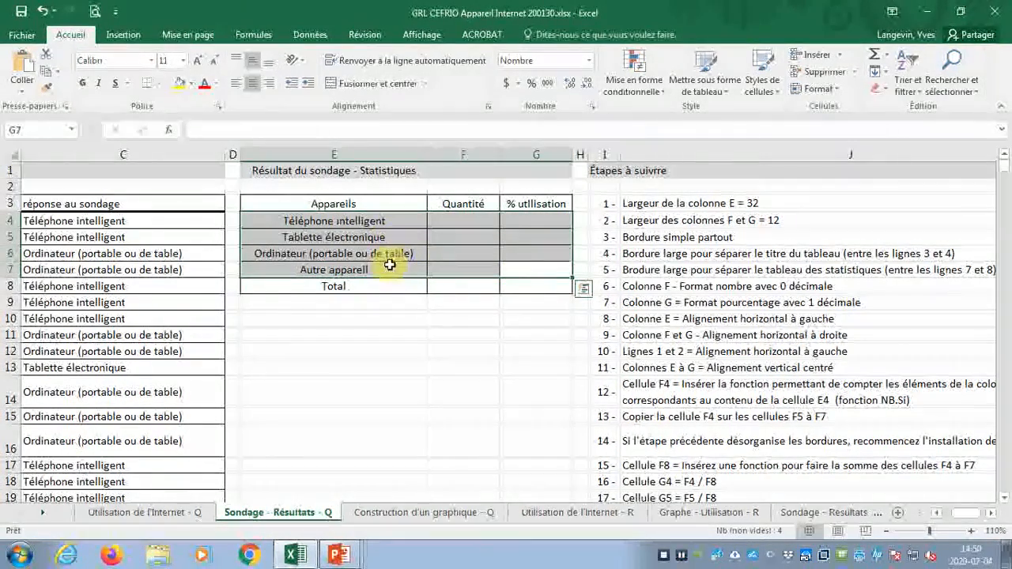
pyautogui.moveTo(393, 265); pyautogui.dragTo(519, 273)
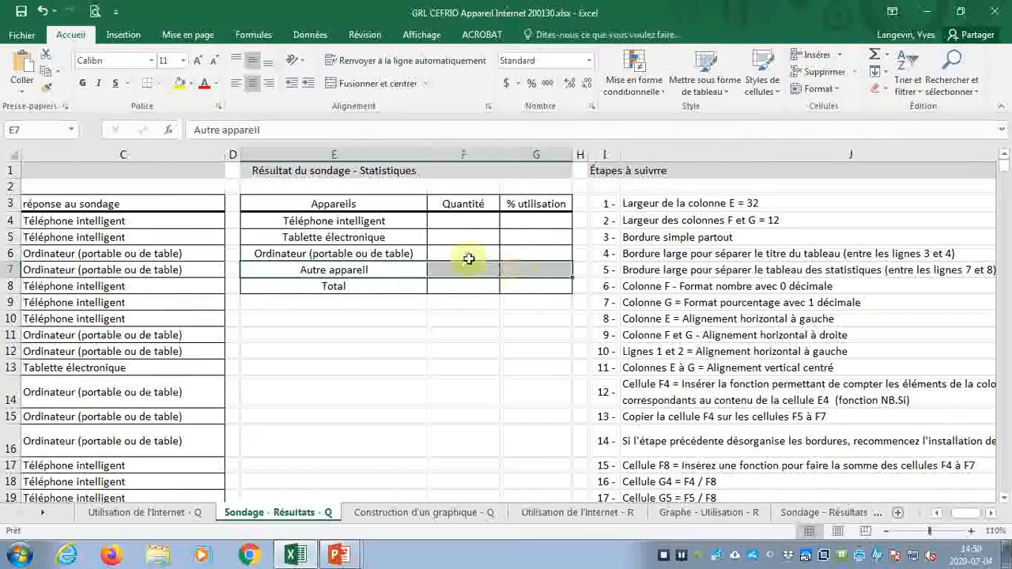
pyautogui.rightClick(391, 270)
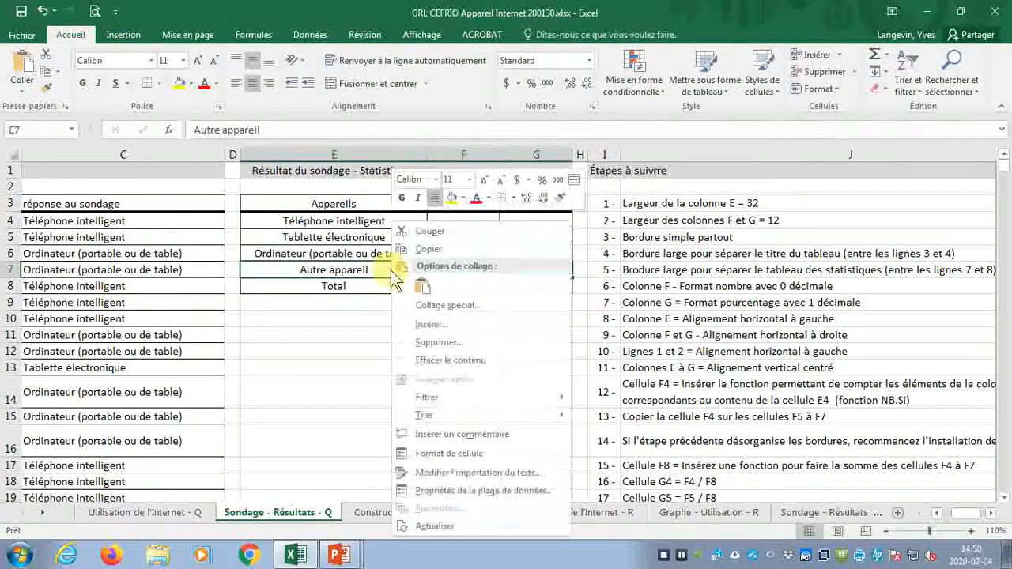
pyautogui.click(438, 452)
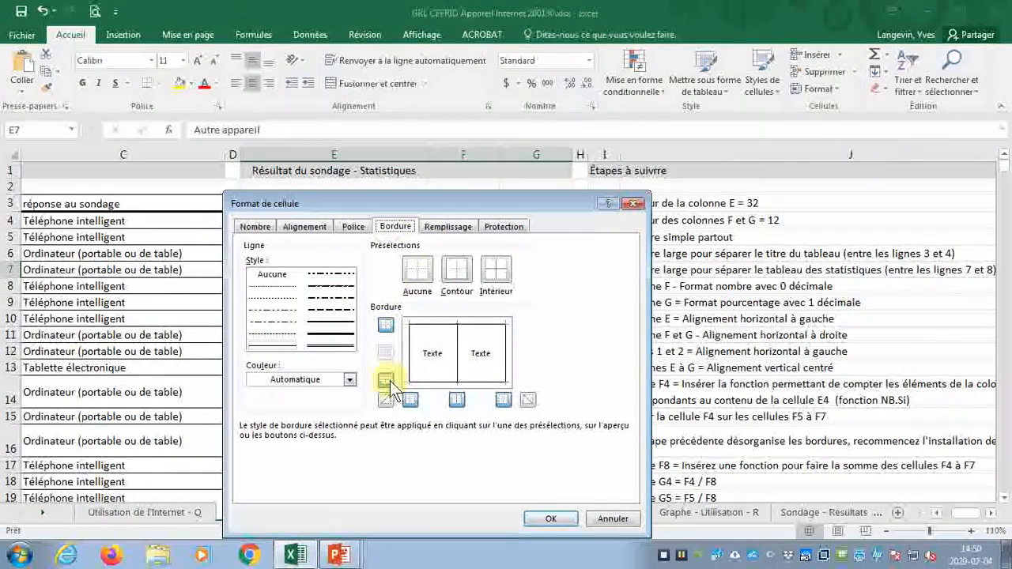
pyautogui.click(345, 335)
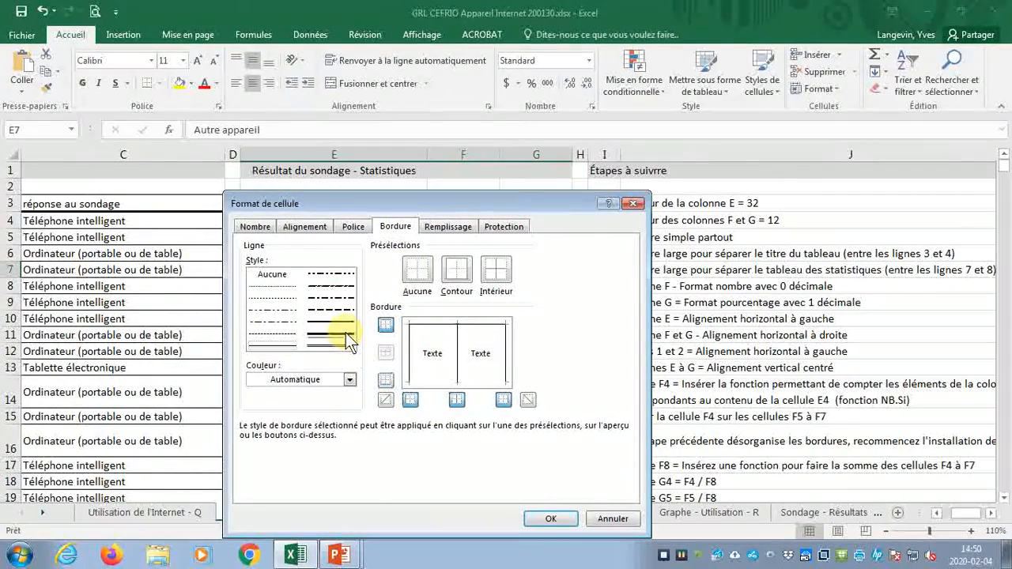
pyautogui.click(387, 379)
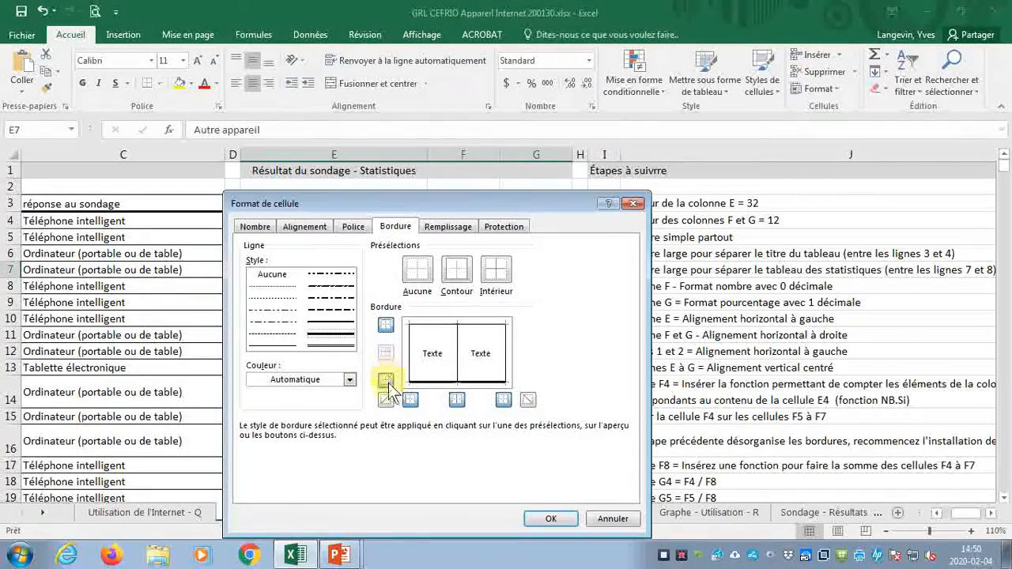
pyautogui.click(545, 519)
pyautogui.click(465, 386)
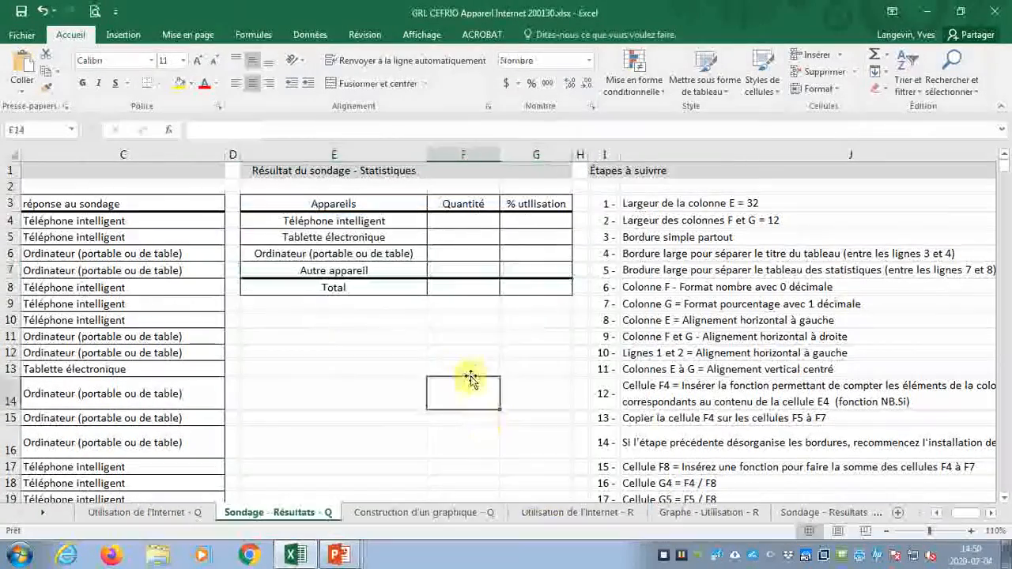
pyautogui.moveTo(390, 221); pyautogui.dragTo(526, 260)
pyautogui.moveTo(426, 288); pyautogui.dragTo(513, 291)
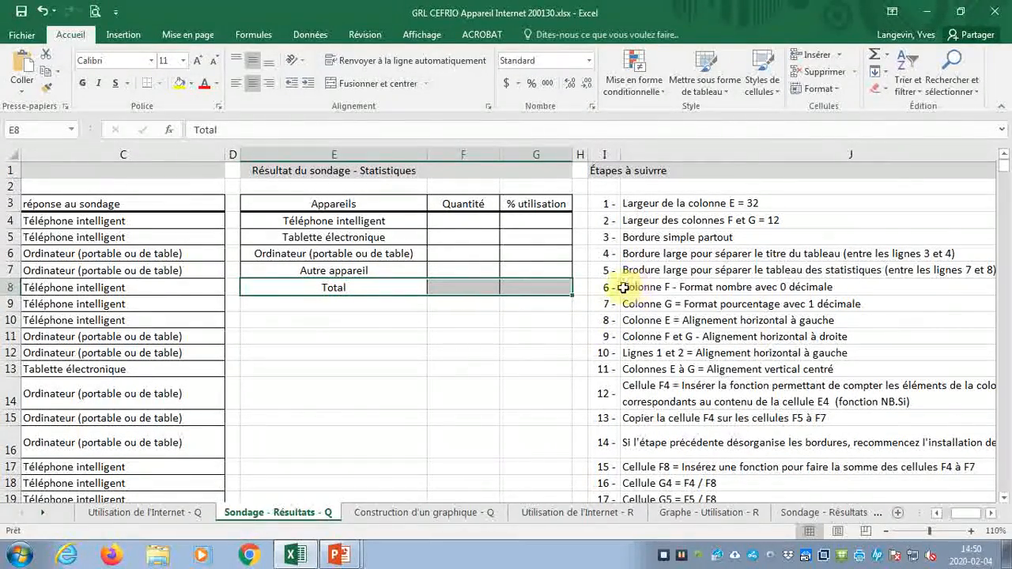
# Format column F as a number with 0 decimals, as listed in step 6.
pyautogui.moveTo(614, 290); pyautogui.dragTo(634, 288)
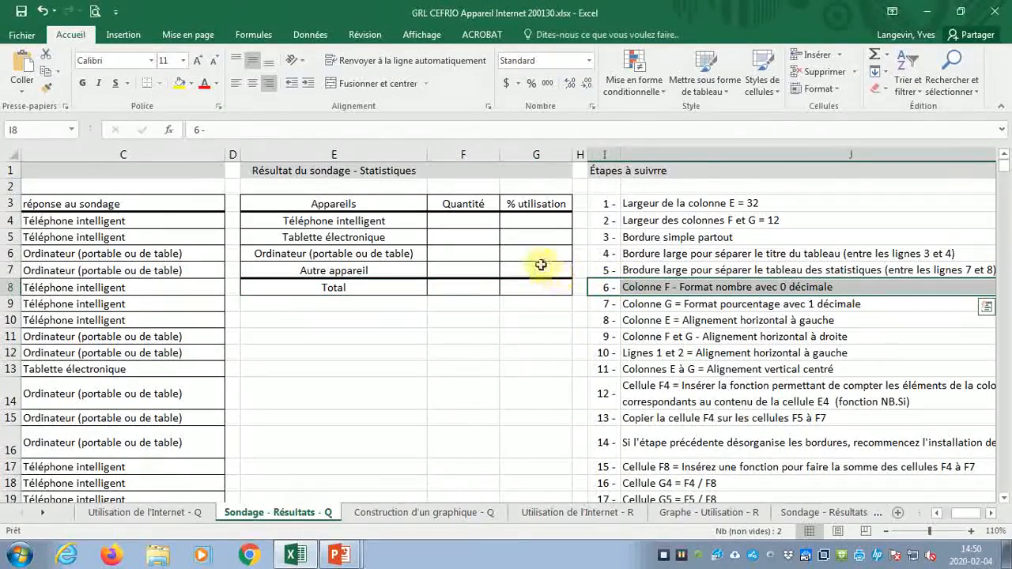
pyautogui.click(478, 154)
pyautogui.rightClick(478, 157)
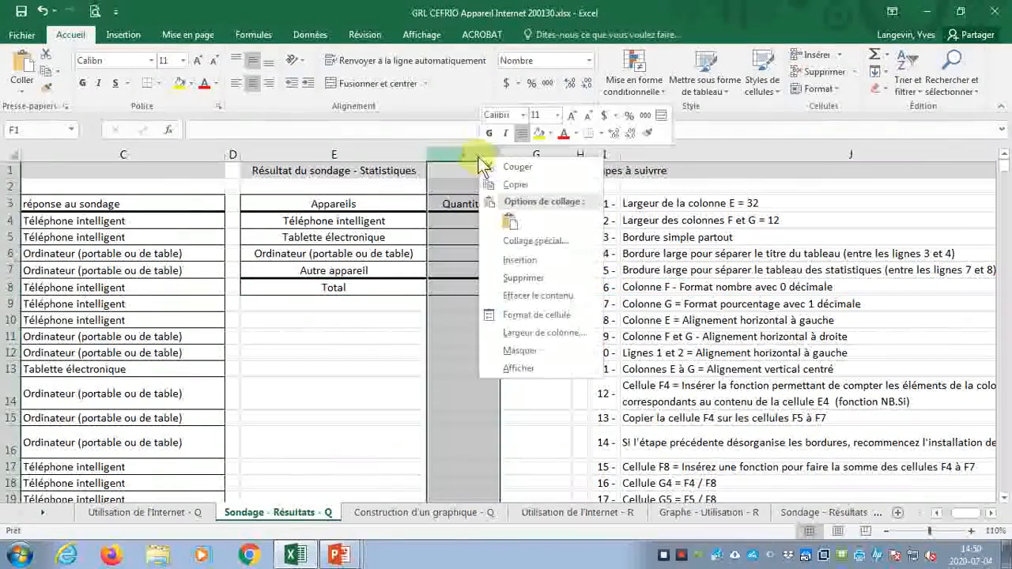
pyautogui.click(504, 317)
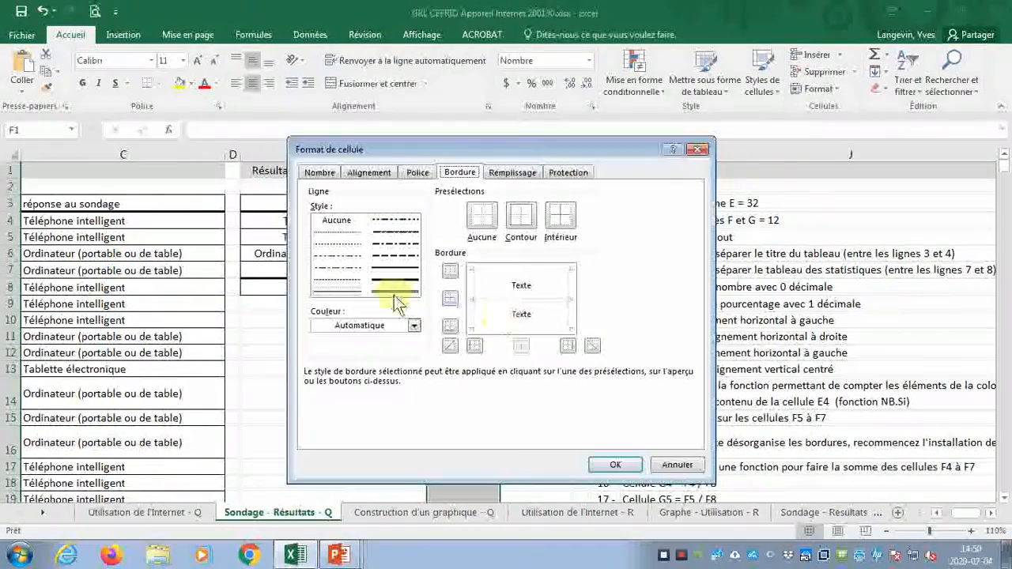
pyautogui.click(320, 173)
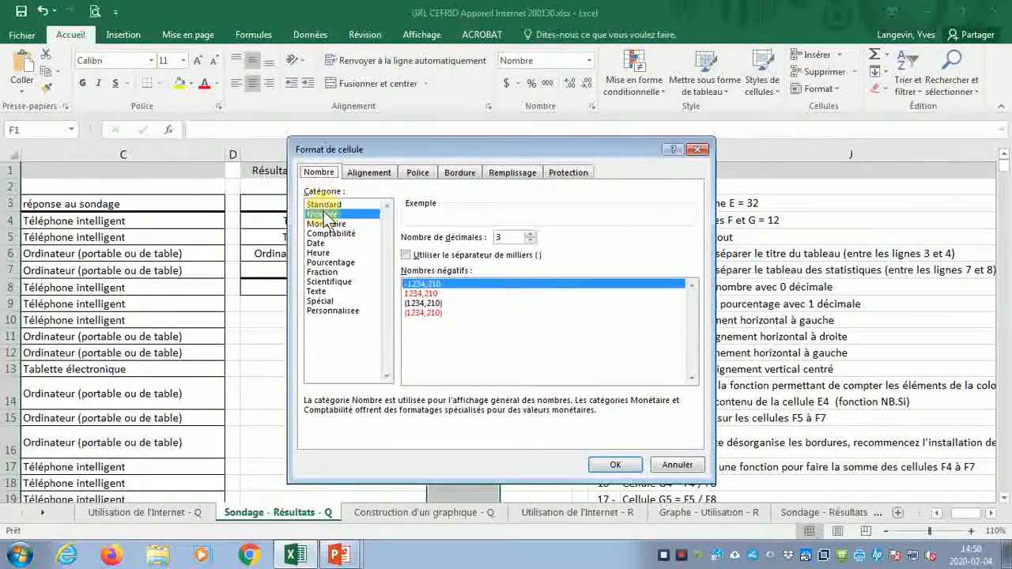
pyautogui.click(529, 240)
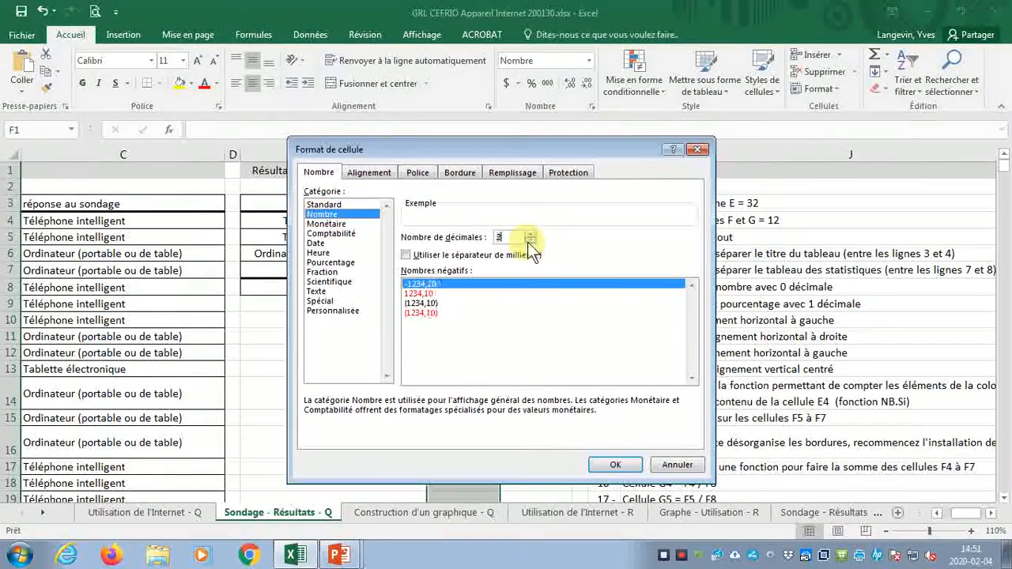
pyautogui.click(529, 240)
pyautogui.click(529, 240)
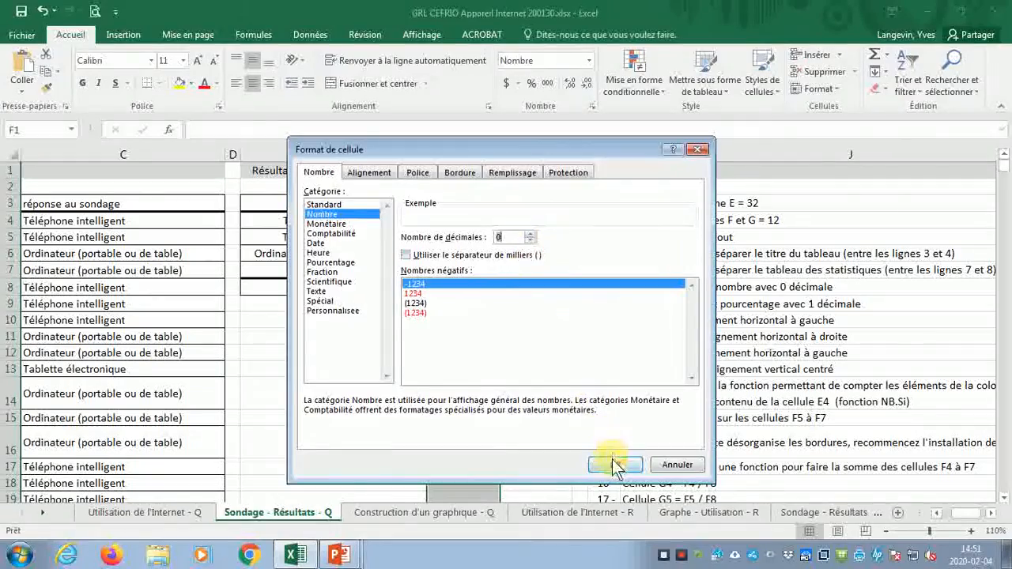
pyautogui.click(613, 463)
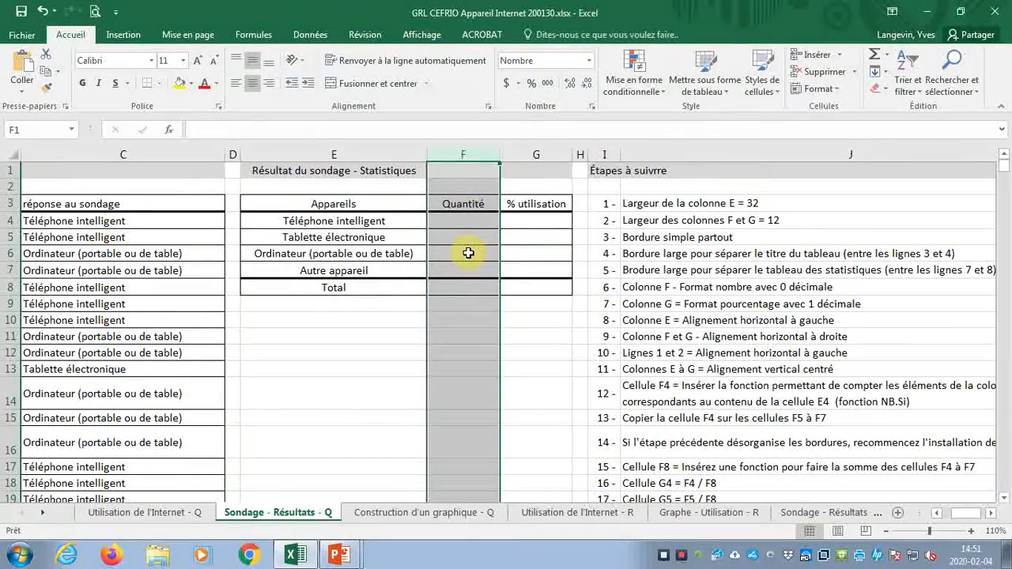
# Format column G as a percentage with 1 decimal, as listed in step 7.
pyautogui.click(609, 308)
pyautogui.click(519, 155)
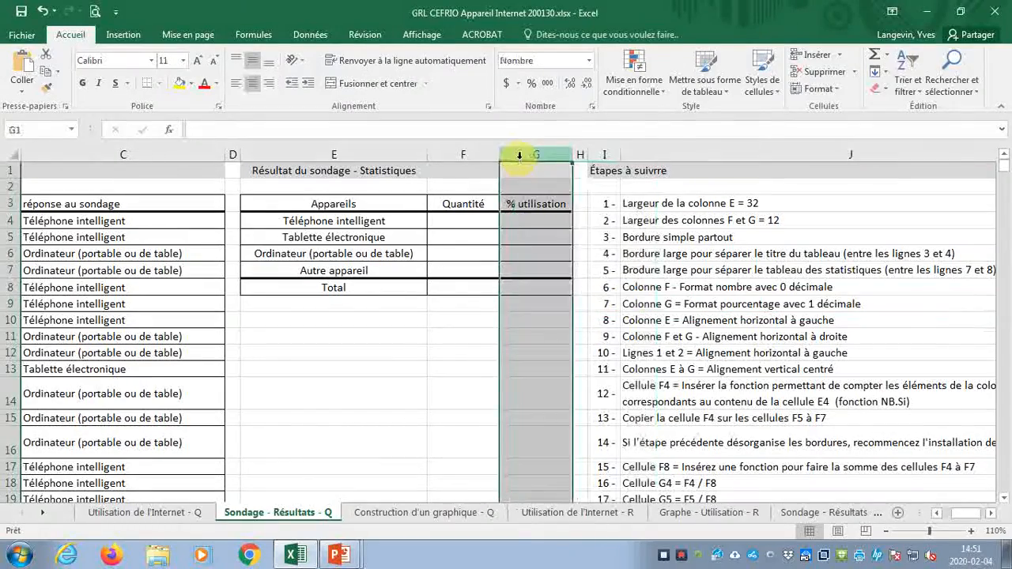
pyautogui.rightClick(520, 155)
pyautogui.click(557, 318)
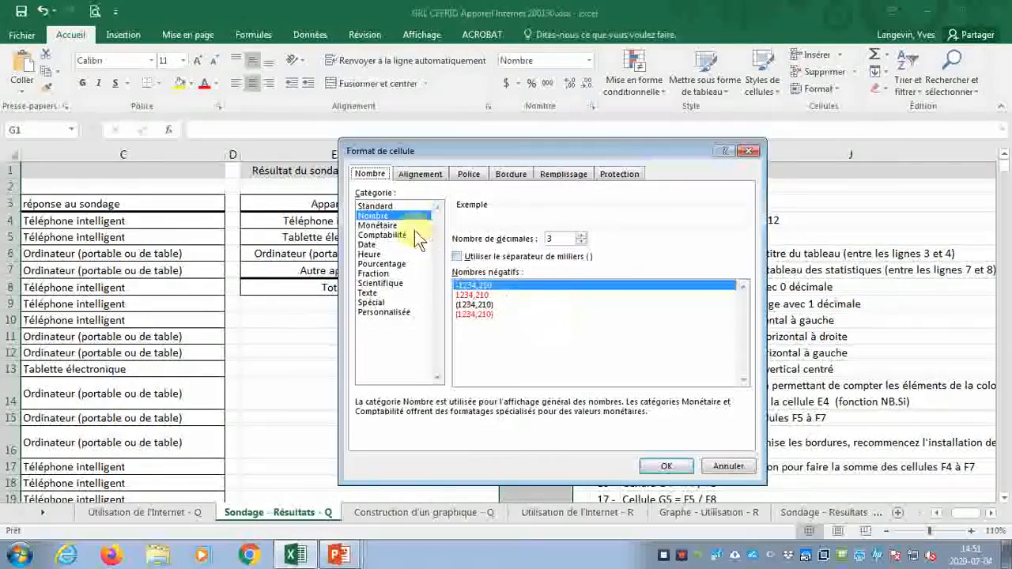
pyautogui.click(378, 263)
pyautogui.click(581, 242)
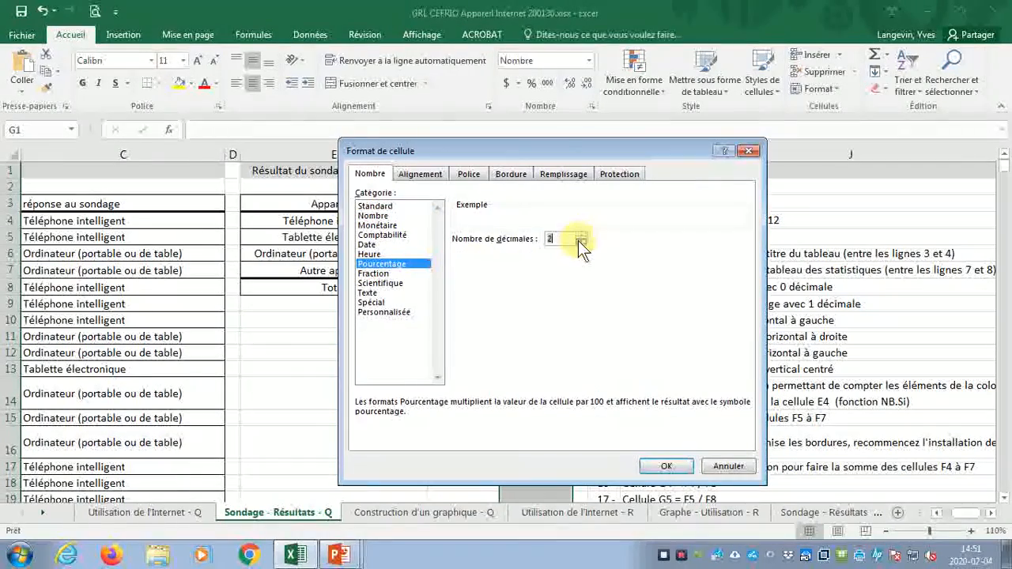
pyautogui.click(581, 242)
pyautogui.click(663, 467)
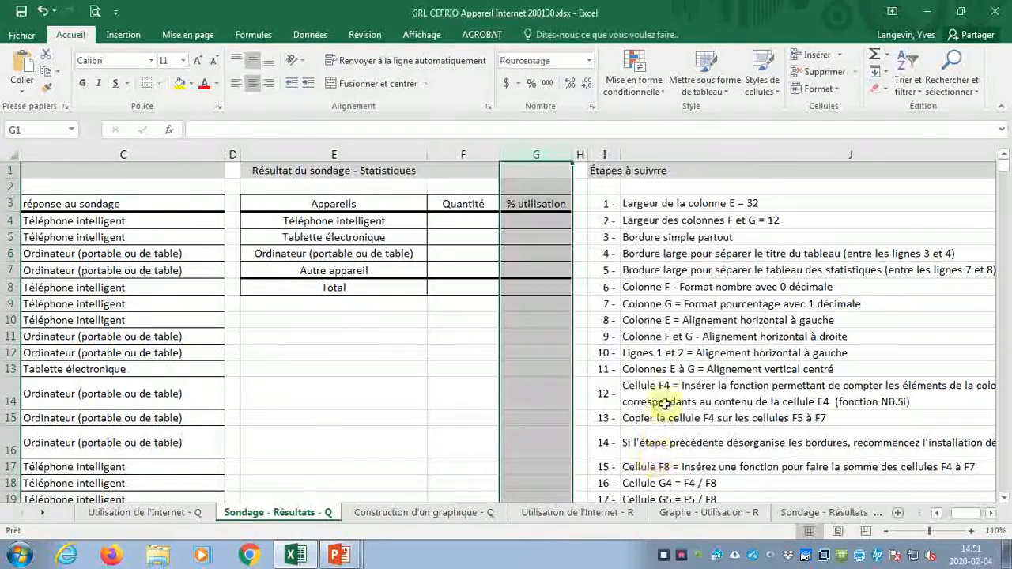
# Left-align column E and right-align columns F and G horizontally, as listed in steps 8 and 9.
pyautogui.moveTo(599, 323); pyautogui.dragTo(628, 322)
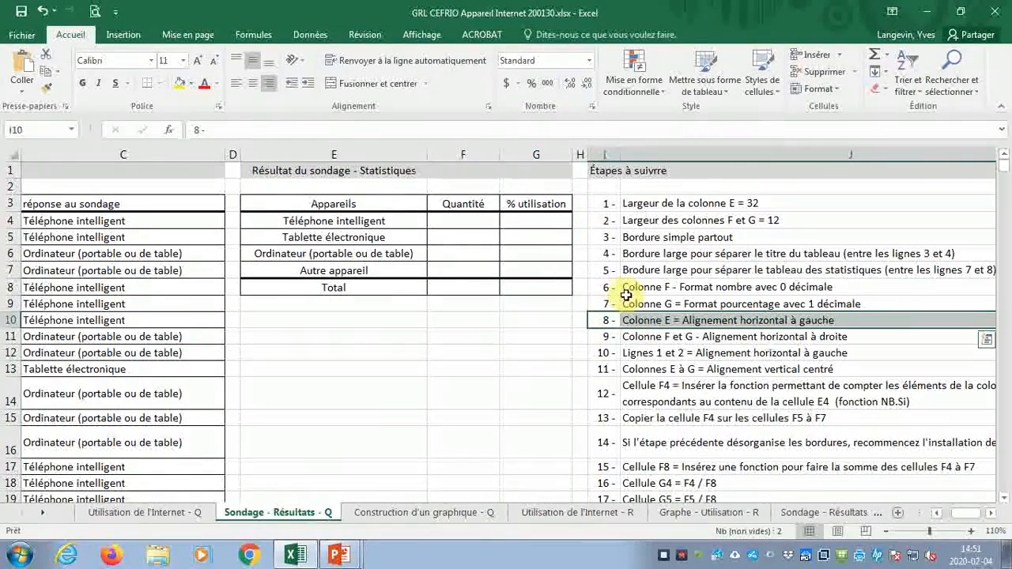
pyautogui.click(389, 153)
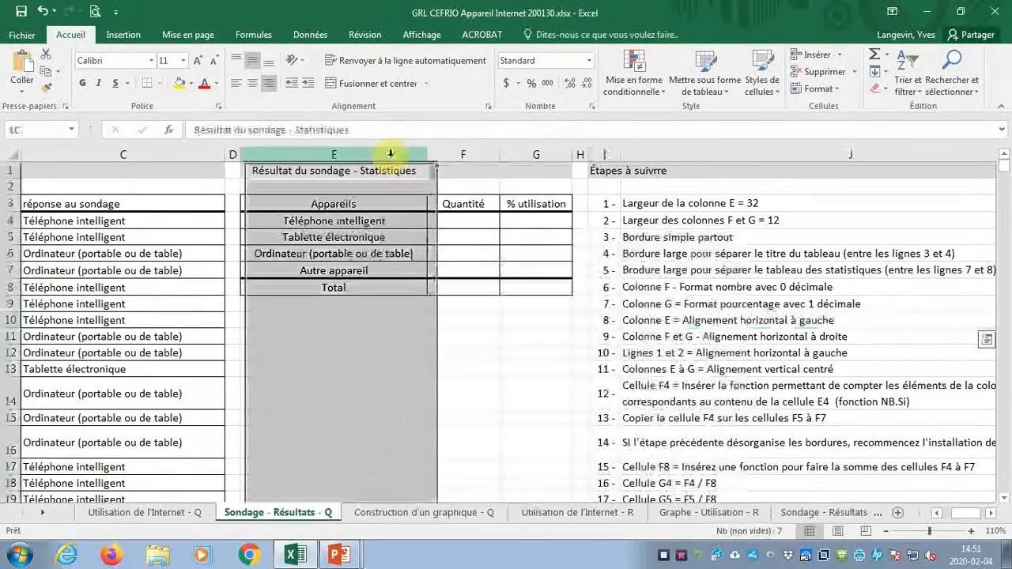
pyautogui.click(234, 82)
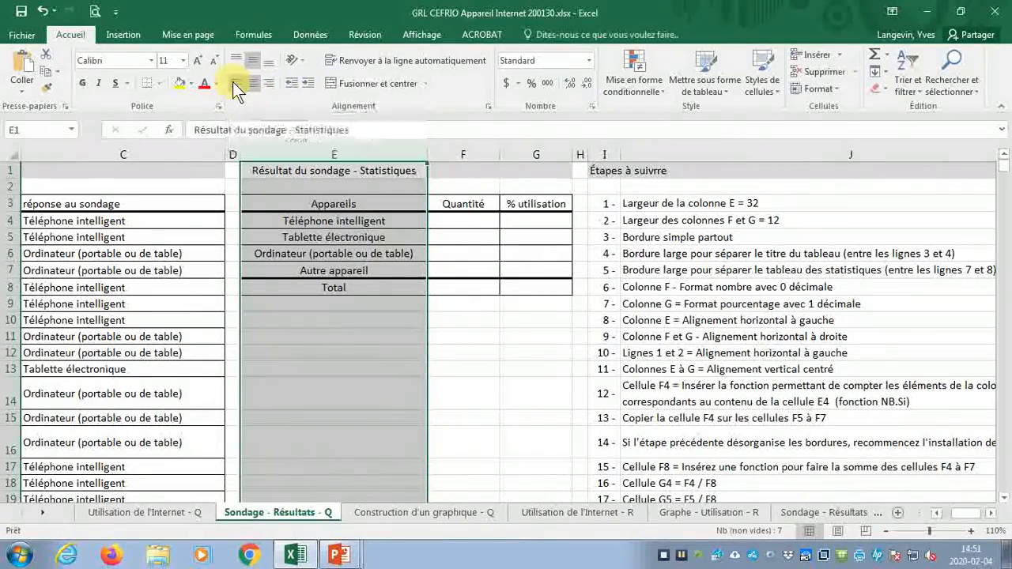
pyautogui.click(630, 336)
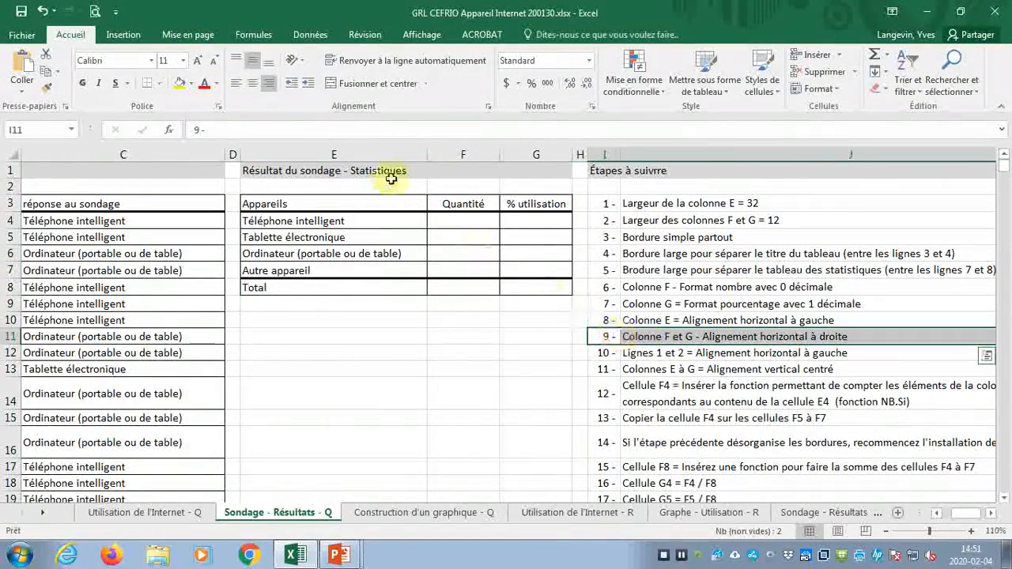
pyautogui.moveTo(464, 154); pyautogui.dragTo(510, 155)
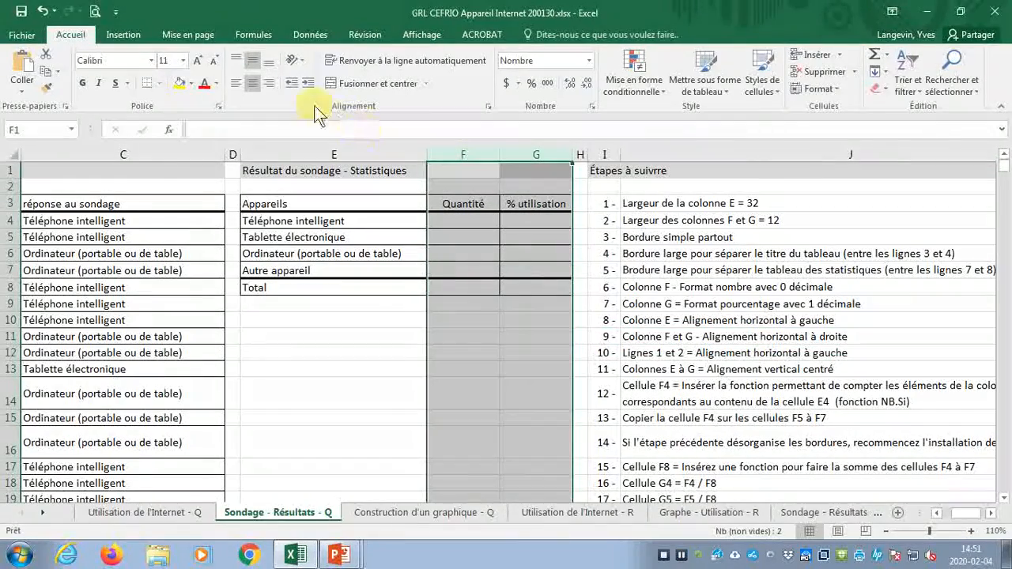
pyautogui.click(269, 83)
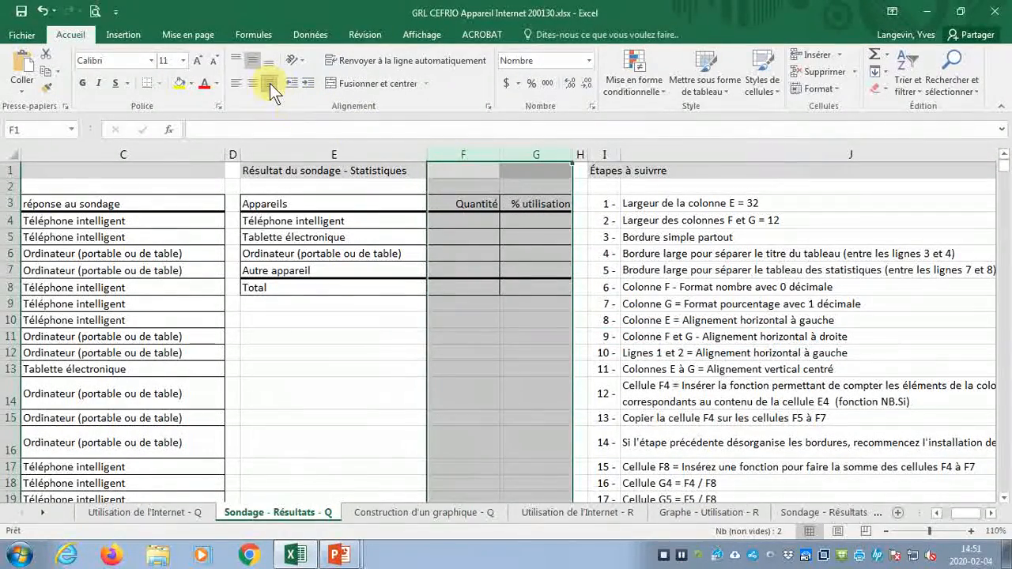
# Left-align the contents of rows 1 and 2 horizontally, as listed in step 10.
pyautogui.click(605, 356)
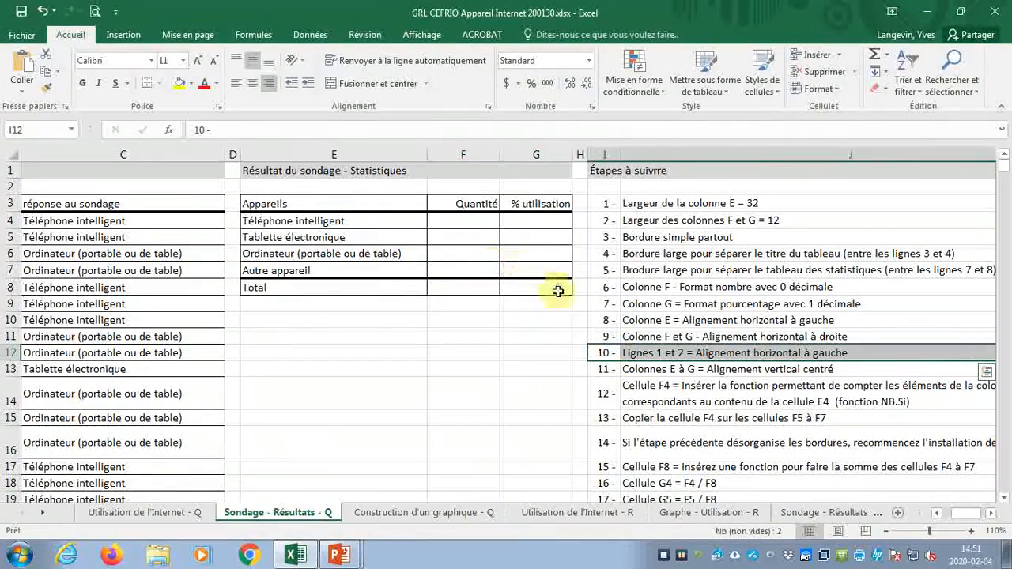
pyautogui.moveTo(12, 173); pyautogui.dragTo(12, 187)
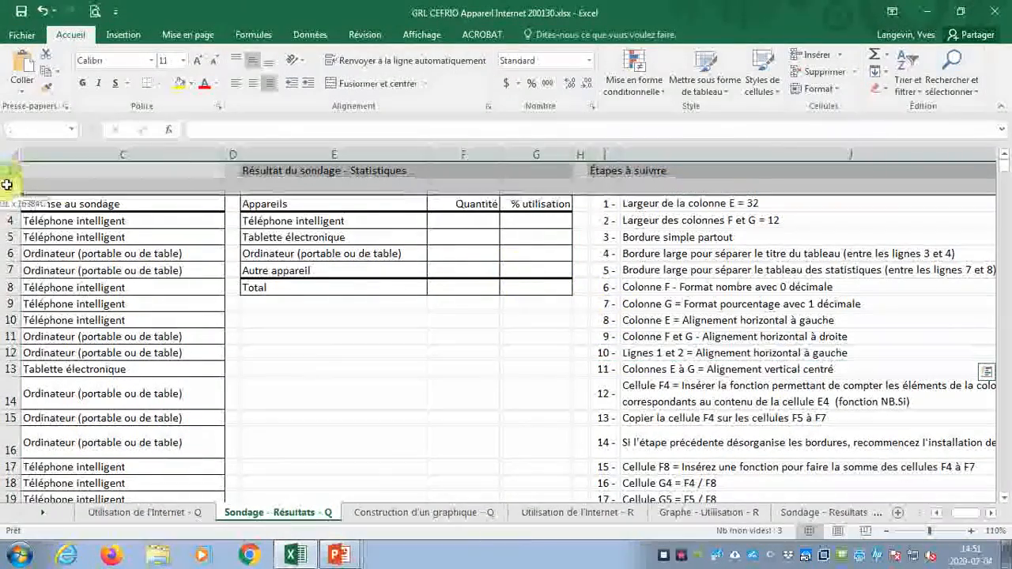
pyautogui.click(236, 87)
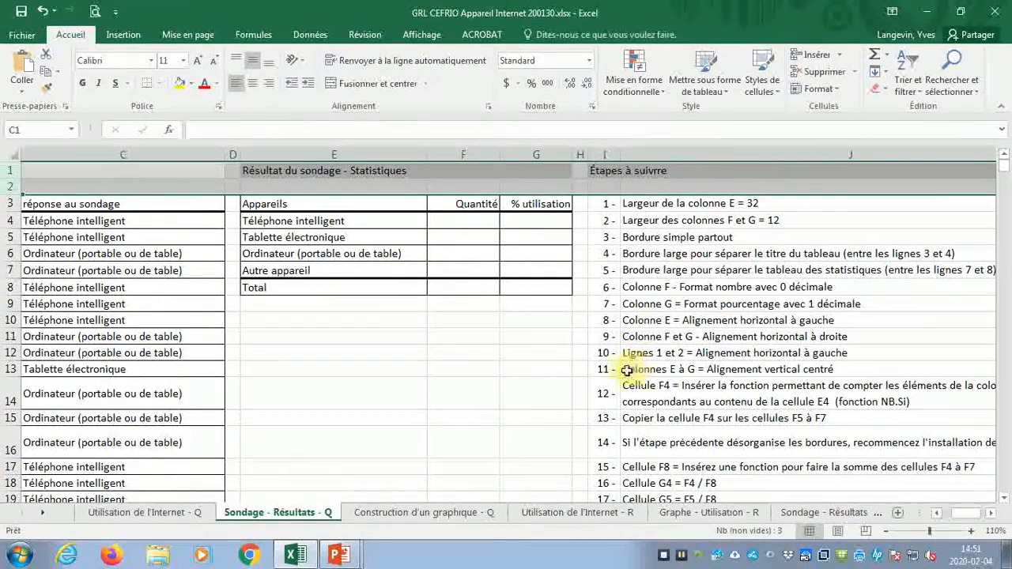
# Center the contents of columns E to G vertically, as listed in step 11.
pyautogui.moveTo(609, 369); pyautogui.dragTo(633, 369)
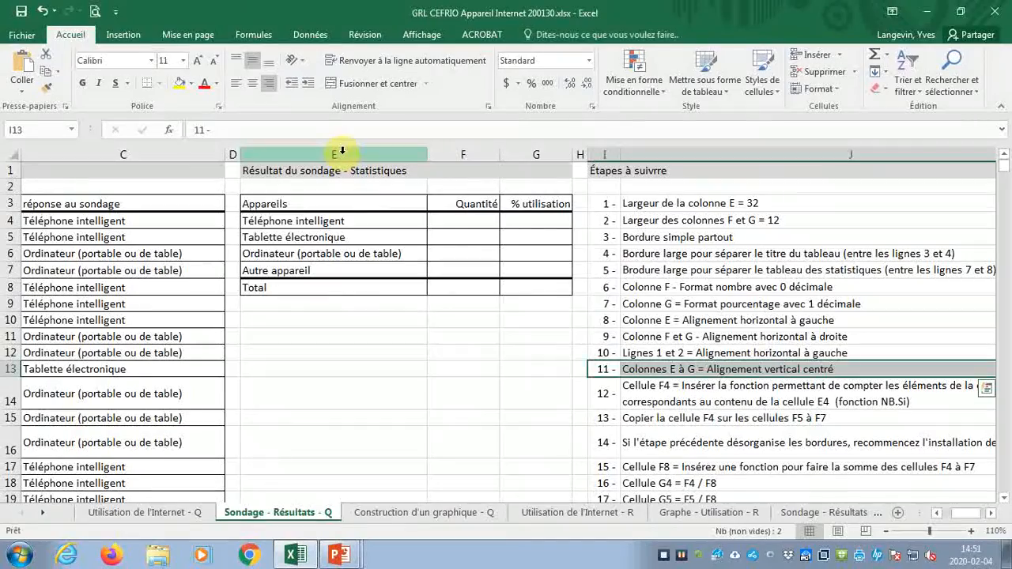
pyautogui.click(378, 155)
pyautogui.moveTo(377, 155); pyautogui.dragTo(520, 160)
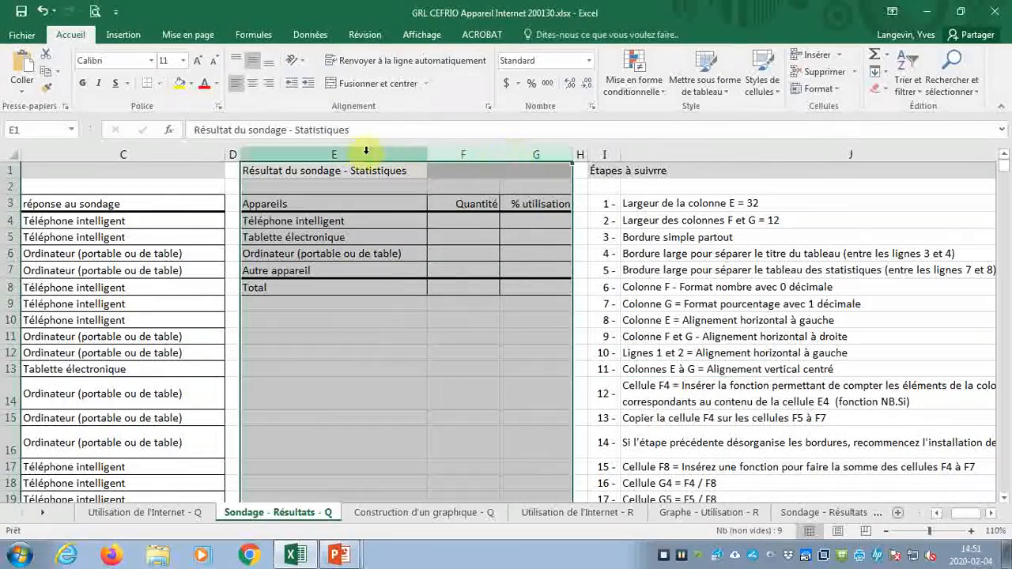
pyautogui.click(251, 61)
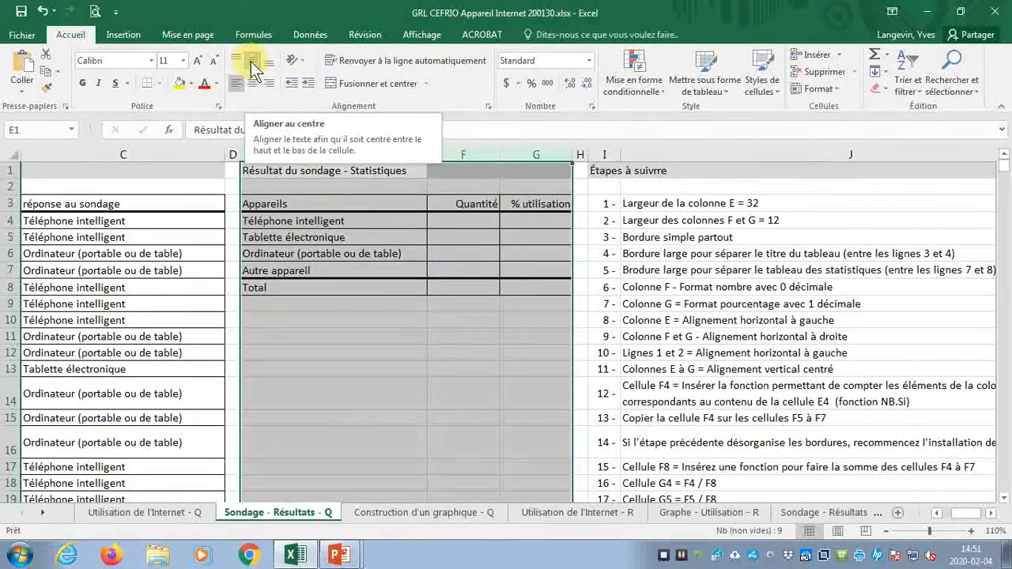
# Read the full step 12 instruction on the NB.SI counting function for cell F4, and return to the survey data.
pyautogui.click(641, 395)
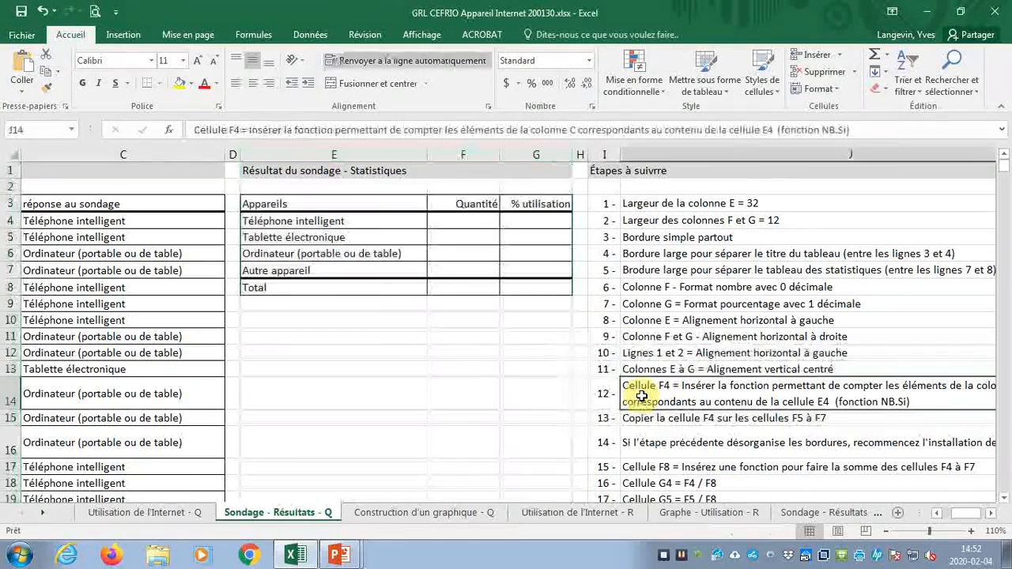
pyautogui.click(472, 220)
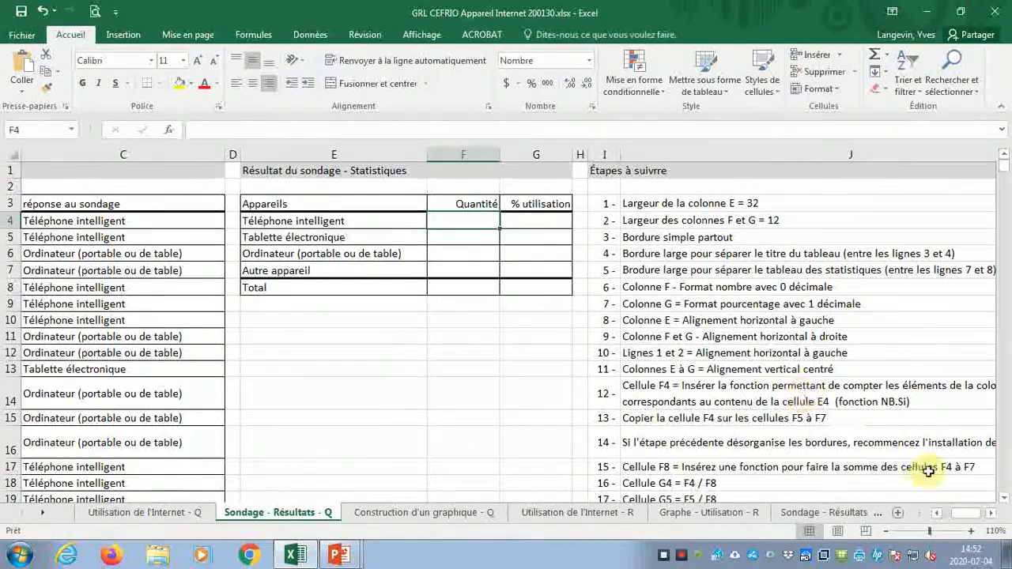
pyautogui.click(991, 513)
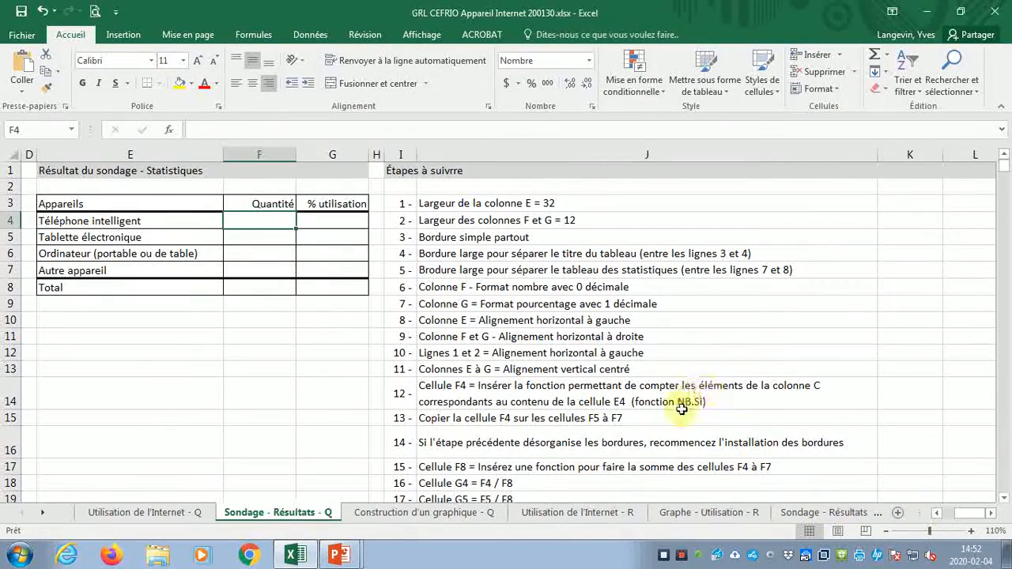
pyautogui.click(939, 516)
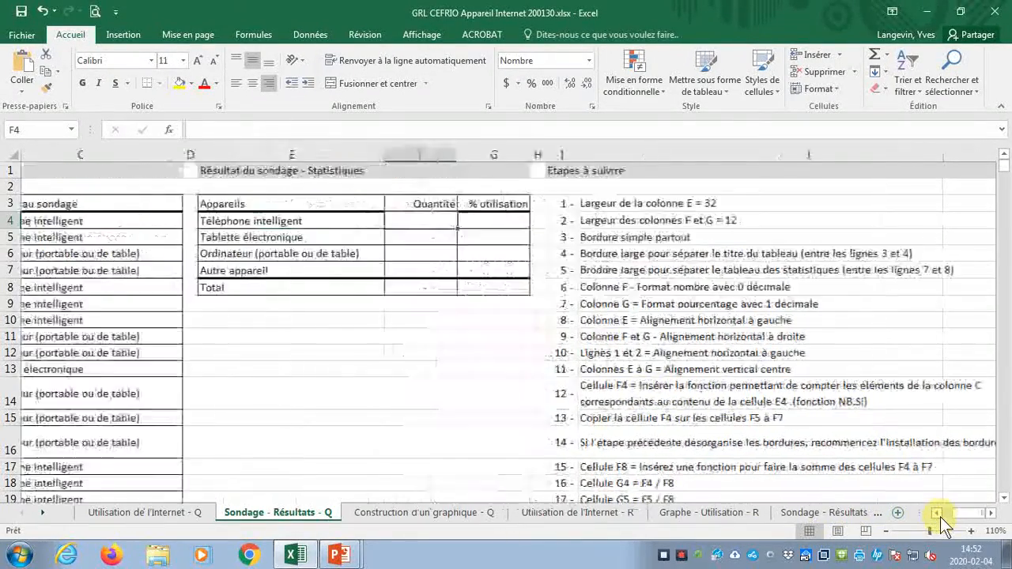
pyautogui.click(939, 517)
pyautogui.click(939, 516)
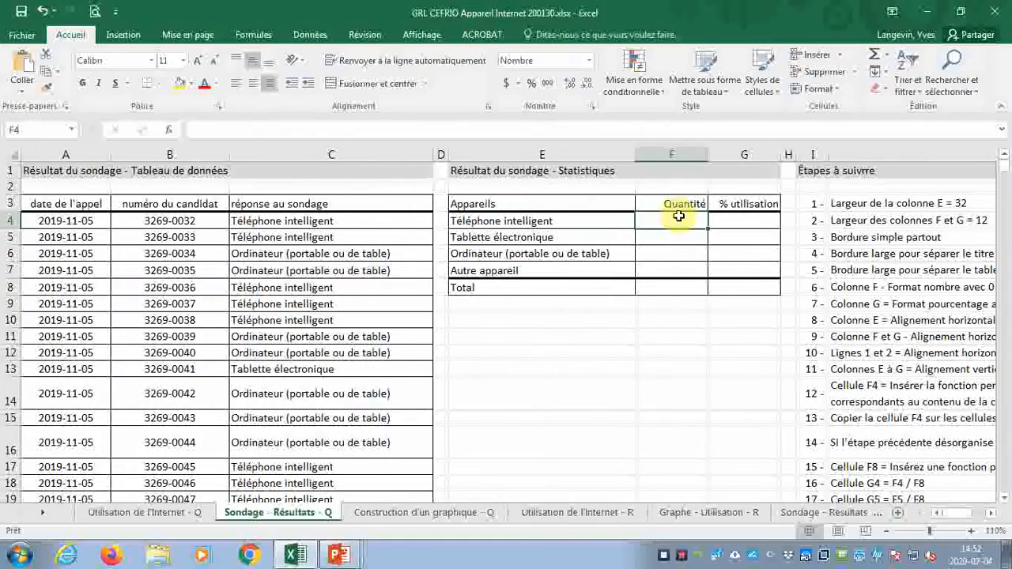
# Examine which survey responses in column C match the device named in cell E4, for the count in F4.
pyautogui.click(407, 155)
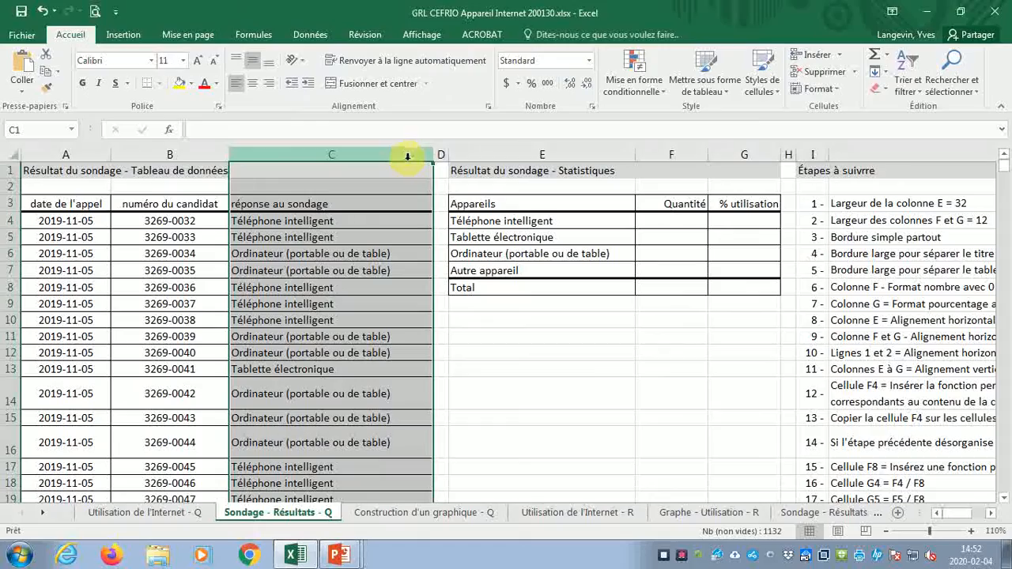
pyautogui.click(551, 219)
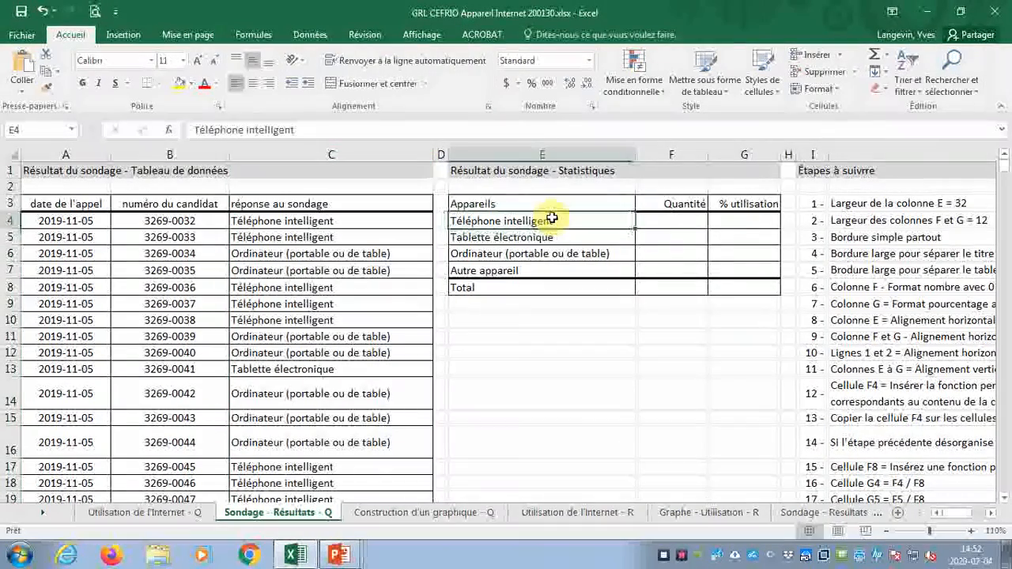
pyautogui.click(362, 236)
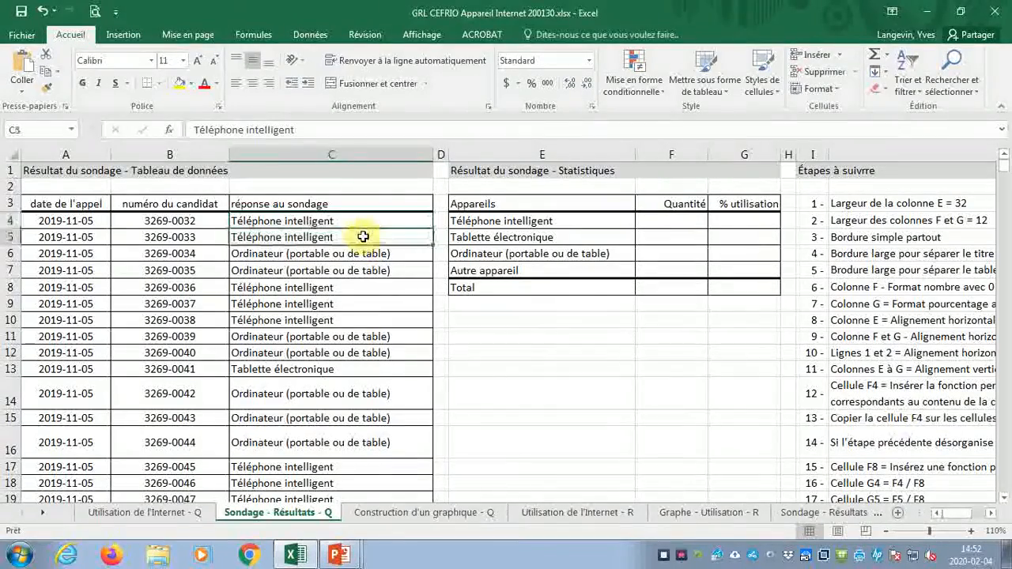
pyautogui.click(340, 288)
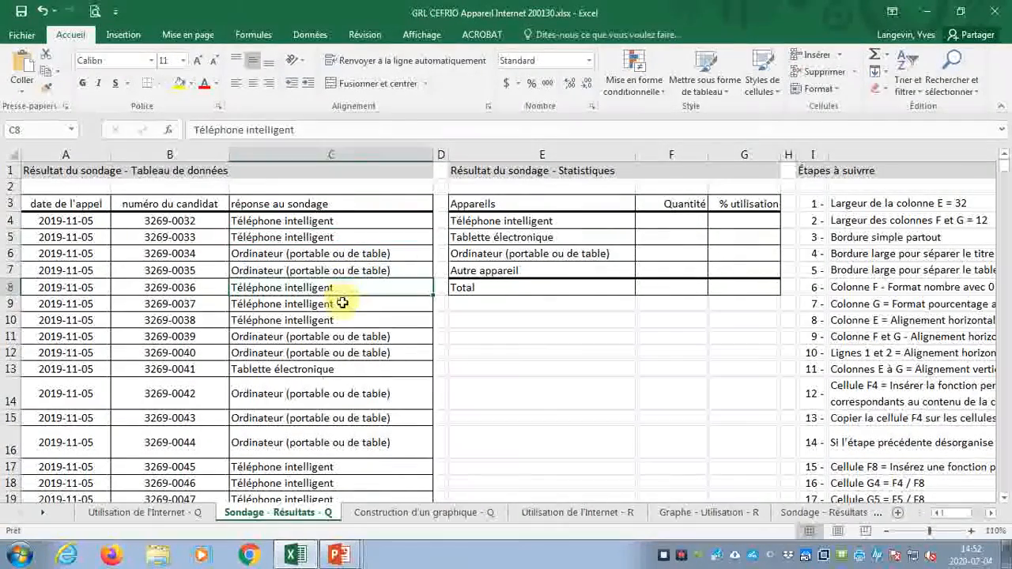
pyautogui.click(339, 305)
pyautogui.click(341, 320)
pyautogui.click(668, 220)
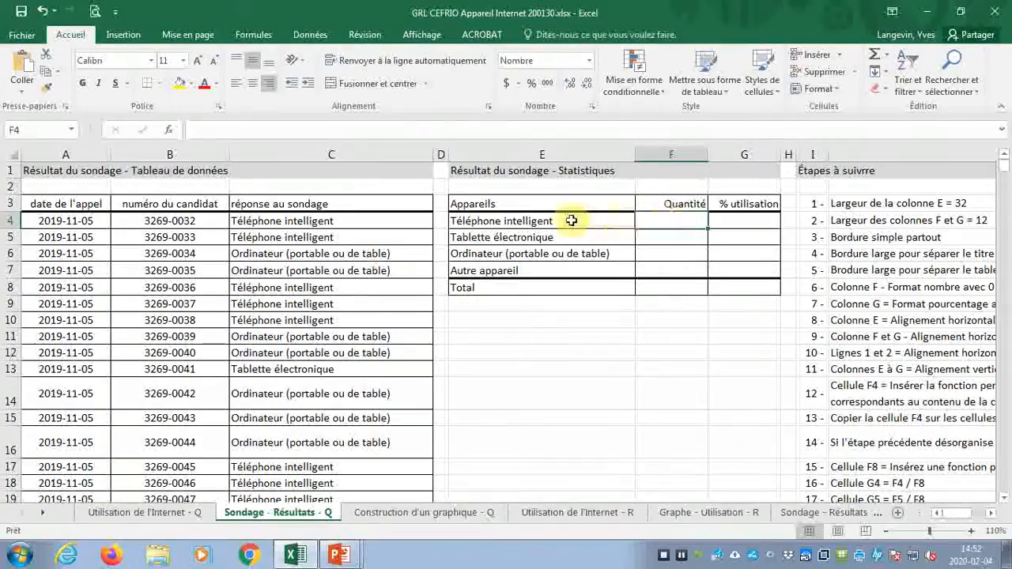
pyautogui.click(488, 219)
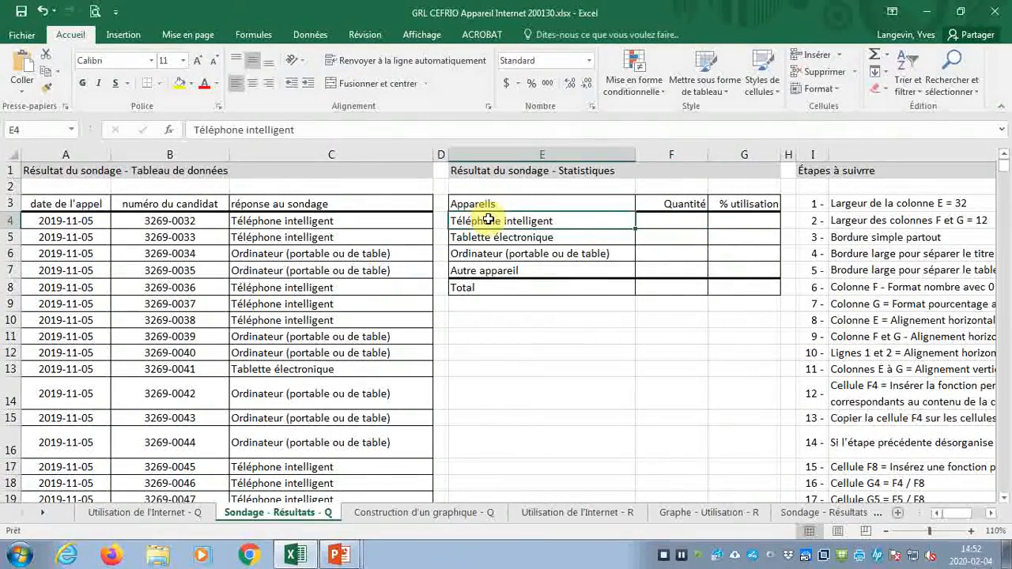
pyautogui.click(348, 220)
pyautogui.click(339, 235)
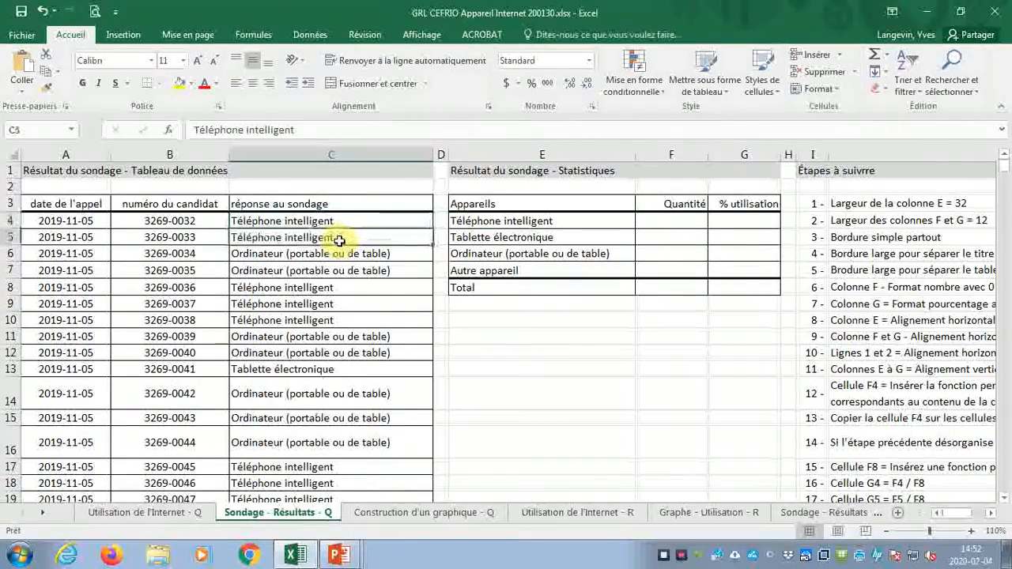
# Check more "Téléphone intelligent" responses among the survey answers in C8 to C10.
pyautogui.click(332, 291)
pyautogui.click(330, 307)
pyautogui.click(329, 321)
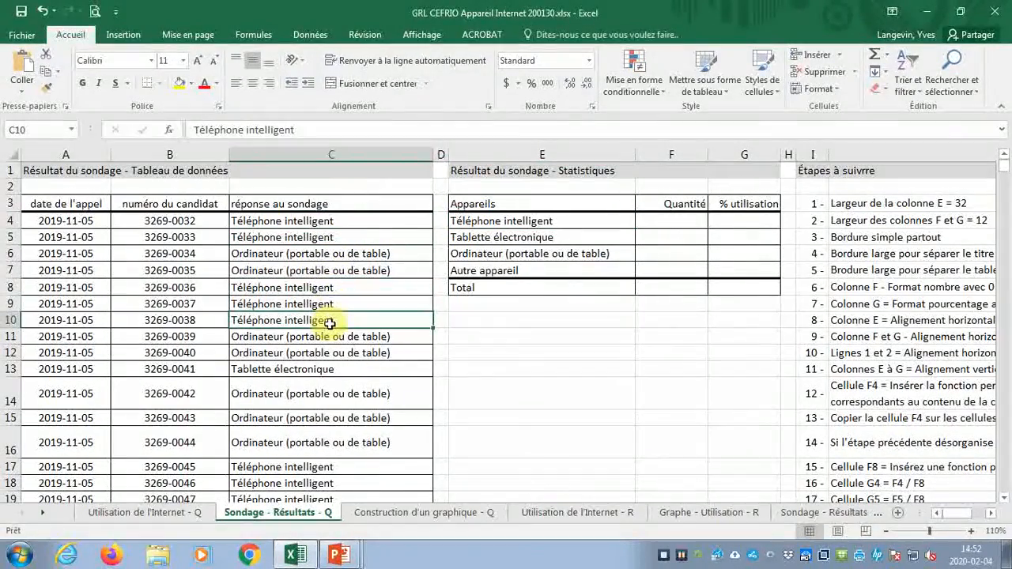
# Insert the NB.SI function into cell F4, choosing it from the list of all functions.
pyautogui.click(653, 223)
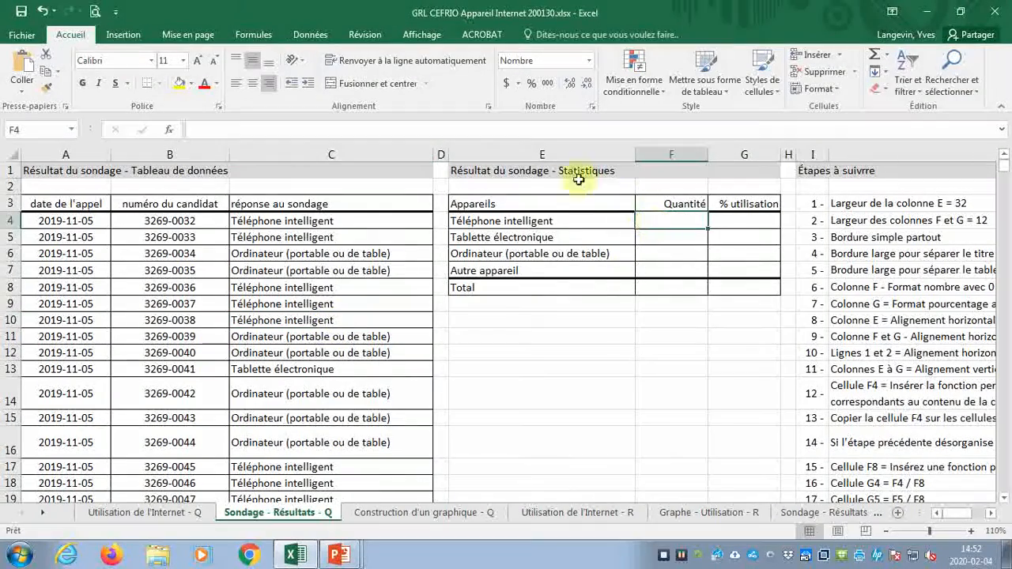
pyautogui.click(169, 130)
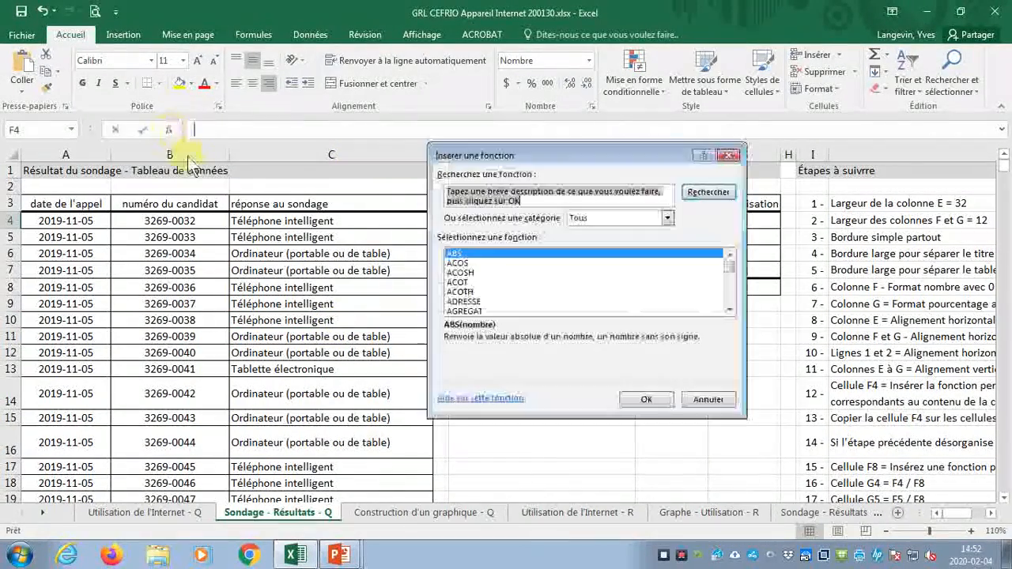
pyautogui.click(667, 218)
pyautogui.click(667, 218)
pyautogui.click(590, 286)
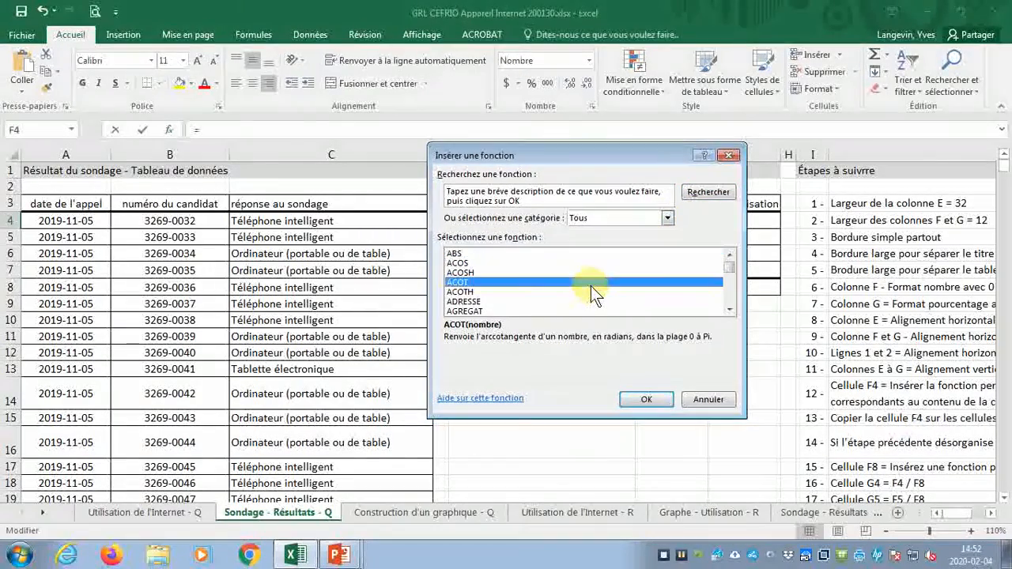
pyautogui.write('nb')
pyautogui.press('Down')
pyautogui.press('Down')
pyautogui.press('Down')
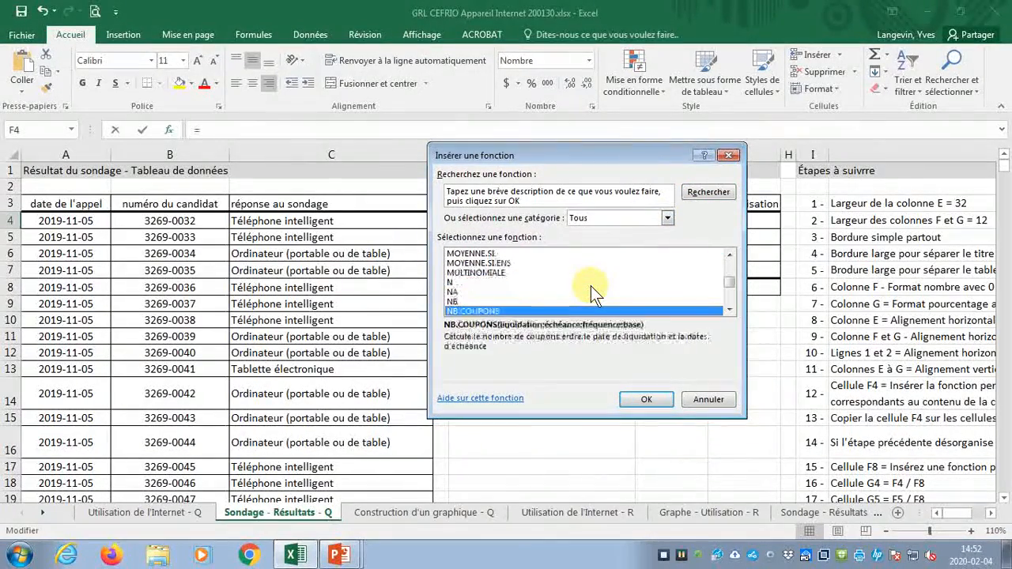
pyautogui.press('Down')
pyautogui.press('Down')
pyautogui.press('Down')
pyautogui.press('Down')
pyautogui.press('Down')
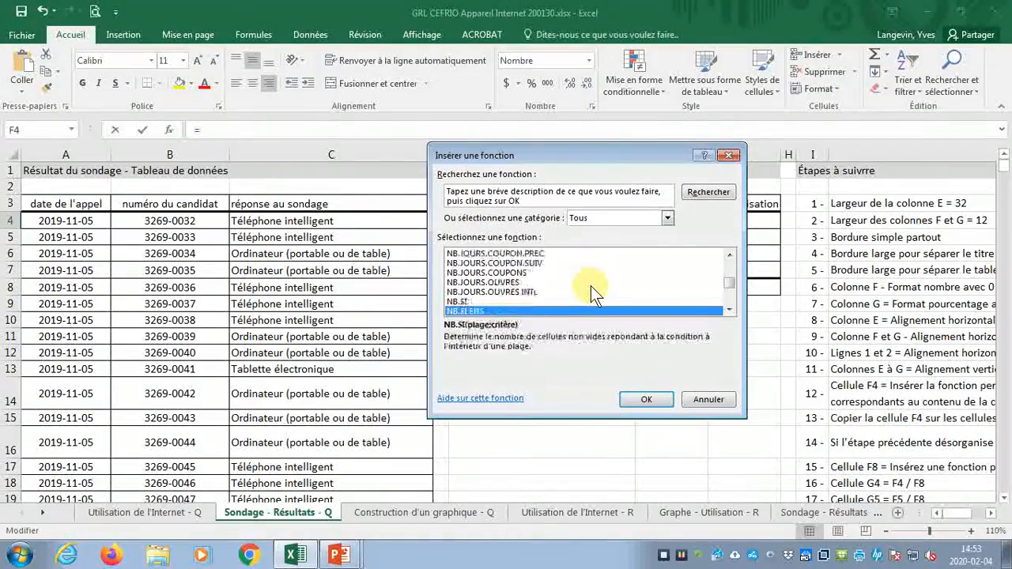
pyautogui.press('Up')
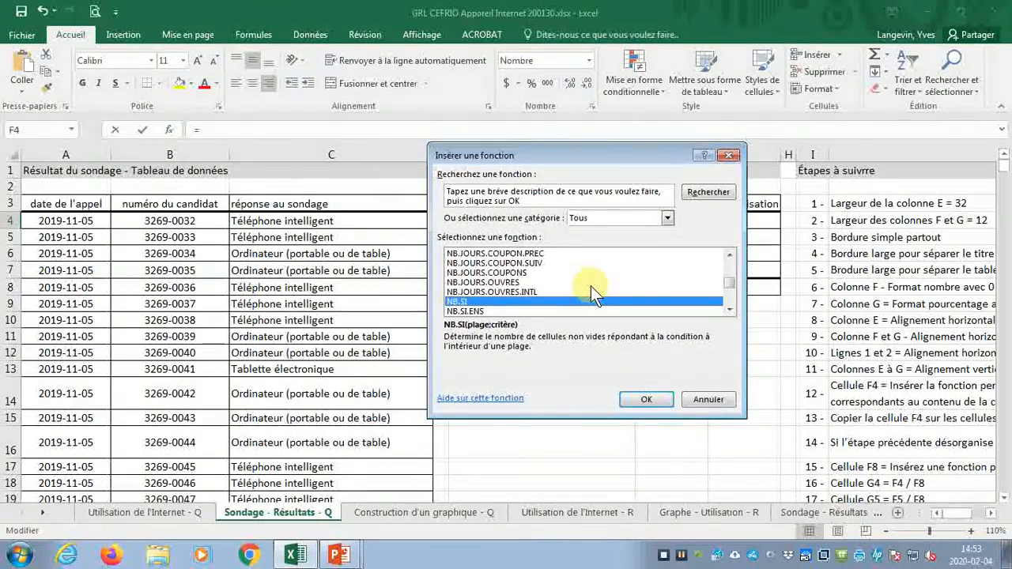
pyautogui.click(644, 397)
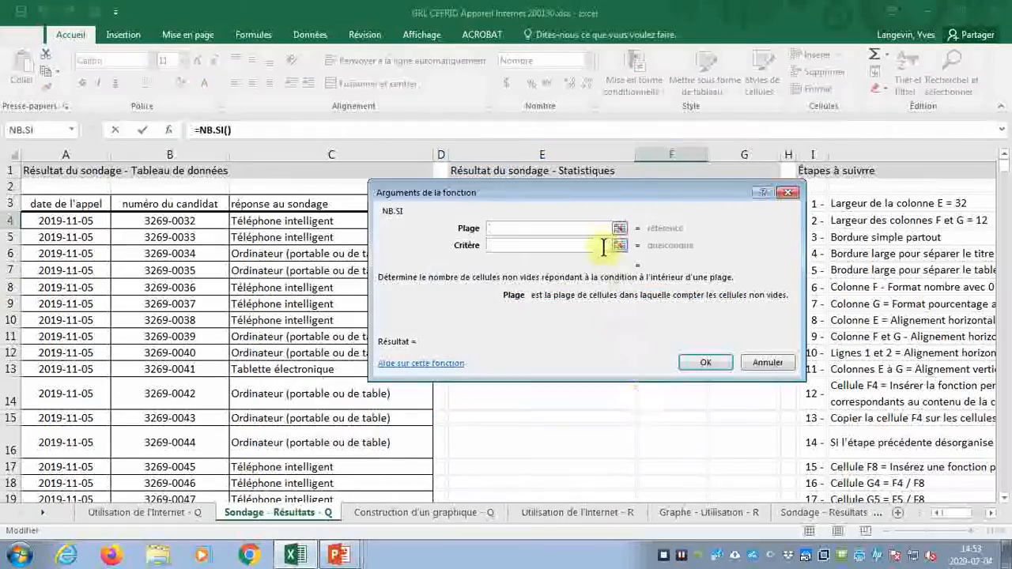
# Set the NB.SI range to the whole column C and the criterion to E4, and complete the formula in F4.
pyautogui.moveTo(594, 192); pyautogui.dragTo(703, 253)
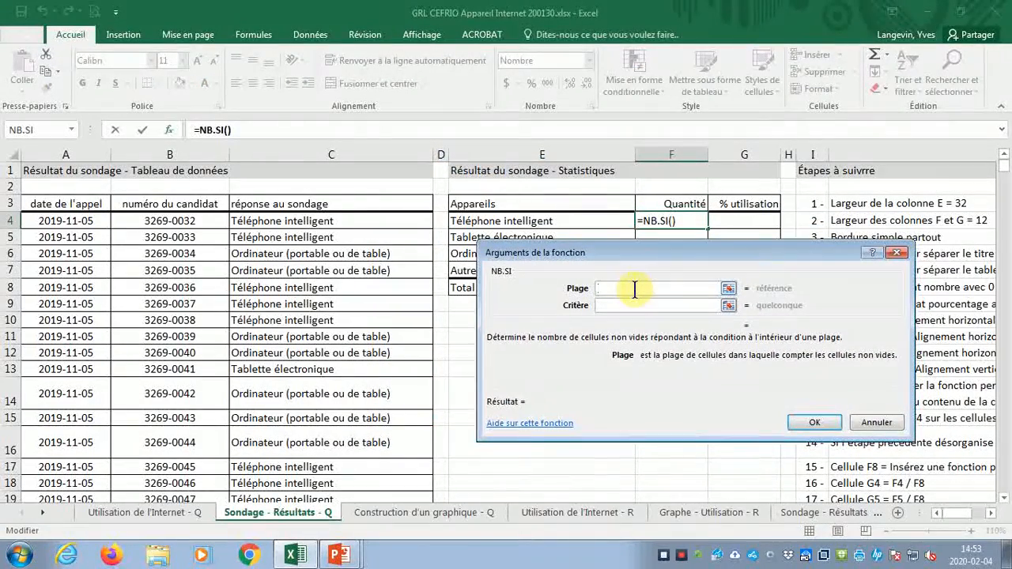
pyautogui.click(322, 143)
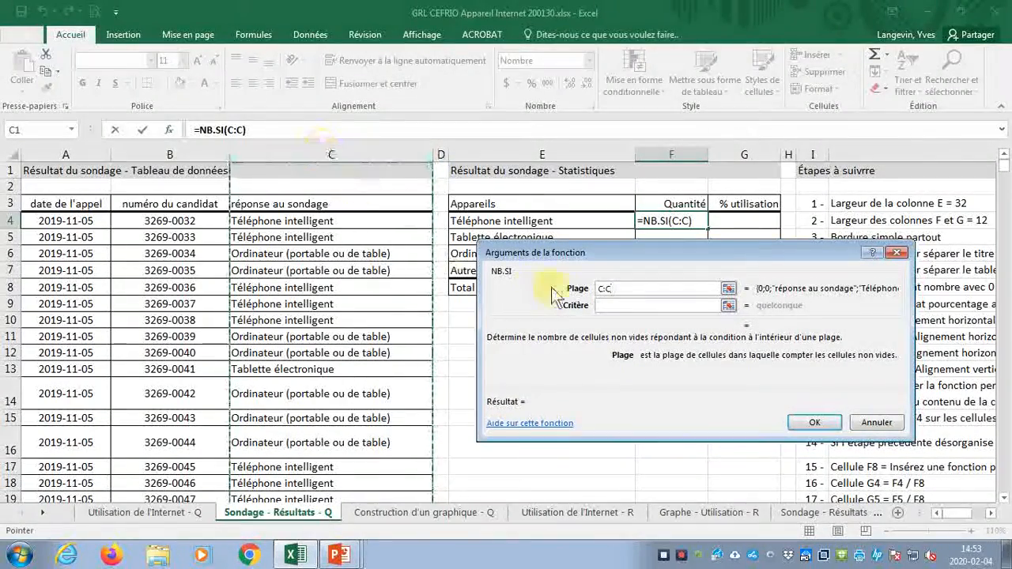
pyautogui.click(601, 307)
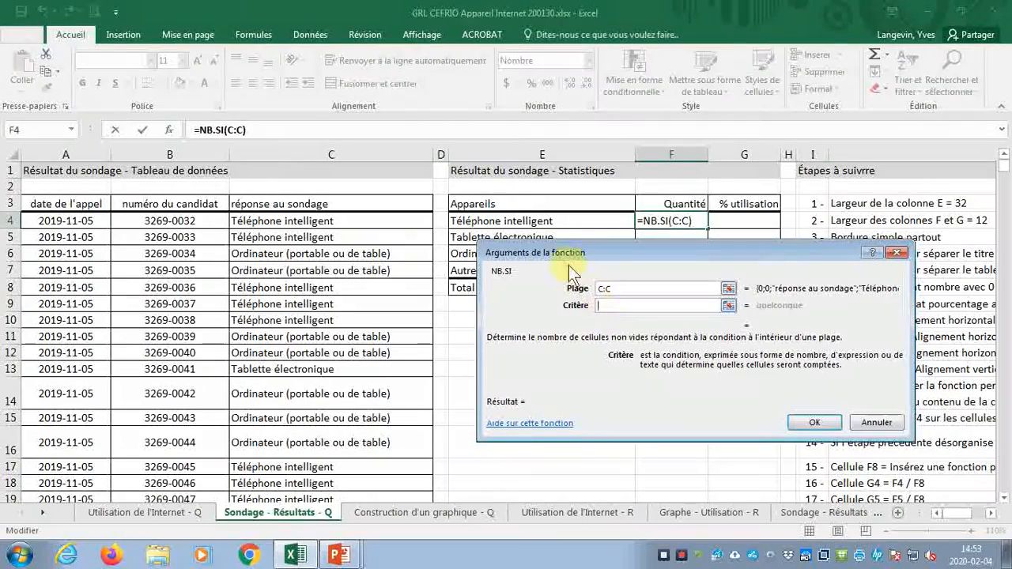
pyautogui.click(556, 222)
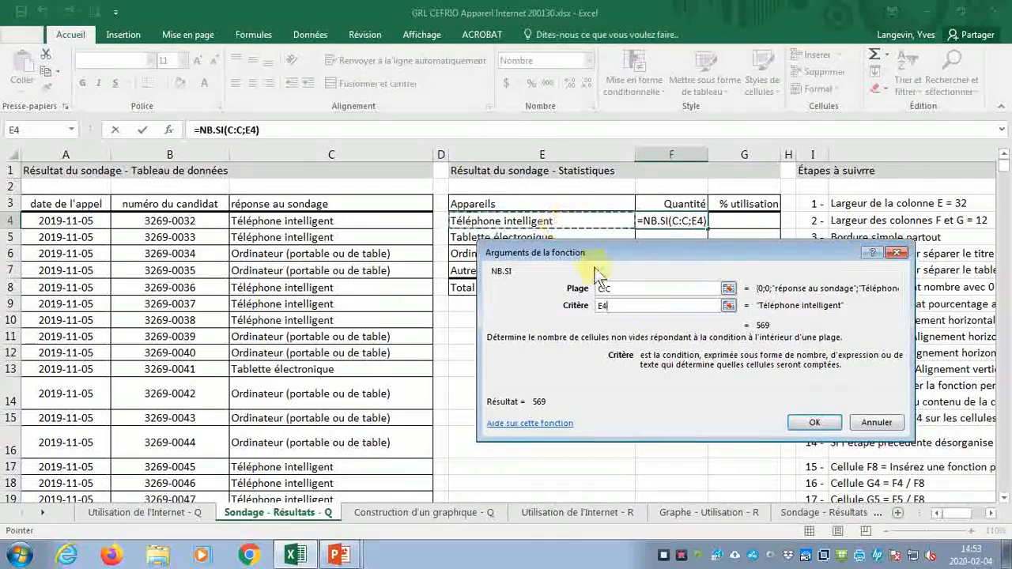
pyautogui.click(812, 421)
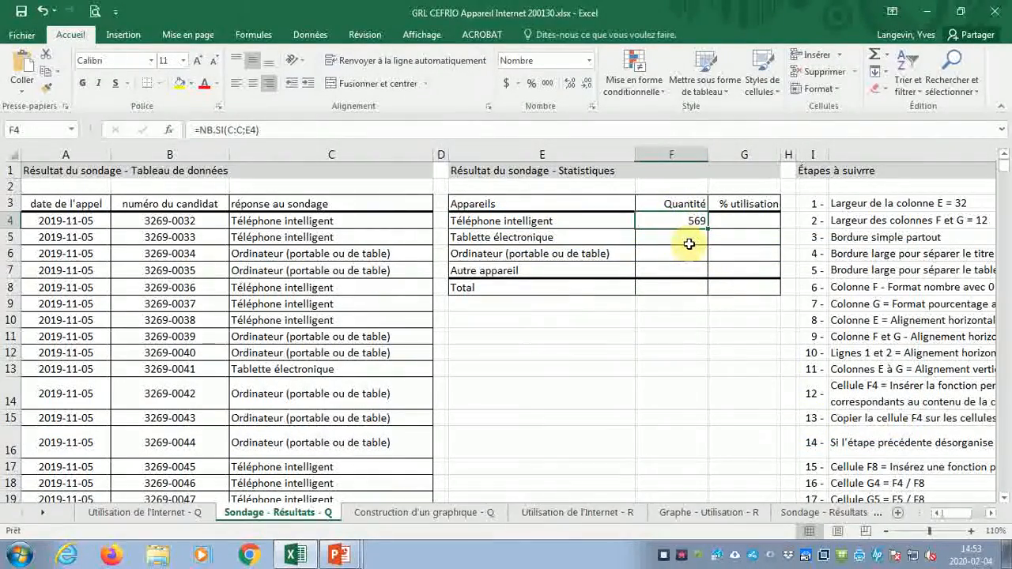
# Review the column C range and E4 criterion, and copy the F4 formula down to cells F5 to F7.
pyautogui.click(332, 155)
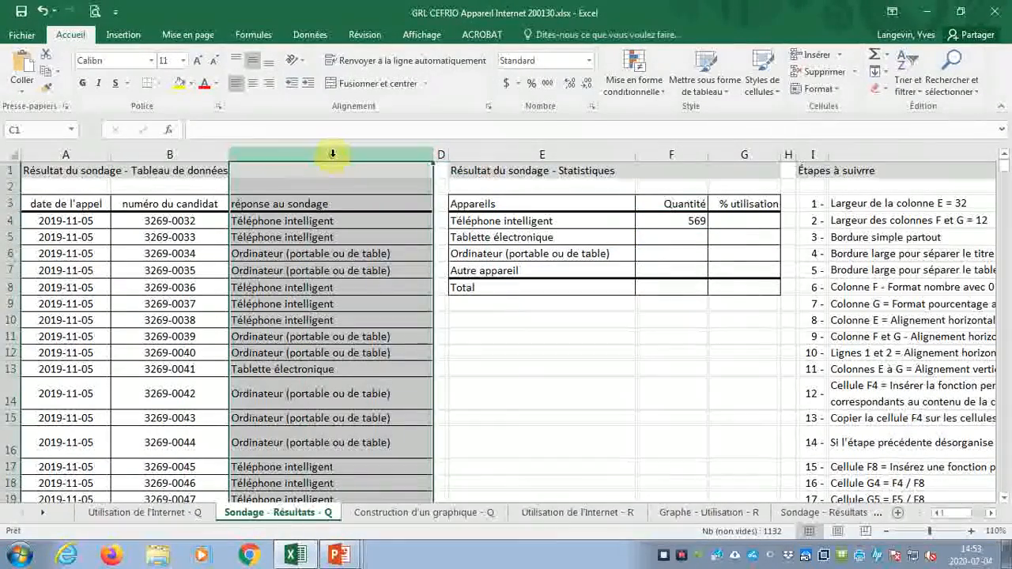
pyautogui.click(482, 222)
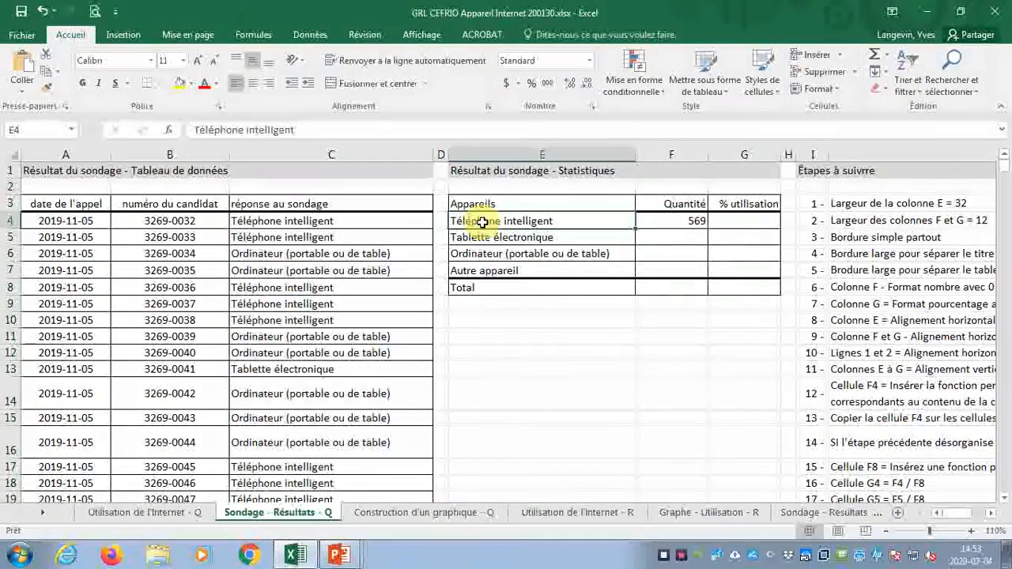
pyautogui.click(665, 222)
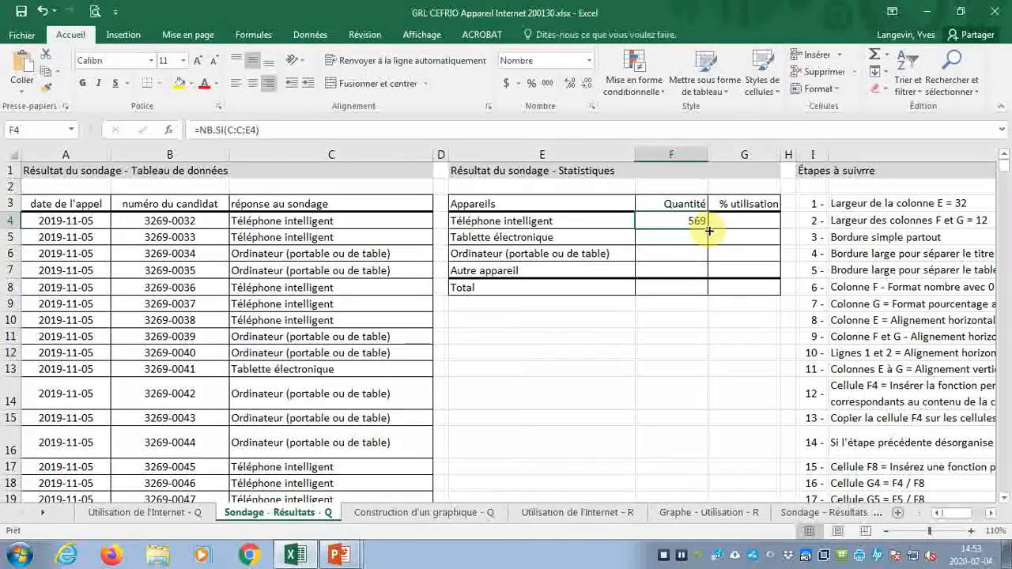
pyautogui.moveTo(709, 230); pyautogui.dragTo(709, 276)
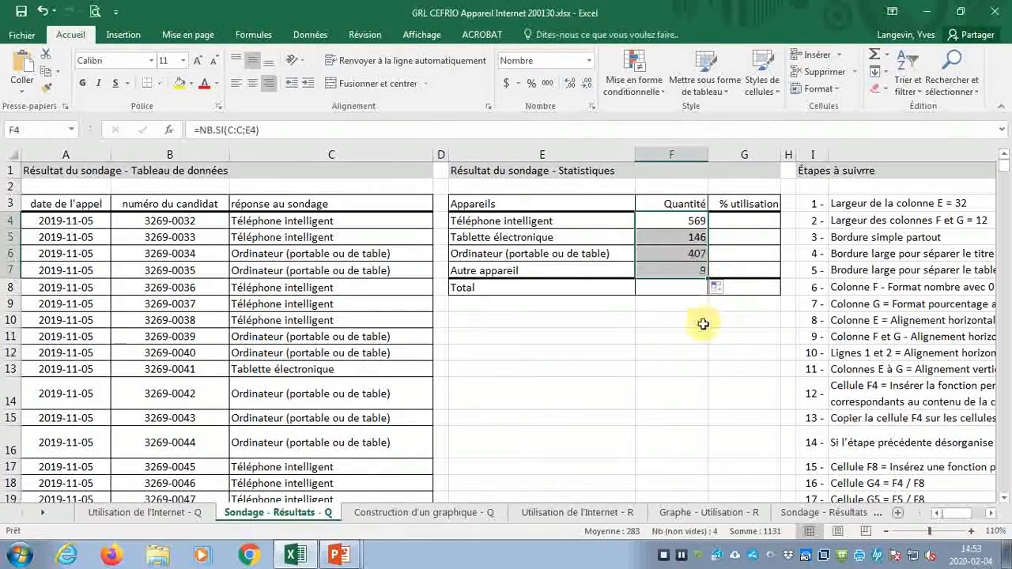
# Inspect the range and criterion of the copied NB.SI formula in cell F7 against the "Autre appareil" row.
pyautogui.click(682, 270)
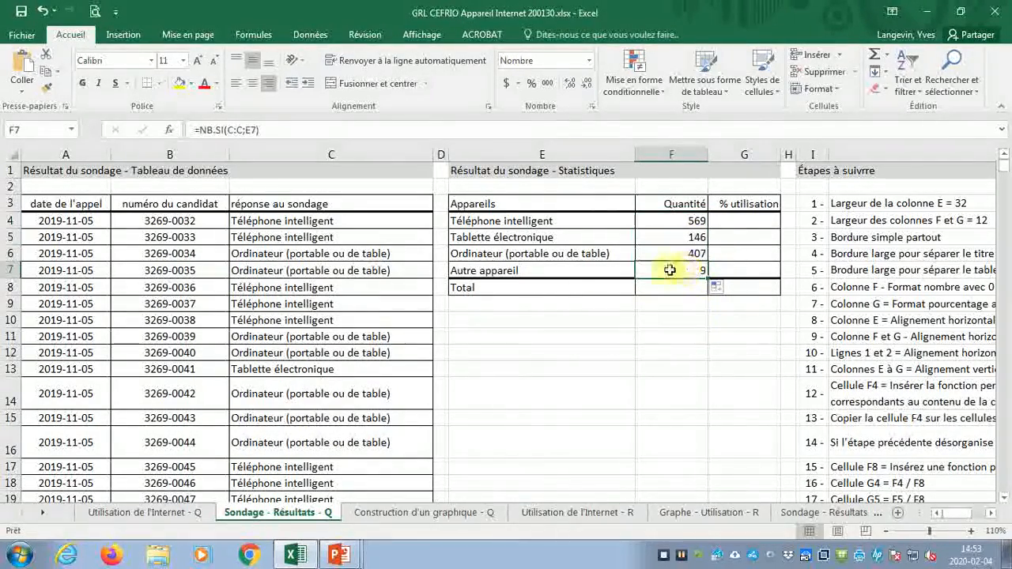
pyautogui.click(199, 131)
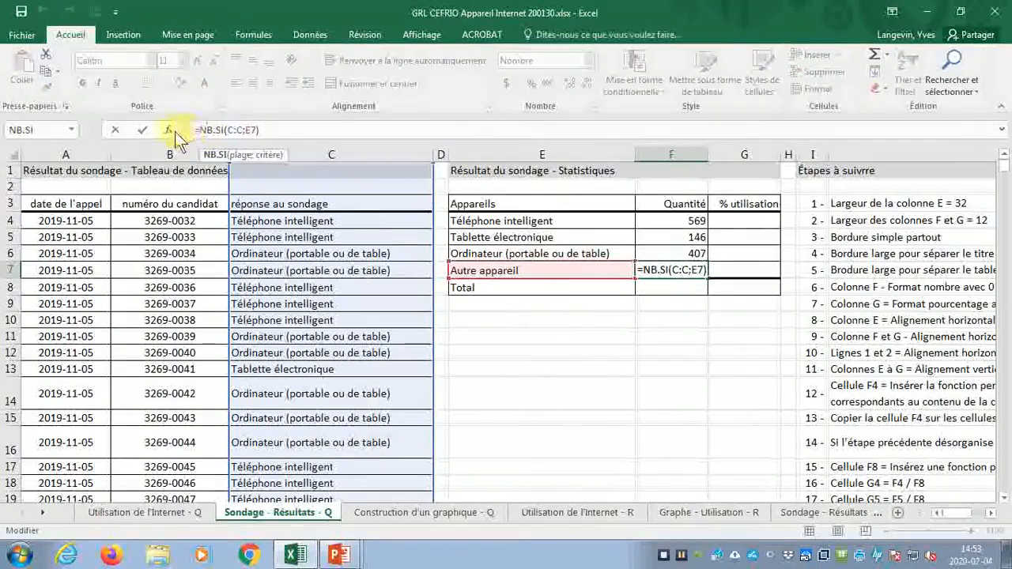
pyautogui.click(170, 131)
pyautogui.moveTo(614, 255); pyautogui.dragTo(593, 321)
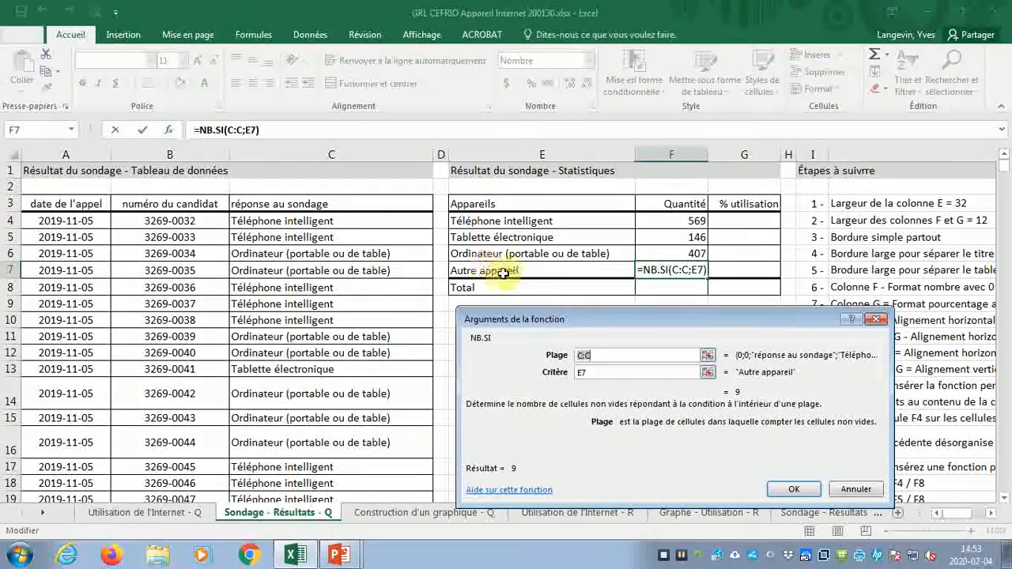
pyautogui.click(791, 488)
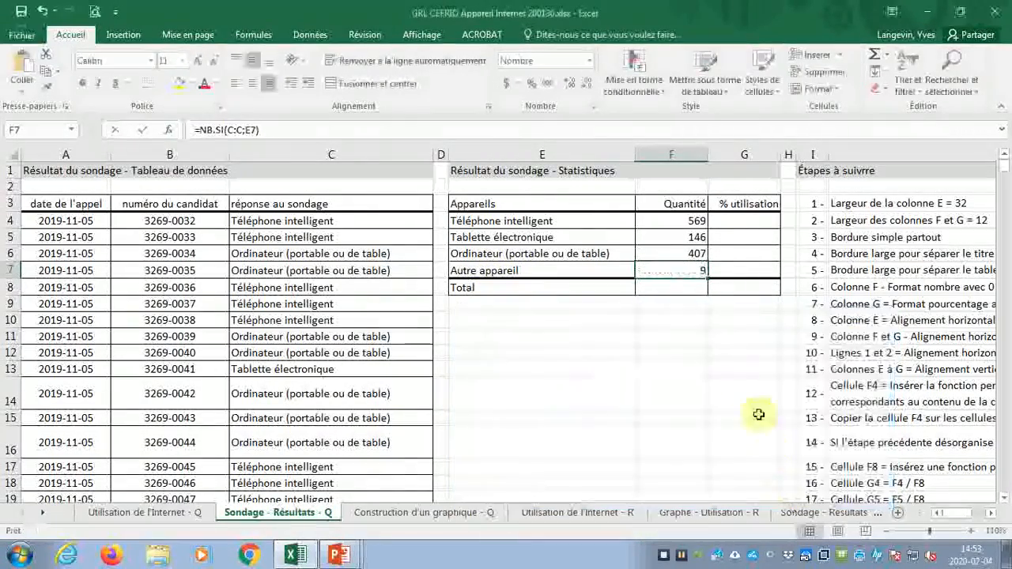
# Review the NB.SI function arguments of the computer quantity in cell F6.
pyautogui.click(677, 255)
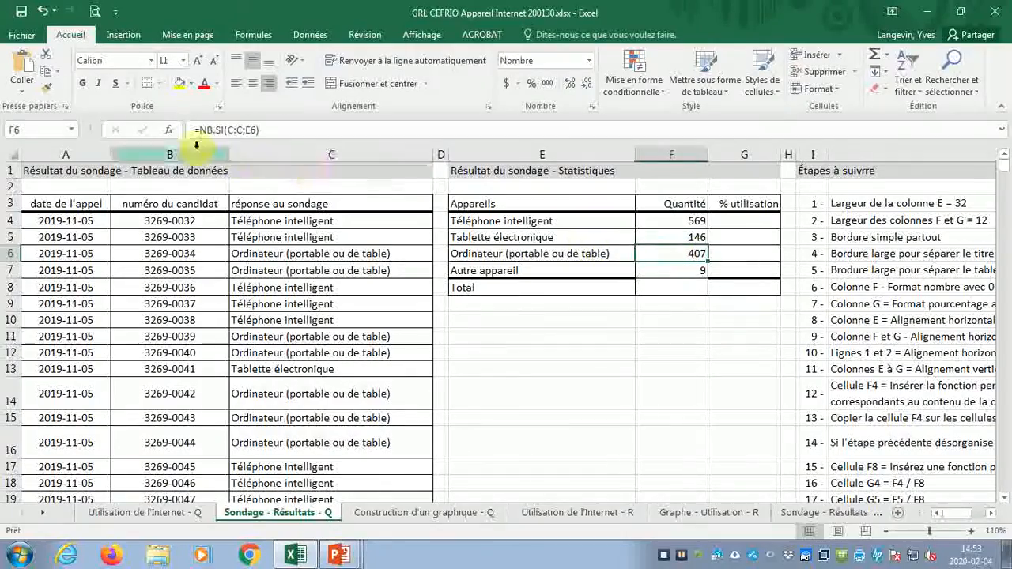
pyautogui.click(169, 130)
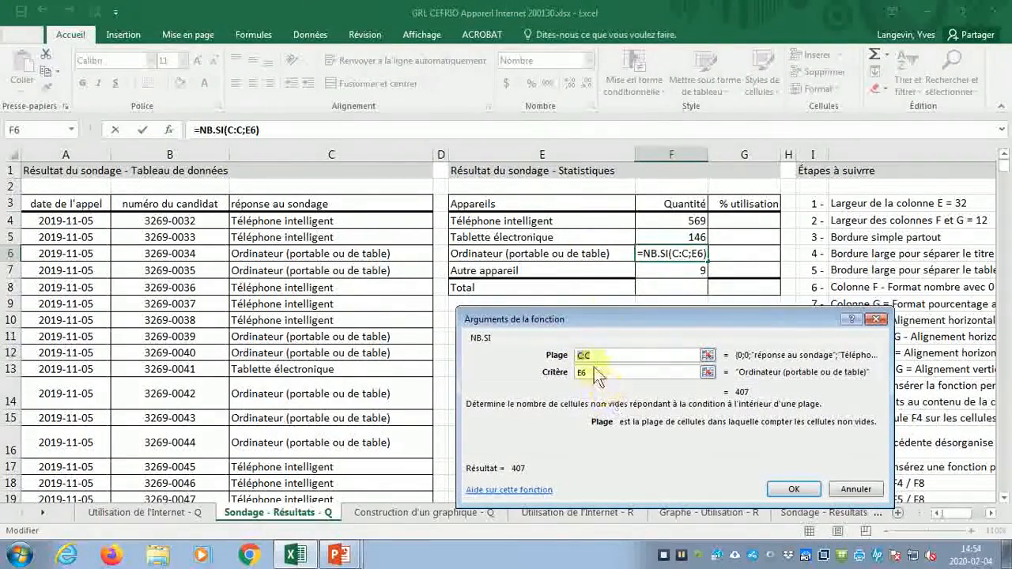
pyautogui.click(791, 489)
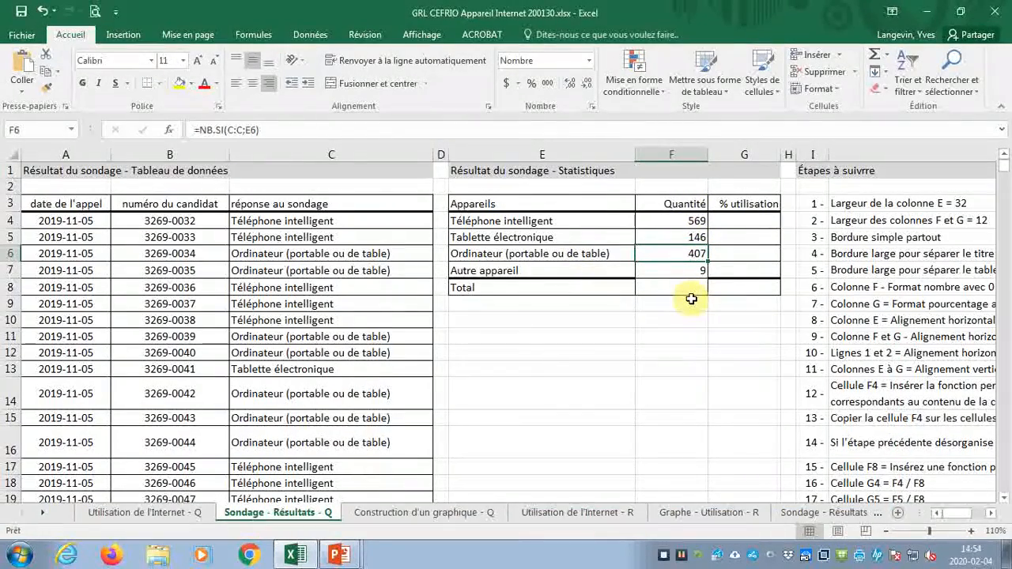
# Examine the device labels in cells E4 to E7 that serve as counting criteria.
pyautogui.click(594, 220)
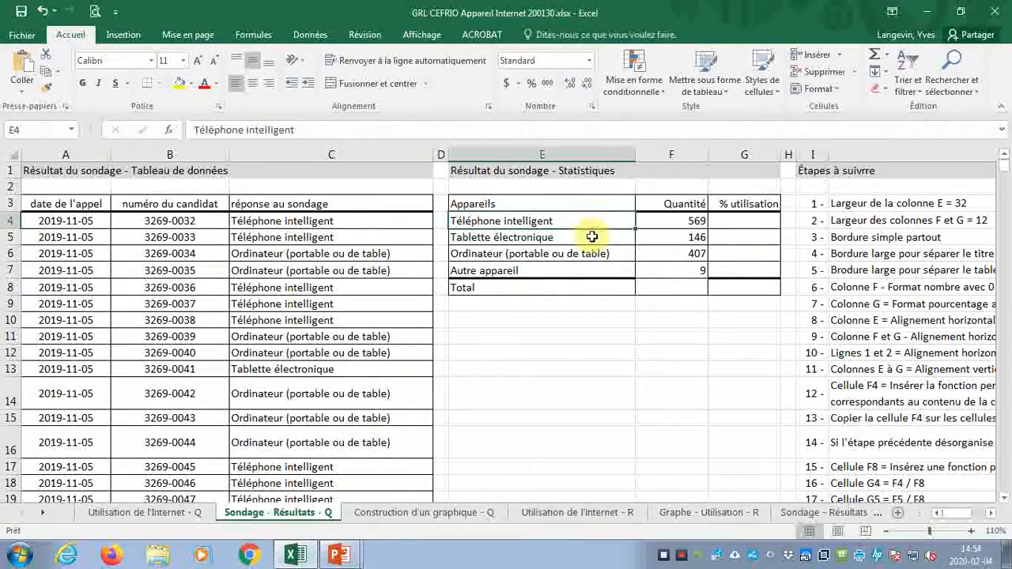
pyautogui.click(592, 237)
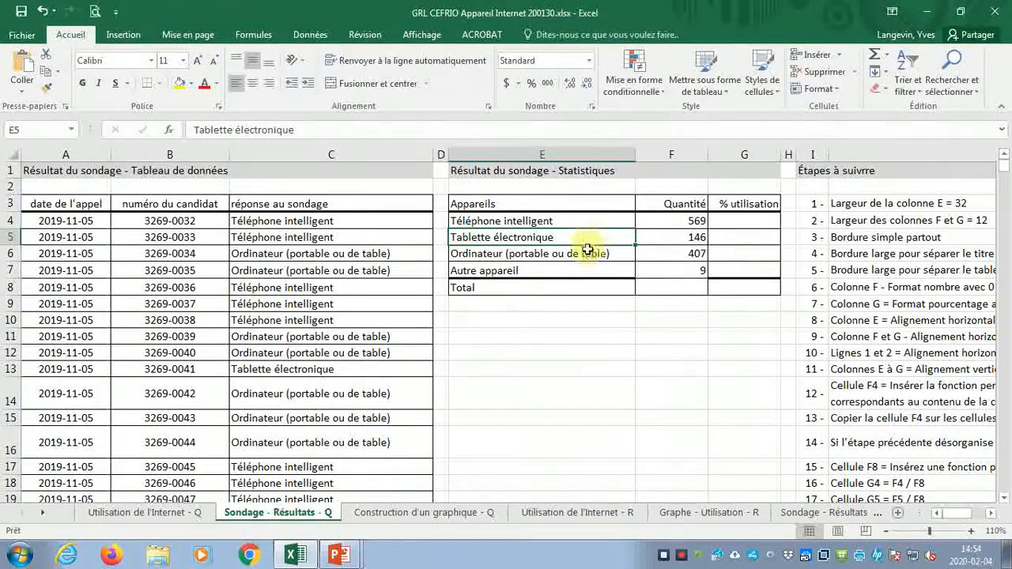
pyautogui.click(588, 251)
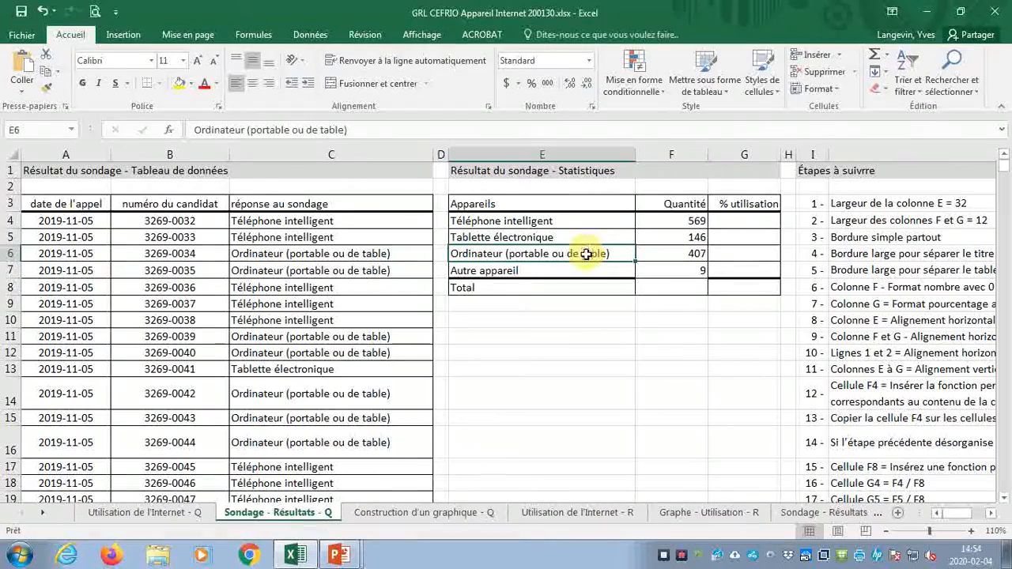
pyautogui.click(584, 270)
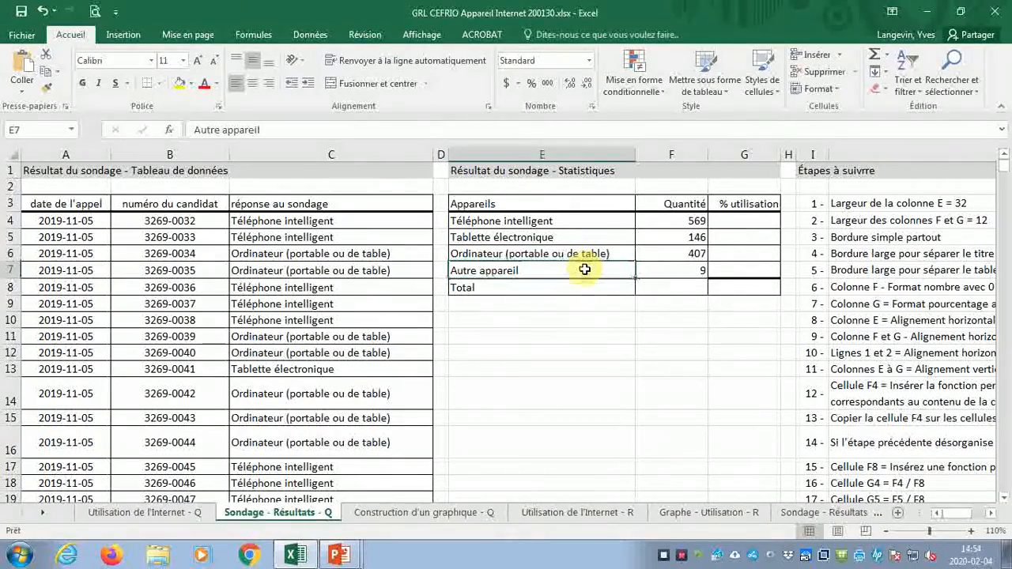
pyautogui.click(594, 223)
pyautogui.click(590, 238)
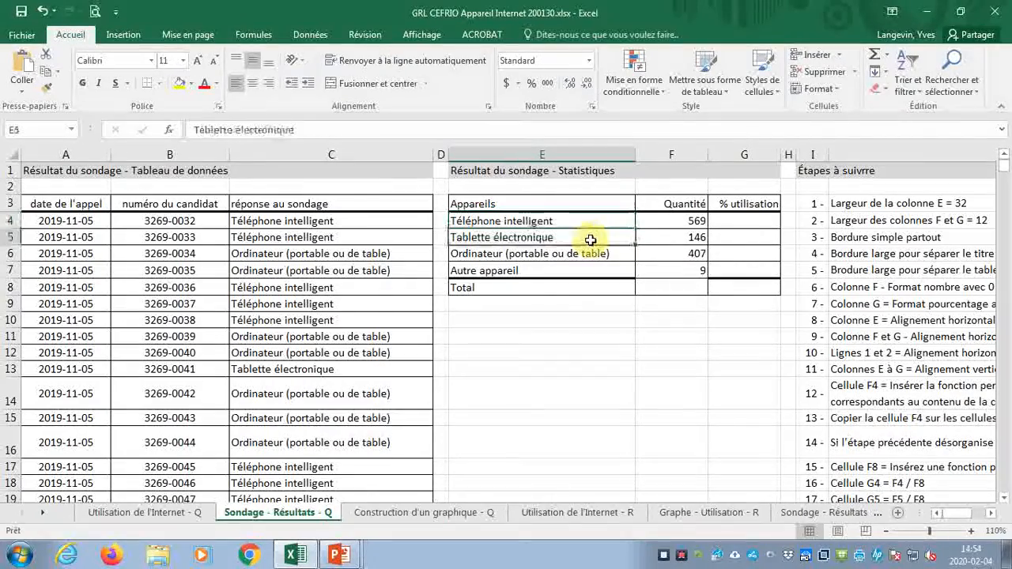
pyautogui.click(589, 255)
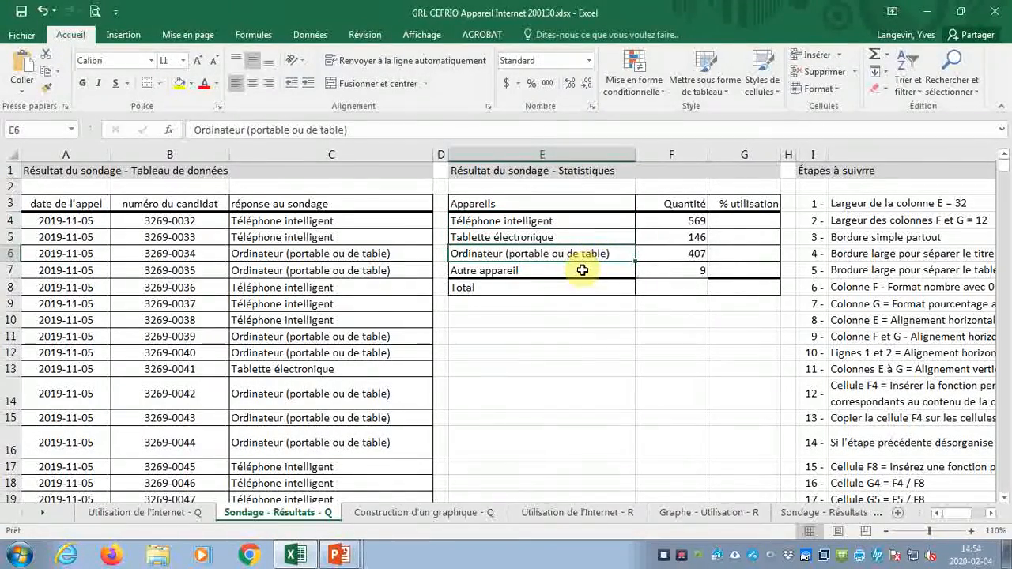
pyautogui.click(582, 270)
# Restore the thick bottom border of cell F7, between the "Autre appareil" and Total rows.
pyautogui.click(671, 366)
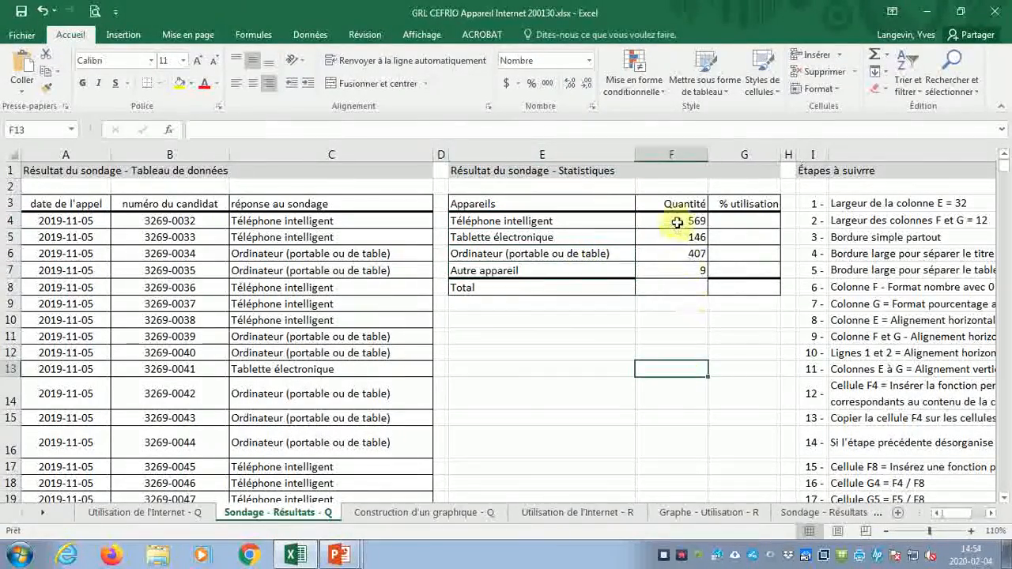
pyautogui.moveTo(673, 271); pyautogui.dragTo(672, 287)
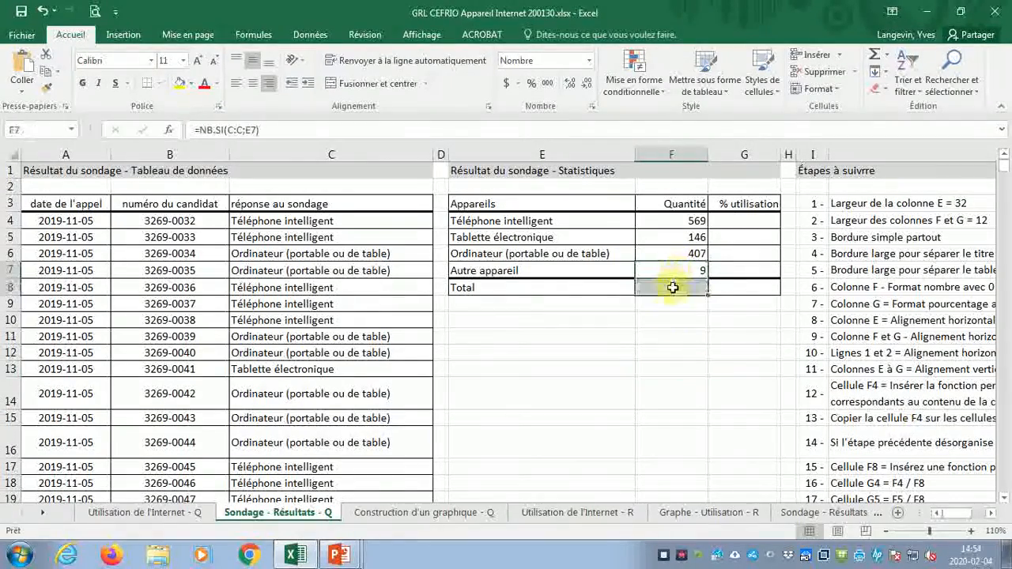
pyautogui.click(669, 336)
pyautogui.click(666, 271)
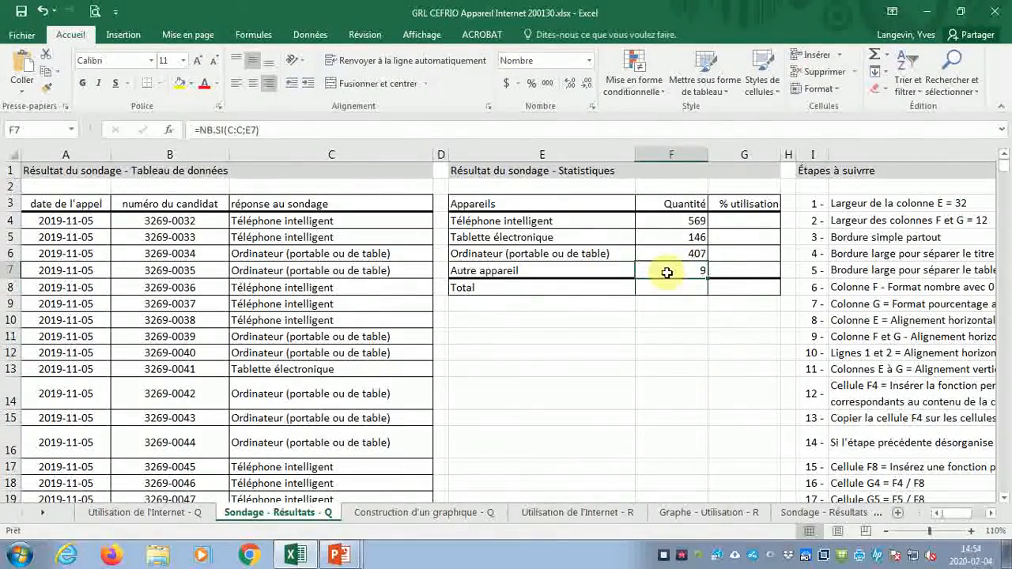
pyautogui.rightClick(667, 272)
pyautogui.click(704, 450)
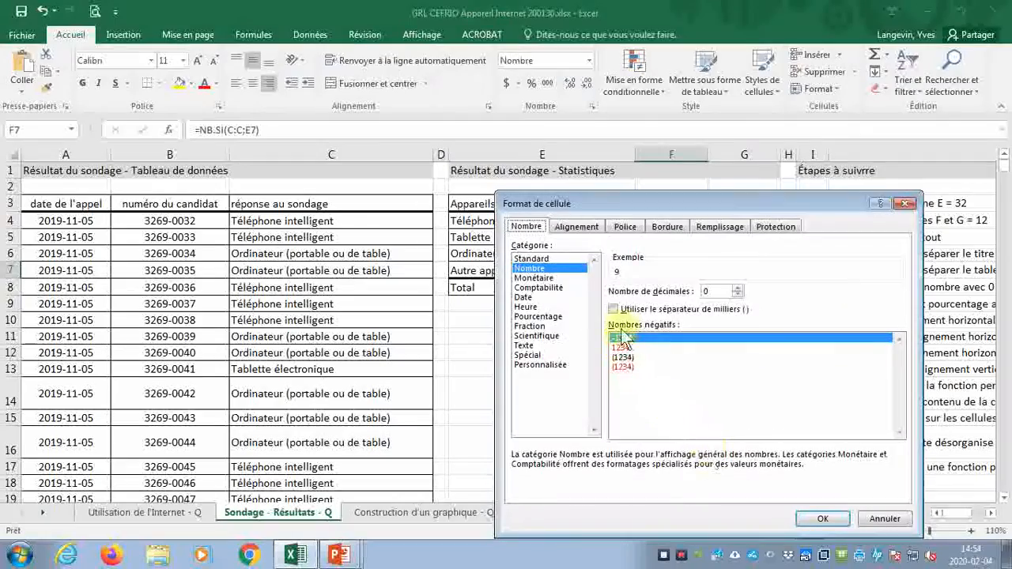
pyautogui.click(666, 226)
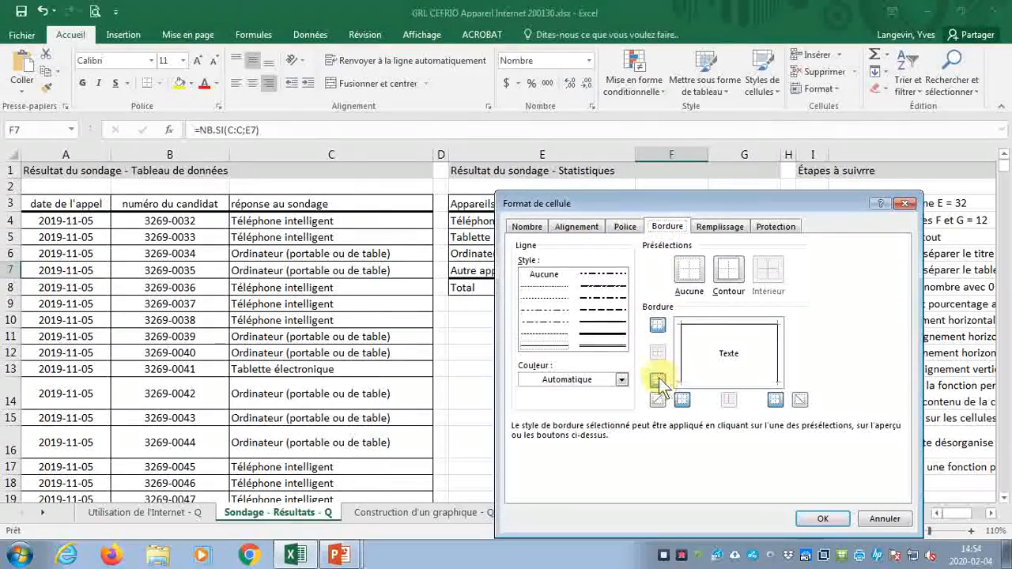
pyautogui.click(607, 332)
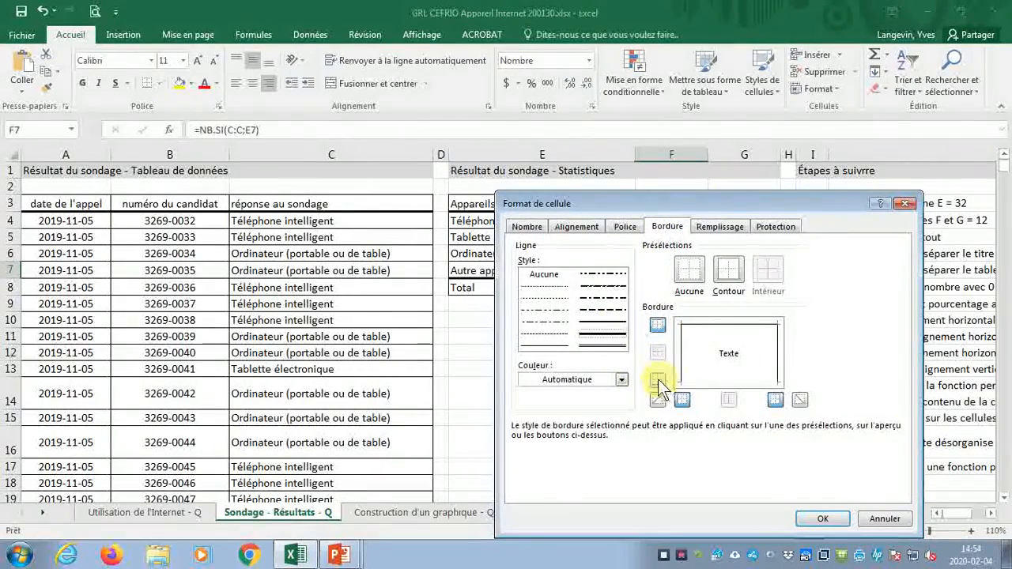
pyautogui.click(821, 518)
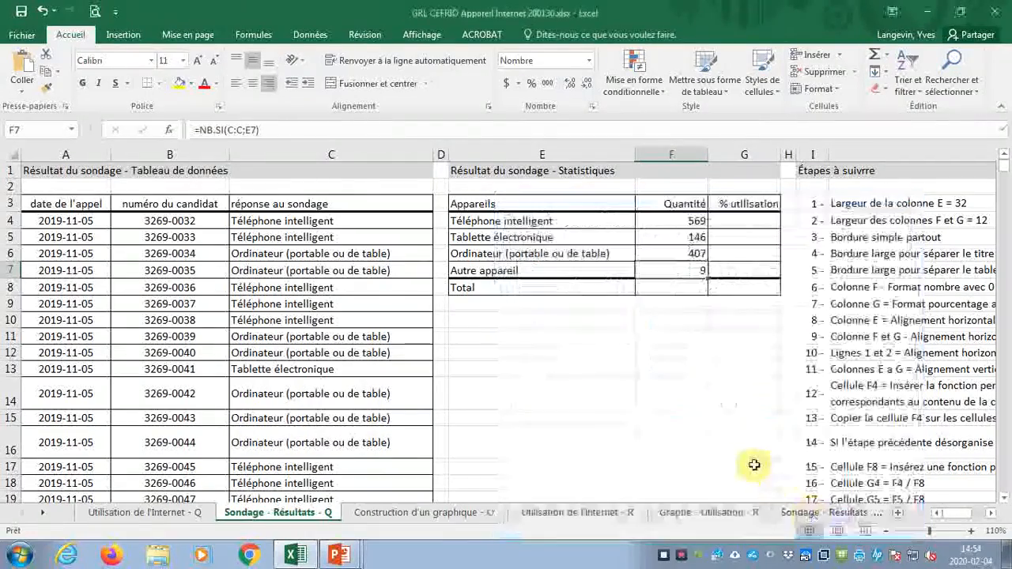
pyautogui.click(745, 451)
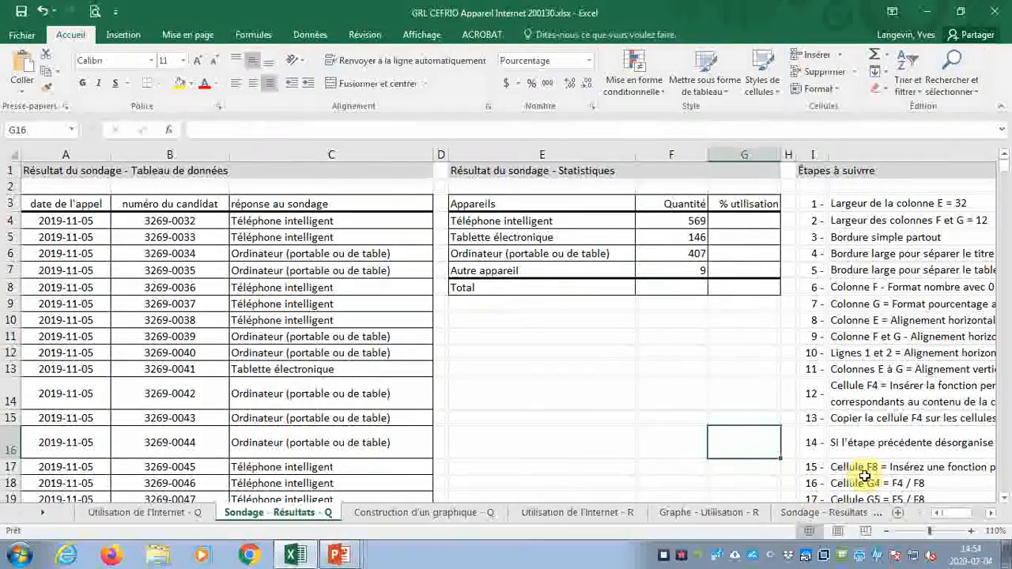
# Insert the SOMME function into the Total row's quantity cell F8, following instruction 15.
pyautogui.click(859, 419)
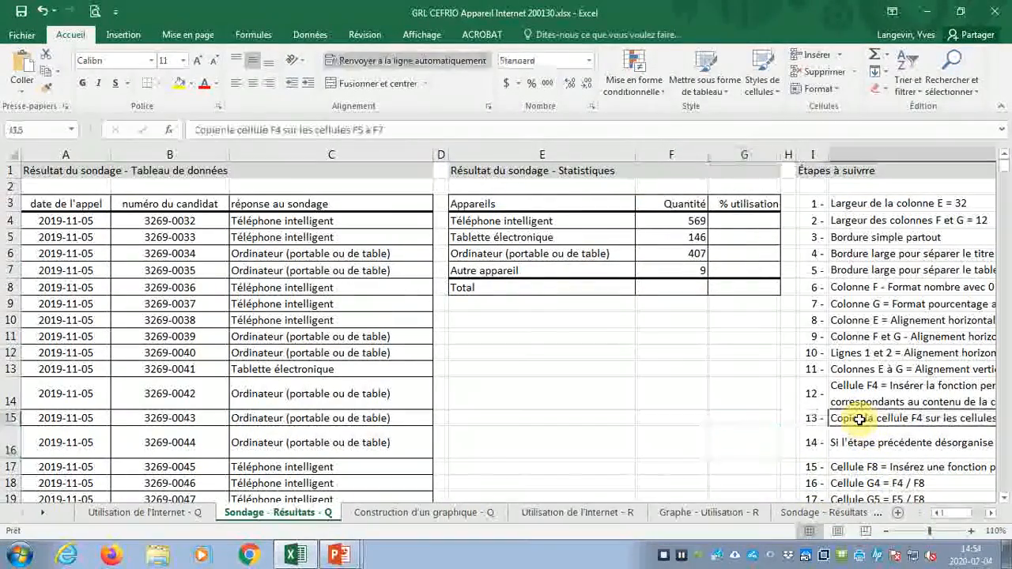
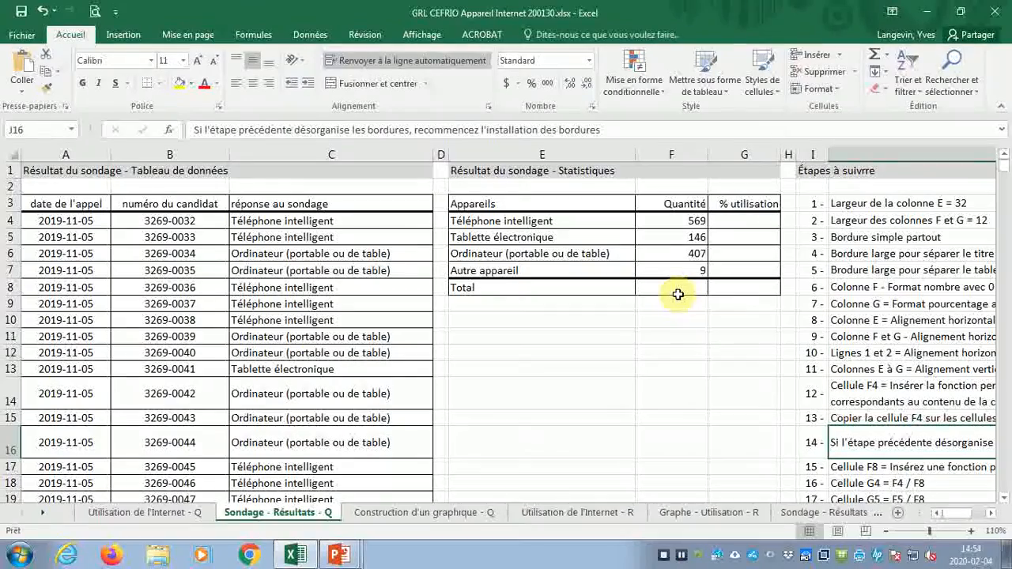
pyautogui.click(861, 466)
pyautogui.click(679, 289)
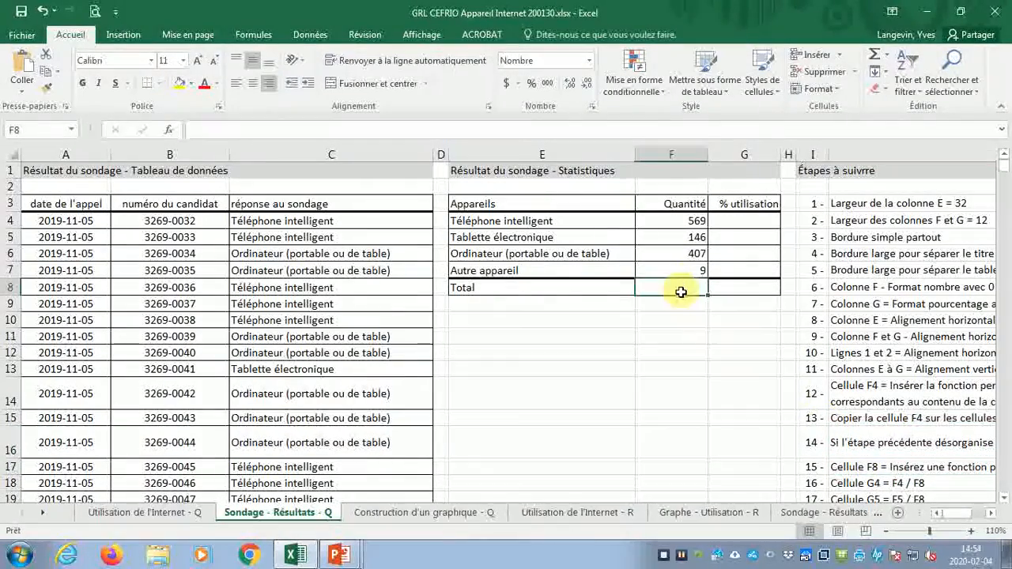
pyautogui.click(990, 513)
pyautogui.click(990, 513)
pyautogui.click(991, 513)
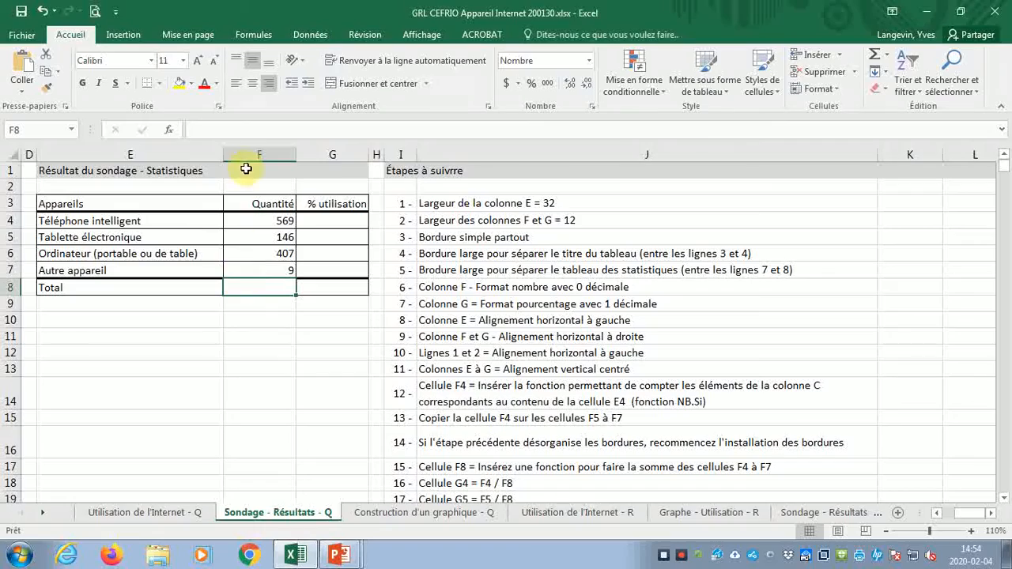
pyautogui.click(171, 130)
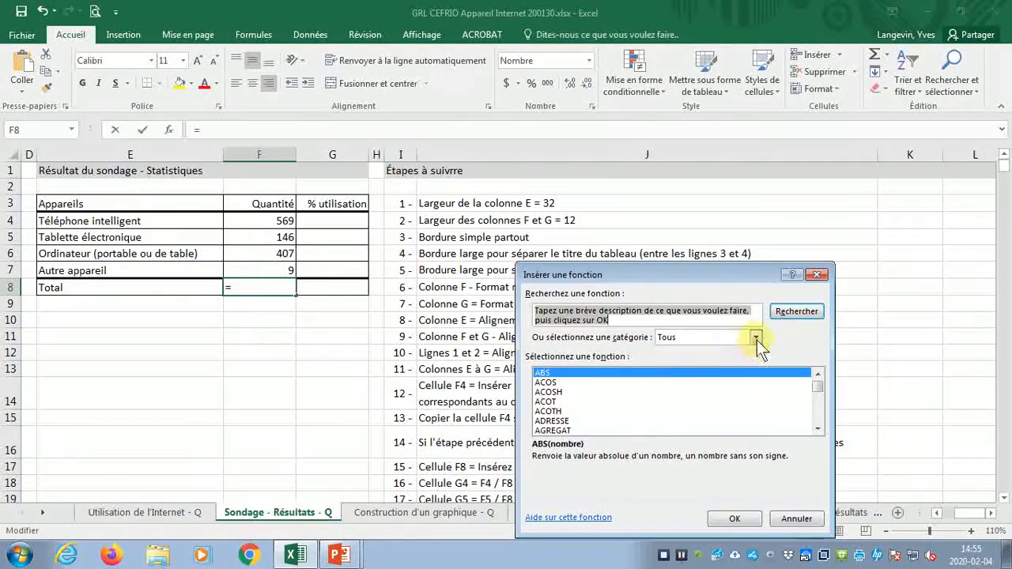
pyautogui.click(756, 340)
pyautogui.click(756, 341)
pyautogui.click(690, 412)
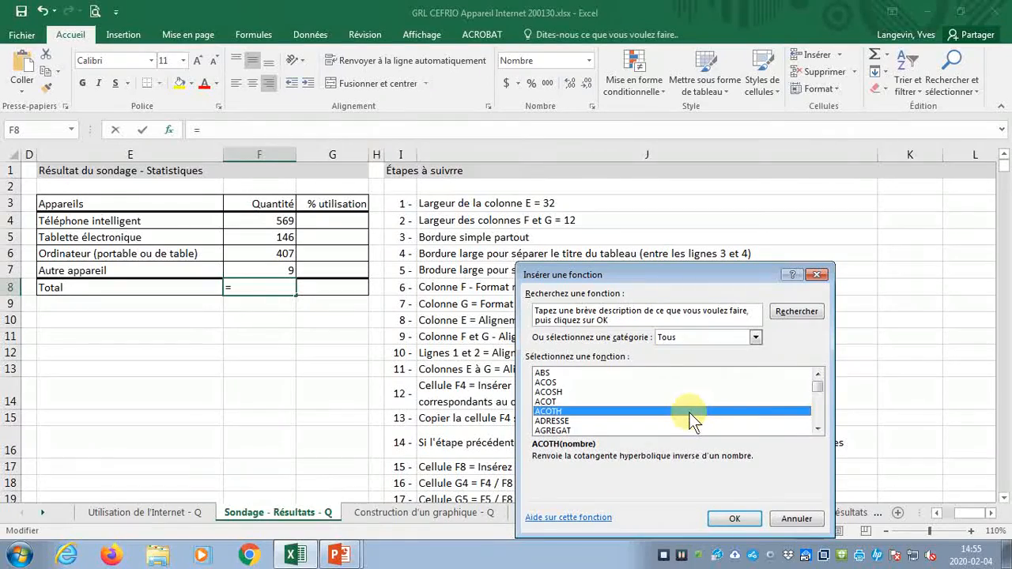
pyautogui.write('som')
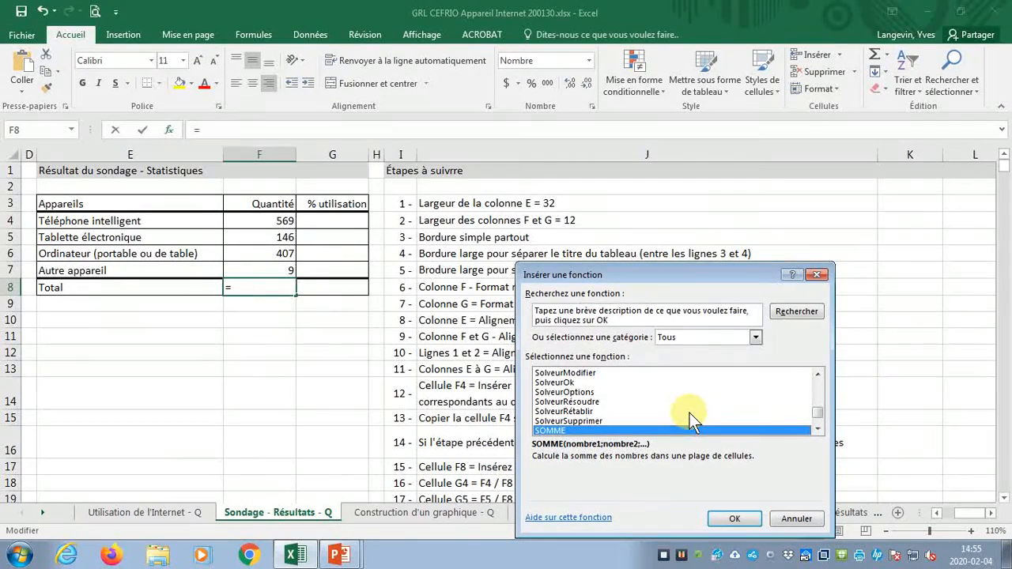
pyautogui.press('Return')
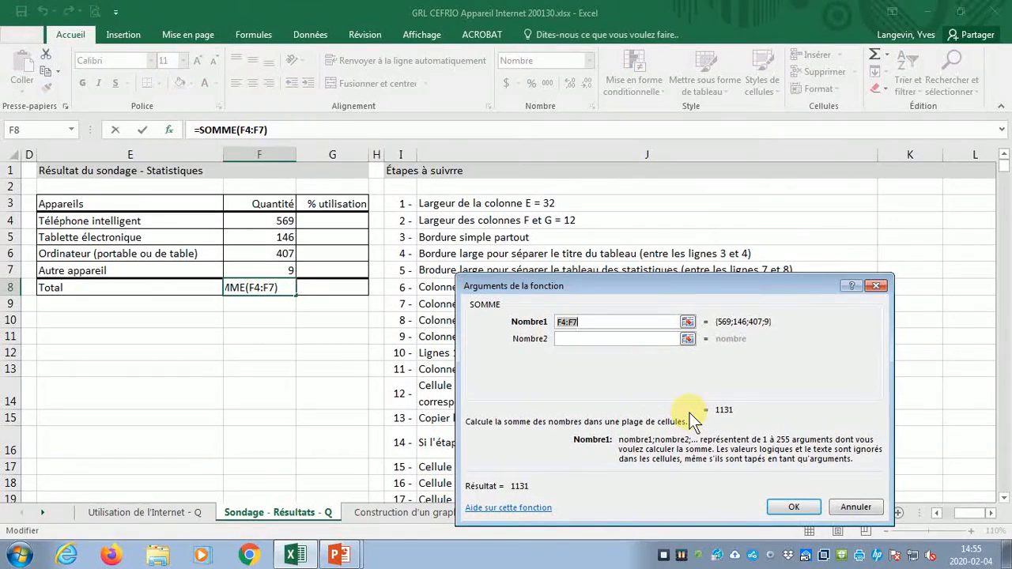
# Replace the suggested SOMME argument by selecting the range F4:F7 in the sheet, and apply the formula.
pyautogui.press('Delete')
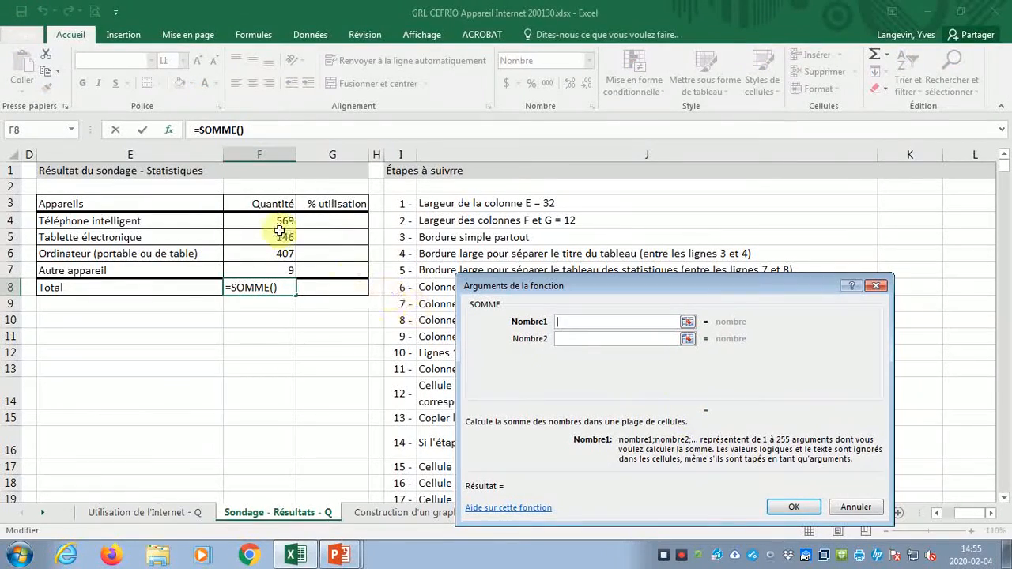
pyautogui.click(268, 223)
pyautogui.moveTo(268, 224); pyautogui.dragTo(267, 268)
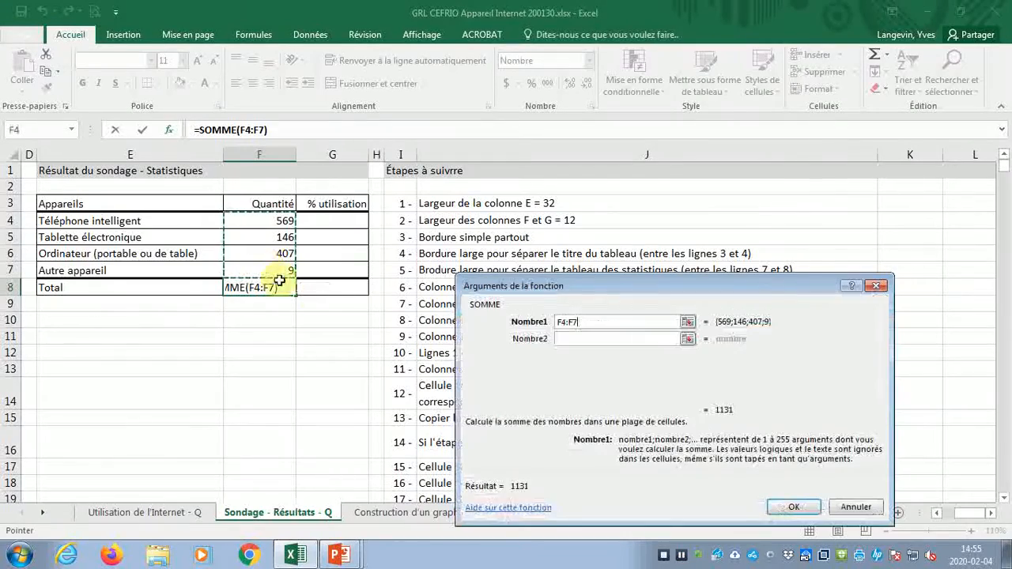
pyautogui.click(770, 509)
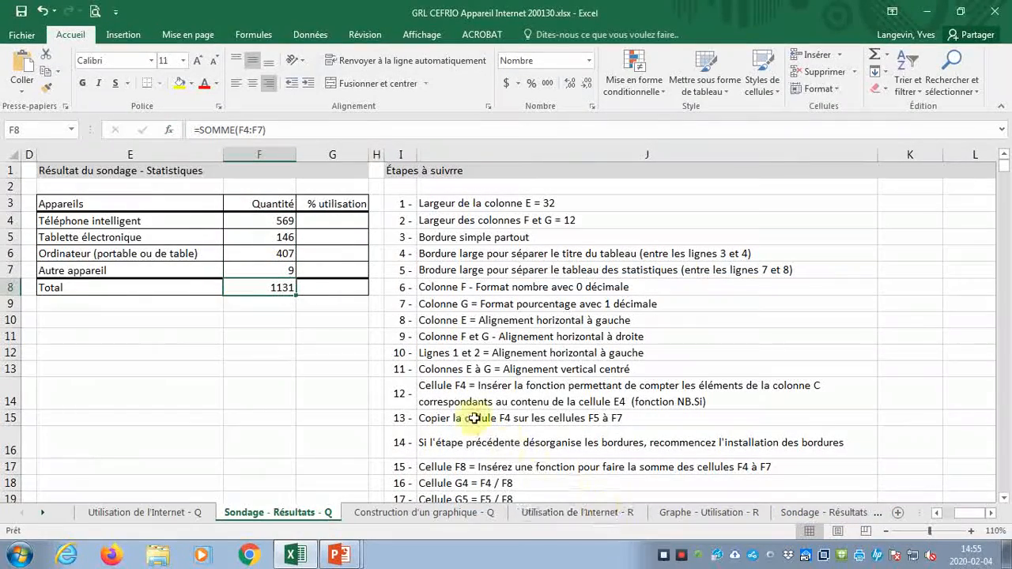
# Check the quantity formulas in F4 to F8 against the survey responses in column C.
pyautogui.click(267, 225)
pyautogui.click(266, 237)
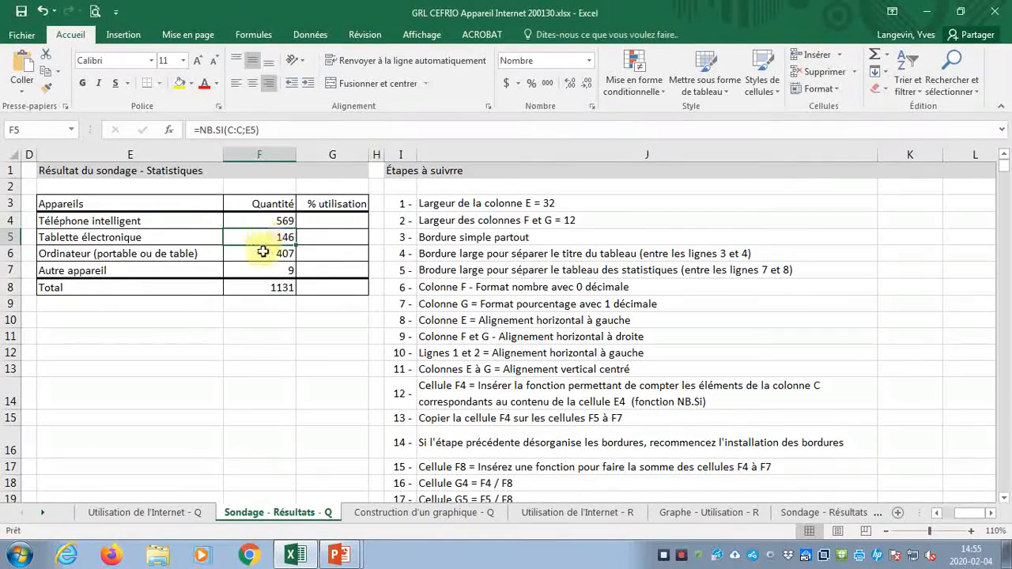
pyautogui.click(263, 252)
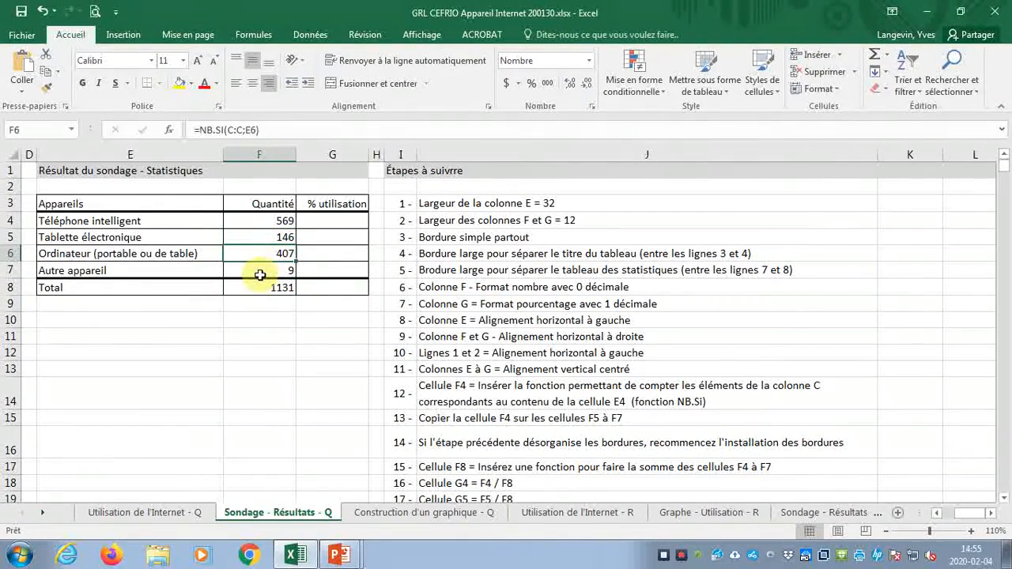
pyautogui.click(259, 275)
pyautogui.click(258, 287)
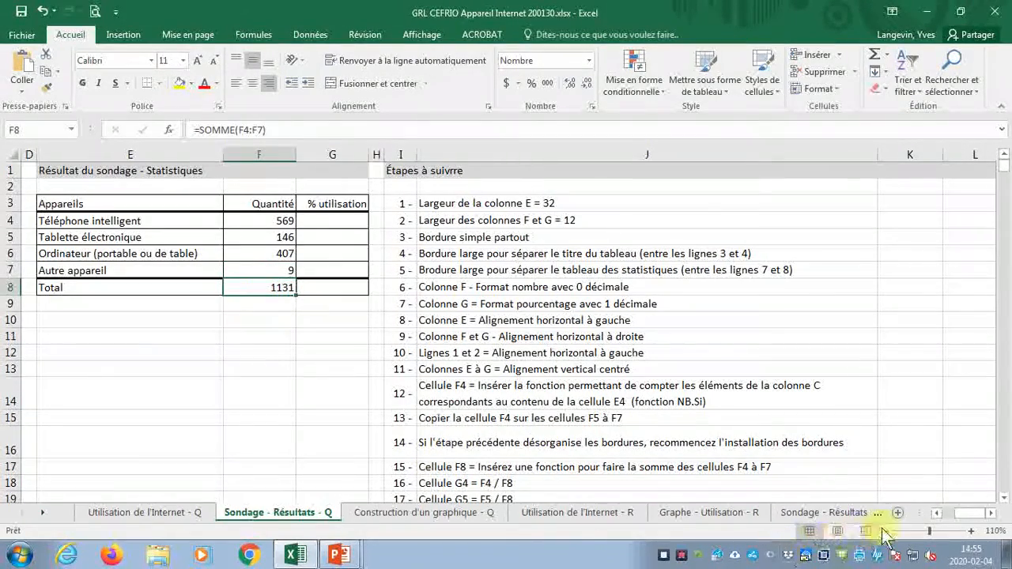
pyautogui.click(938, 516)
pyautogui.click(937, 516)
pyautogui.click(937, 516)
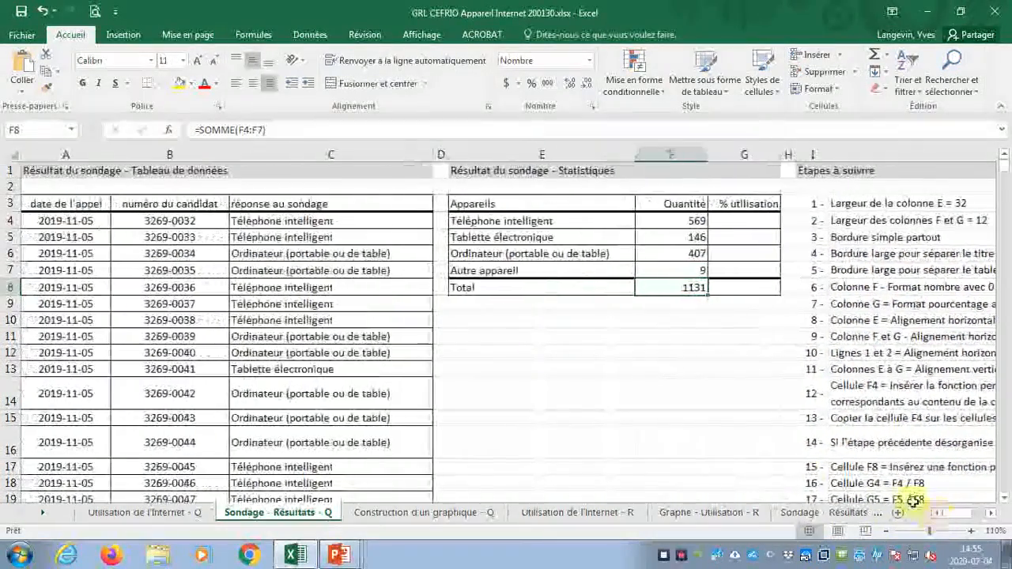
pyautogui.moveTo(341, 222); pyautogui.dragTo(346, 405)
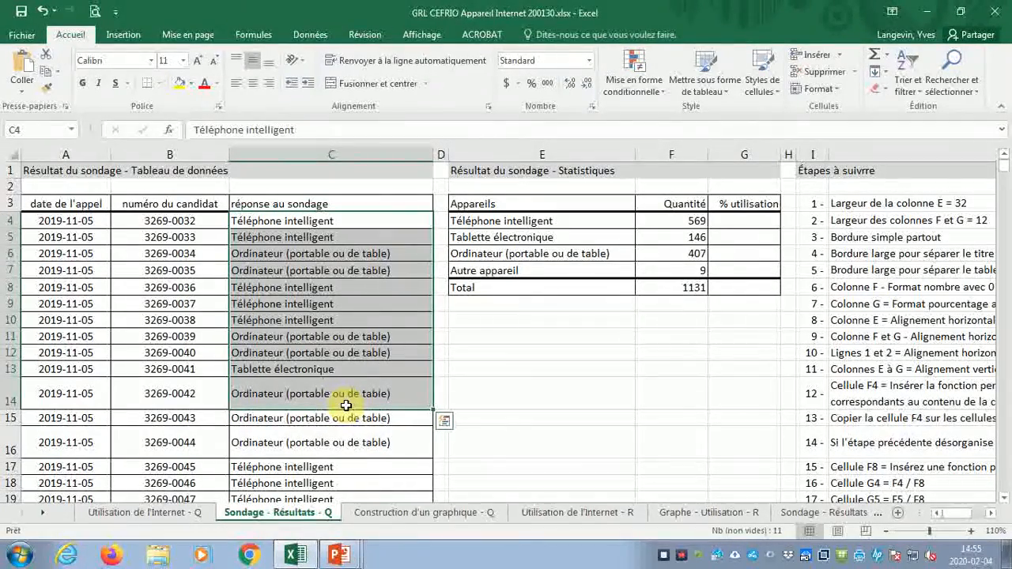
# Read instructions 16 to 20 to find the formulas required for the % utilisation cells G4 to G7.
pyautogui.click(747, 217)
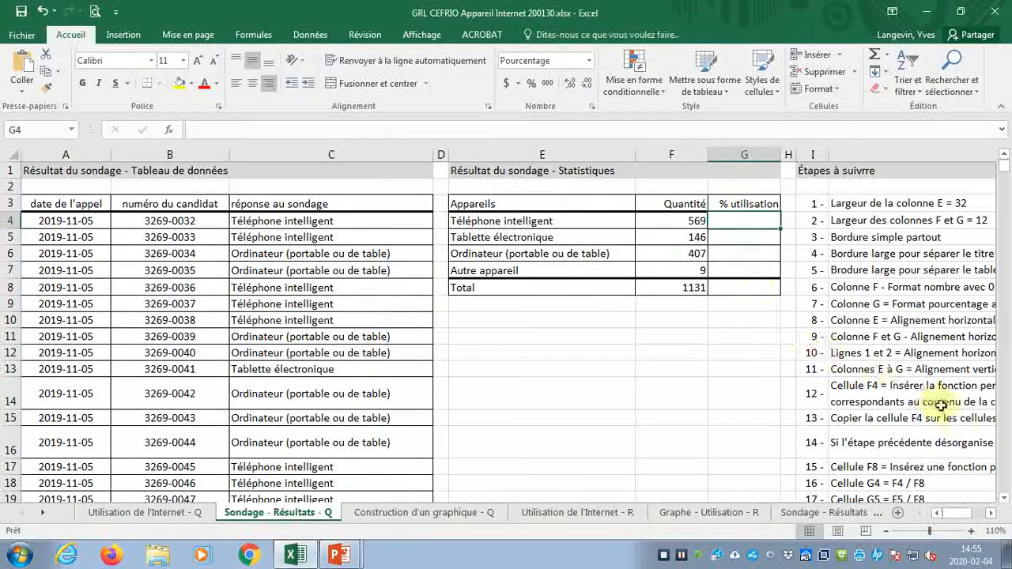
pyautogui.click(991, 513)
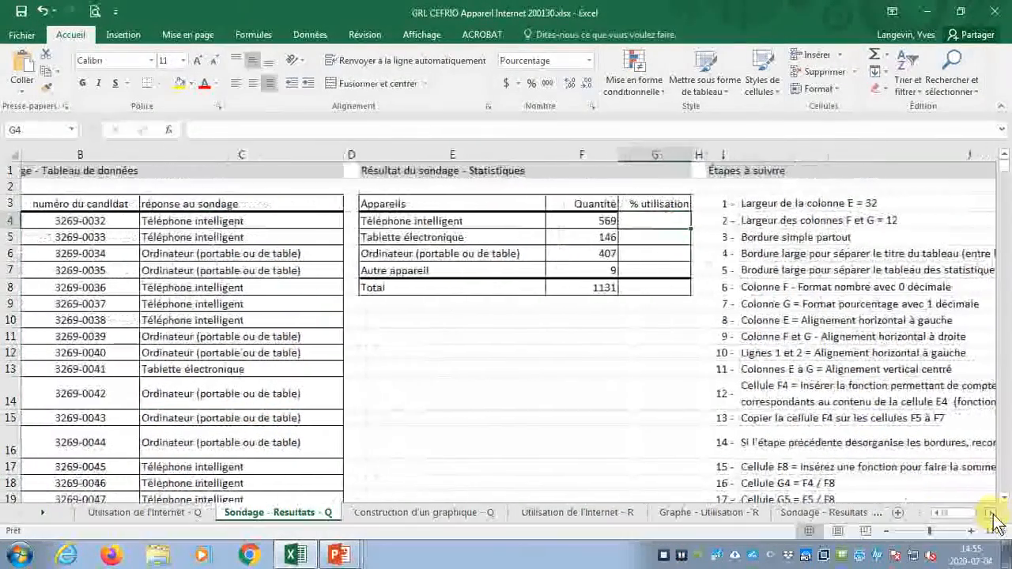
pyautogui.click(991, 513)
pyautogui.click(992, 513)
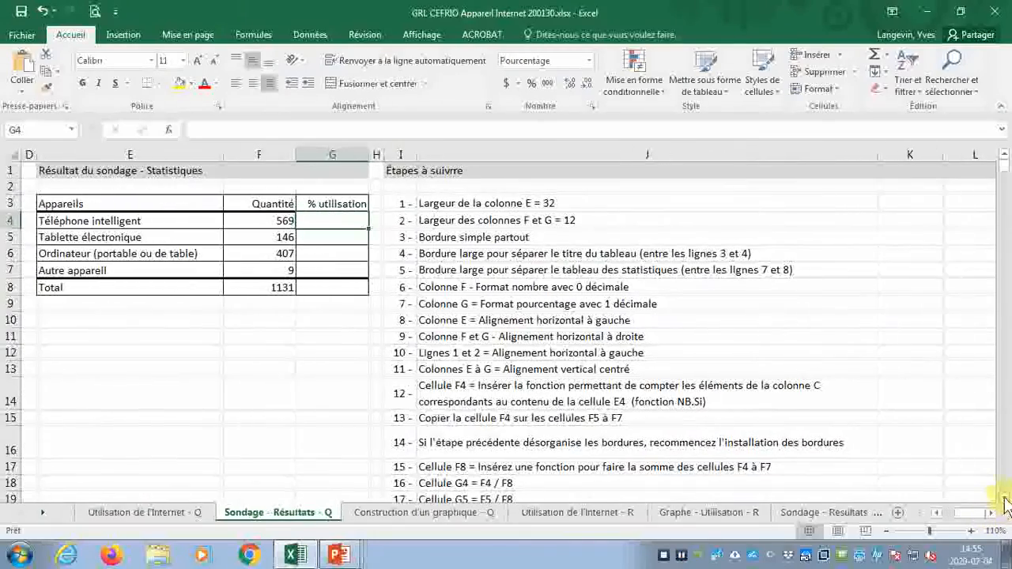
pyautogui.click(1004, 500)
pyautogui.click(1004, 499)
pyautogui.click(1004, 499)
pyautogui.click(1004, 500)
pyautogui.click(1004, 500)
pyautogui.click(1004, 499)
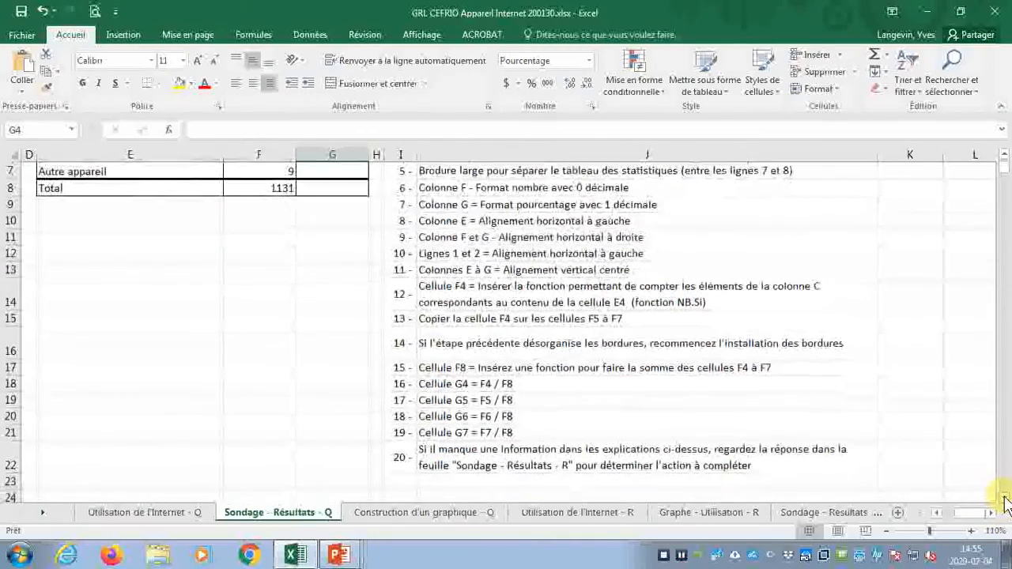
pyautogui.click(503, 384)
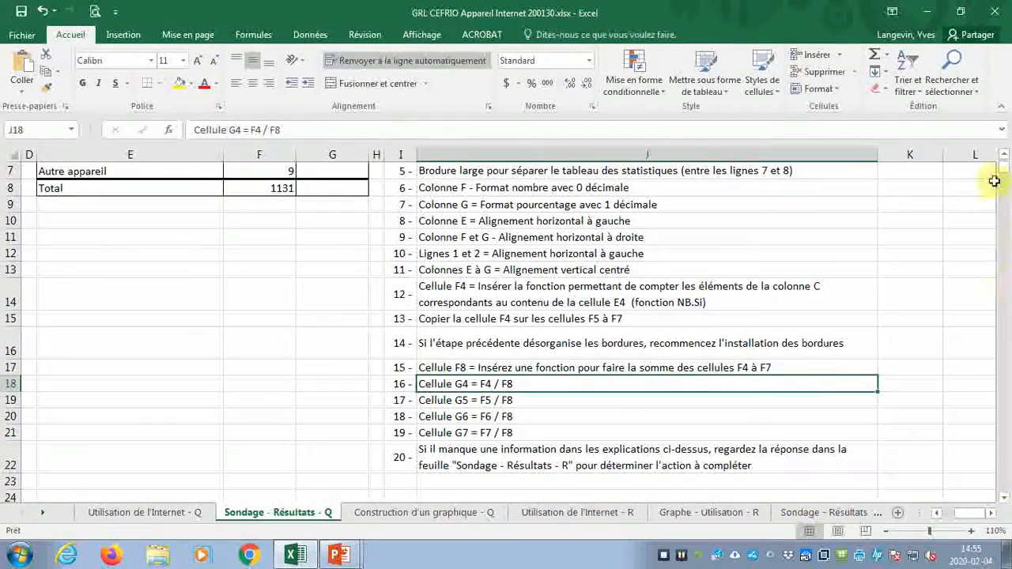
pyautogui.click(1003, 156)
pyautogui.click(1004, 155)
pyautogui.click(1004, 156)
pyautogui.click(1004, 156)
pyautogui.click(1004, 156)
pyautogui.click(1004, 156)
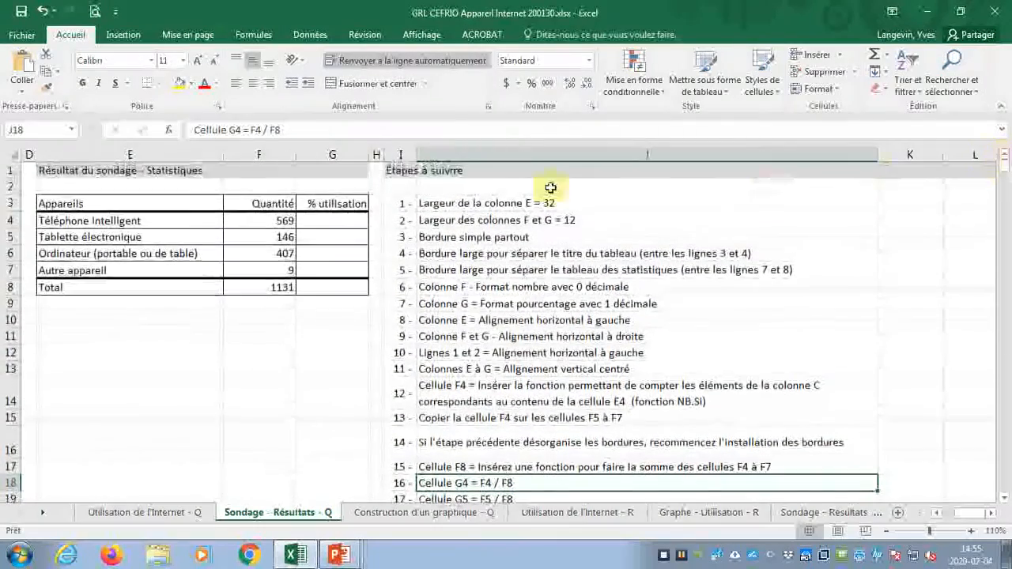
pyautogui.click(332, 222)
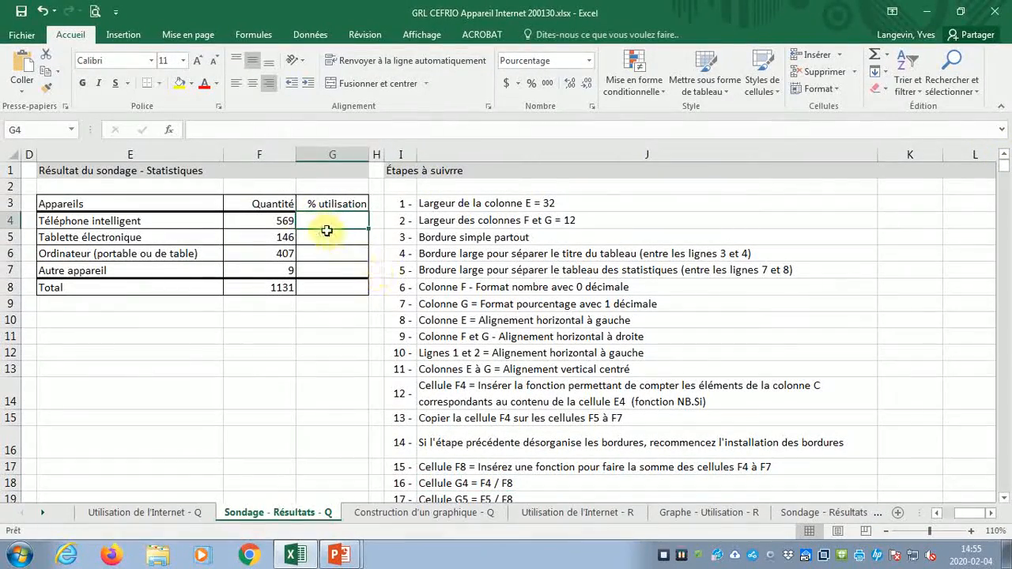
pyautogui.moveTo(312, 219); pyautogui.dragTo(293, 238)
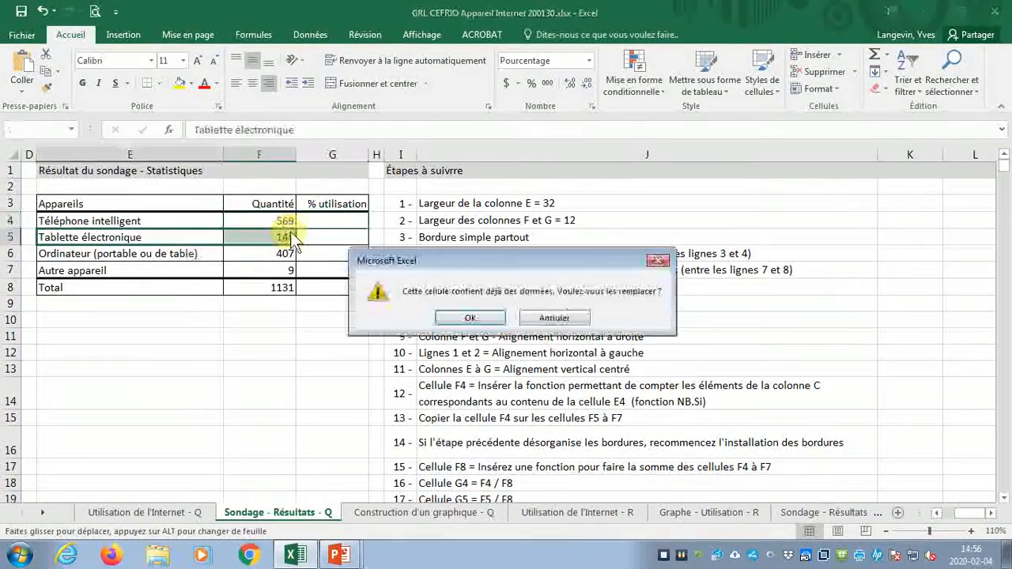
pyautogui.click(553, 318)
# Calculate the usage percentage of Téléphone intelligent in cell G4 with the formula =F4/F8.
pyautogui.click(319, 223)
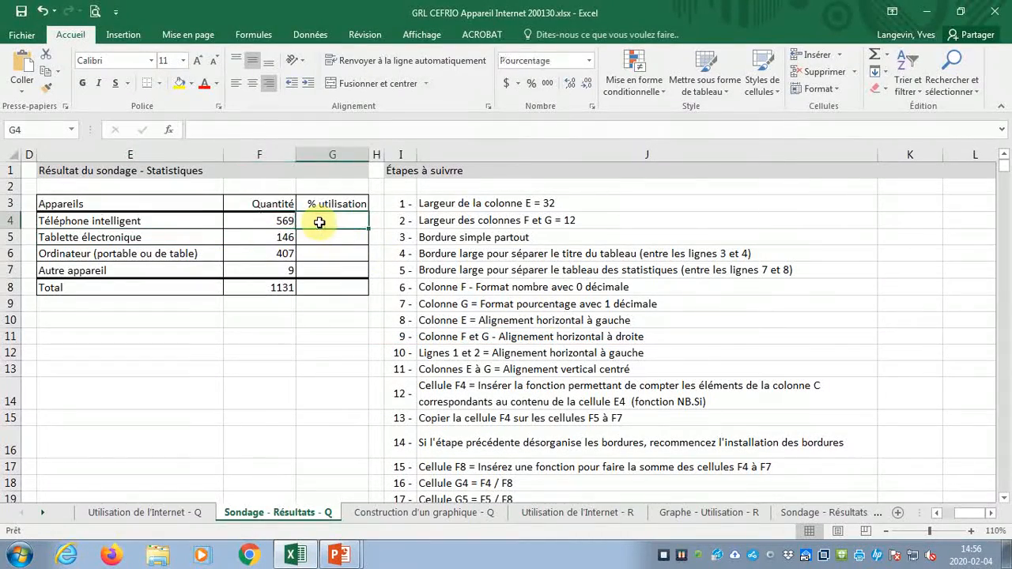
pyautogui.write('=')
pyautogui.click(274, 223)
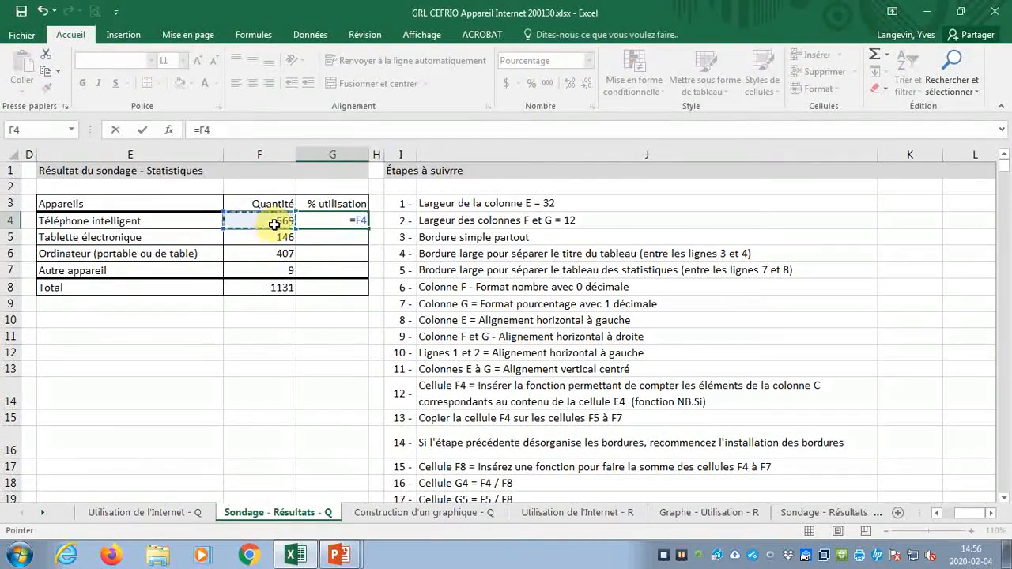
pyautogui.write('/')
pyautogui.click(271, 288)
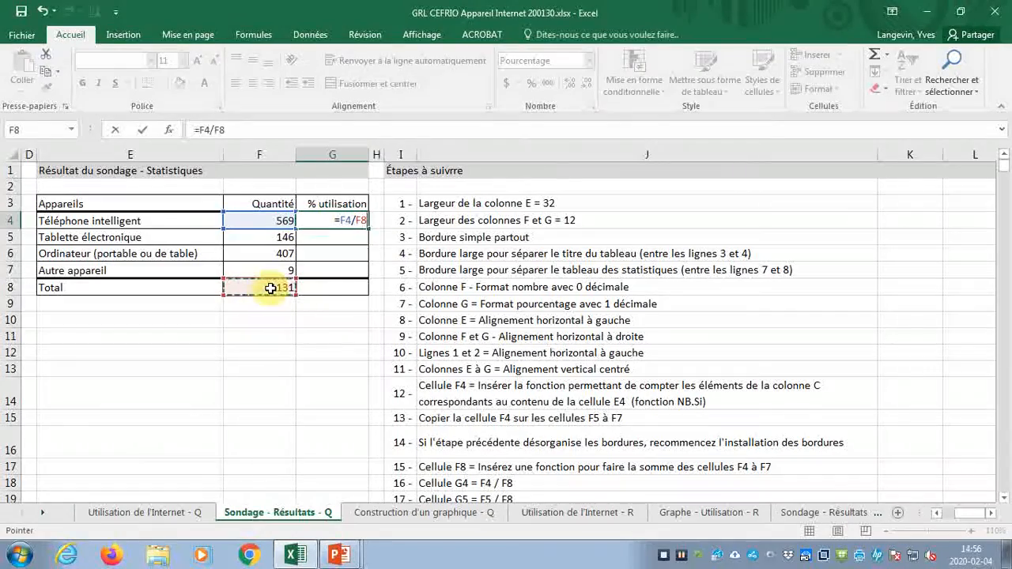
pyautogui.press('Return')
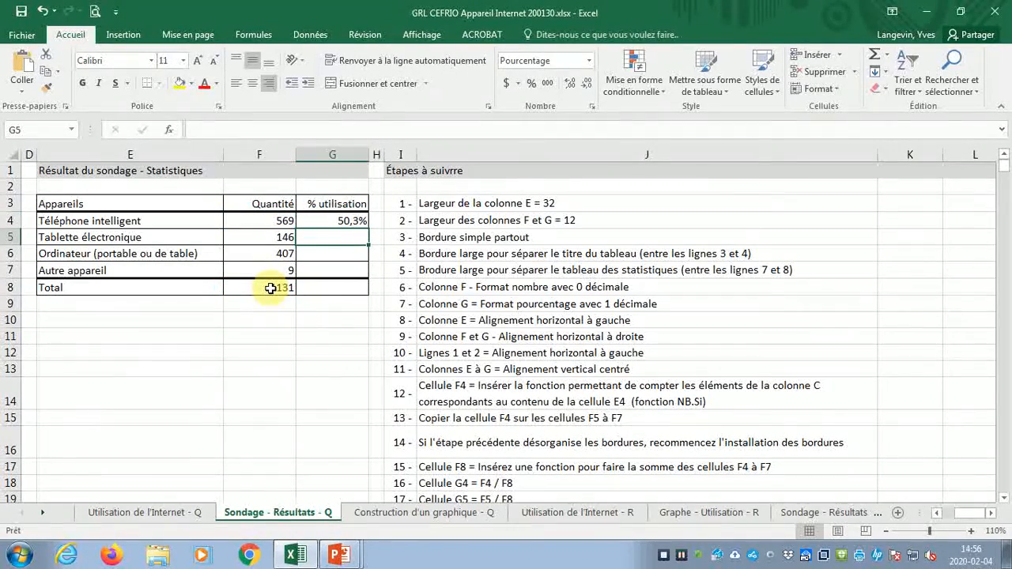
# Calculate the usage percentage of Tablette électronique in cell G5 with the formula =F5/F8.
pyautogui.write('=')
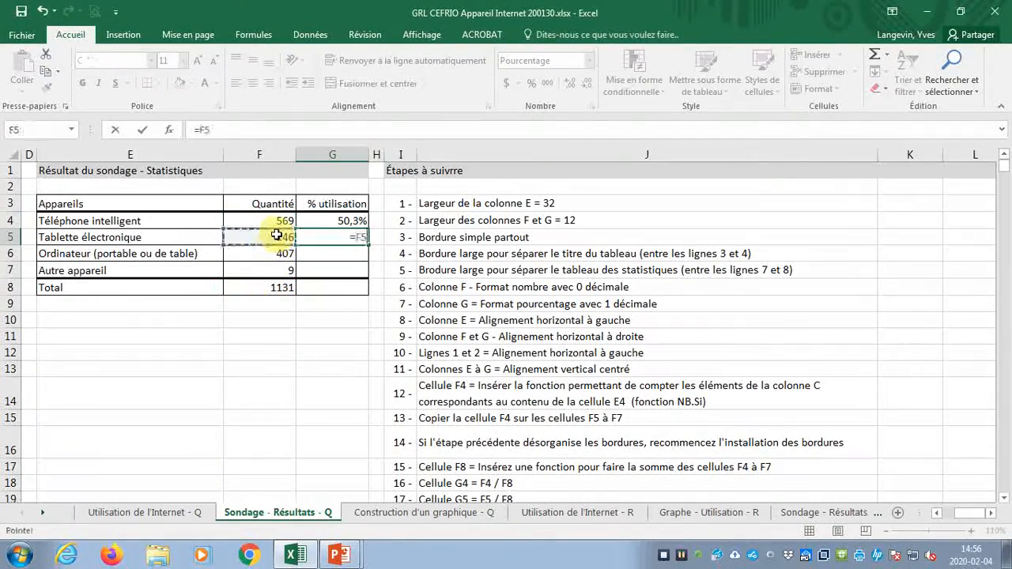
pyautogui.write('/')
pyautogui.click(264, 287)
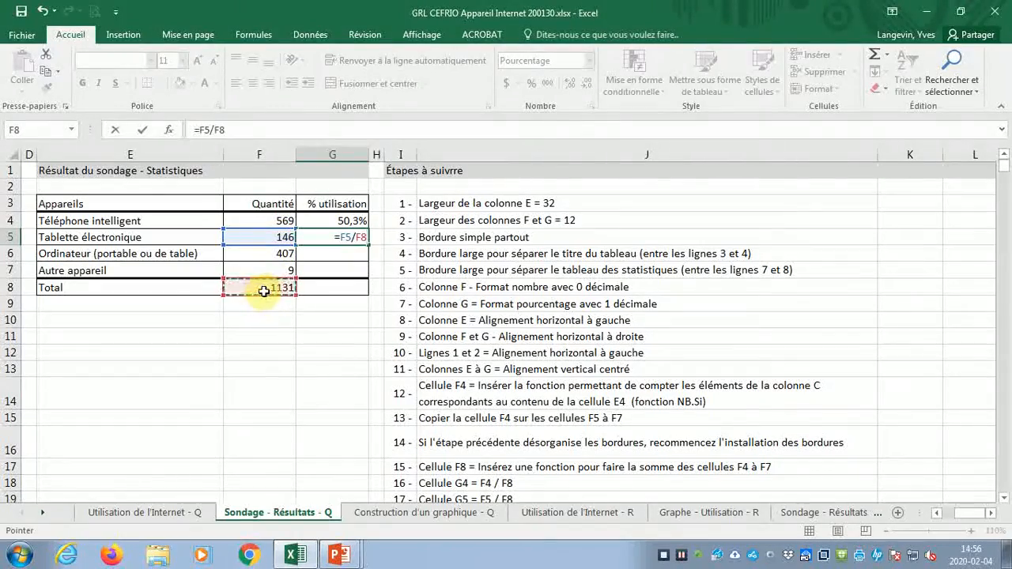
pyautogui.press('Return')
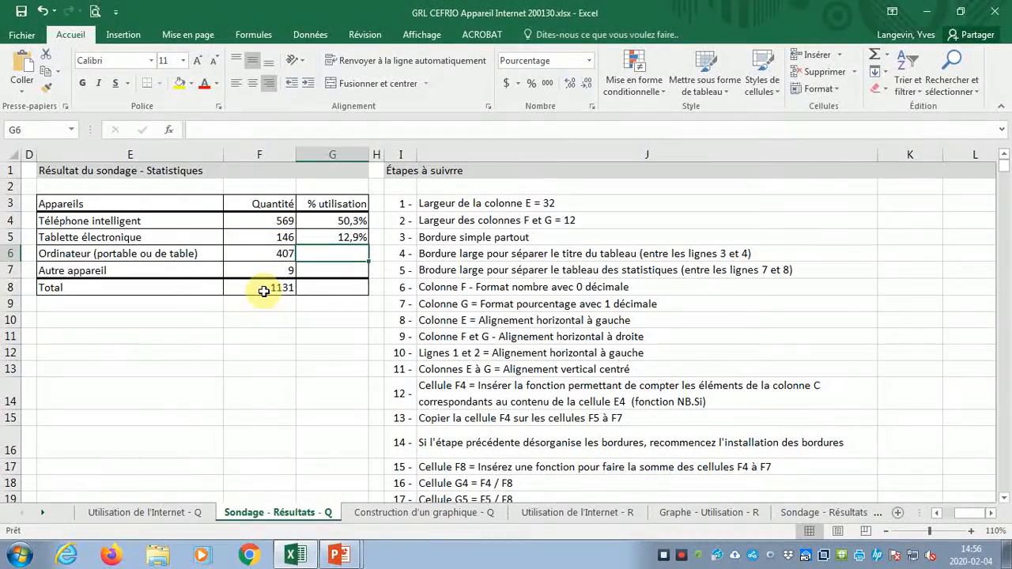
# Calculate the usage percentage of Ordinateur (portable ou de table) in cell G6 with the formula =F6/F8.
pyautogui.write('=')
pyautogui.click(276, 255)
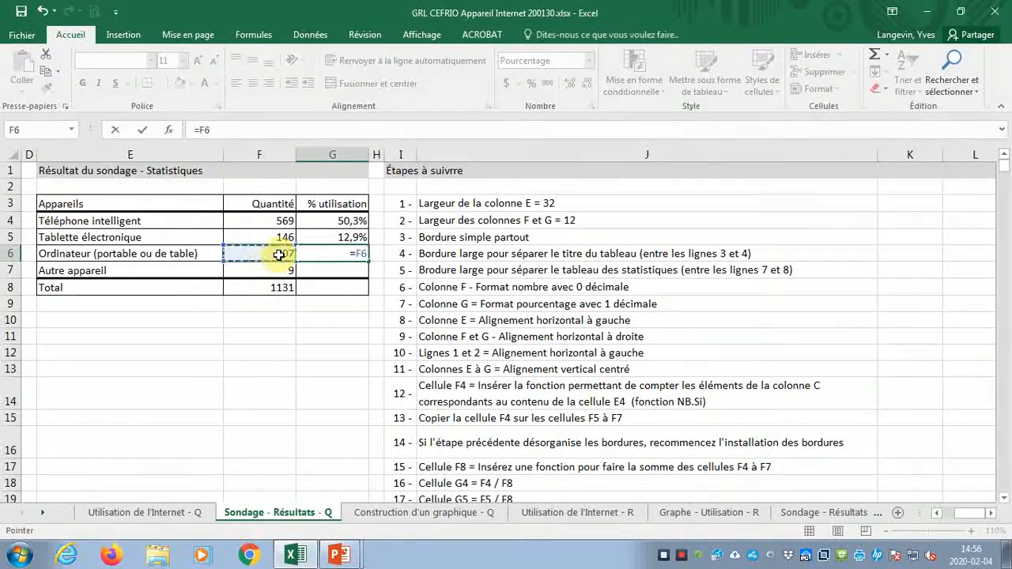
pyautogui.write('/')
pyautogui.click(274, 286)
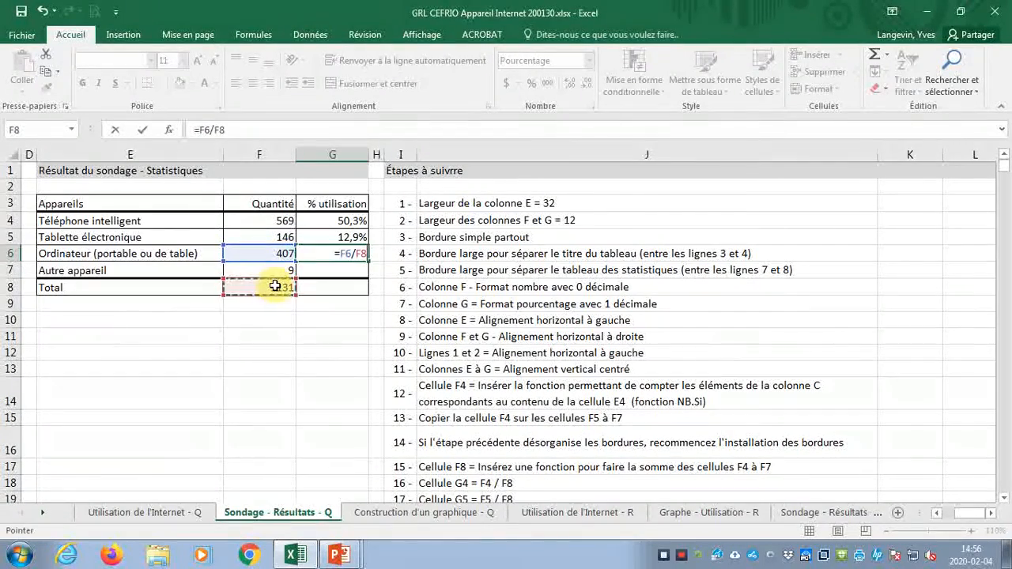
pyautogui.press('Return')
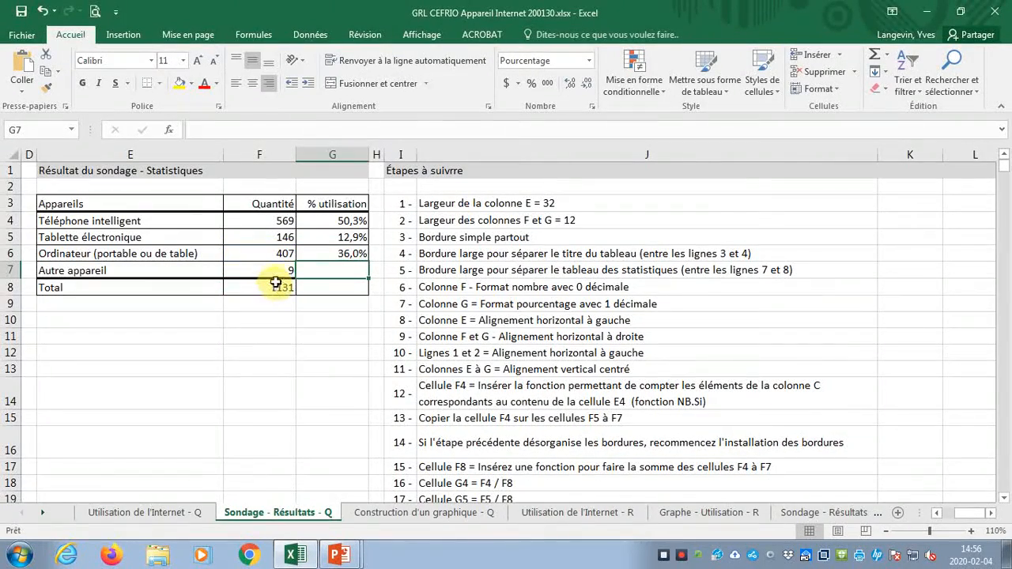
# Calculate the usage percentage of Autre appareil in cell G7 with the formula =F7/F8.
pyautogui.write('=')
pyautogui.click(272, 271)
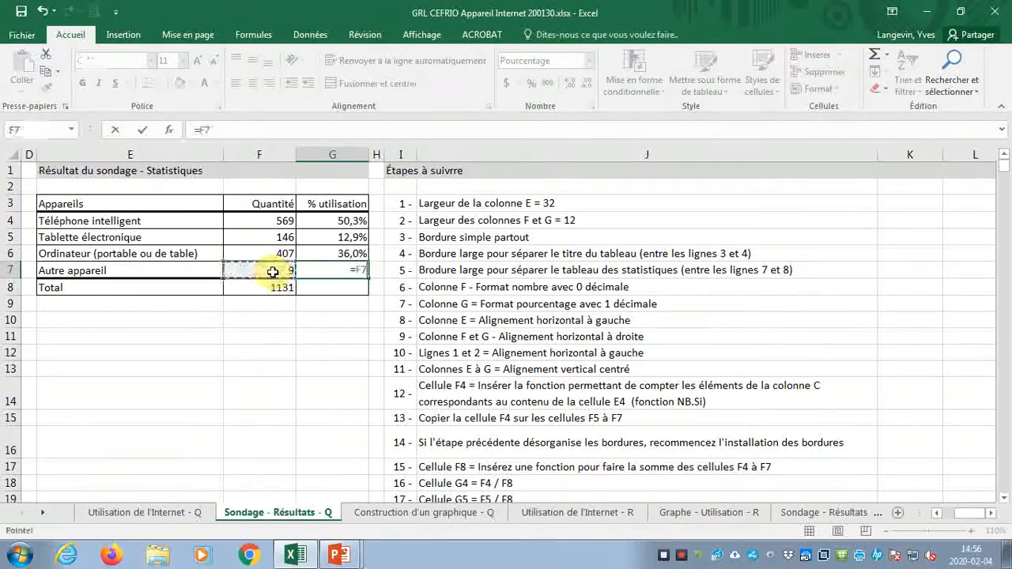
pyautogui.write('/')
pyautogui.click(268, 287)
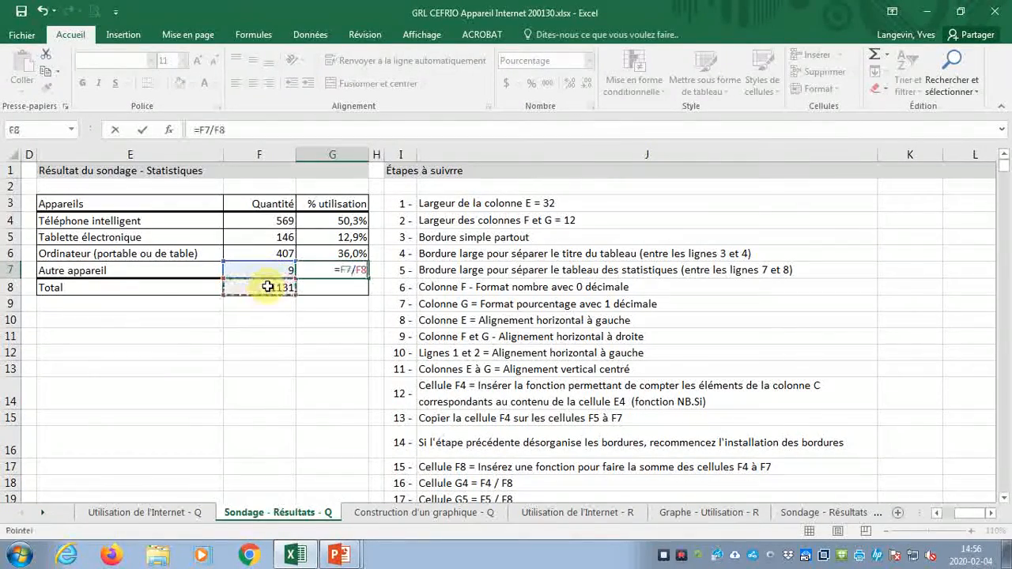
pyautogui.press('Return')
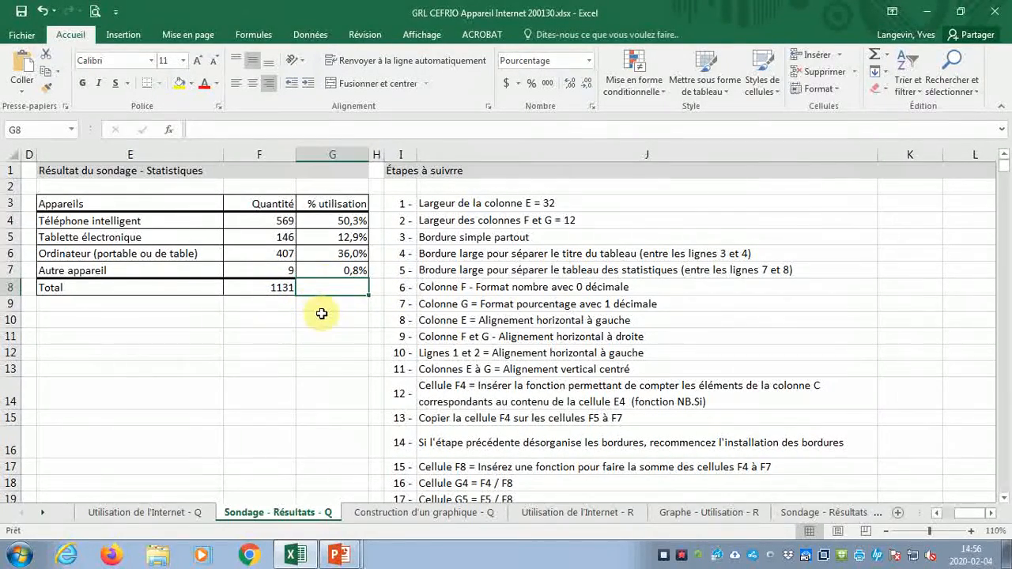
# Total the usage percentages in cell G8 by adding each cell individually with the formula =G4+G5+G6+G7.
pyautogui.write('=')
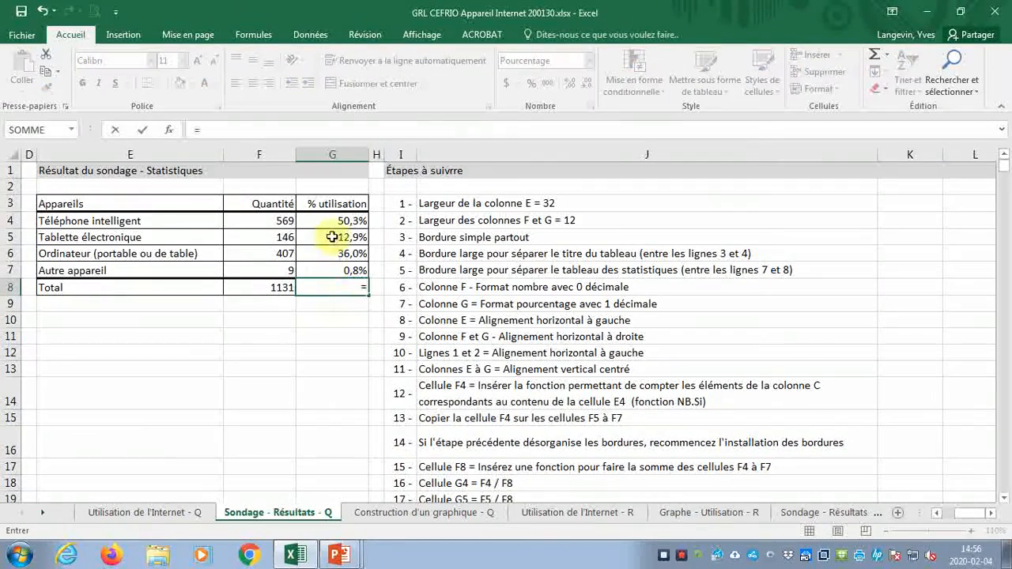
pyautogui.click(332, 225)
pyautogui.write('+')
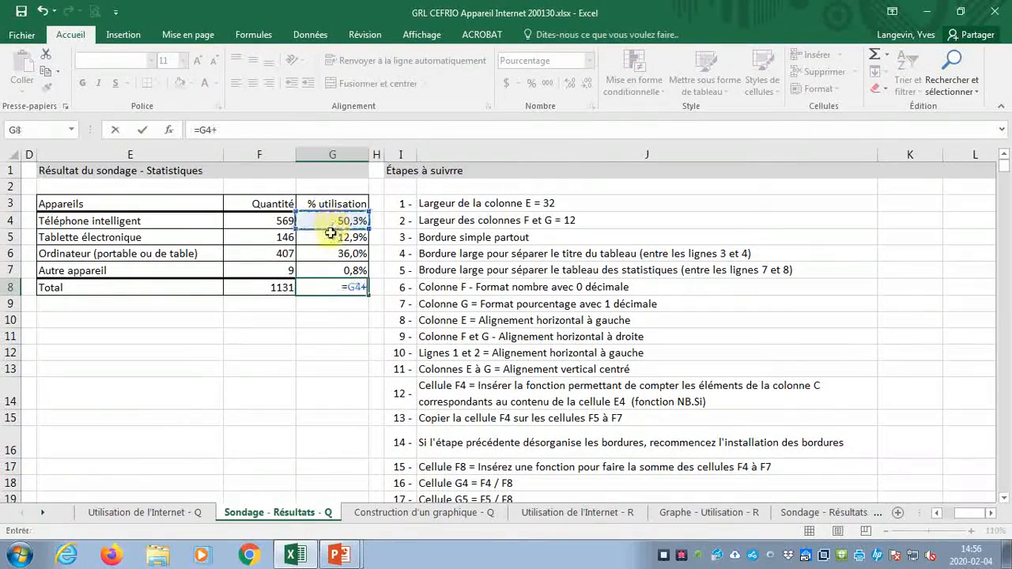
pyautogui.click(331, 237)
pyautogui.write('+')
pyautogui.click(329, 250)
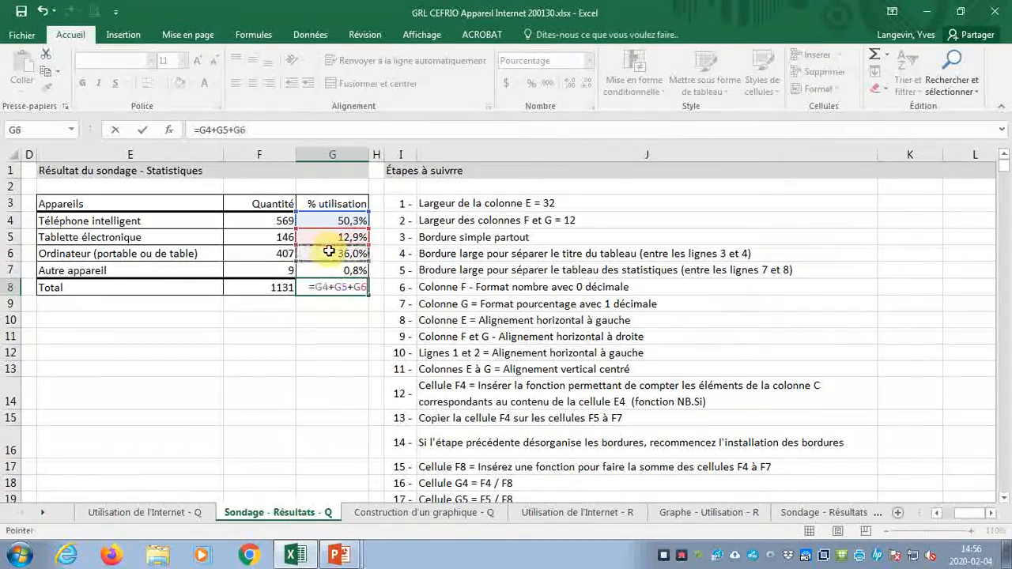
pyautogui.write('+')
pyautogui.click(327, 268)
pyautogui.press('Return')
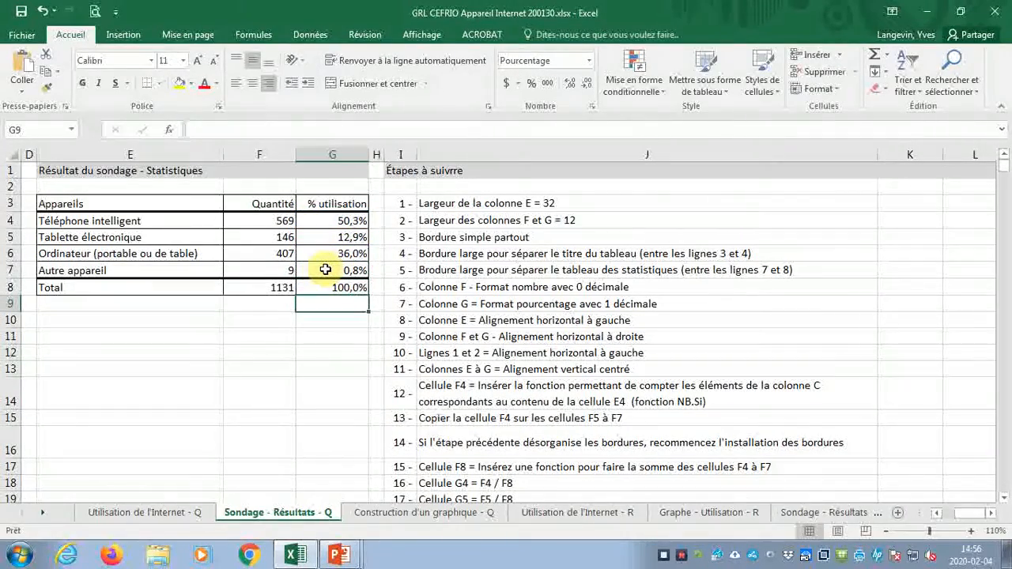
# Replace the addition in cell G8 with the SOMME function, selecting the range G4:G7 as its argument.
pyautogui.click(327, 285)
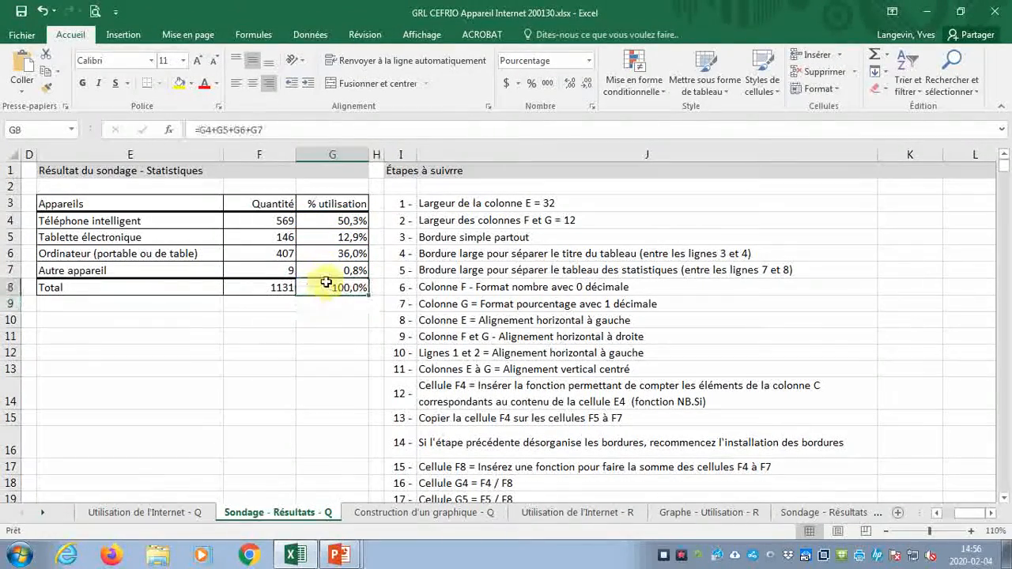
pyautogui.write('=')
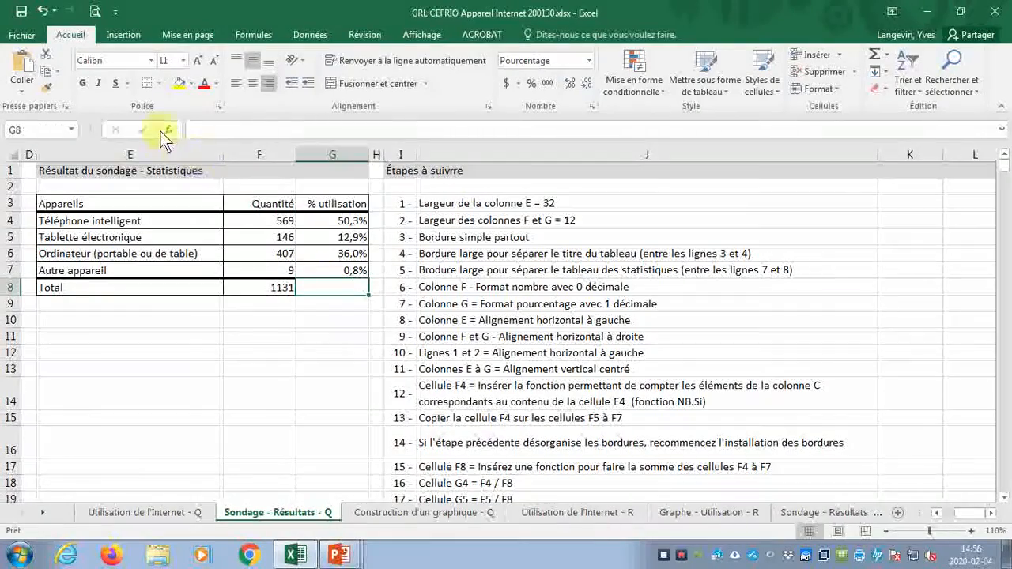
pyautogui.click(168, 130)
pyautogui.click(604, 387)
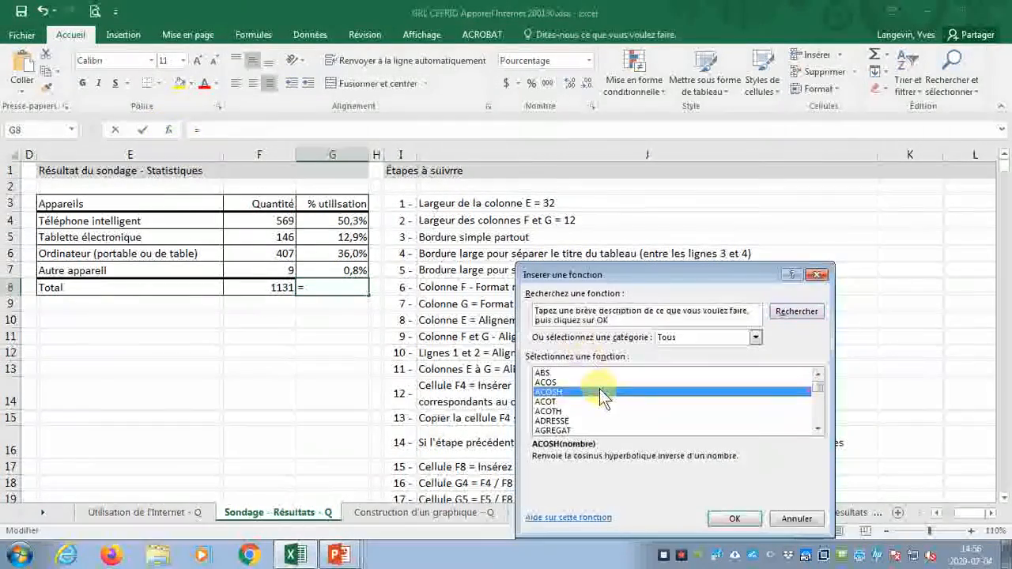
pyautogui.write('somme')
pyautogui.press('Return')
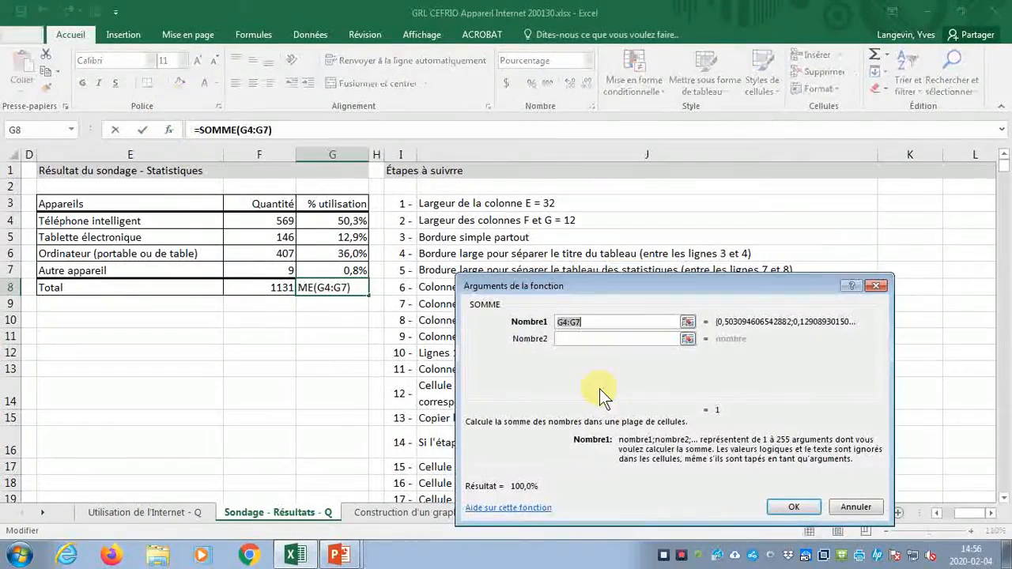
pyautogui.press('Delete')
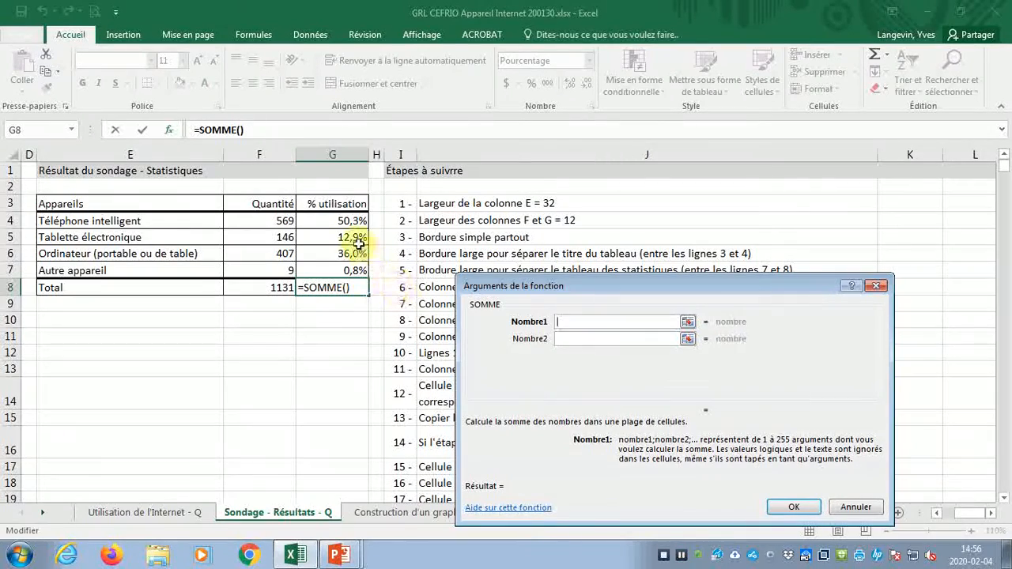
pyautogui.moveTo(343, 221); pyautogui.dragTo(332, 267)
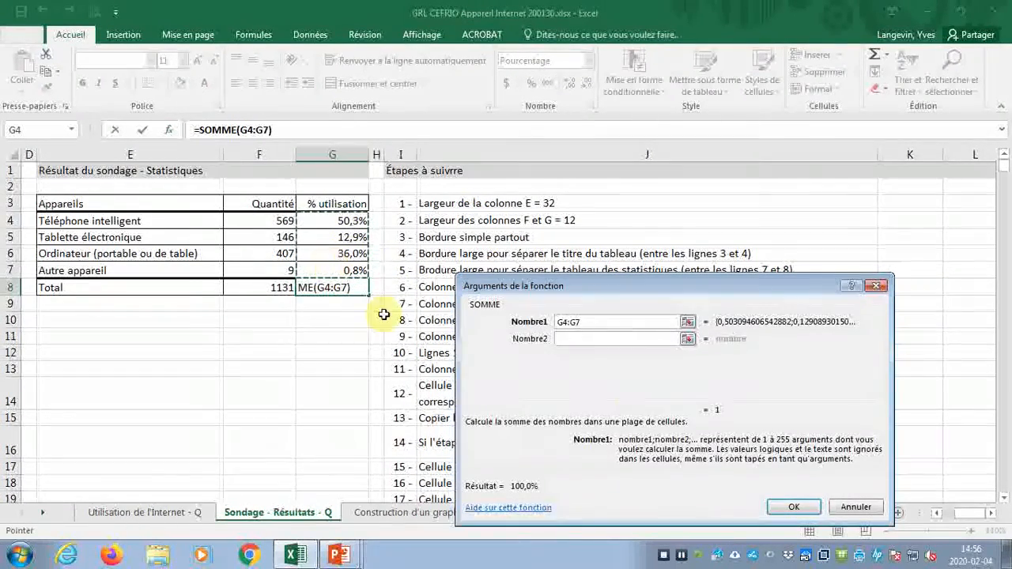
pyautogui.click(779, 501)
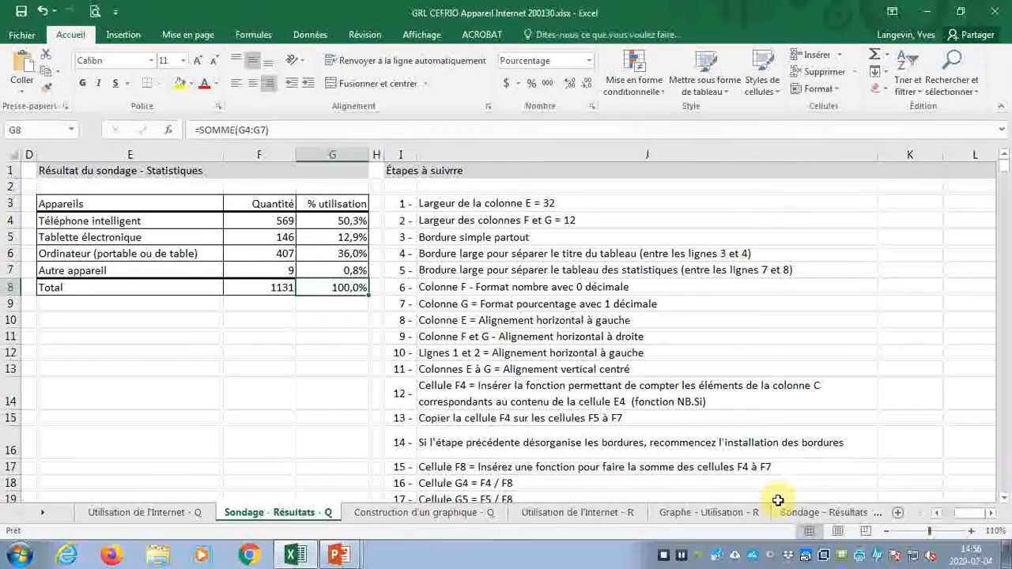
# Fill the Total row's SOMME formula from quantity cell F8 across into the % utilisation cell G8.
pyautogui.click(262, 286)
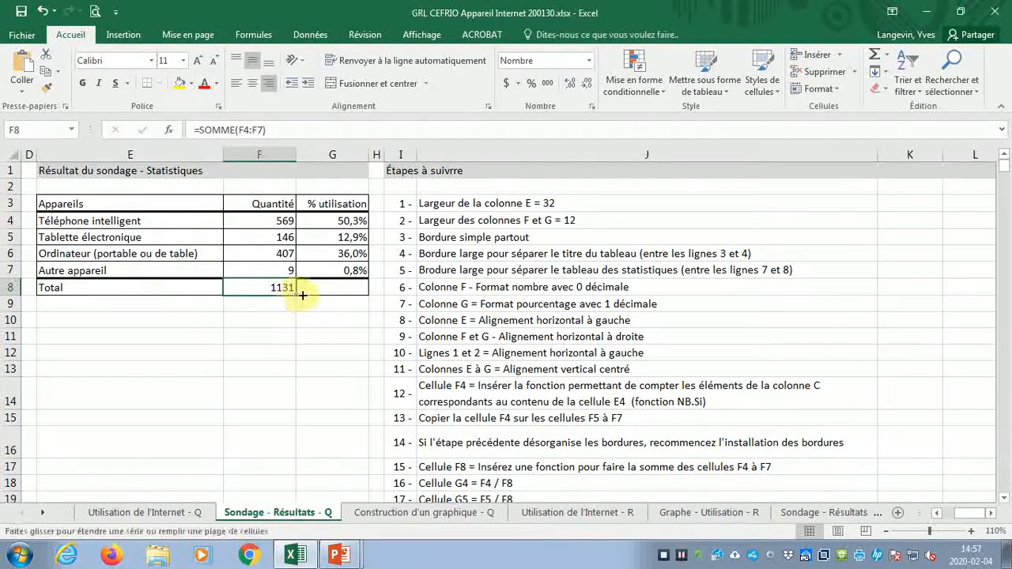
pyautogui.moveTo(296, 295); pyautogui.dragTo(355, 295)
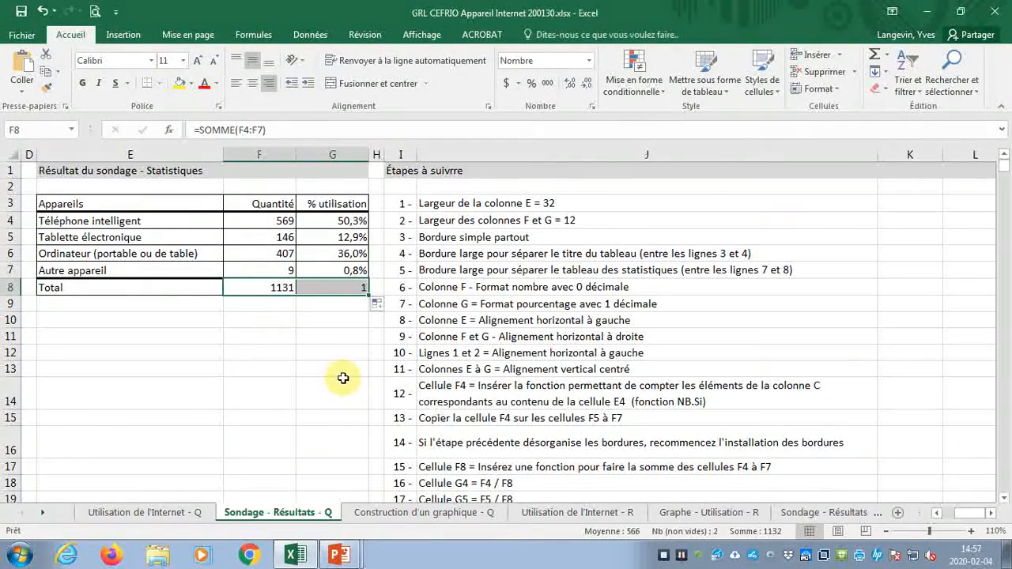
pyautogui.click(285, 336)
# Format the Total row's % utilisation cell G8 as a percentage with 1 decimal.
pyautogui.click(322, 292)
pyautogui.rightClick(322, 292)
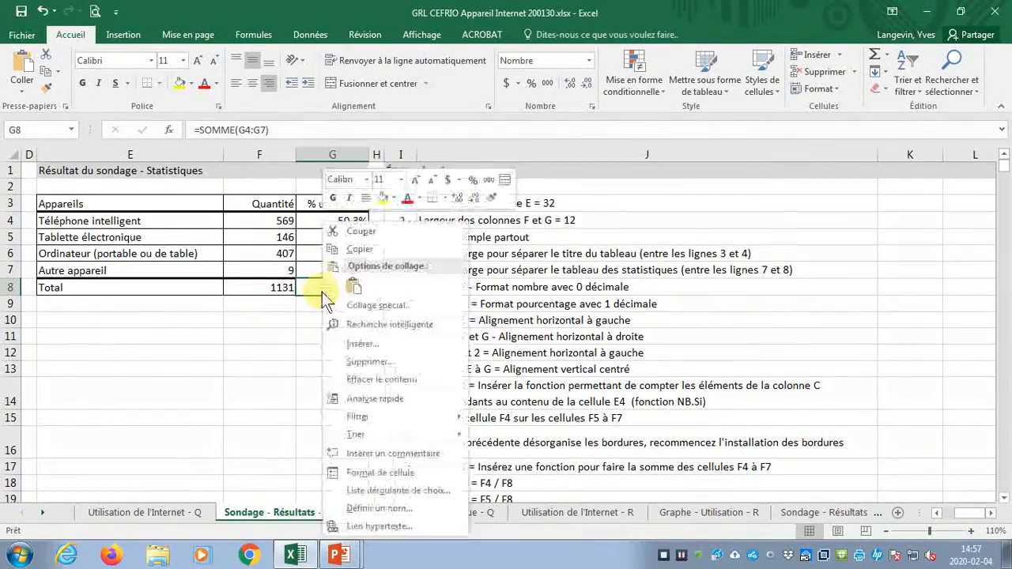
pyautogui.click(375, 473)
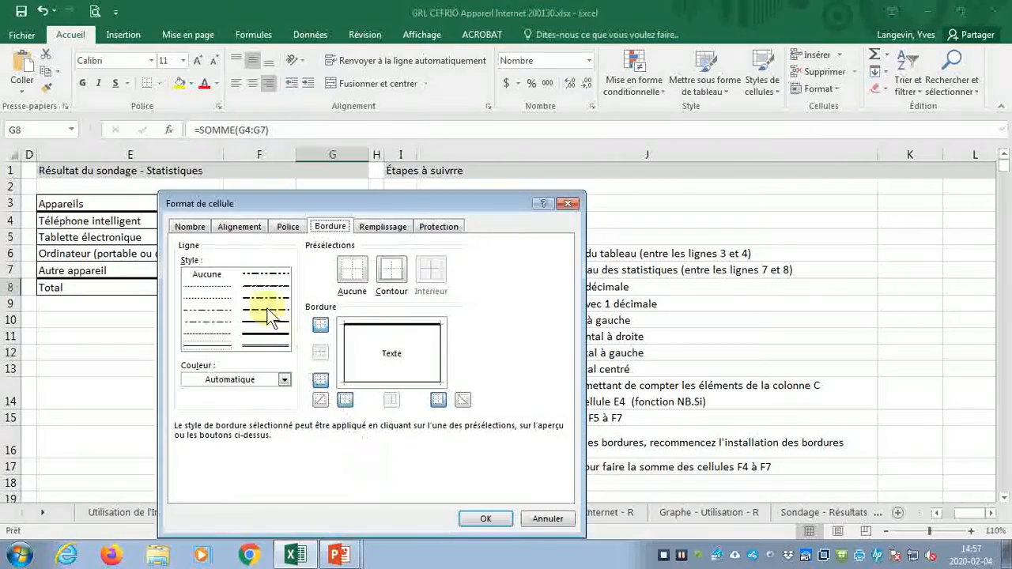
pyautogui.click(198, 229)
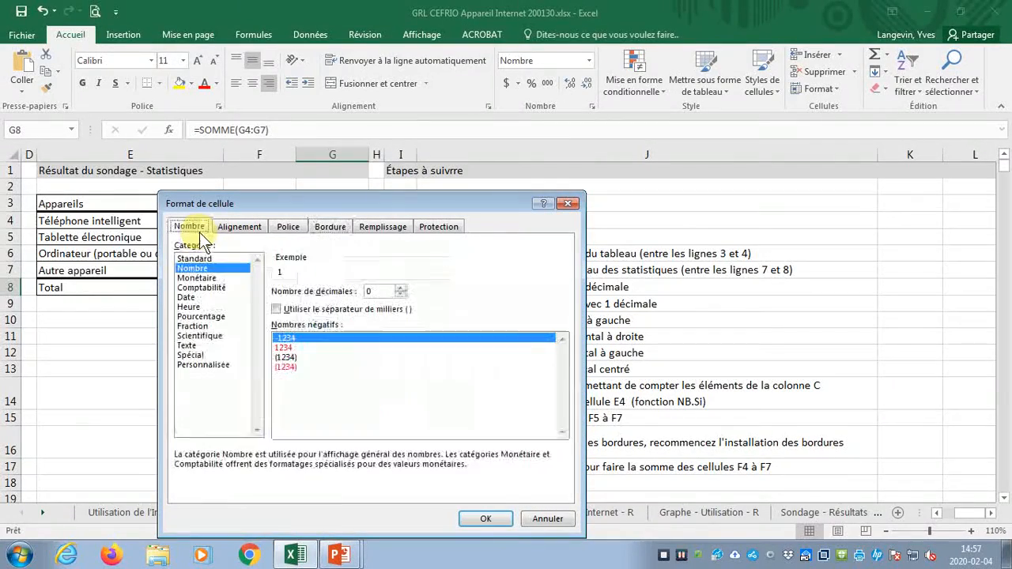
pyautogui.click(201, 316)
pyautogui.click(402, 288)
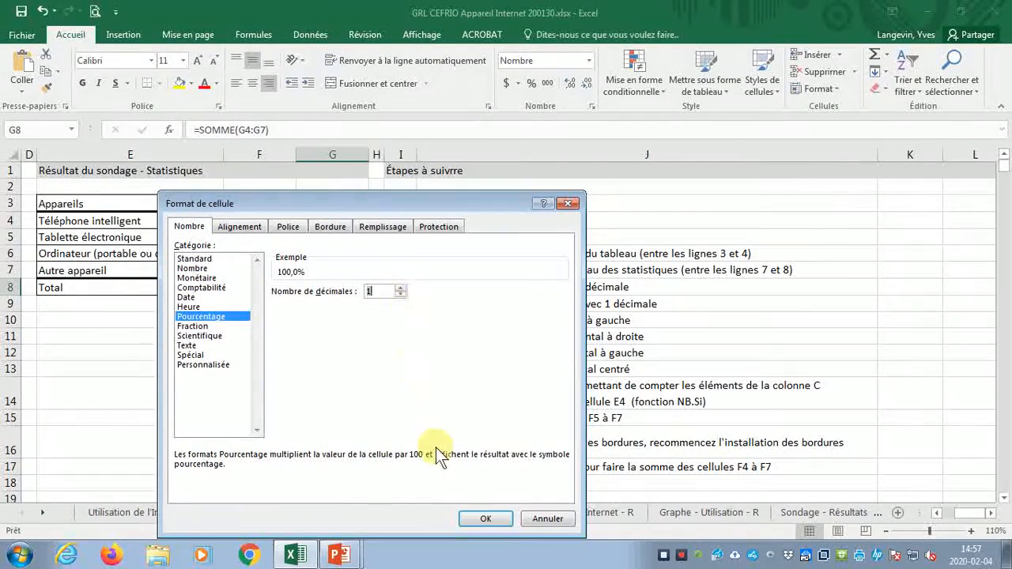
pyautogui.click(485, 518)
pyautogui.click(336, 420)
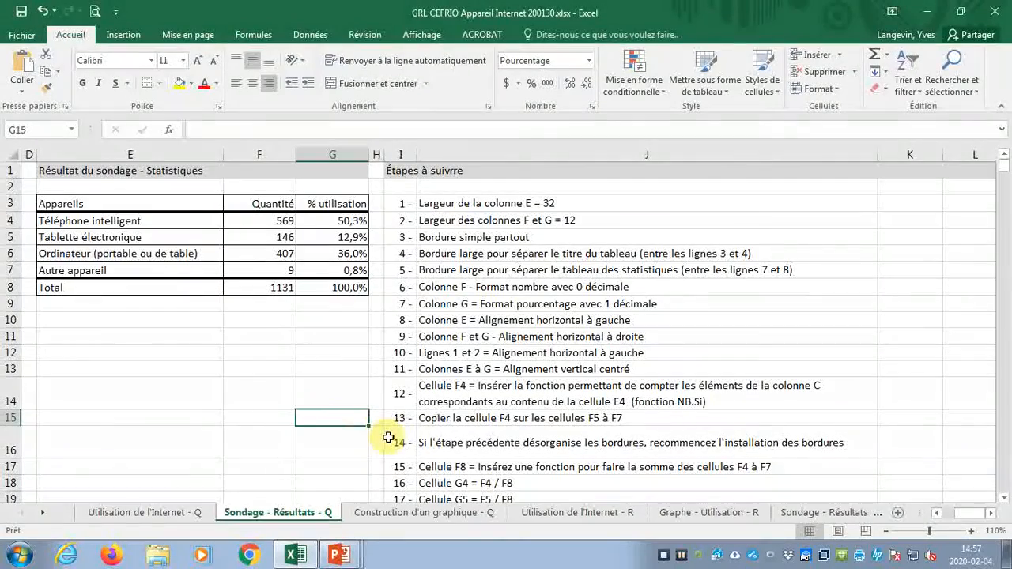
# Compare the completed statistics table with the one on the solution sheet Sondage - Résultats - R.
pyautogui.scroll(-2, 729, 490)
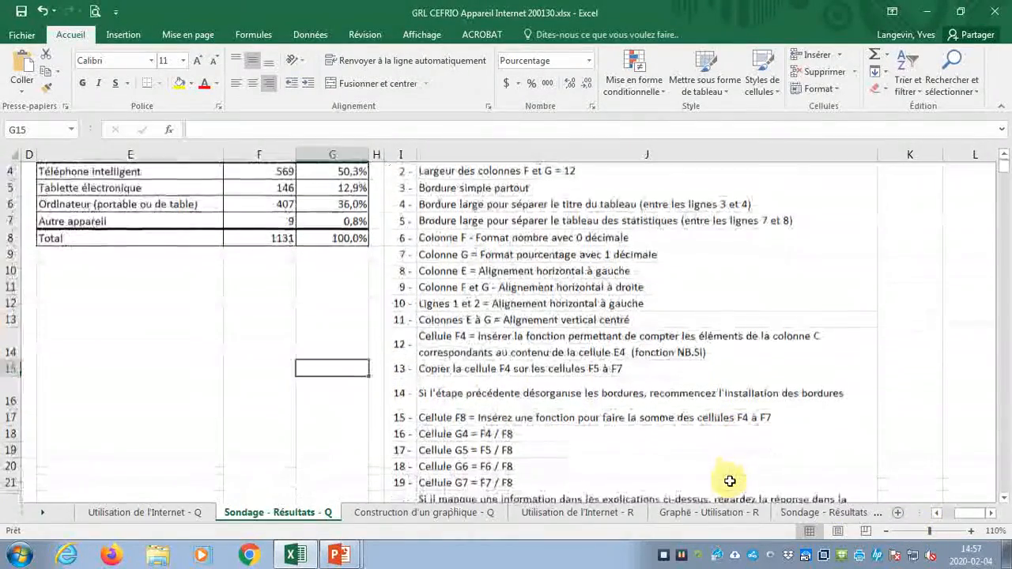
pyautogui.scroll(2, 725, 476)
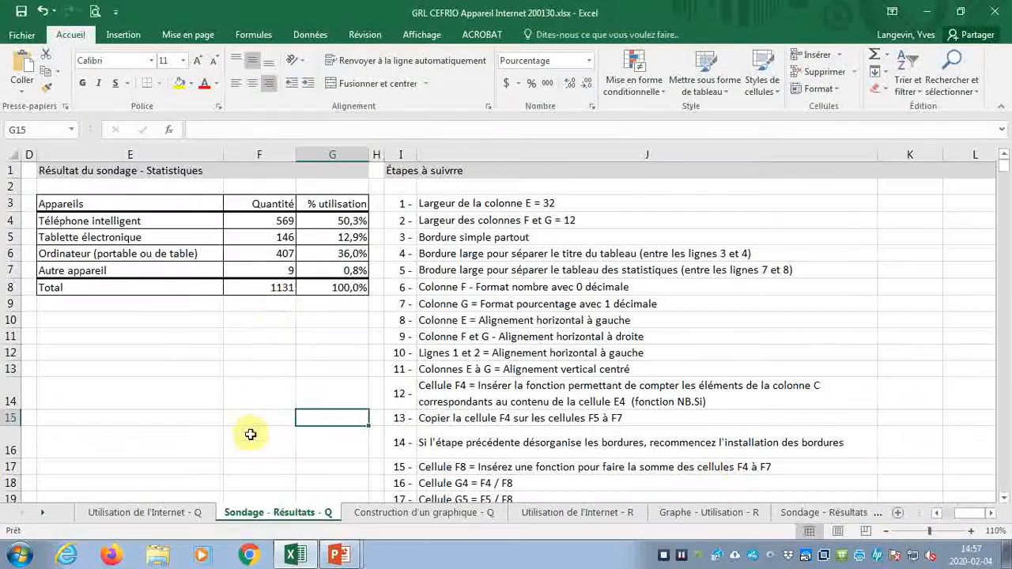
pyautogui.click(971, 531)
pyautogui.click(971, 531)
pyautogui.click(970, 530)
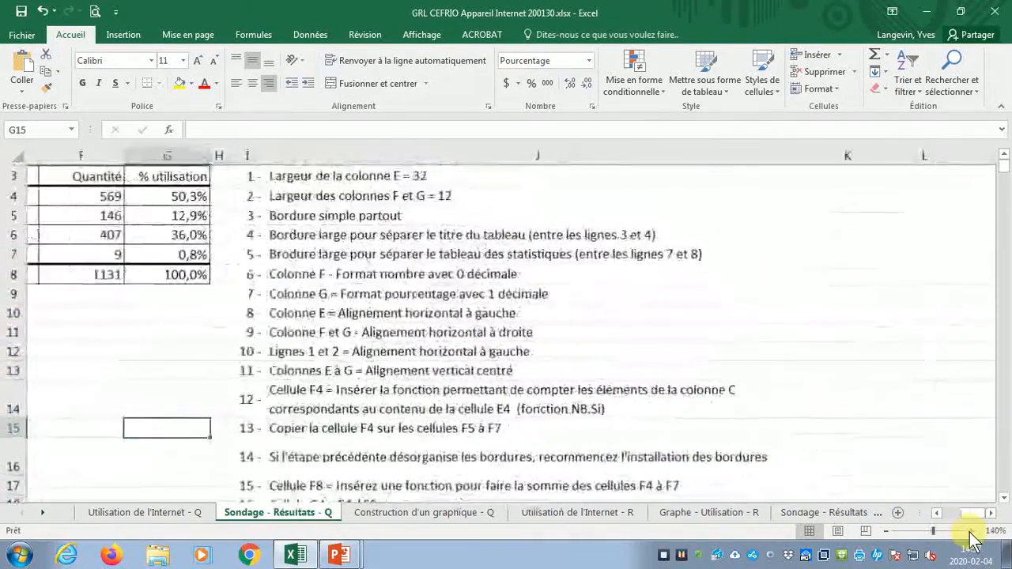
pyautogui.press('Left')
pyautogui.press('Left')
pyautogui.press('Left')
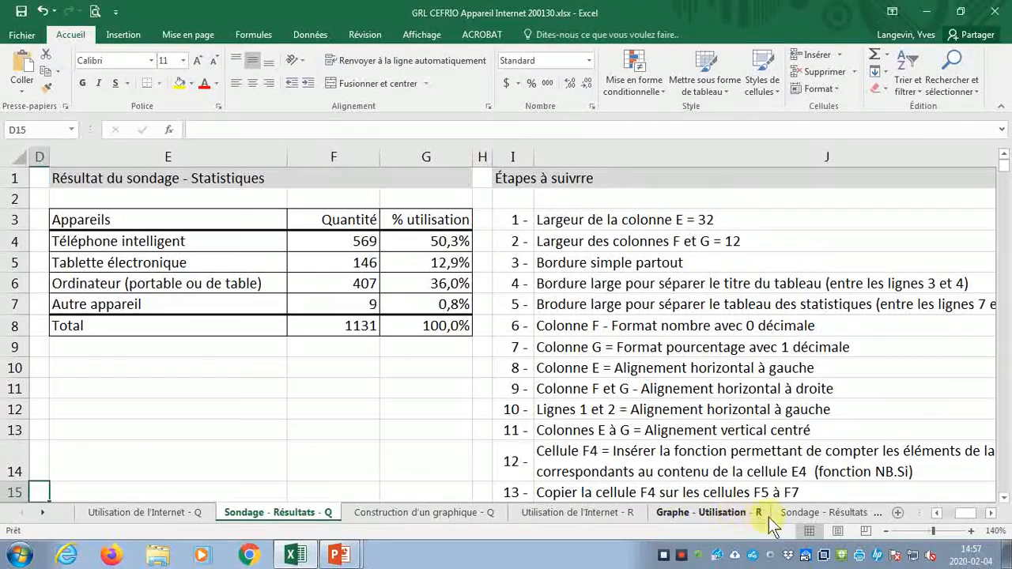
pyautogui.click(789, 514)
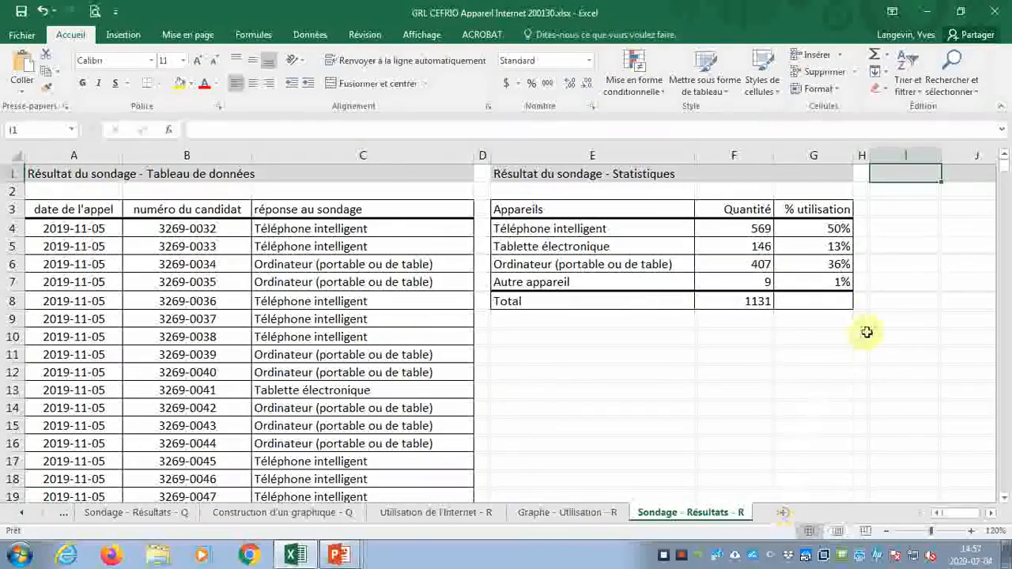
pyautogui.click(820, 302)
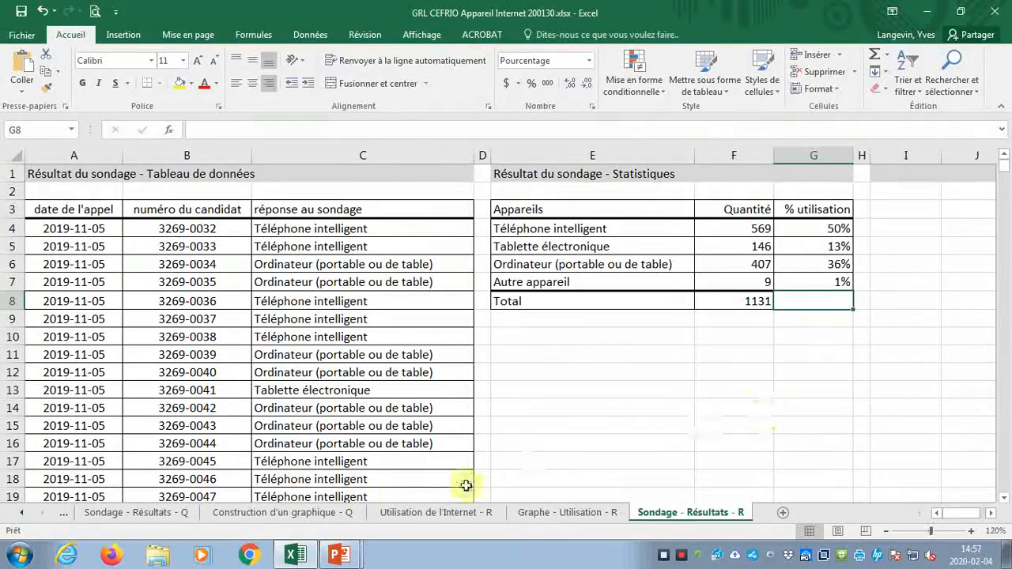
pyautogui.click(147, 513)
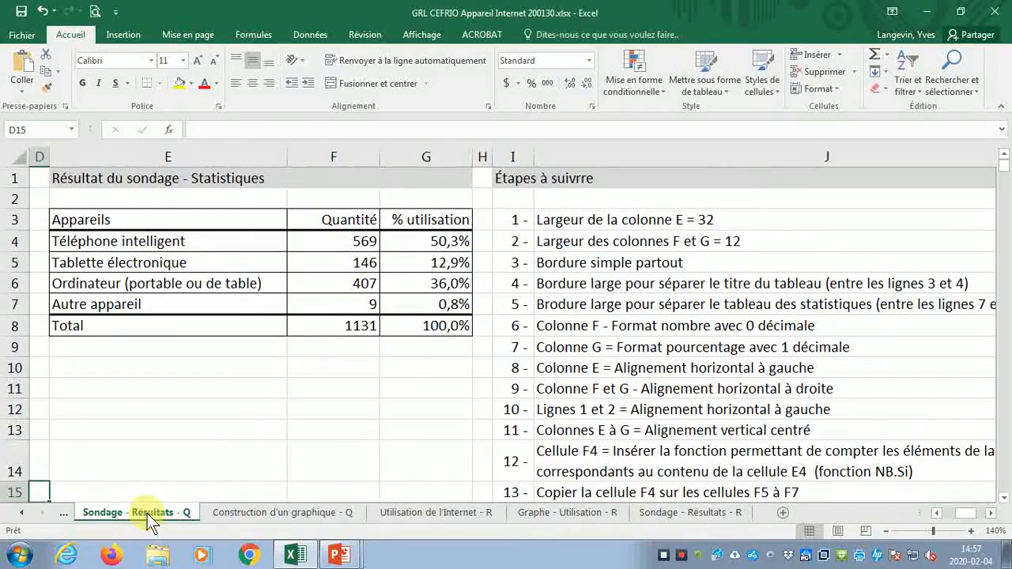
# Review the quantity, total and percentage cells of the statistics table and examine the model chart on the sheet Graphe - Utilisation - R.
pyautogui.click(340, 245)
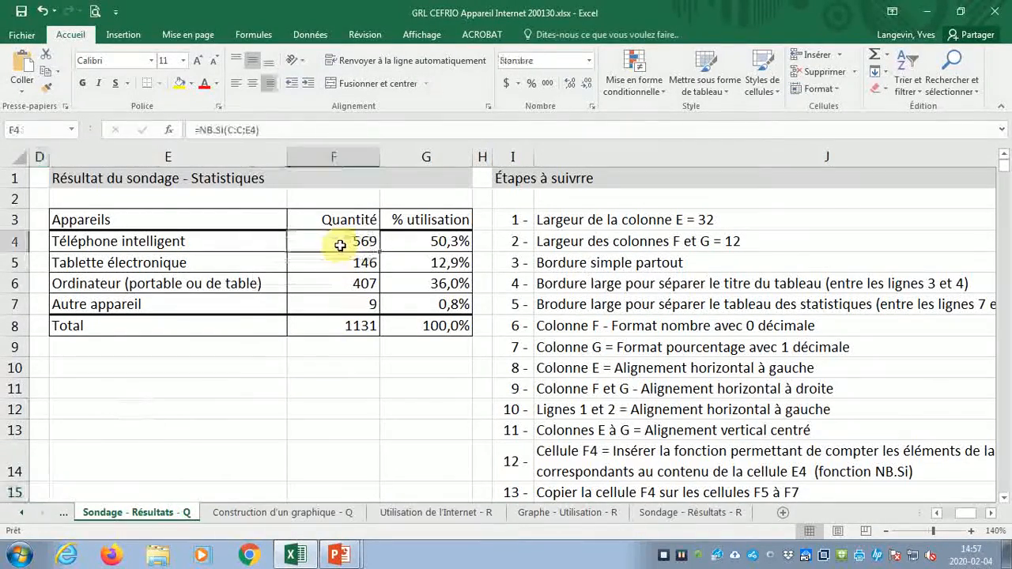
pyautogui.click(329, 328)
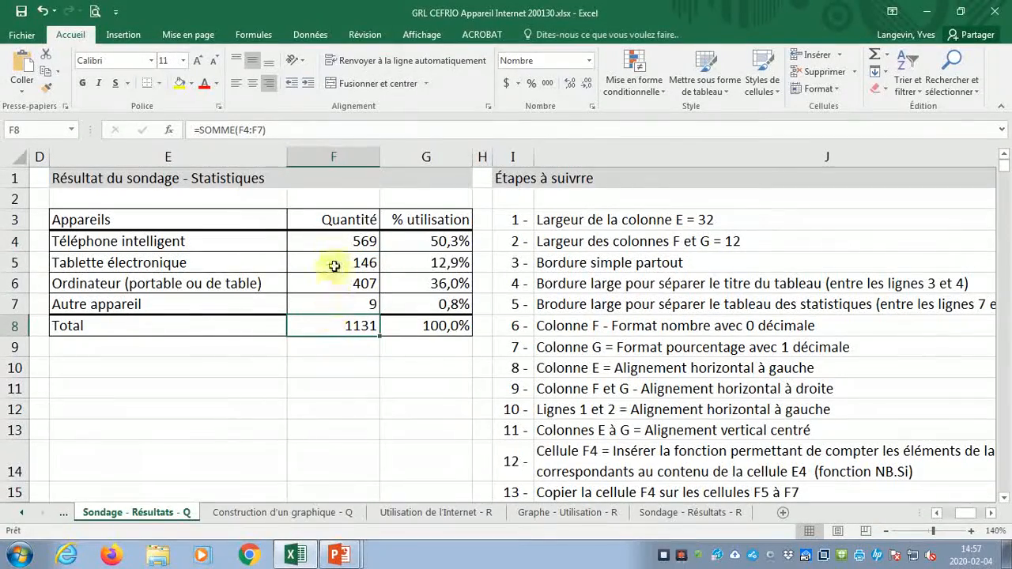
pyautogui.moveTo(335, 237); pyautogui.dragTo(332, 303)
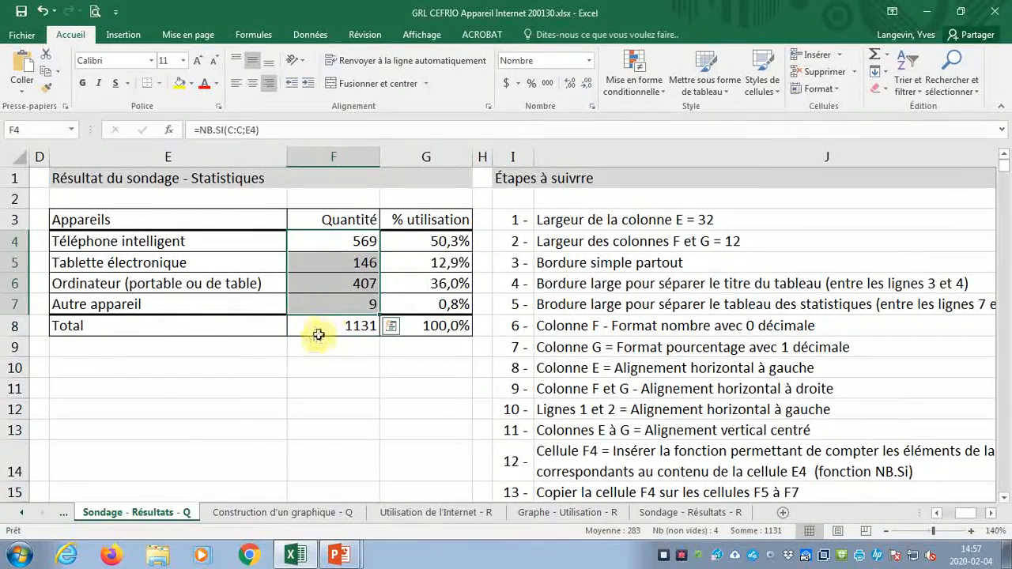
pyautogui.click(318, 328)
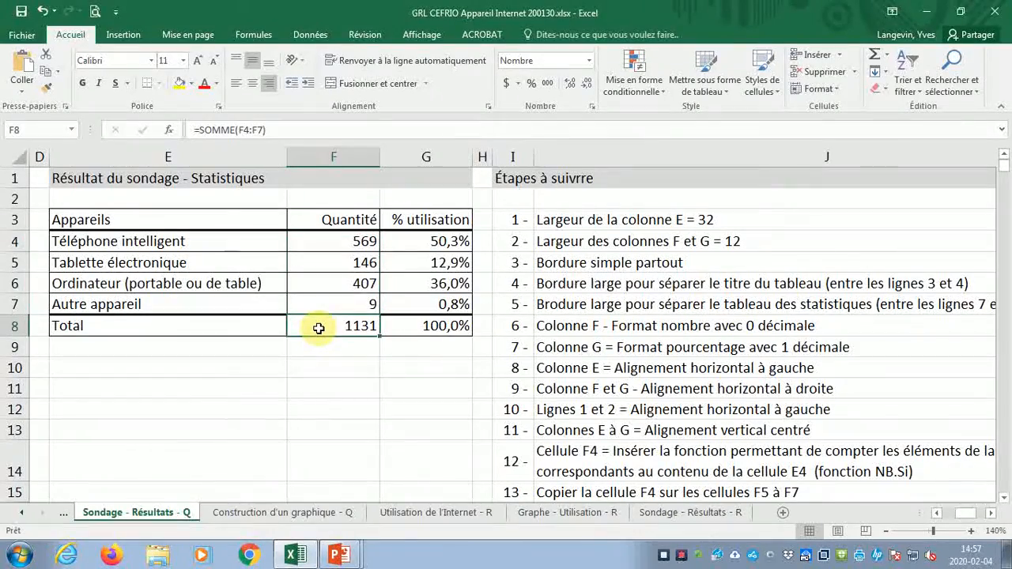
pyautogui.moveTo(412, 235); pyautogui.dragTo(413, 293)
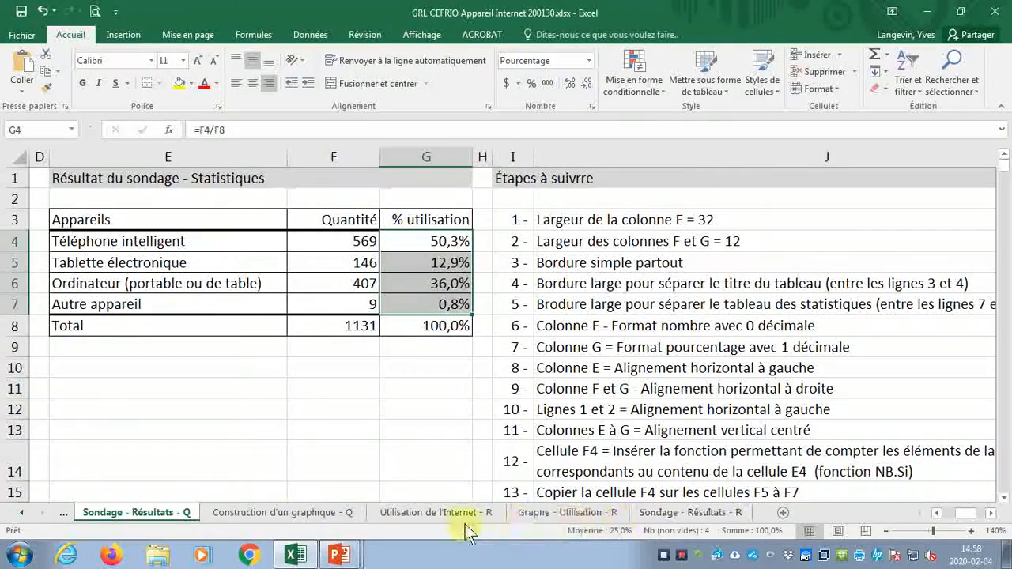
pyautogui.click(535, 513)
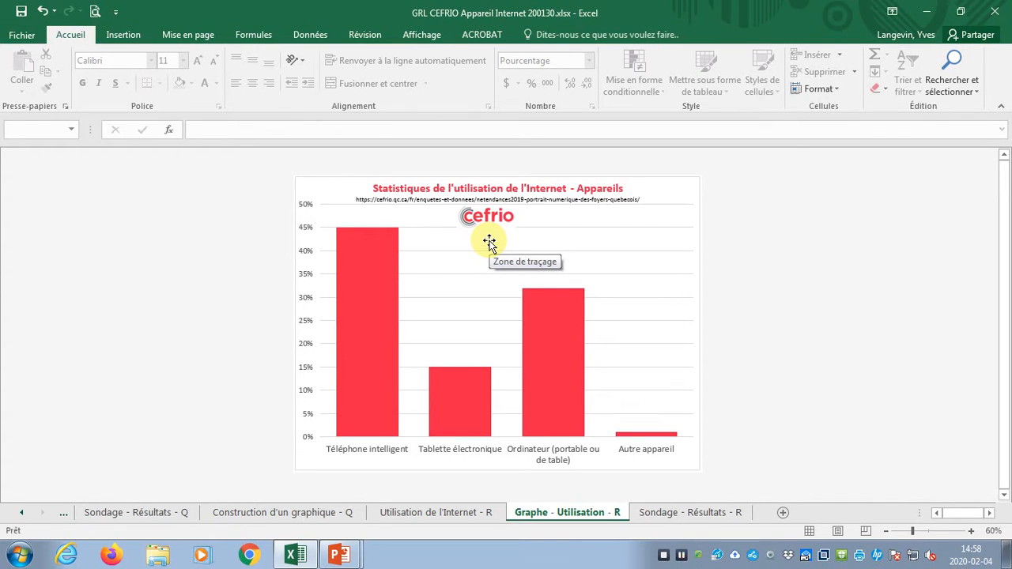
# Insert the recommended clustered column chart (Histogramme groupé) from cells A3:B7 of the sheet Utilisation de l'Internet - Q.
pyautogui.click(24, 513)
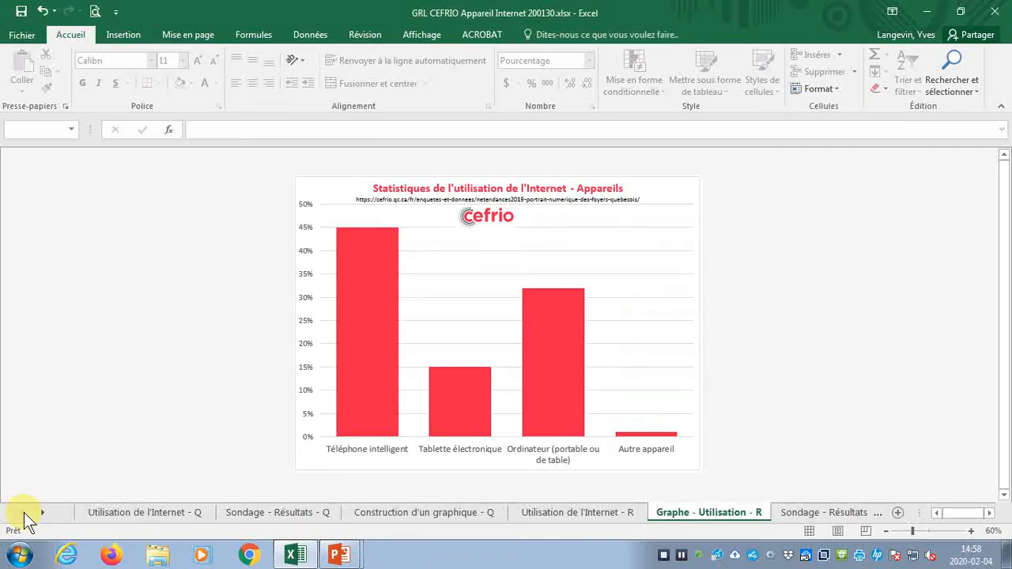
pyautogui.click(123, 515)
pyautogui.moveTo(198, 231); pyautogui.dragTo(277, 283)
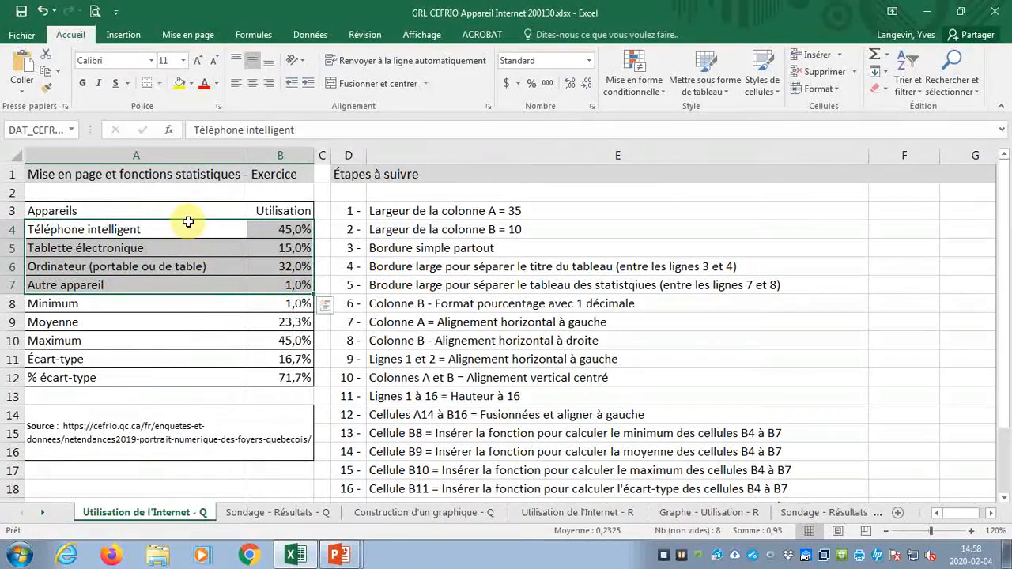
pyautogui.moveTo(177, 208); pyautogui.dragTo(280, 279)
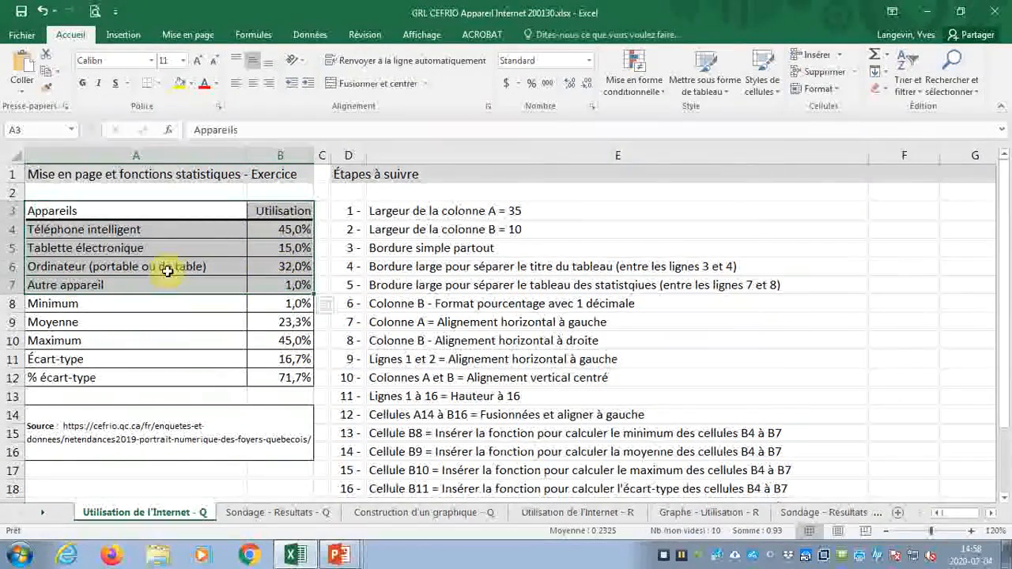
pyautogui.click(123, 36)
pyautogui.click(385, 76)
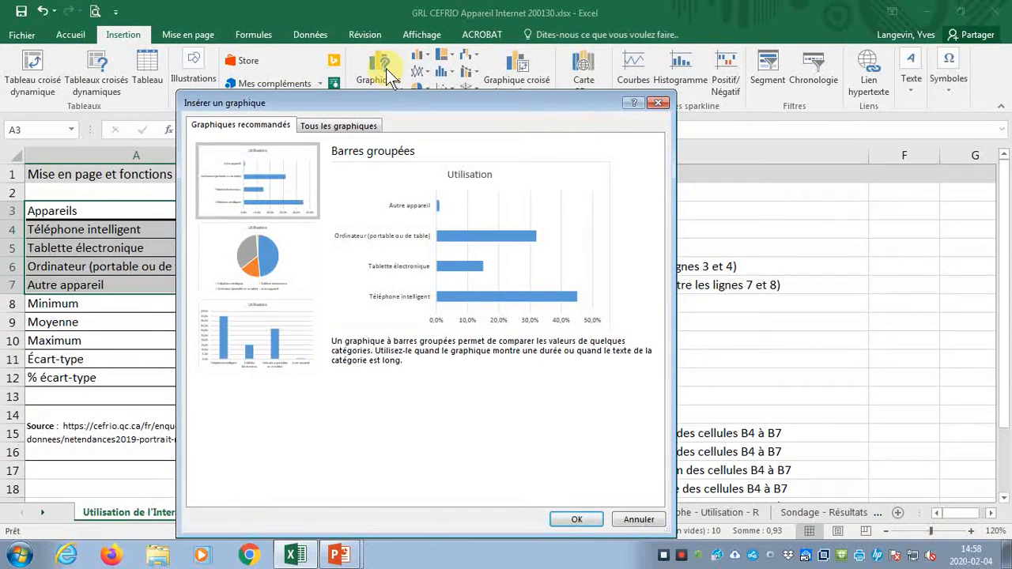
pyautogui.click(286, 307)
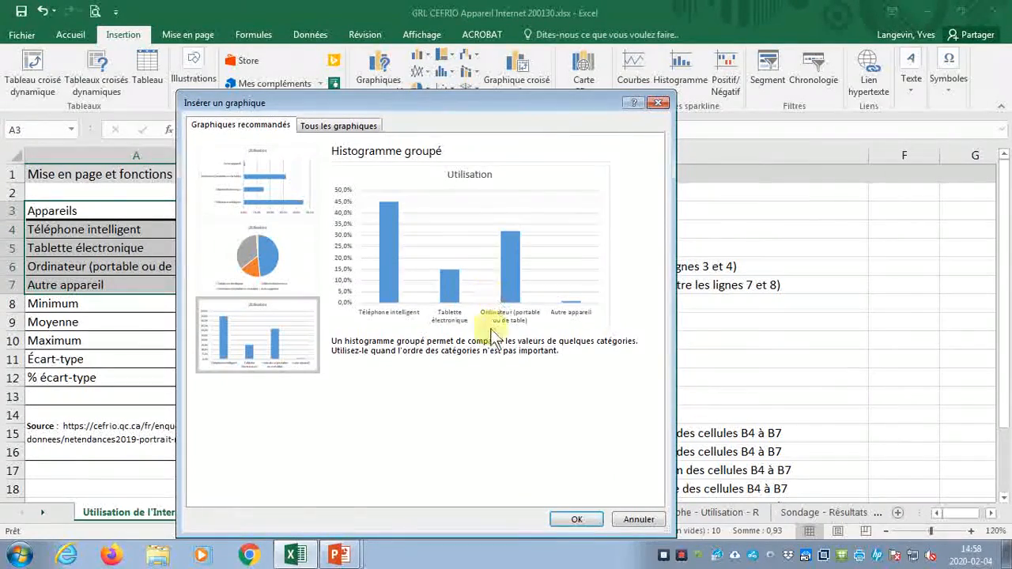
pyautogui.click(574, 520)
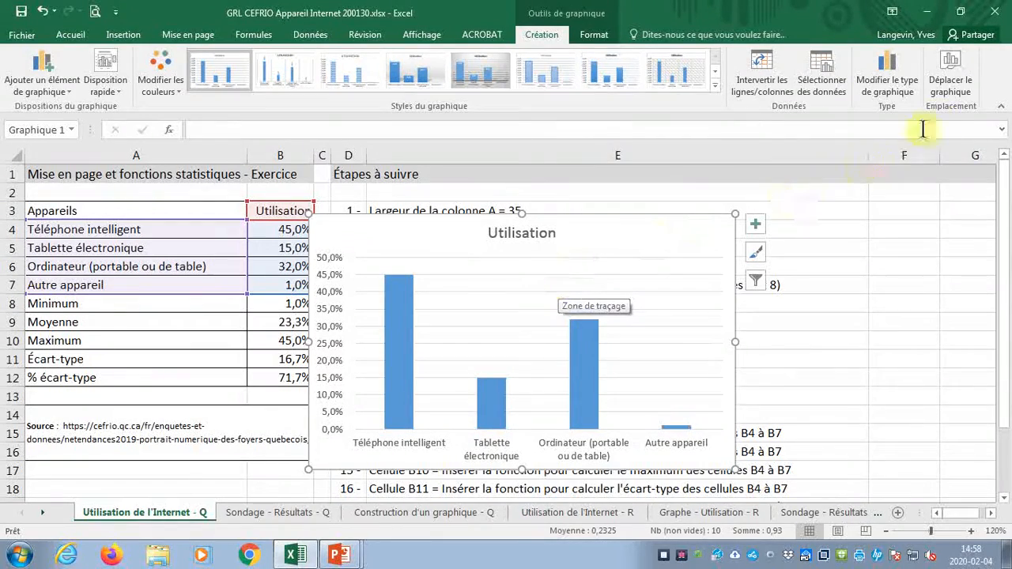
# Move the column chart to a new sheet named Graphe.
pyautogui.click(950, 69)
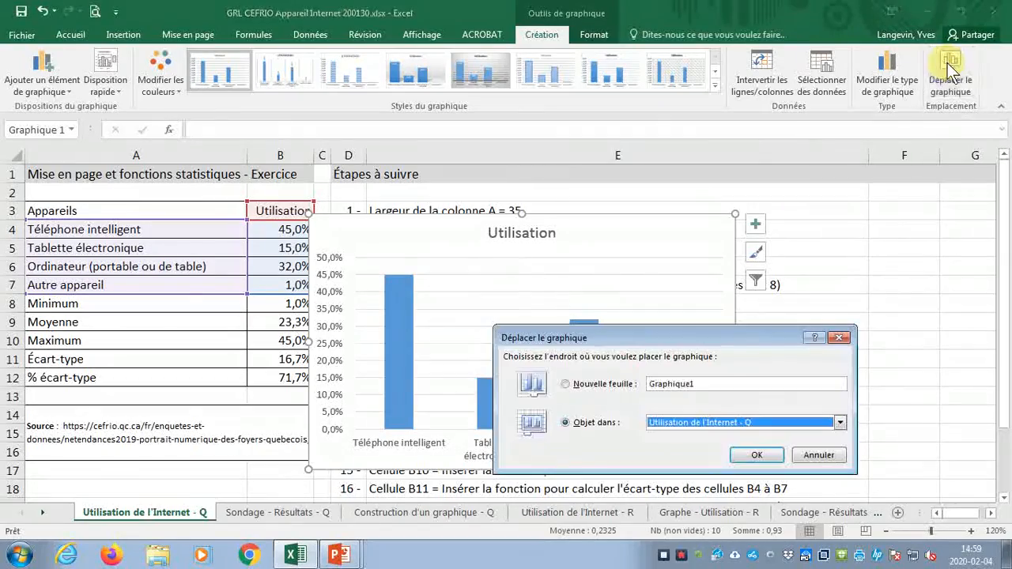
pyautogui.moveTo(738, 334); pyautogui.dragTo(720, 257)
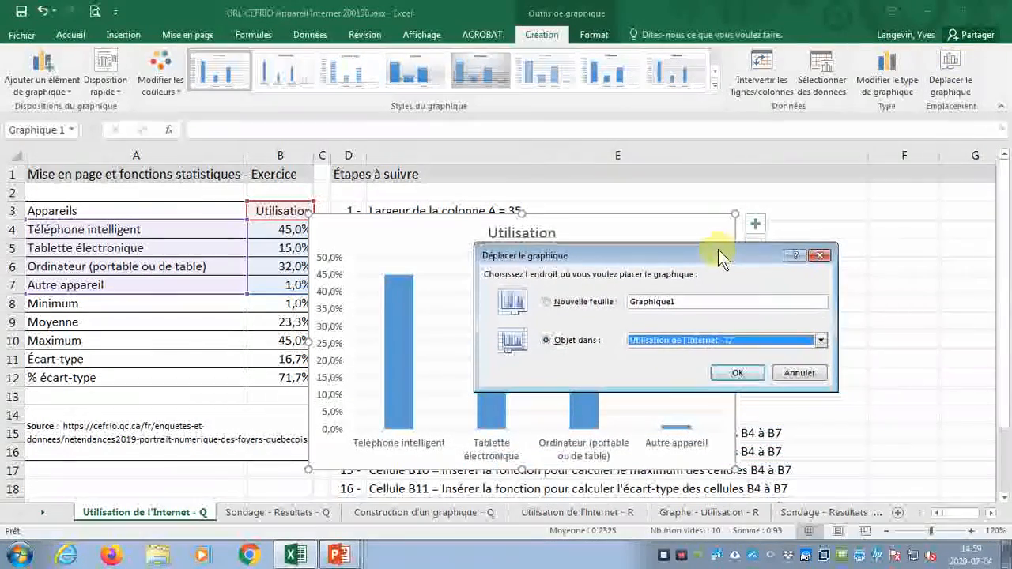
pyautogui.click(551, 302)
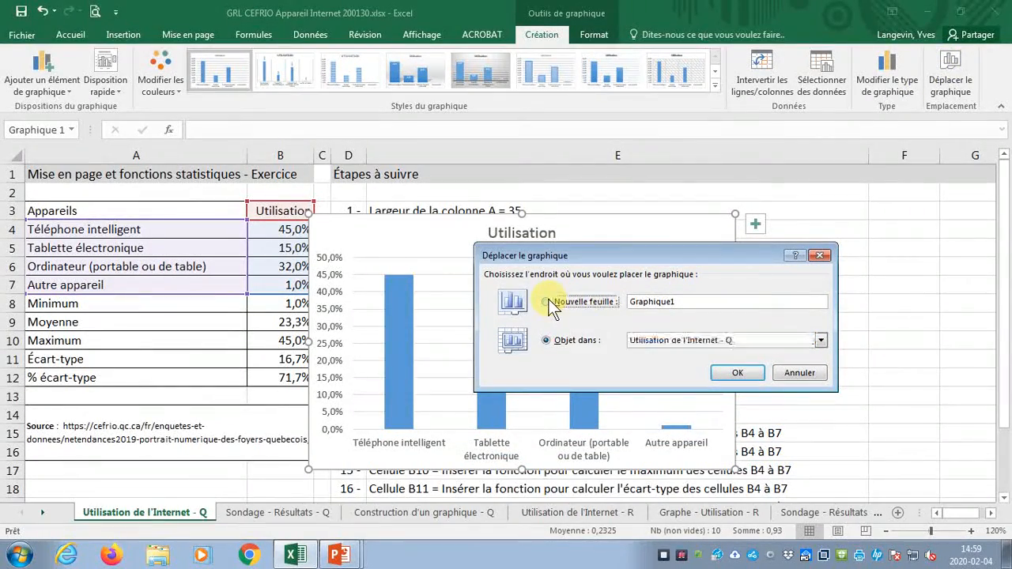
pyautogui.click(707, 305)
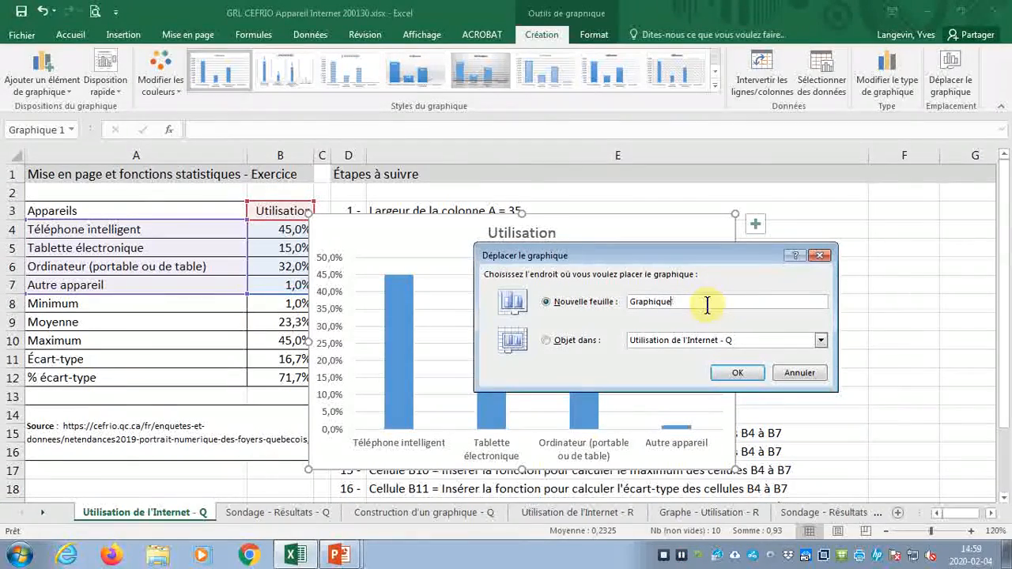
pyautogui.press('BackSpace')
pyautogui.press('BackSpace')
pyautogui.press('BackSpace')
pyautogui.press('BackSpace')
pyautogui.write('e')
pyautogui.press('Return')
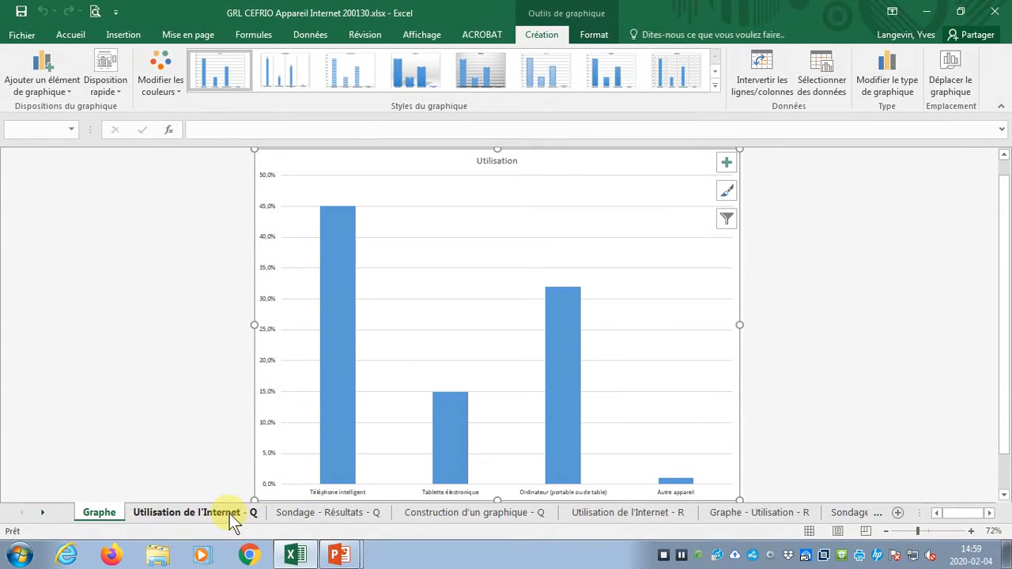
# Copy the title text "Statistiques de l'utilisation de l'Internet - Appareils" from cell B7 of the sheet Construction d'un graphique - Q.
pyautogui.click(405, 515)
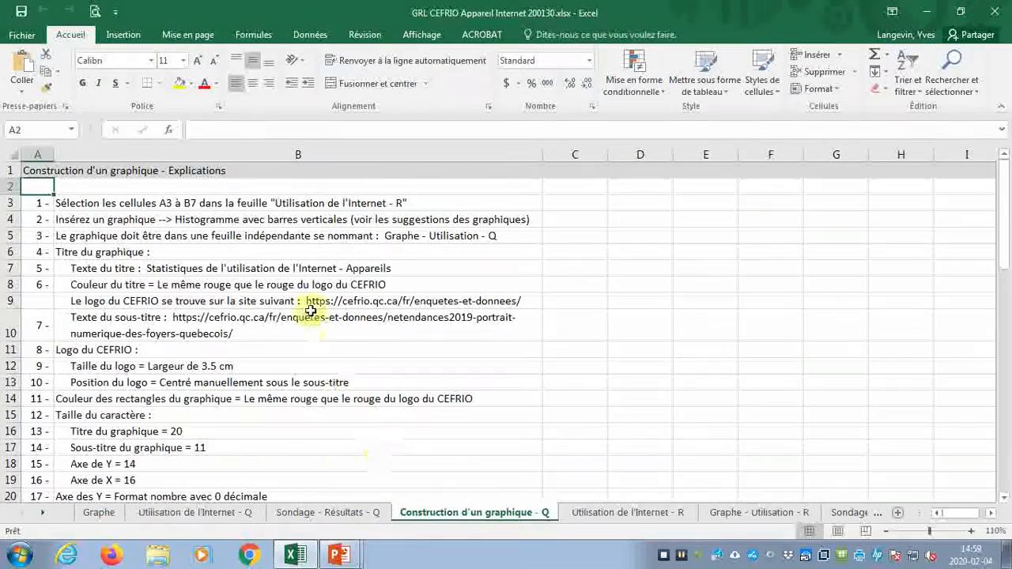
pyautogui.click(133, 204)
pyautogui.click(134, 219)
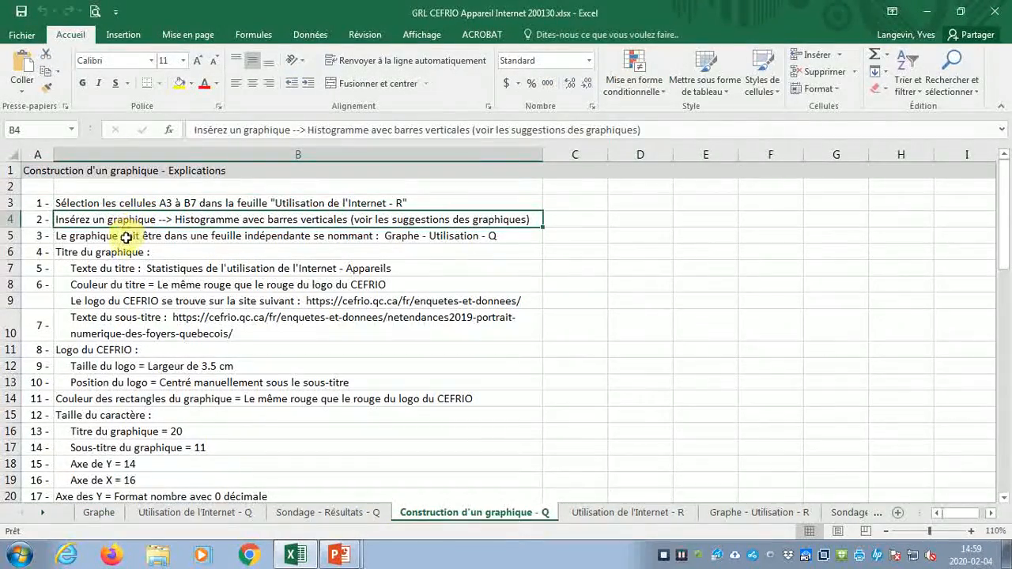
pyautogui.click(124, 239)
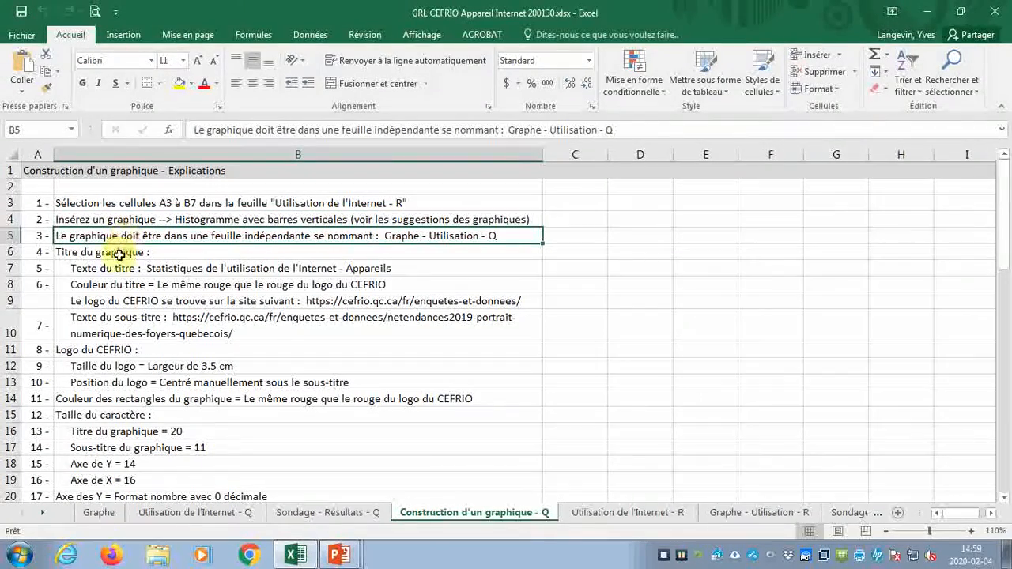
pyautogui.click(113, 269)
pyautogui.press('F2')
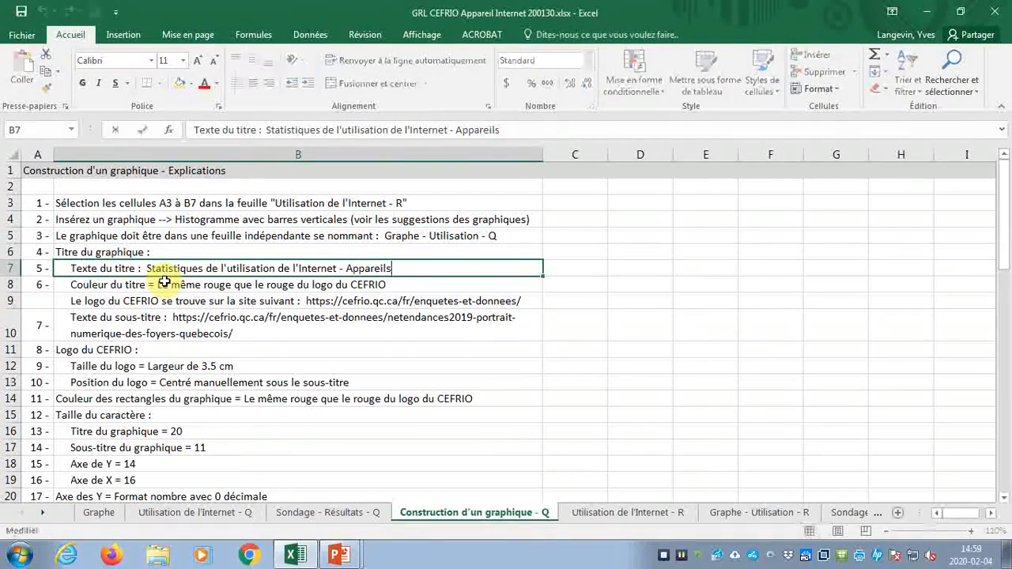
pyautogui.hotkey('shift', 'Left')
pyautogui.hotkey('shift', 'Left')
pyautogui.hotkey('shift', 'Left')
pyautogui.hotkey('shift', 'Left')
pyautogui.hotkey('shift', 'Left')
pyautogui.hotkey('shift', 'Left')
pyautogui.hotkey('shift', 'Left')
pyautogui.hotkey('shift', 'Left')
pyautogui.hotkey('shift', 'Left')
pyautogui.hotkey('shift', 'Left')
pyautogui.hotkey('shift', 'Left')
pyautogui.hotkey('shift', 'Left')
pyautogui.hotkey('shift', 'Left')
pyautogui.hotkey('shift', 'Left')
pyautogui.hotkey('shift', 'Left')
pyautogui.hotkey('shift', 'Left')
pyautogui.hotkey('shift', 'Left')
pyautogui.hotkey('shift', 'Left')
pyautogui.hotkey('shift', 'Left')
pyautogui.hotkey('shift', 'Left')
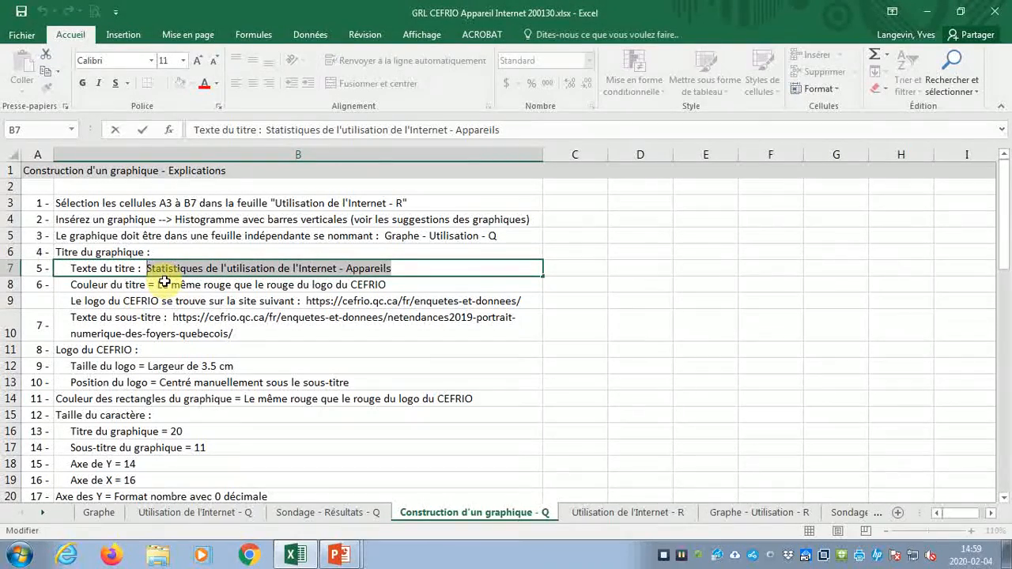
pyautogui.hotkey('ctrl', 'c')
pyautogui.click(164, 283)
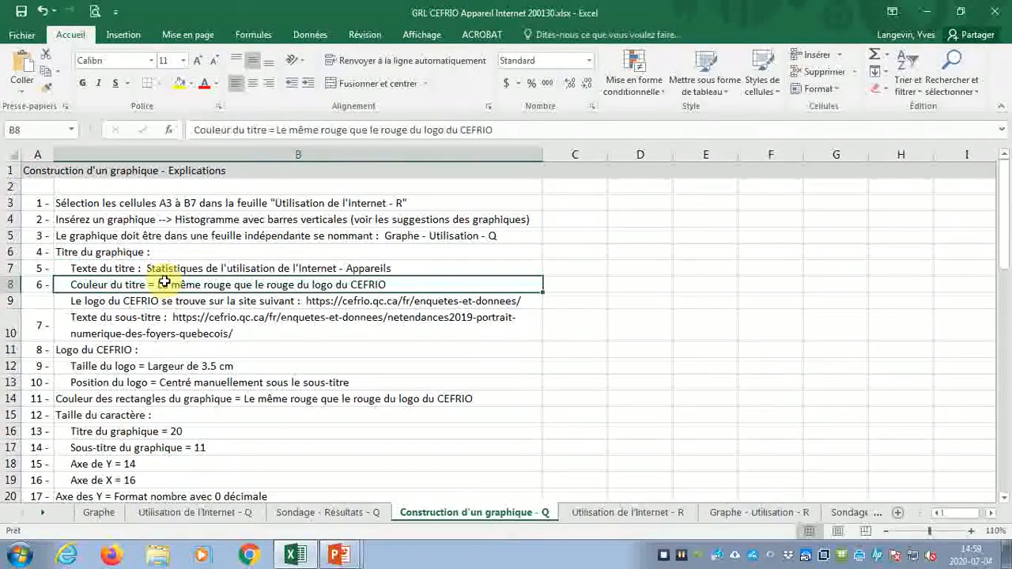
# Replace the title of the chart on the sheet Graphe with the copied text "Statistiques de l'utilisation de l'Internet - Appareils".
pyautogui.click(101, 514)
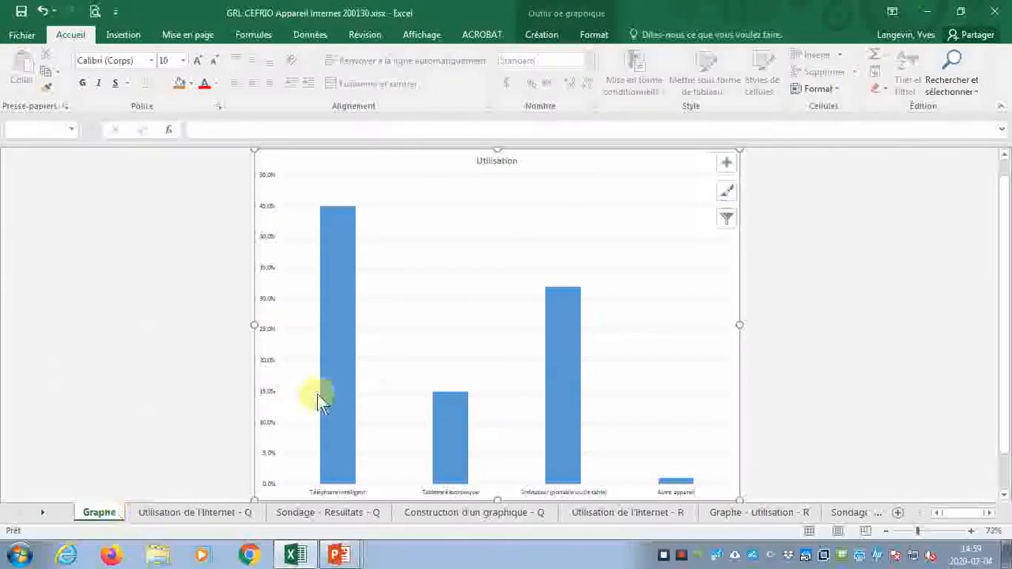
pyautogui.click(483, 162)
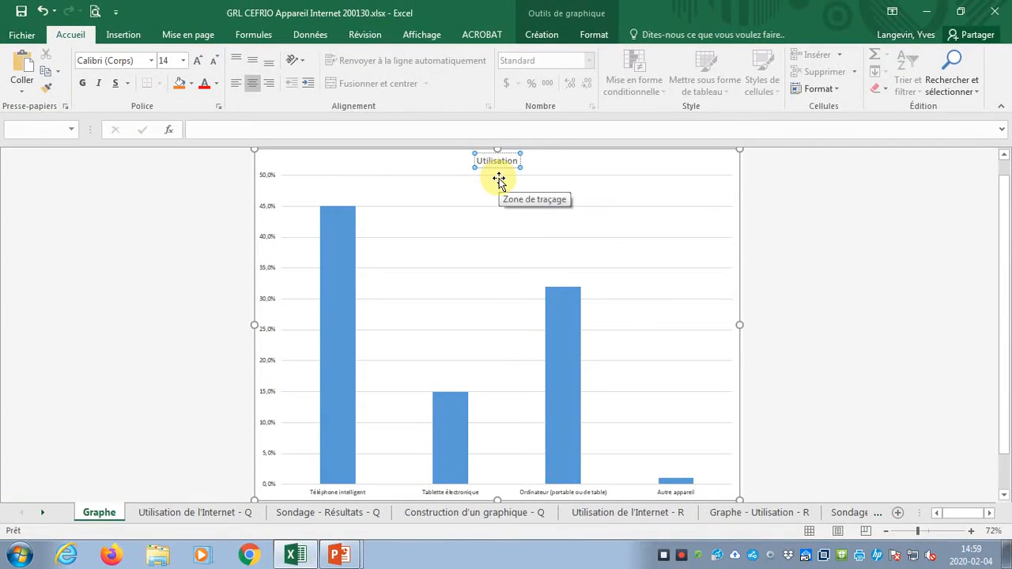
pyautogui.hotkey('ctrl', 'a')
pyautogui.press('Delete')
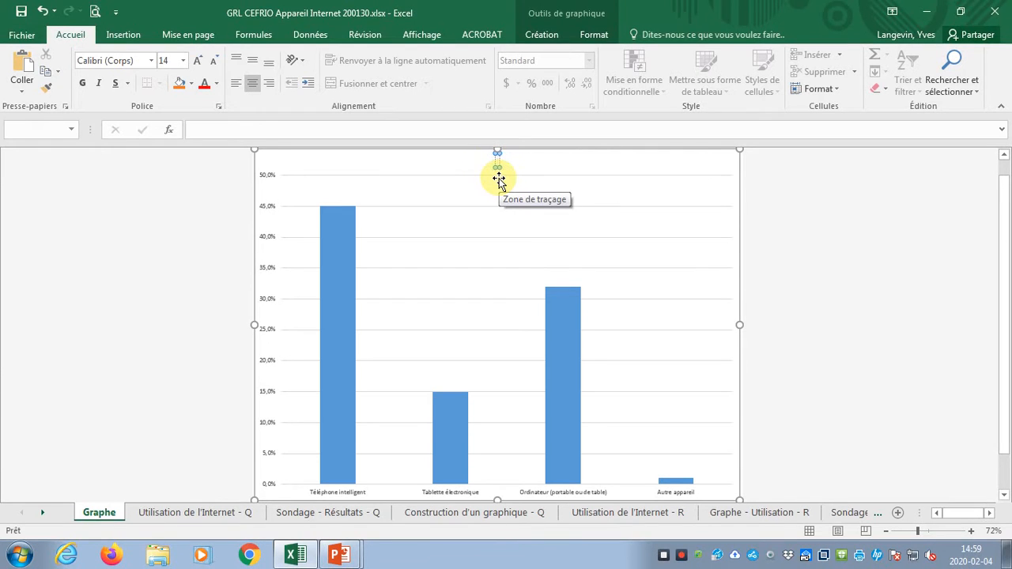
pyautogui.hotkey('ctrl', 'v')
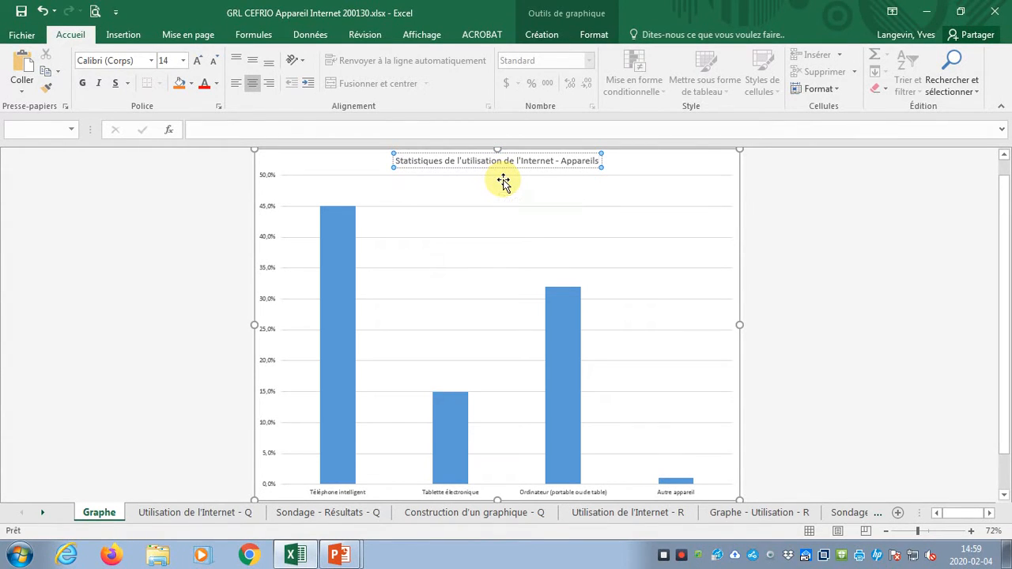
# Move the sheet Construction d'un graphique - Q directly after Graphe and copy the logo website address from its cell B9.
pyautogui.click(475, 515)
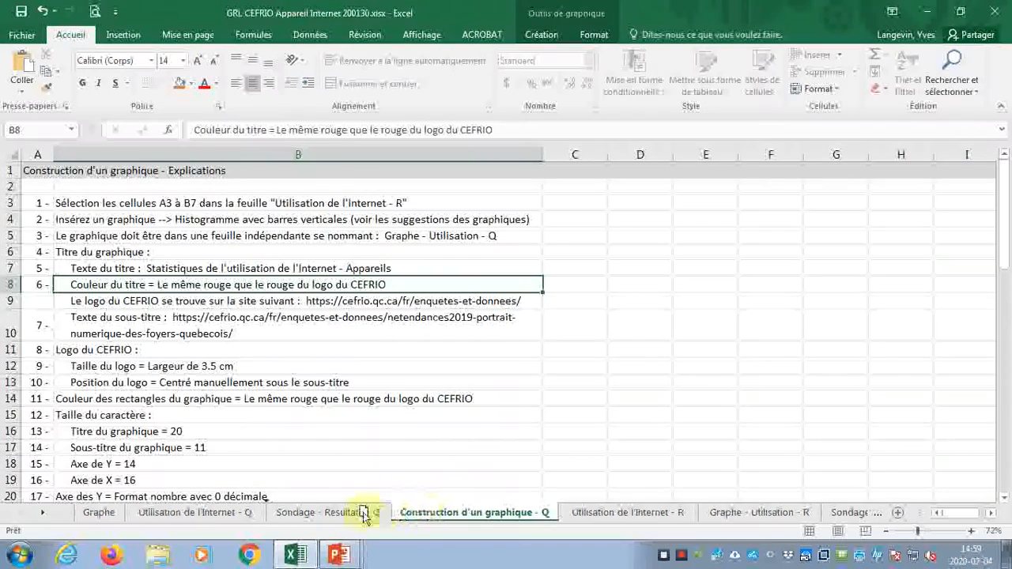
pyautogui.moveTo(195, 518); pyautogui.dragTo(191, 517)
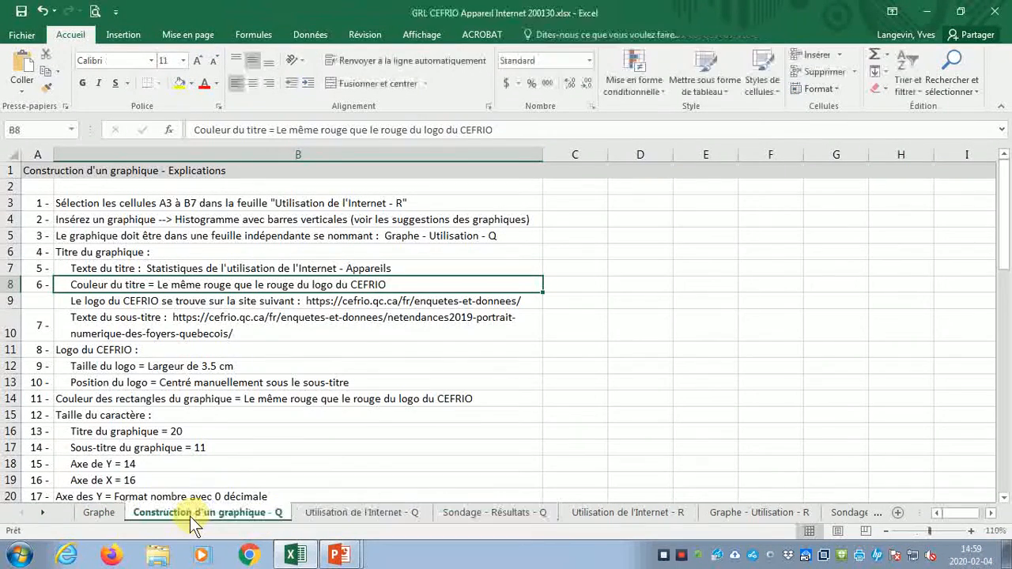
pyautogui.click(146, 306)
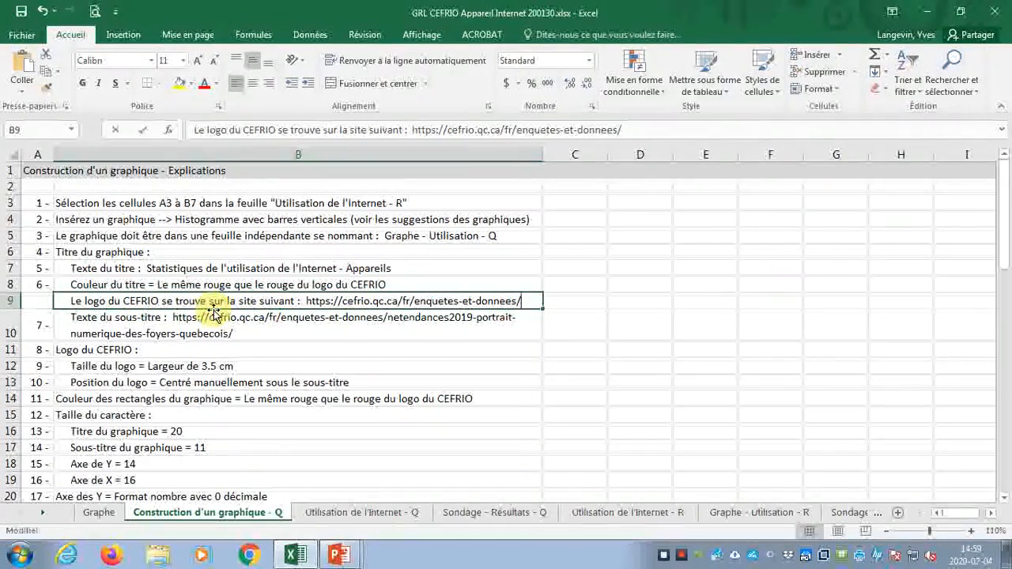
pyautogui.doubleClick(472, 301)
pyautogui.moveTo(472, 302); pyautogui.dragTo(309, 302)
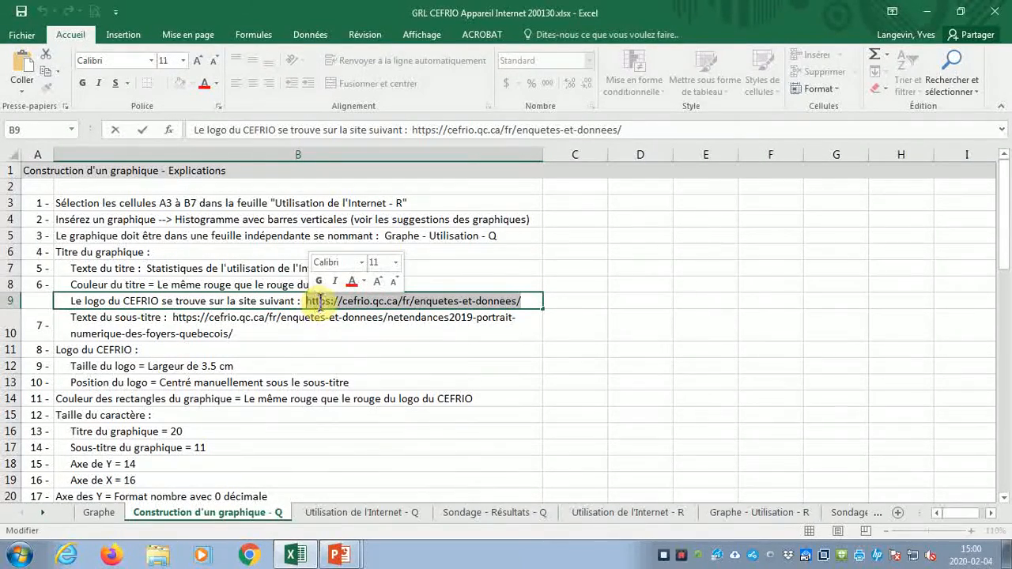
pyautogui.rightClick(321, 303)
pyautogui.click(352, 393)
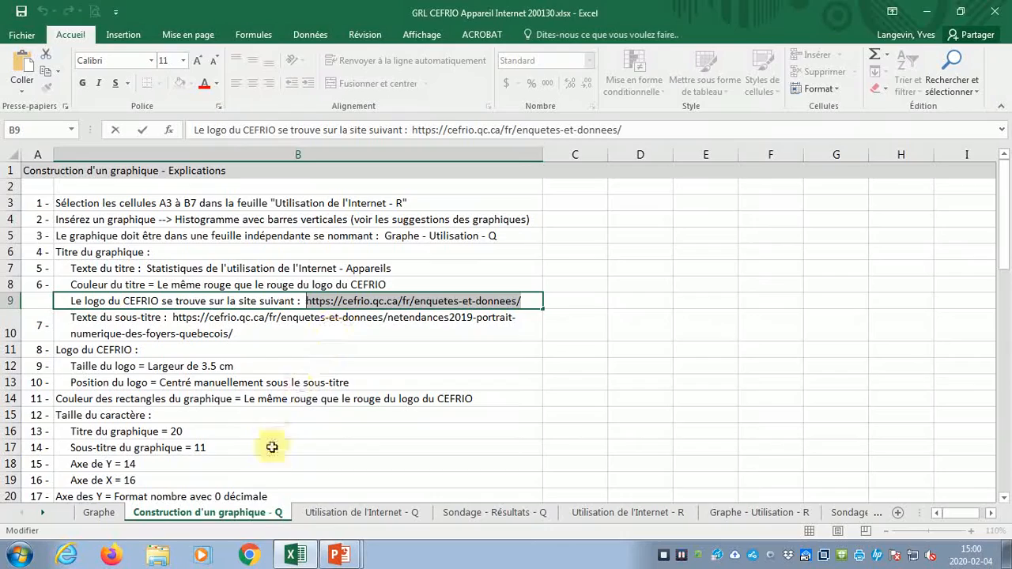
pyautogui.click(249, 555)
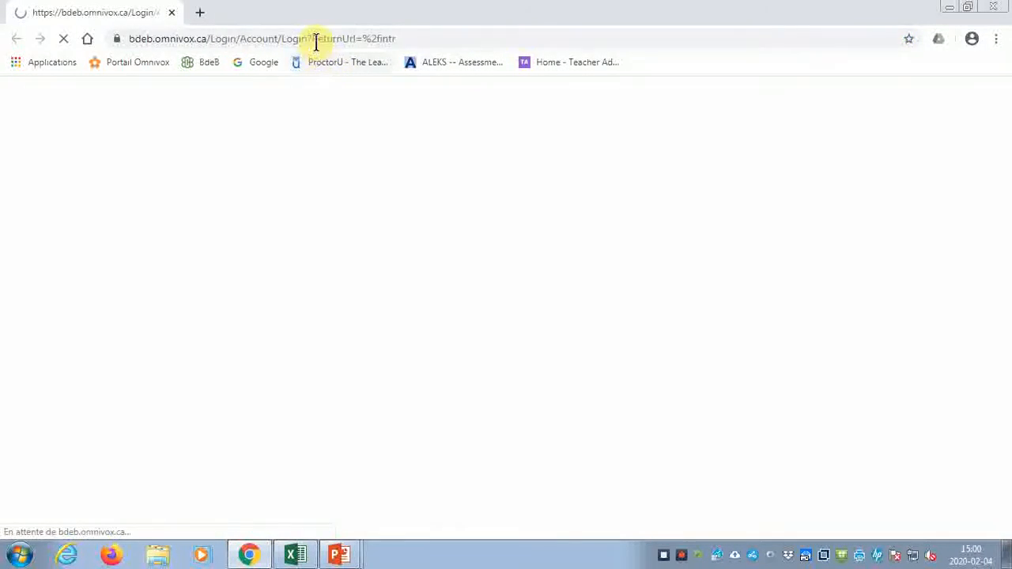
pyautogui.click(316, 40)
pyautogui.hotkey('ctrl', 'v')
pyautogui.press('Return')
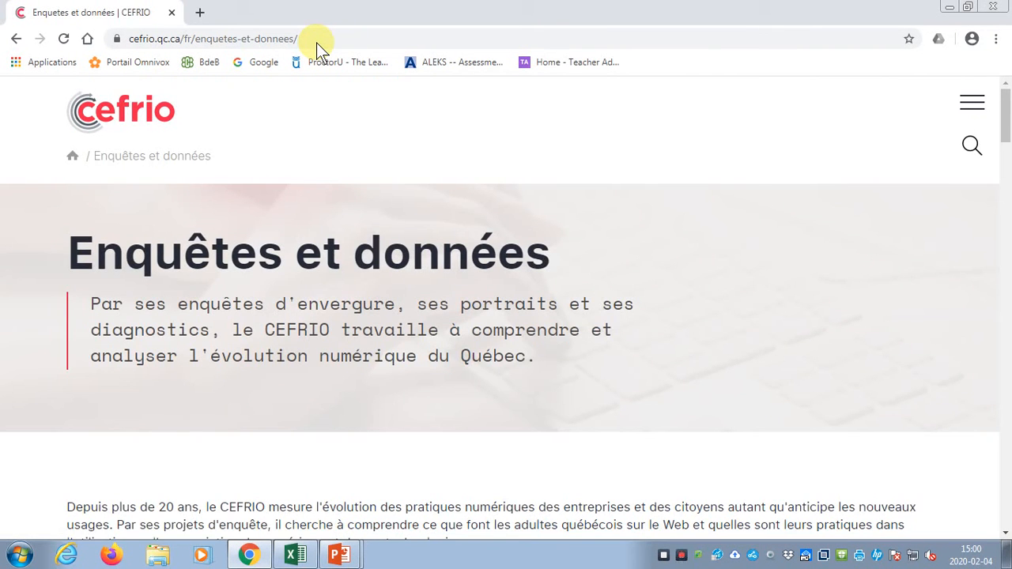
# Capture the cefrio logo from the web page with Outil Capture and move the capture window clear of the logo.
pyautogui.click(20, 555)
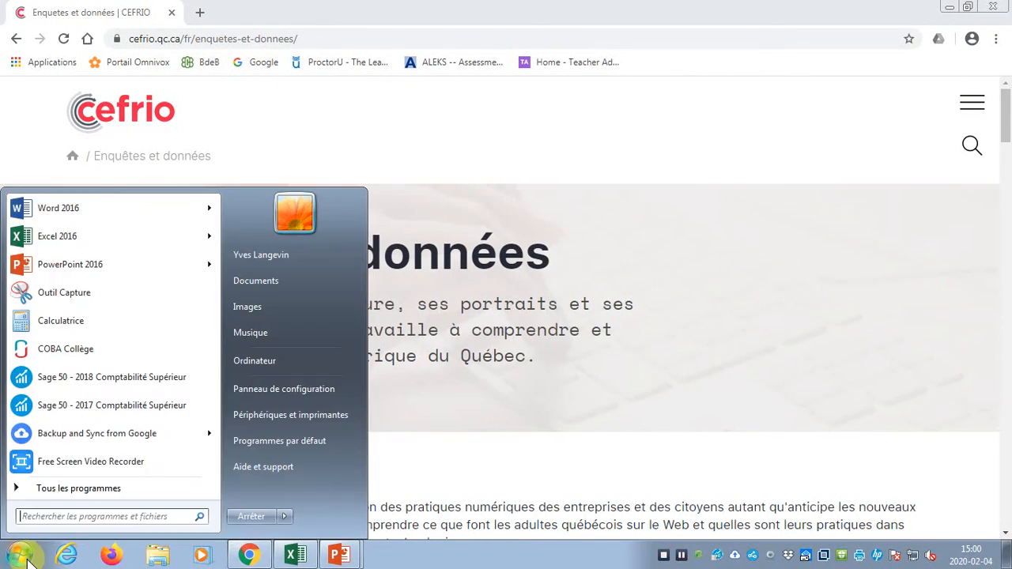
pyautogui.click(74, 301)
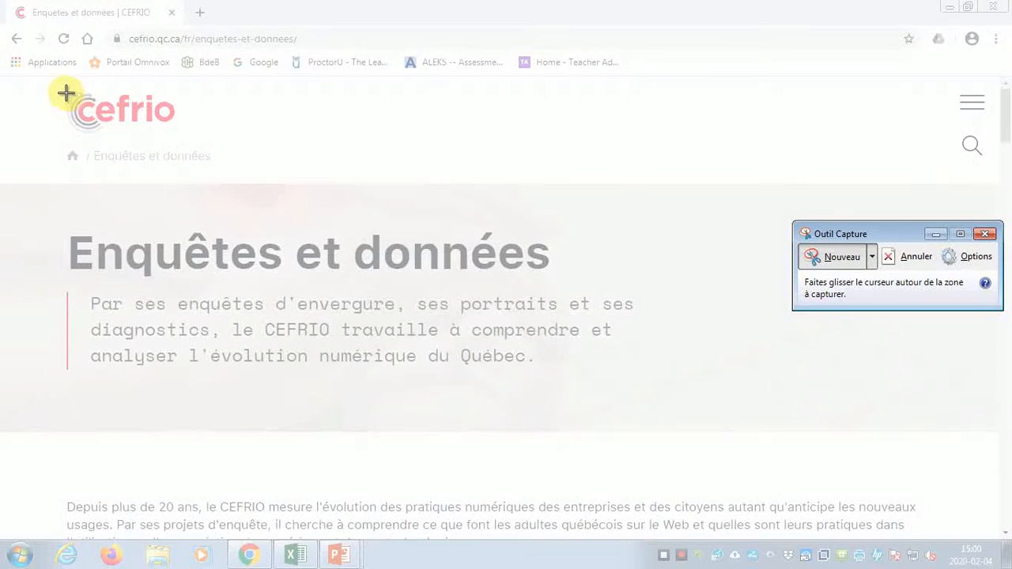
pyautogui.moveTo(61, 86); pyautogui.dragTo(177, 137)
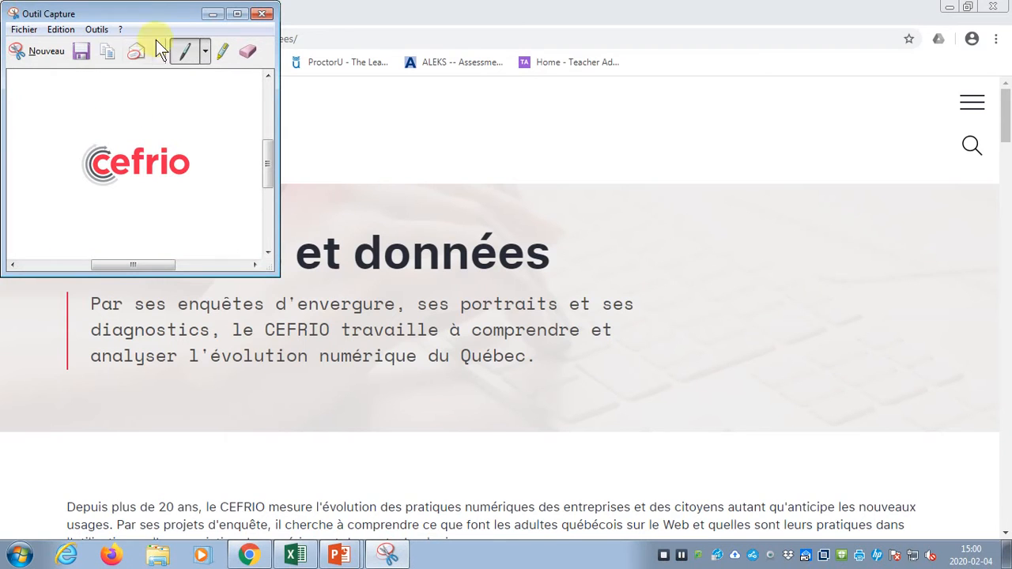
pyautogui.moveTo(151, 17); pyautogui.dragTo(493, 101)
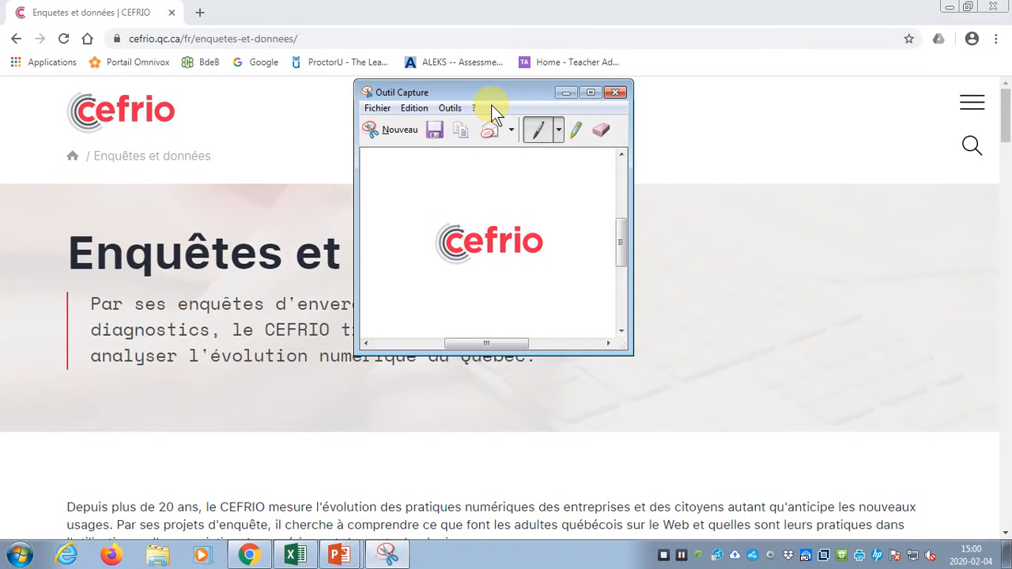
# Switch back to Excel and copy the subtitle web address from cell B10 of Construction d'un graphique - Q.
pyautogui.hotkey('alt', 'Tab')
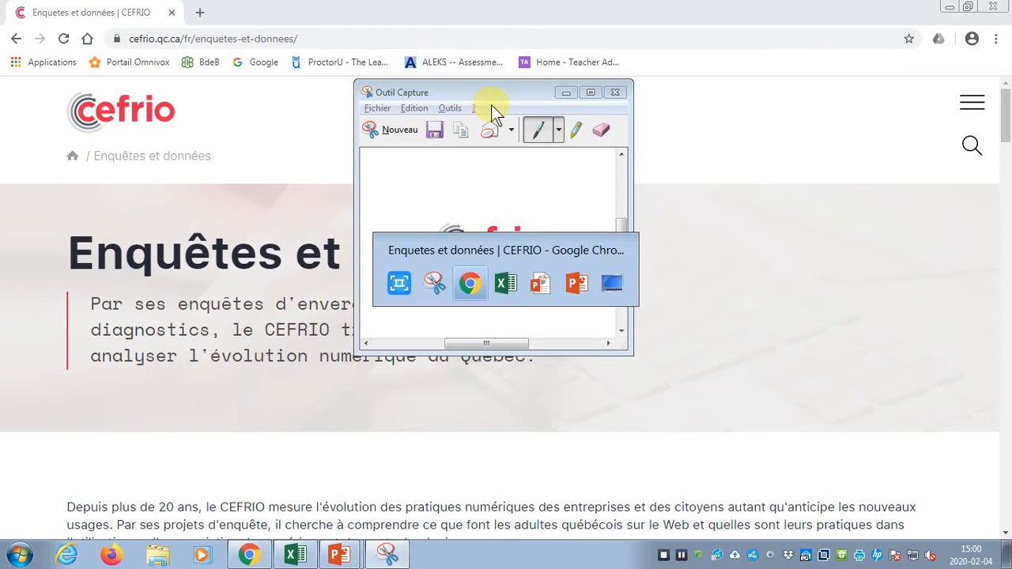
pyautogui.hotkey('alt', 'Tab')
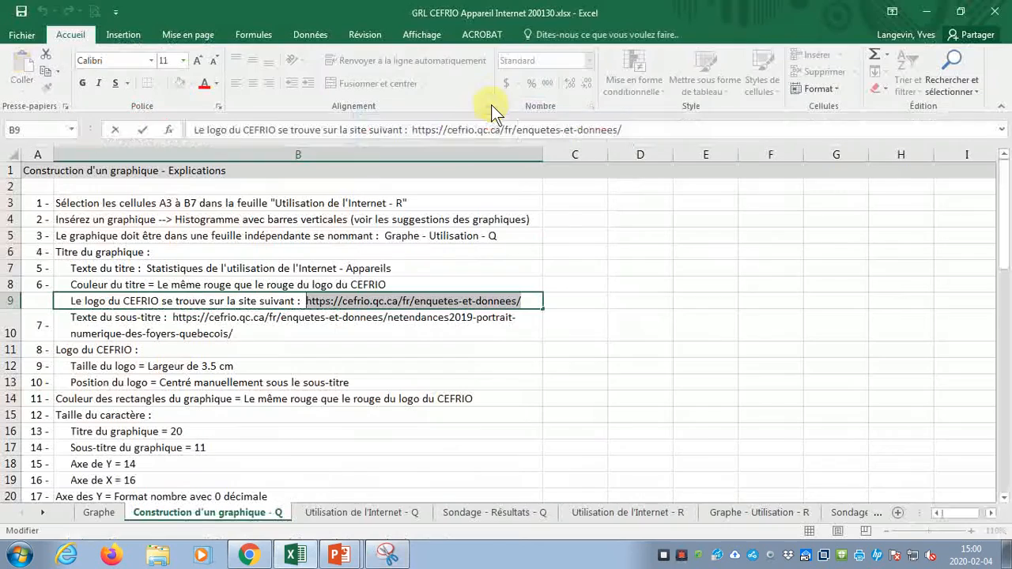
pyautogui.click(270, 338)
pyautogui.doubleClick(239, 333)
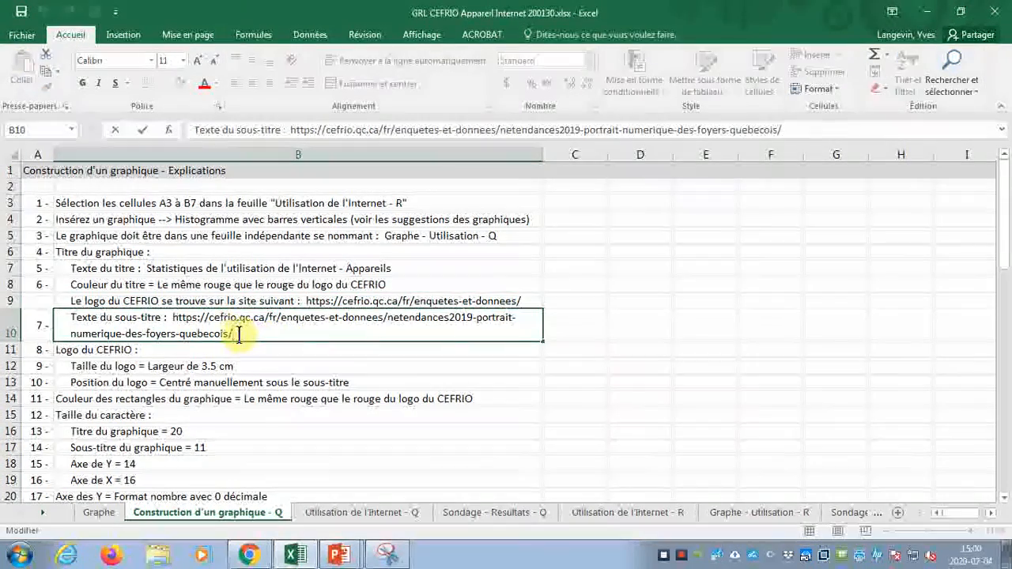
pyautogui.moveTo(239, 334); pyautogui.dragTo(174, 320)
pyautogui.hotkey('ctrl', 'c')
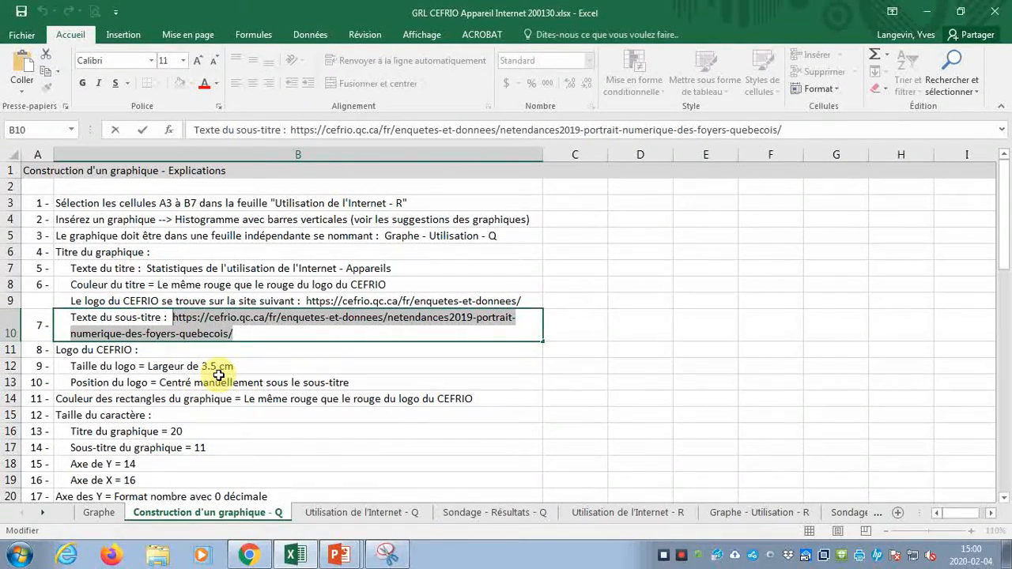
# Insert a text box below the title of the chart on the sheet Graphe and paste the copied subtitle address into it.
pyautogui.click(97, 511)
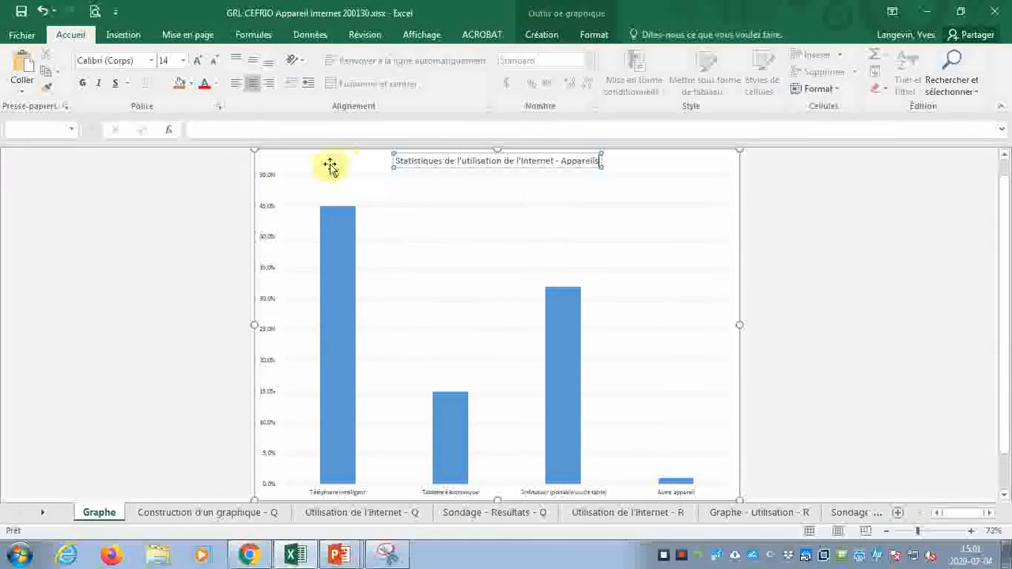
pyautogui.click(281, 165)
pyautogui.click(142, 36)
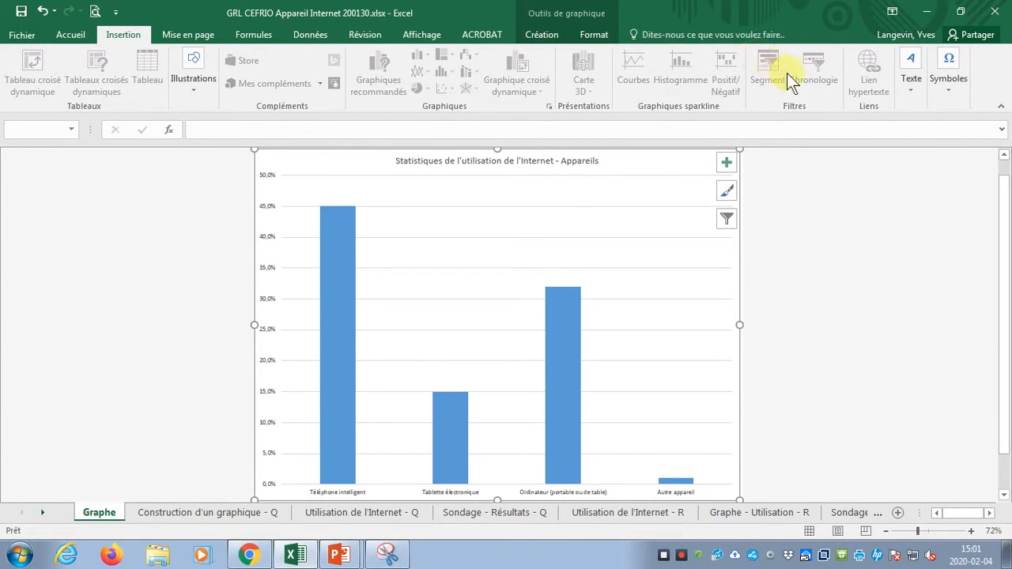
pyautogui.click(909, 89)
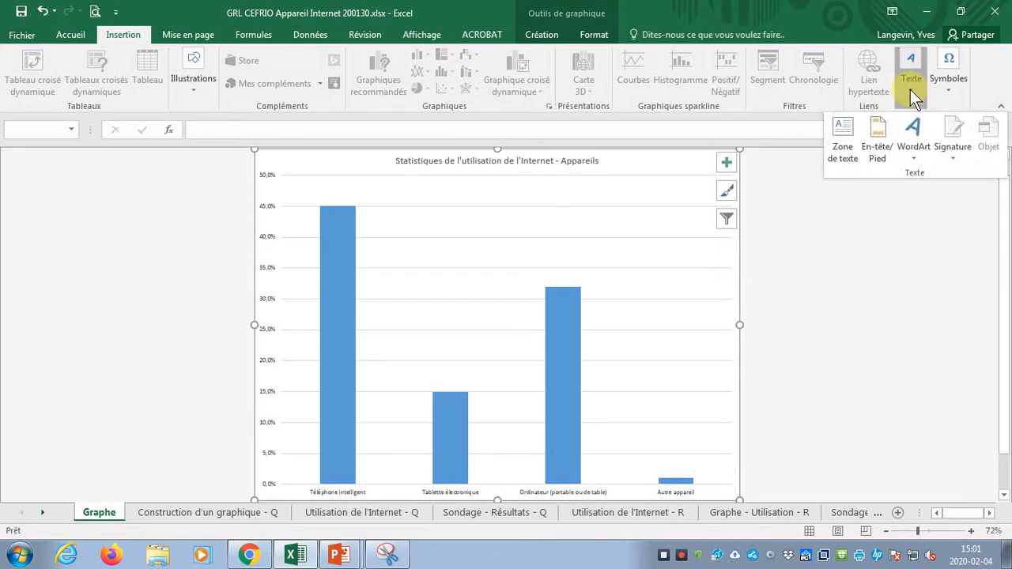
pyautogui.click(840, 134)
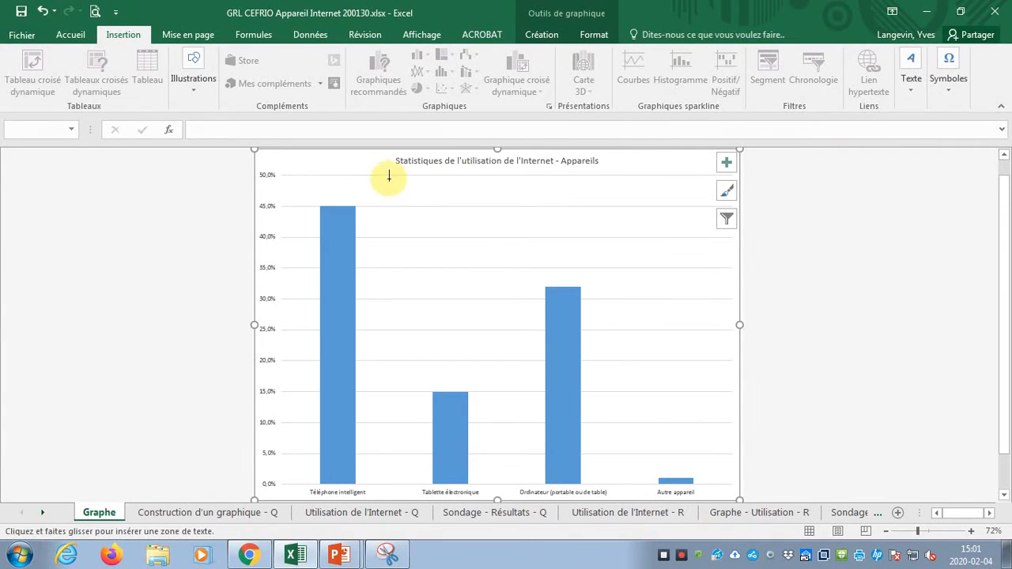
pyautogui.click(332, 182)
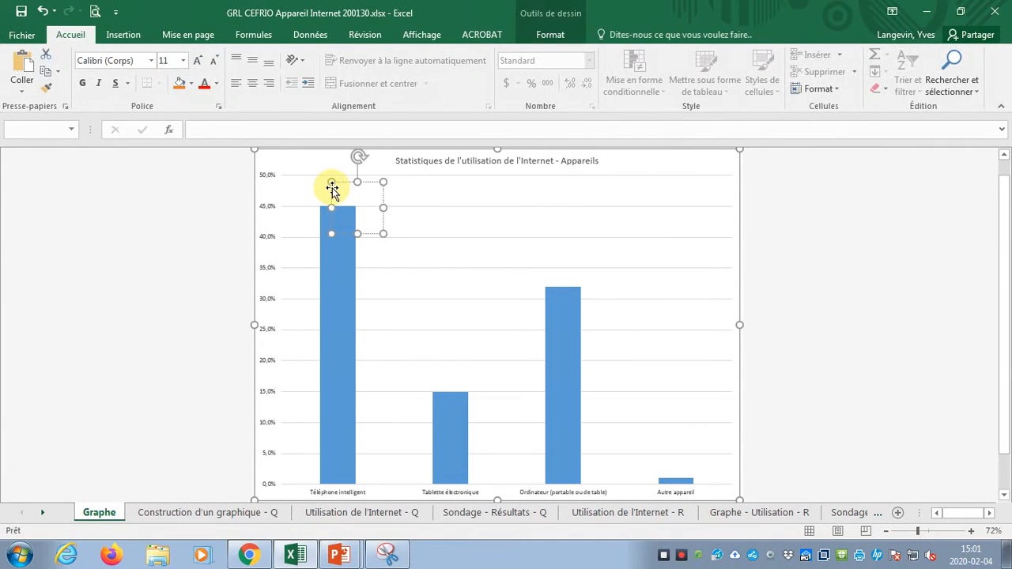
pyautogui.click(21, 85)
pyautogui.click(20, 131)
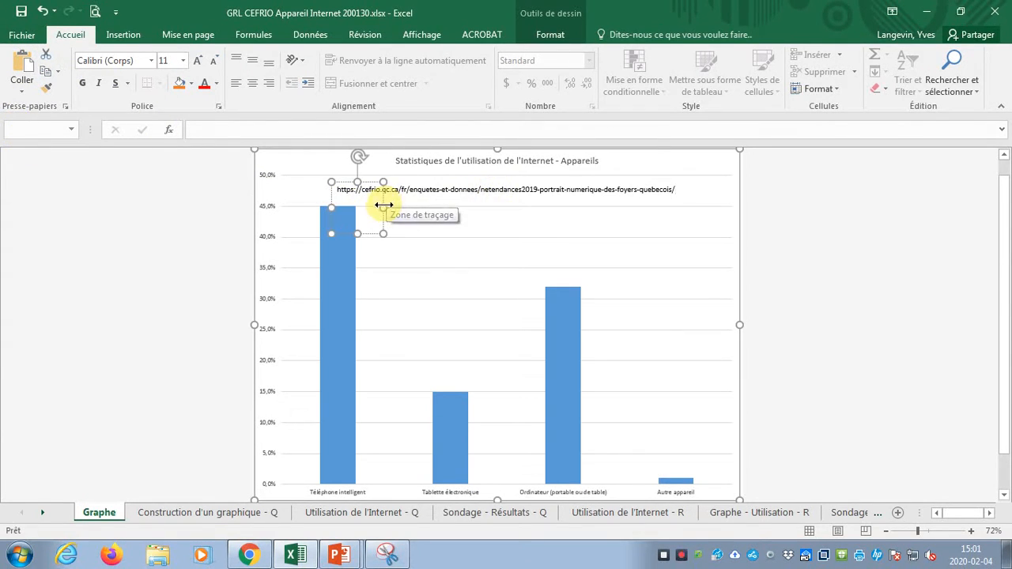
# Resize the subtitle text box to fit its address on one line and shift it slightly right beneath the chart title.
pyautogui.moveTo(384, 206); pyautogui.dragTo(689, 200)
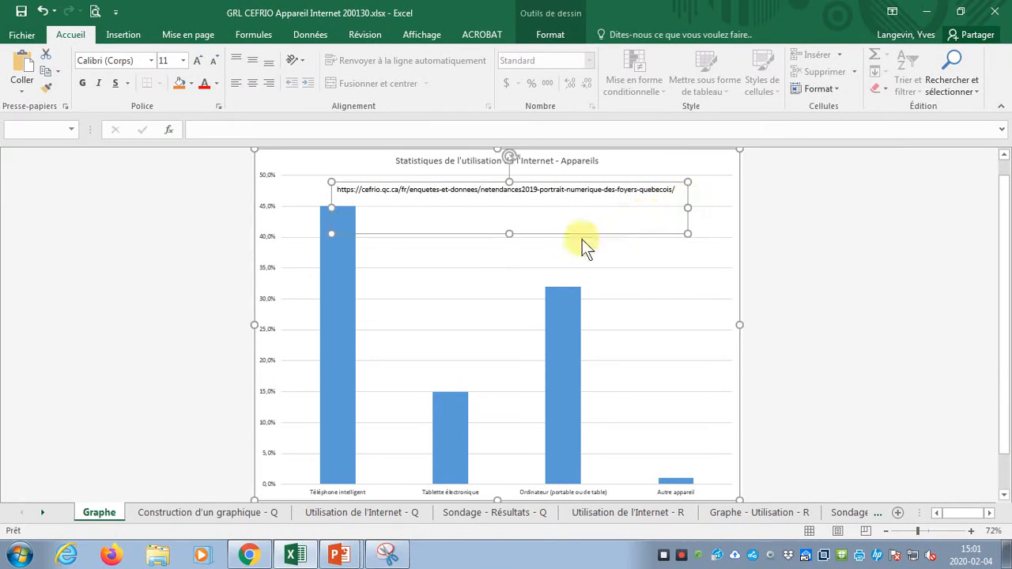
pyautogui.click(510, 200)
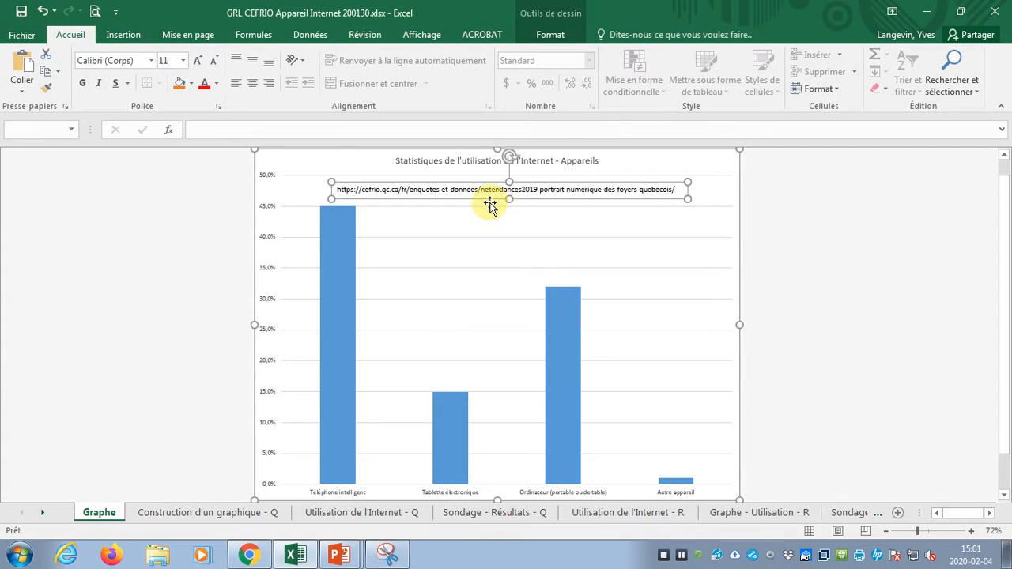
pyautogui.moveTo(490, 200); pyautogui.dragTo(512, 200)
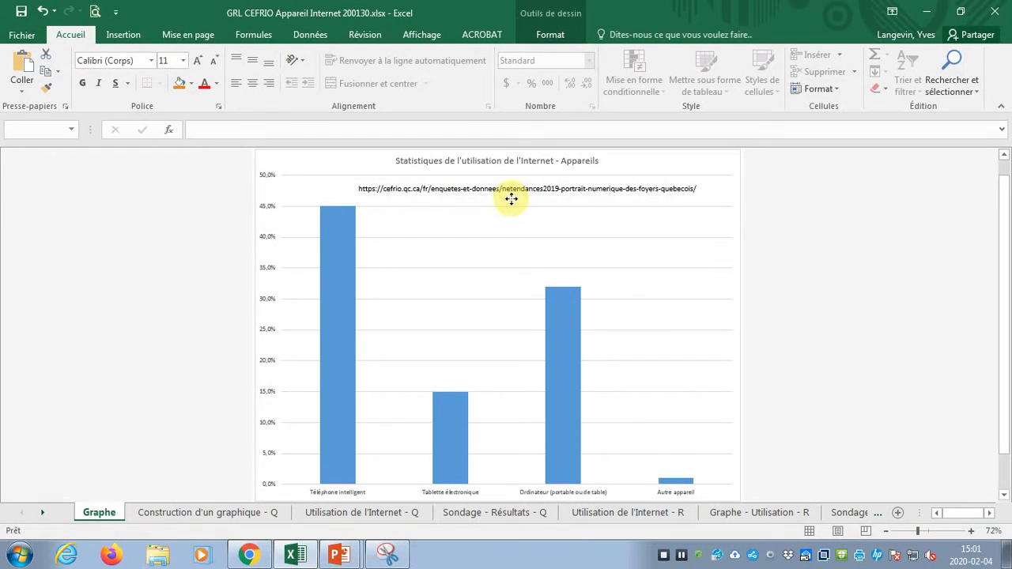
# Check the logo instructions in Construction d'un graphique - Q and copy the captured cefrio logo from Outil Capture.
pyautogui.click(232, 505)
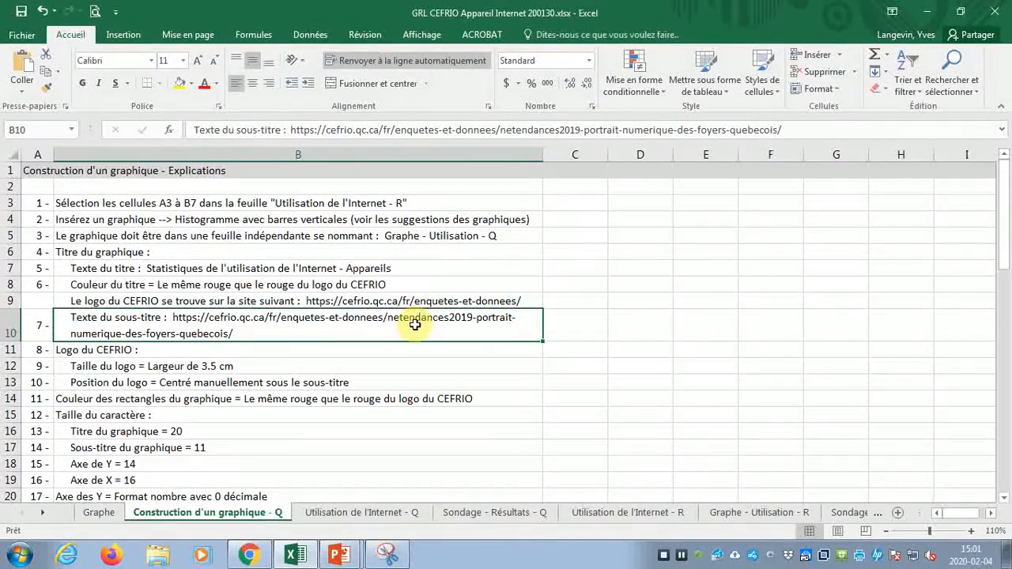
pyautogui.click(311, 364)
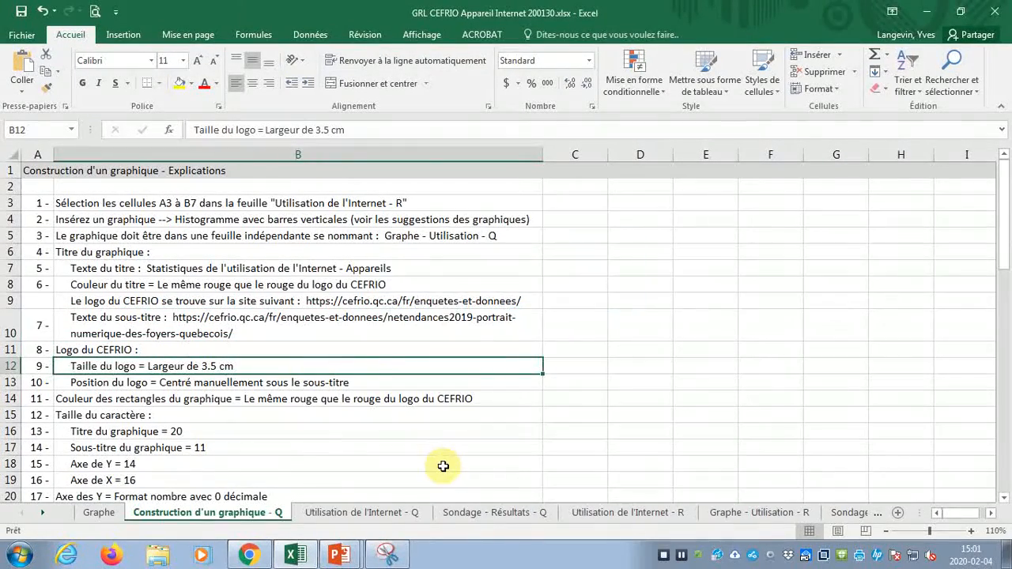
pyautogui.hotkey('alt', 'Tab')
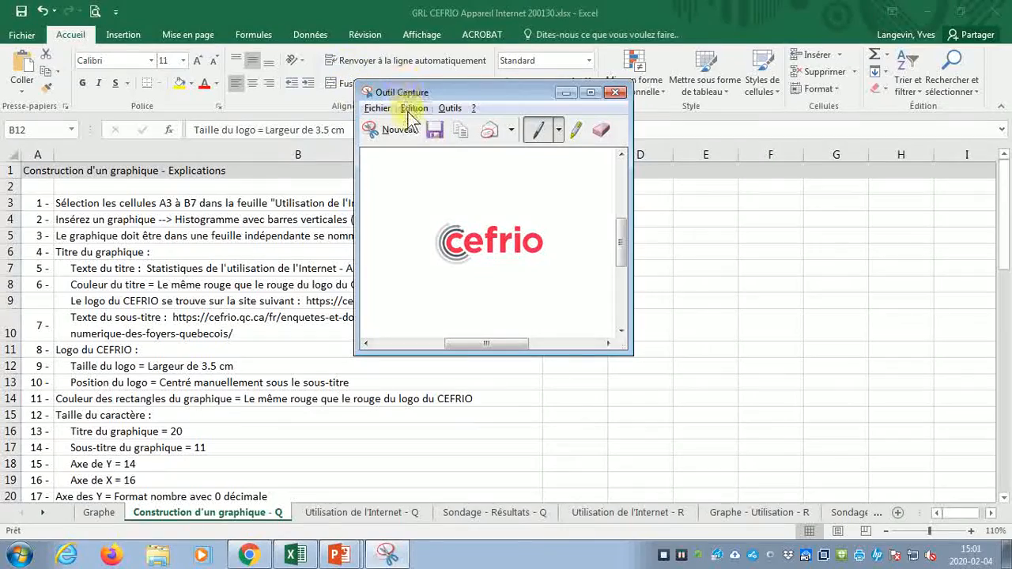
pyautogui.click(413, 108)
pyautogui.hotkey('alt', 'Tab')
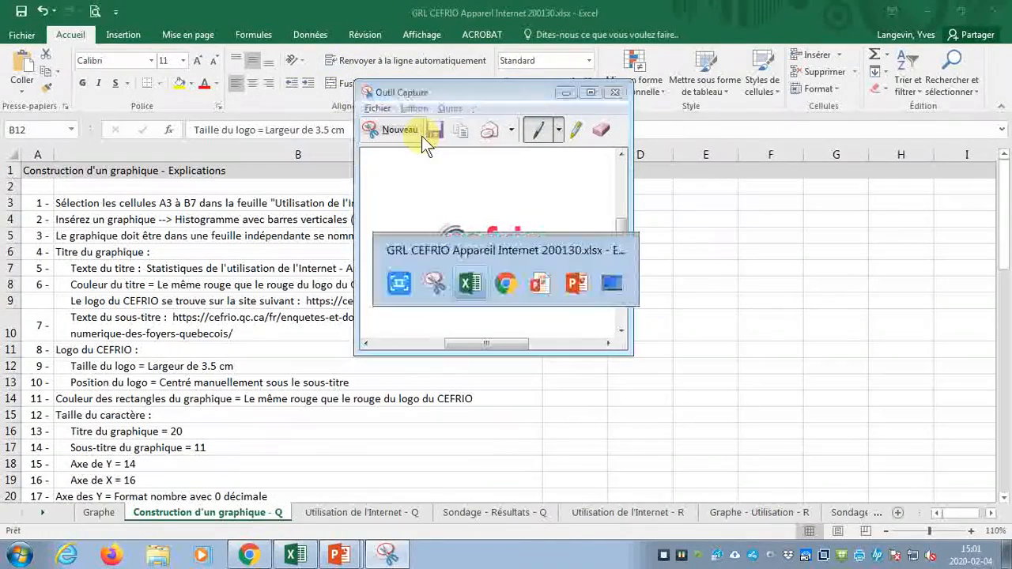
# Paste the cefrio logo into the chart on the sheet Graphe and place it beneath the subtitle.
pyautogui.click(119, 511)
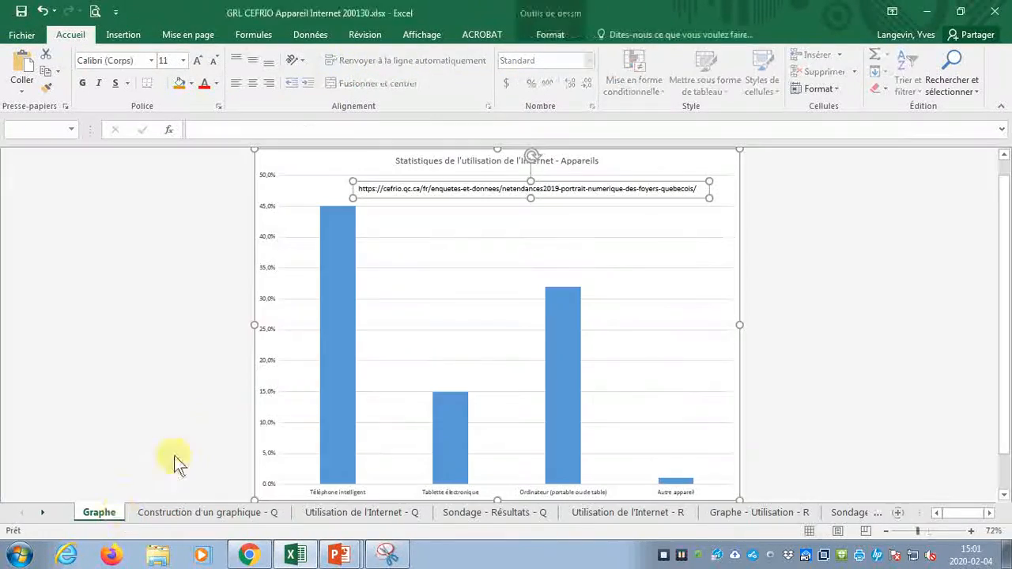
pyautogui.click(284, 164)
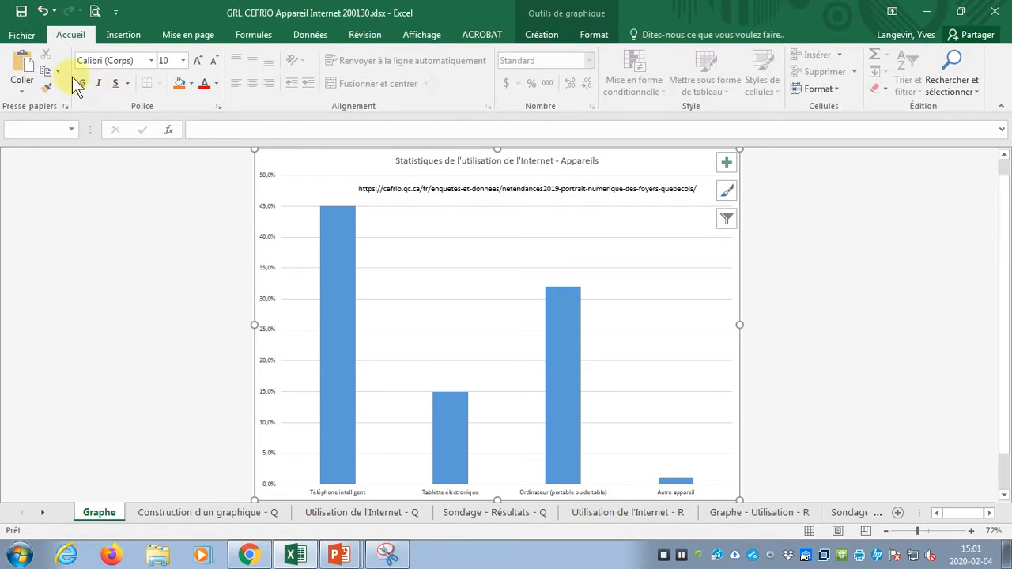
pyautogui.click(22, 67)
pyautogui.moveTo(312, 156); pyautogui.dragTo(513, 241)
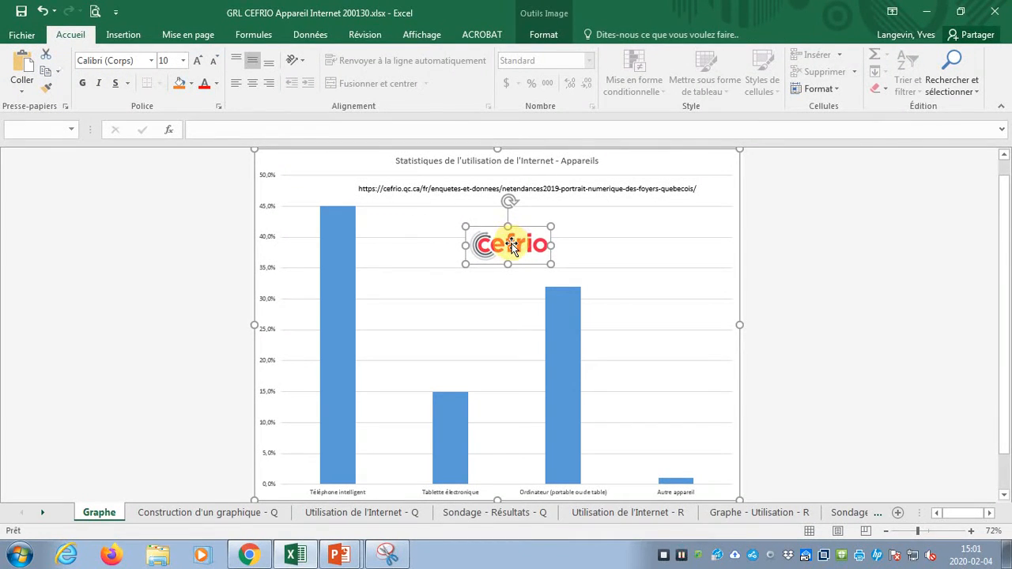
# Set the cefrio logo's width to 3,5 cm with its proportions kept.
pyautogui.rightClick(514, 250)
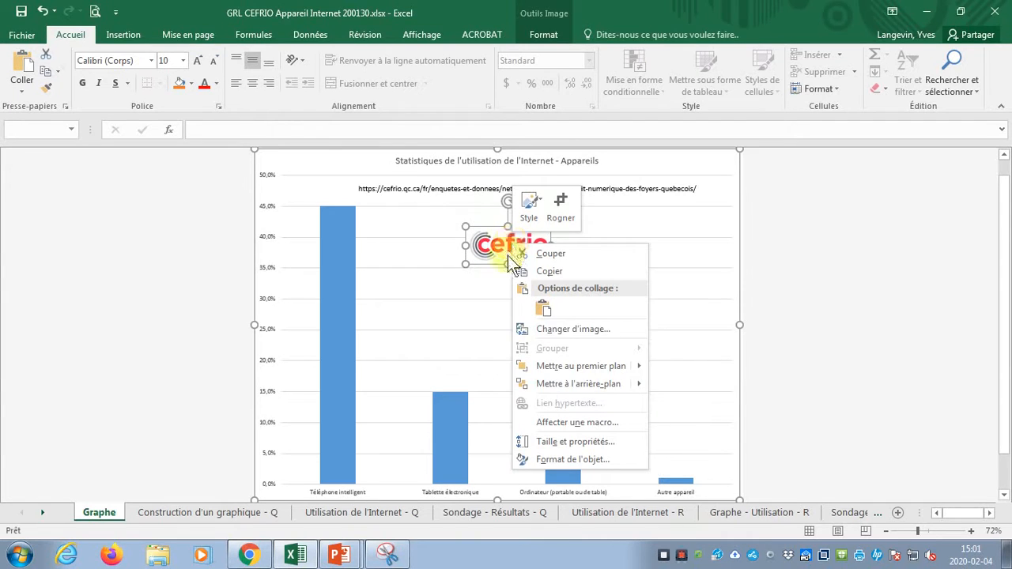
pyautogui.click(562, 440)
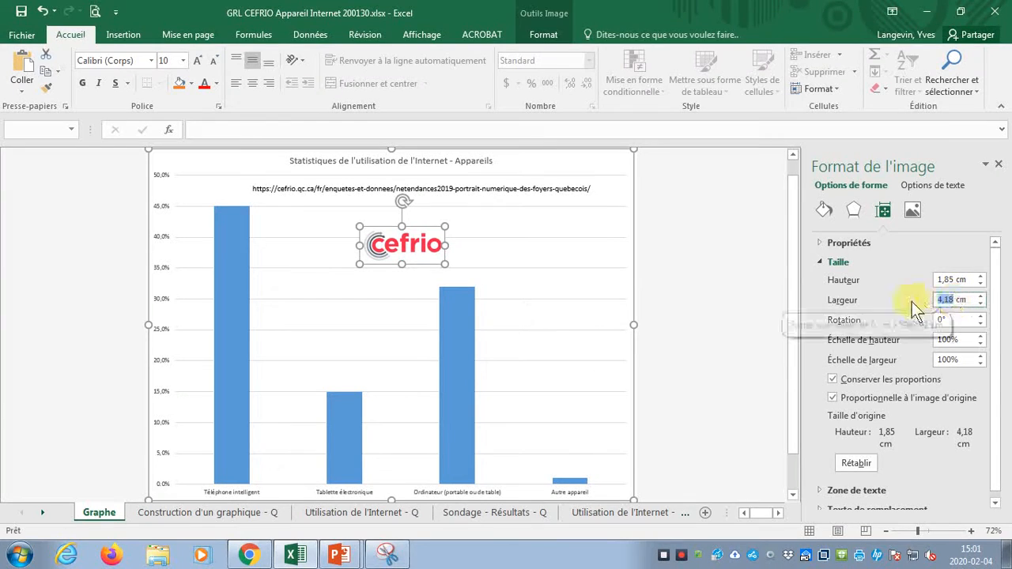
pyautogui.write('3')
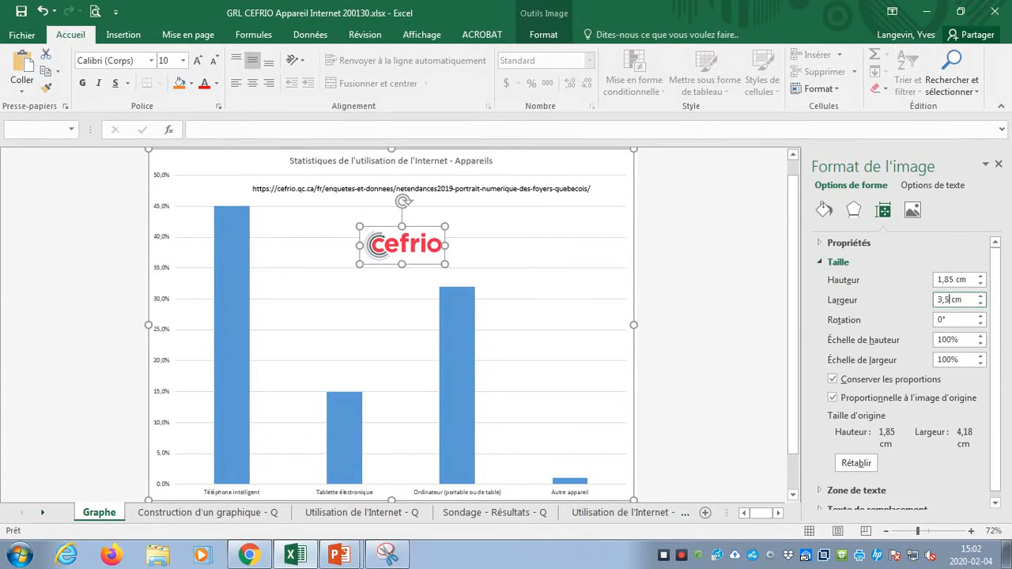
pyautogui.write(',5')
pyautogui.press('Tab')
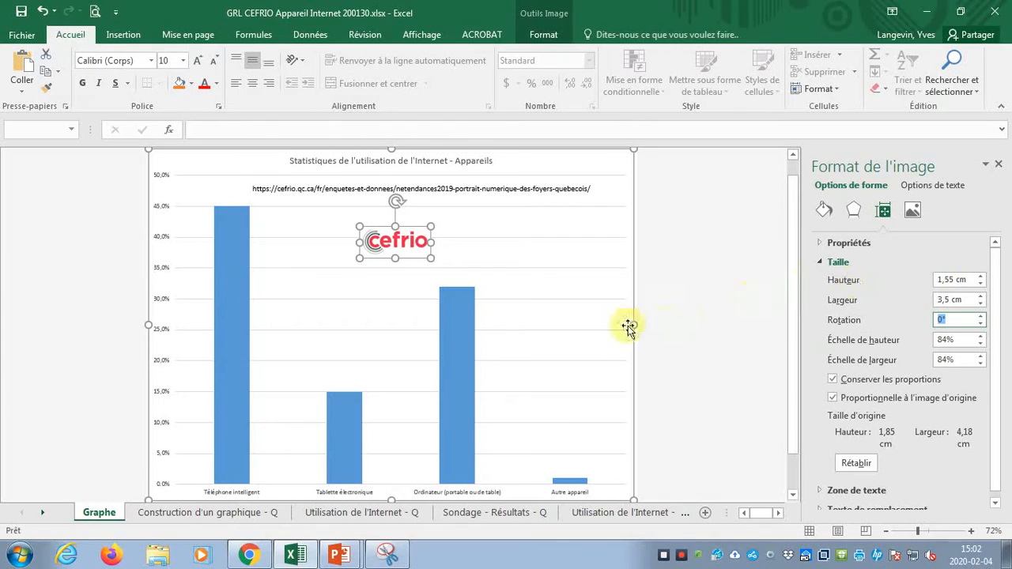
# Check the logo position instruction in Construction d'un graphique - Q, and move the logo up on Graphe to sit centred just beneath the subtitle.
pyautogui.click(269, 518)
pyautogui.click(267, 384)
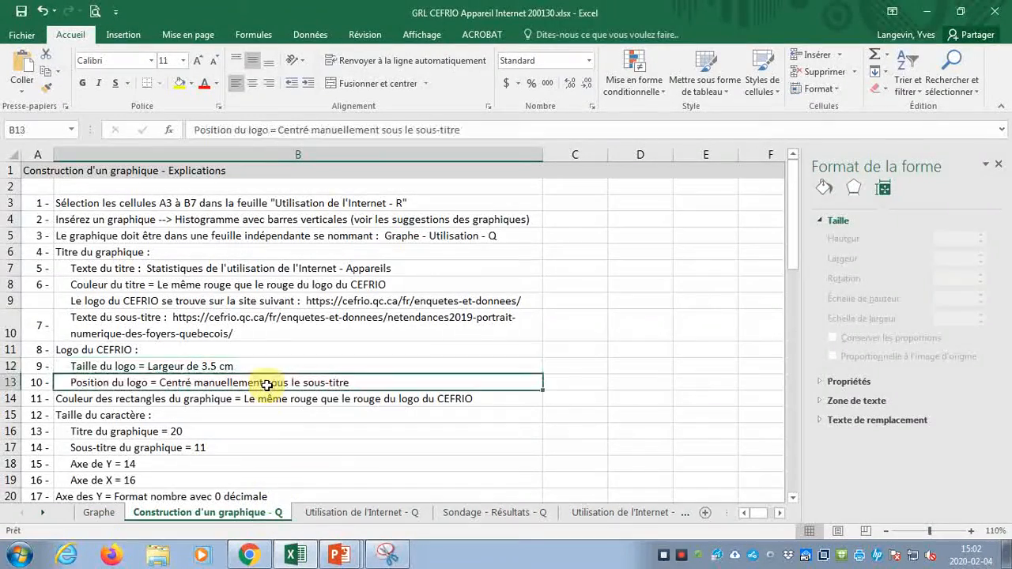
pyautogui.click(88, 512)
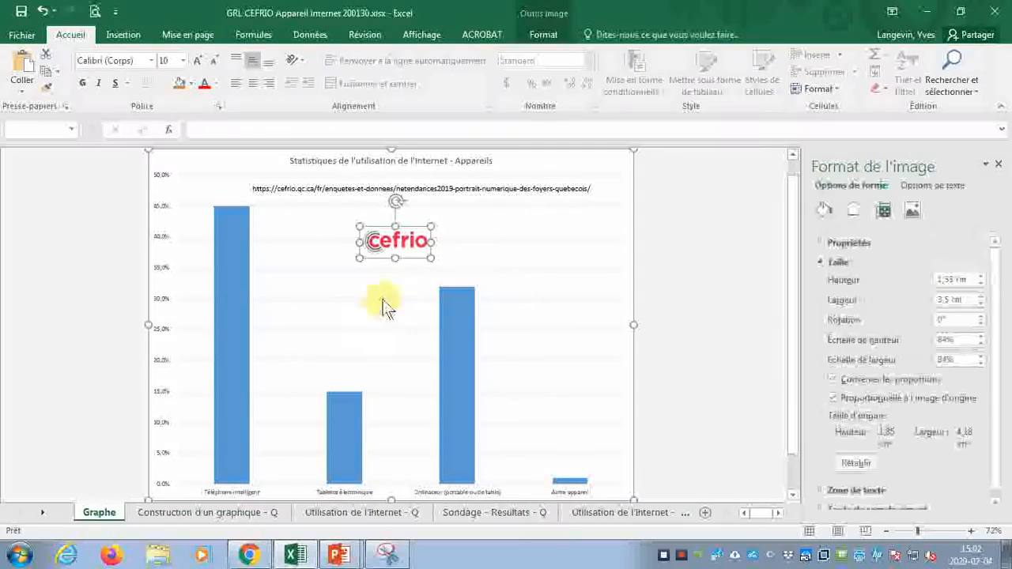
pyautogui.moveTo(396, 241); pyautogui.dragTo(398, 220)
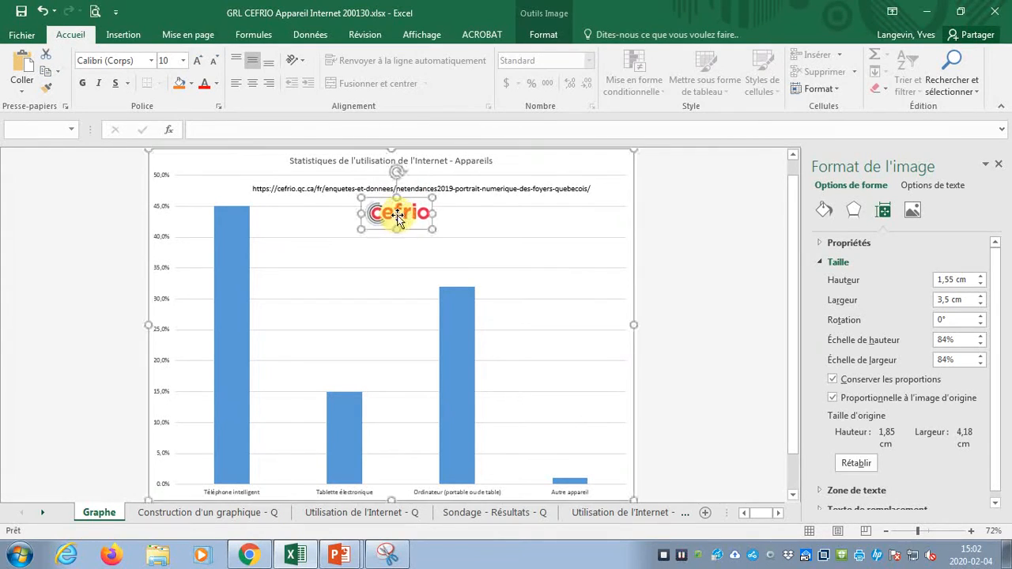
# Examine the layout of the title, subtitle and logo in the finished chart on the sheet Graphe - Utilisation - R.
pyautogui.click(227, 521)
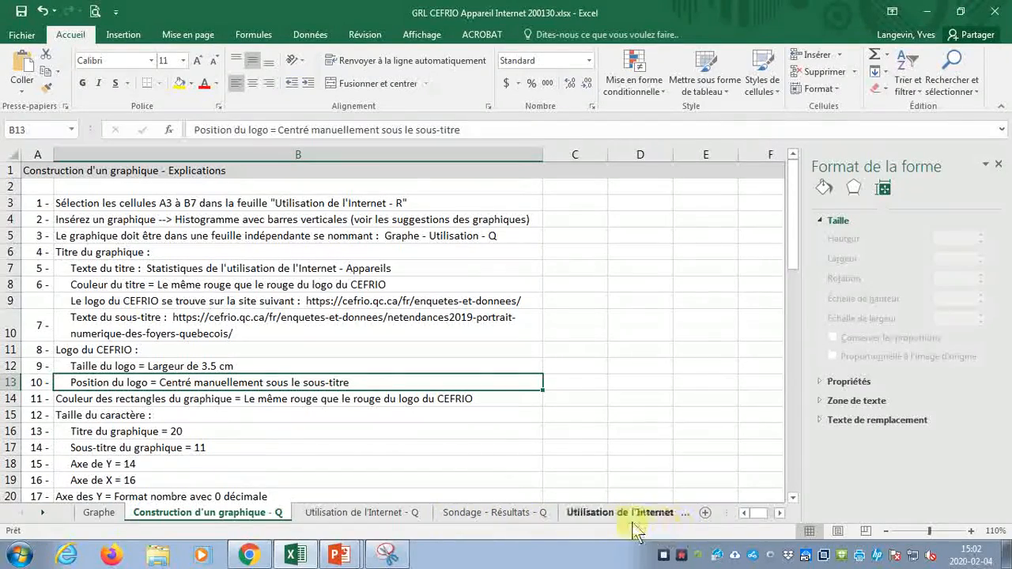
pyautogui.click(45, 513)
pyautogui.click(45, 514)
pyautogui.click(46, 514)
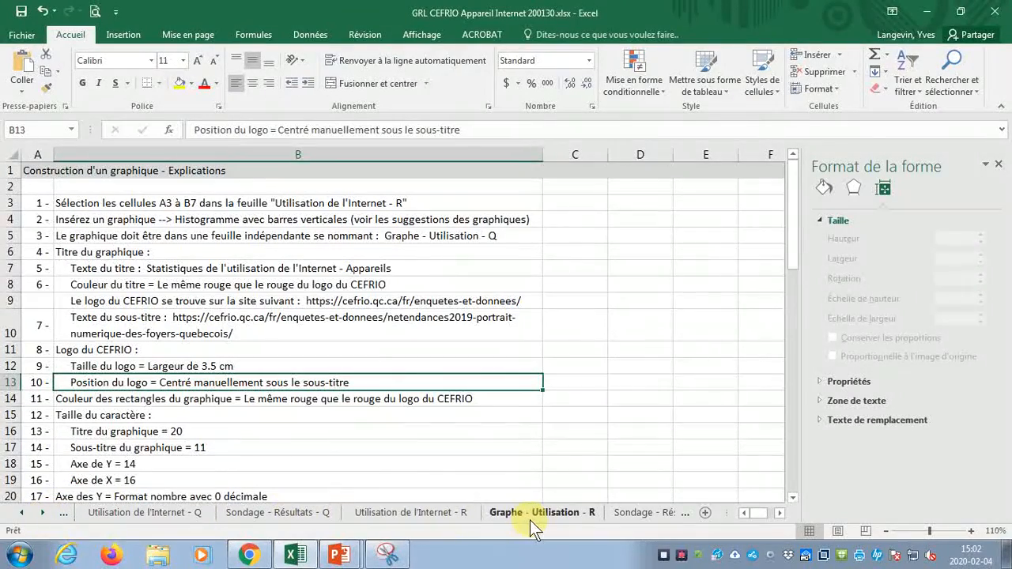
pyautogui.click(530, 518)
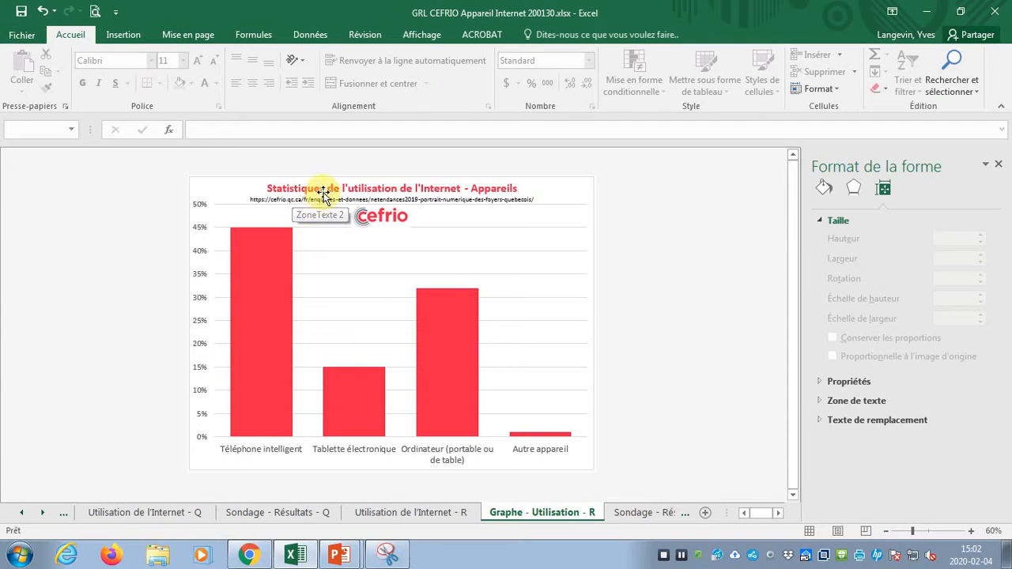
pyautogui.click(21, 513)
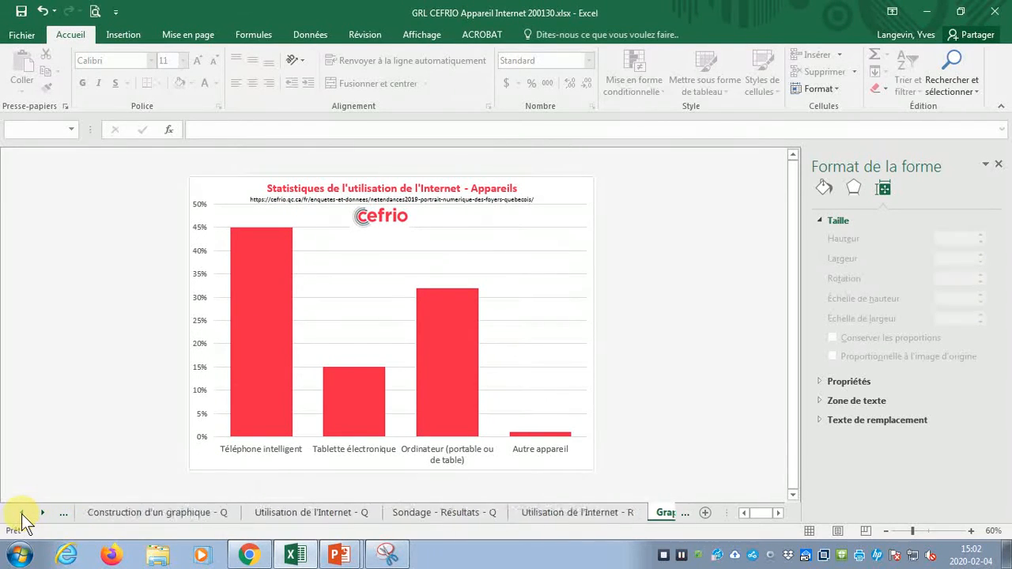
pyautogui.click(22, 514)
# Reposition the subtitle text box on the sheet Graphe so it is centred between the chart title and the cefrio logo.
pyautogui.click(99, 512)
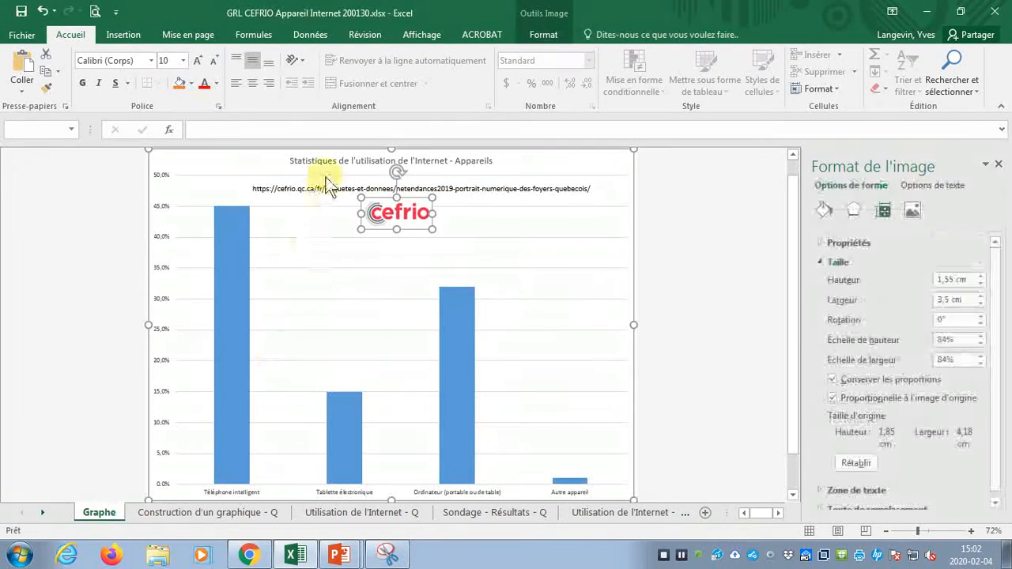
pyautogui.click(322, 196)
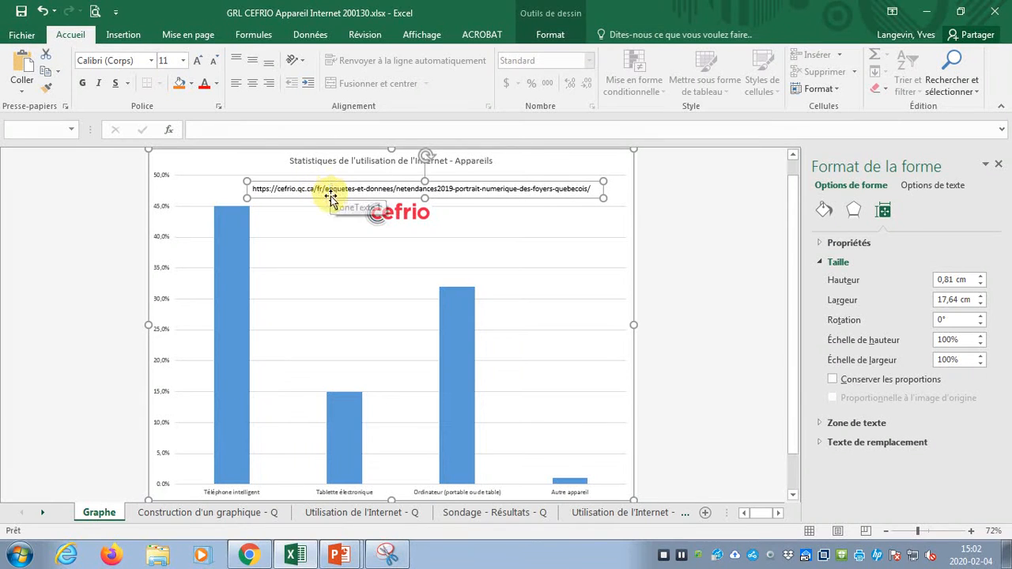
pyautogui.moveTo(330, 200); pyautogui.dragTo(301, 181)
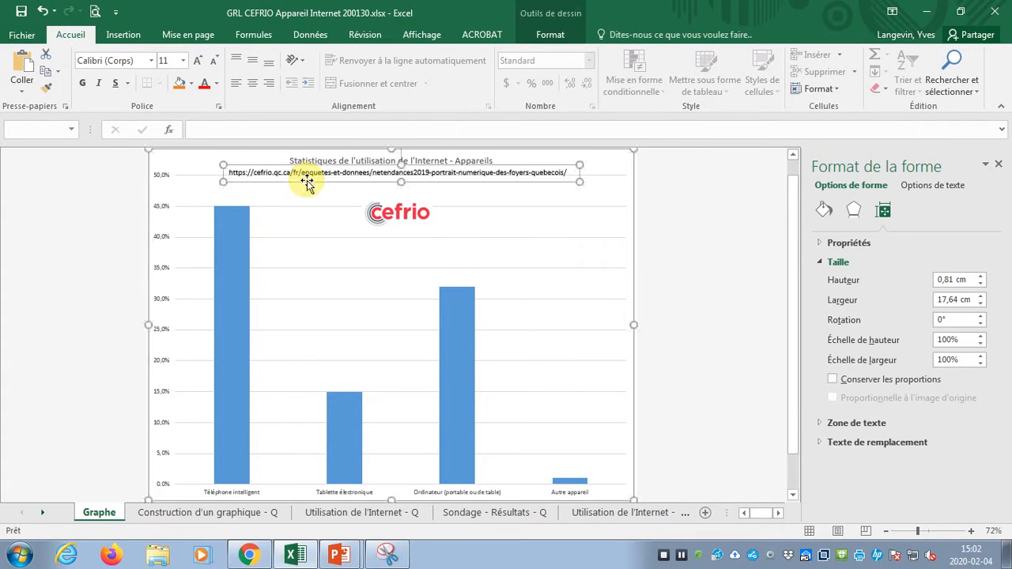
pyautogui.moveTo(307, 181); pyautogui.dragTo(307, 203)
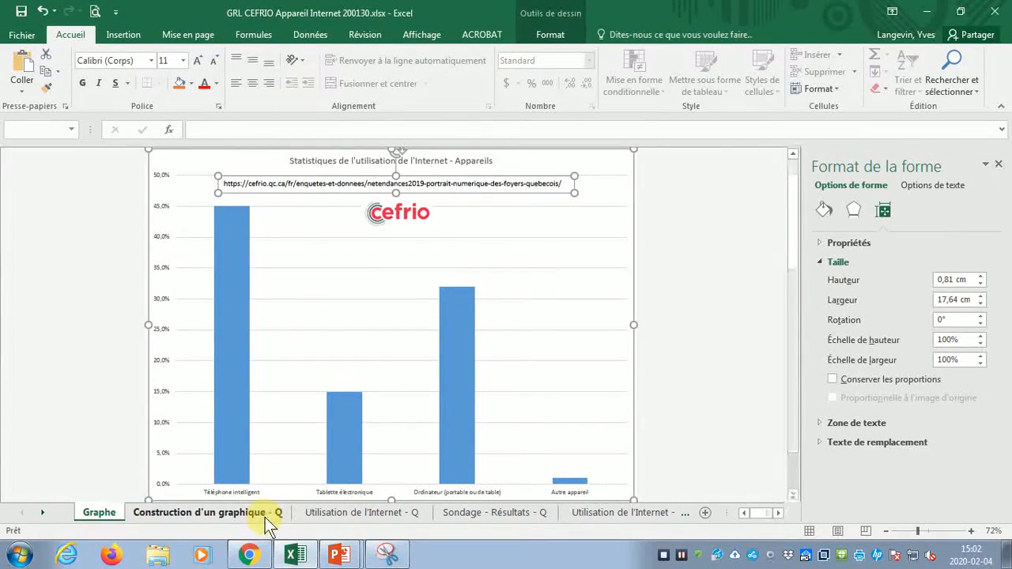
# Check the column colour instruction in Construction d'un graphique - Q and copy the captured cefrio logo from Outil Capture.
pyautogui.click(265, 515)
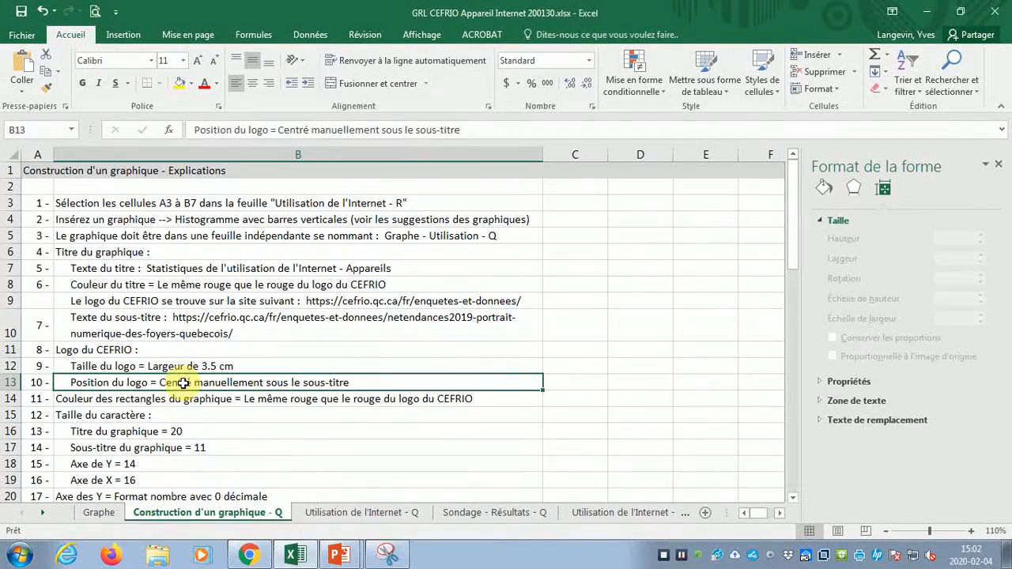
pyautogui.click(159, 401)
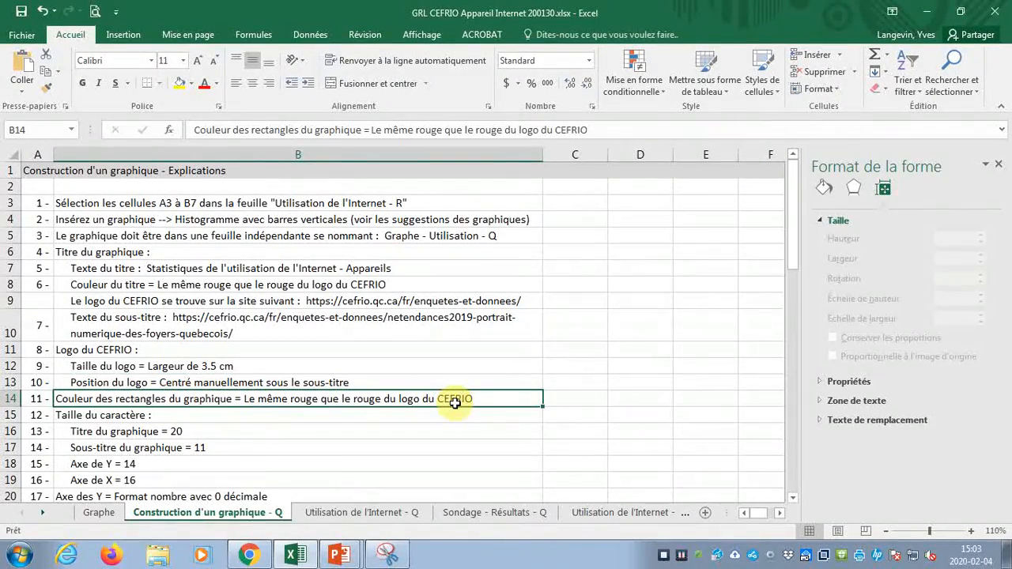
pyautogui.click(395, 558)
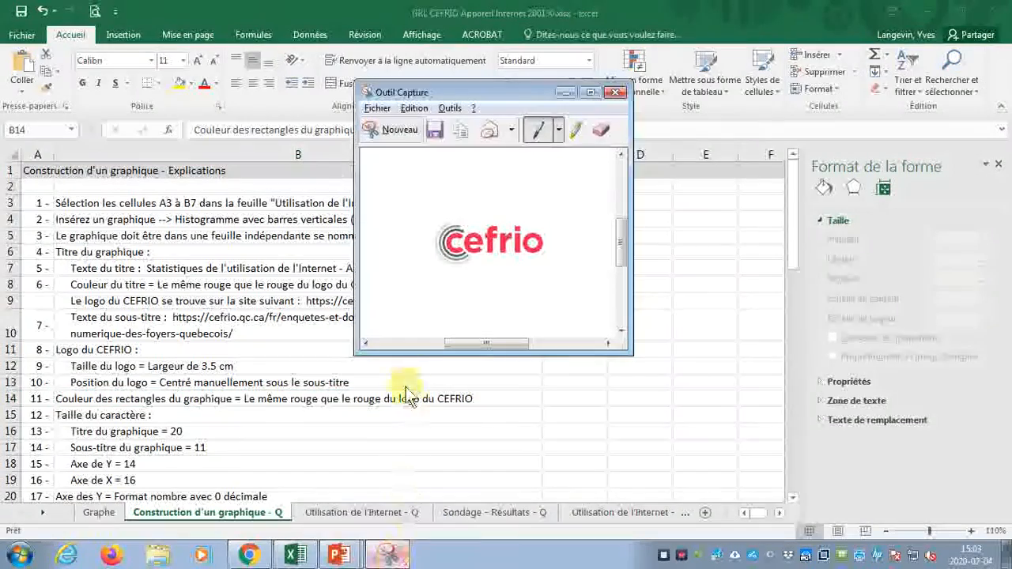
pyautogui.click(414, 108)
pyautogui.click(431, 126)
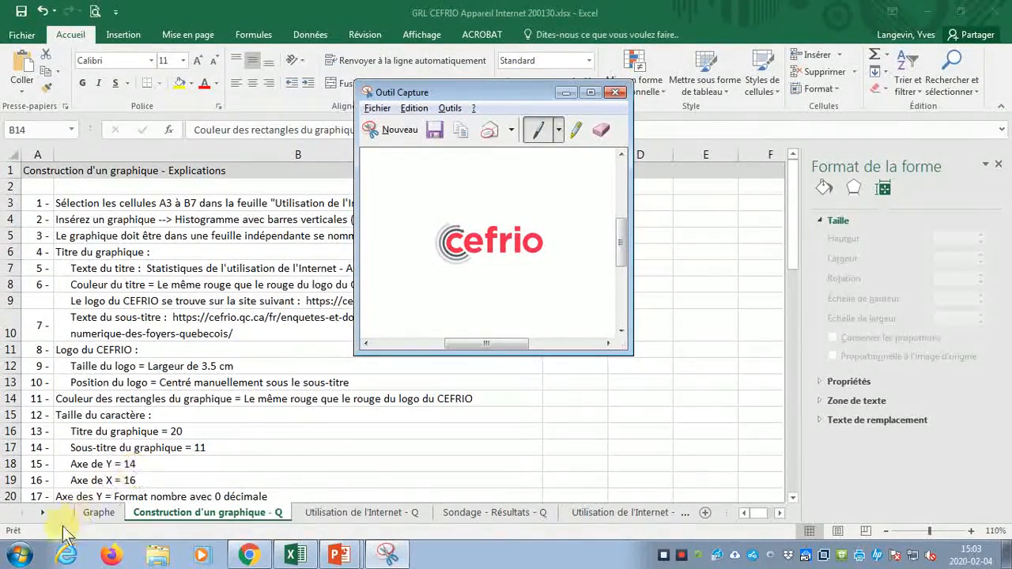
# Create a blank presentation in PowerPoint, paste the cefrio logo on its slide, and enlarge it near the slide's lower-left area.
pyautogui.click(19, 555)
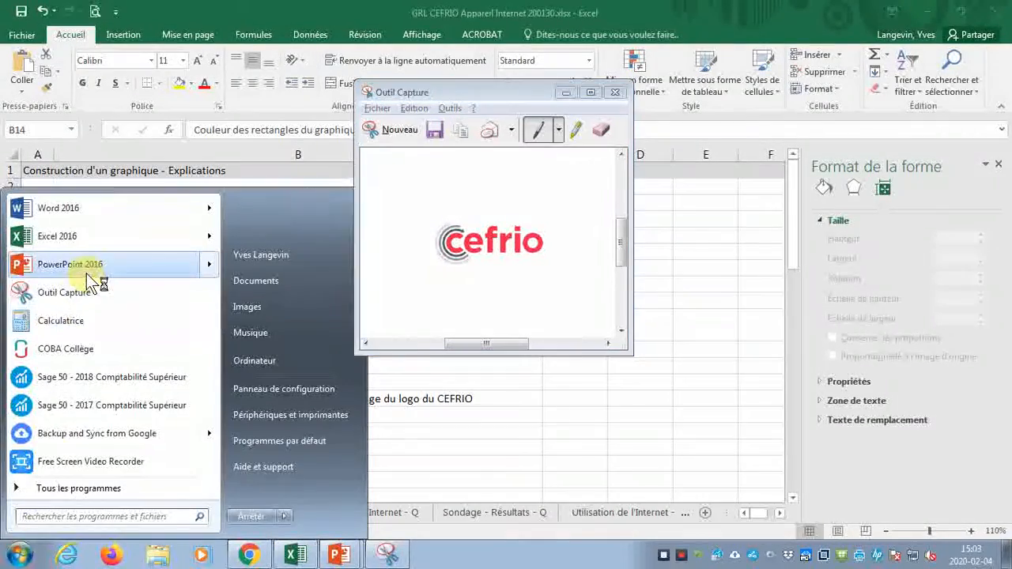
pyautogui.click(86, 274)
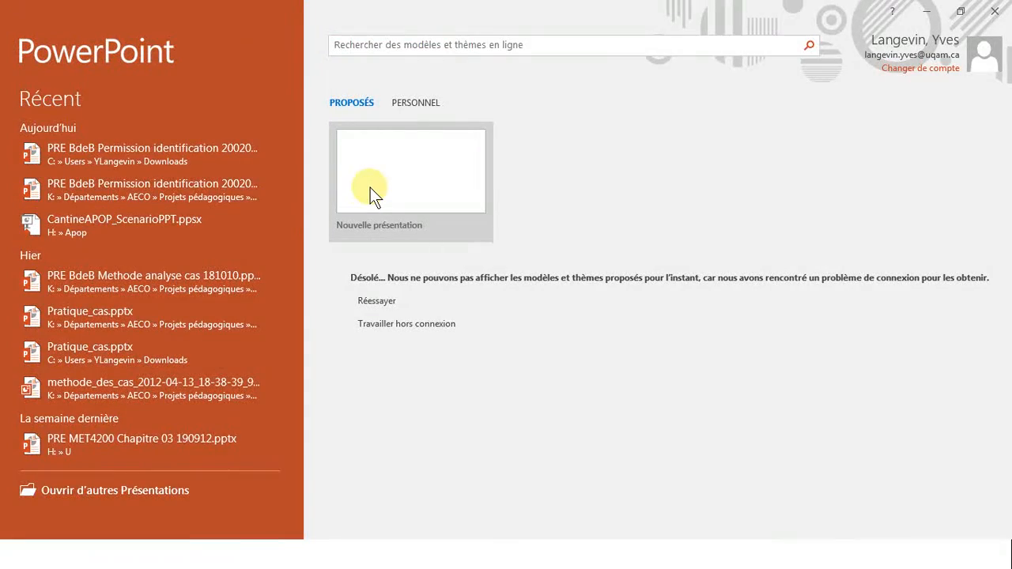
pyautogui.click(371, 189)
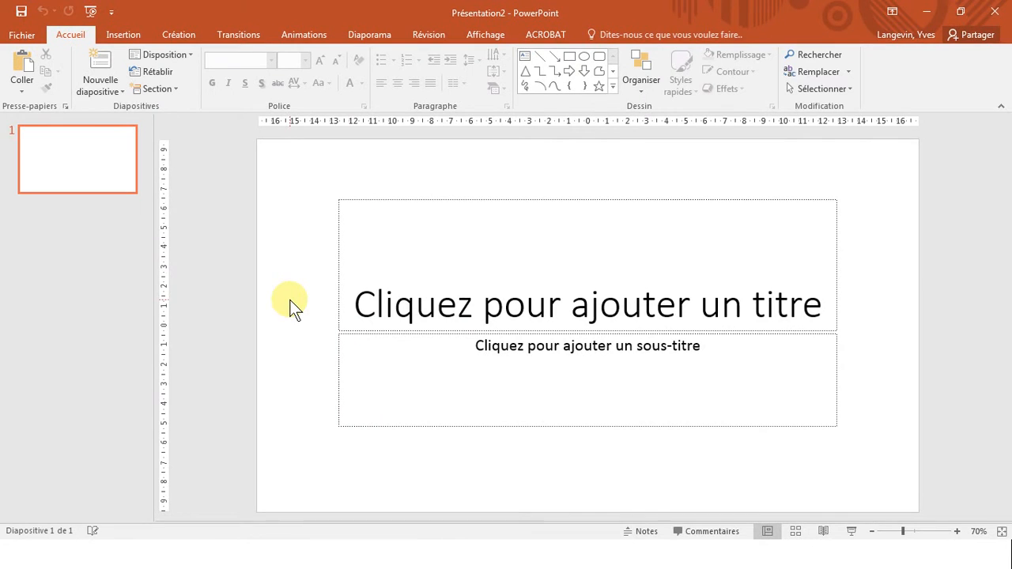
pyautogui.hotkey('ctrl', 'v')
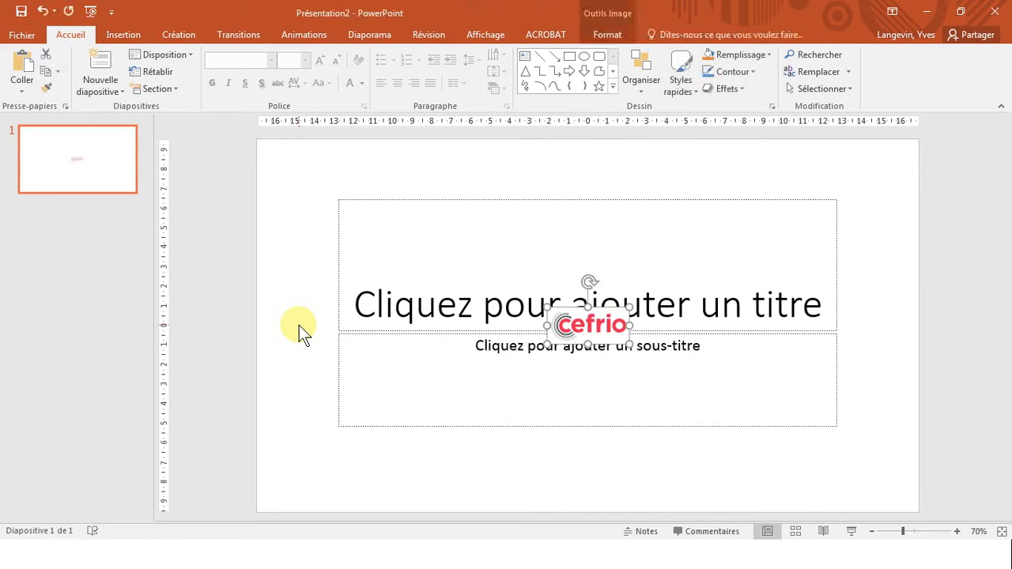
pyautogui.moveTo(577, 324); pyautogui.dragTo(411, 386)
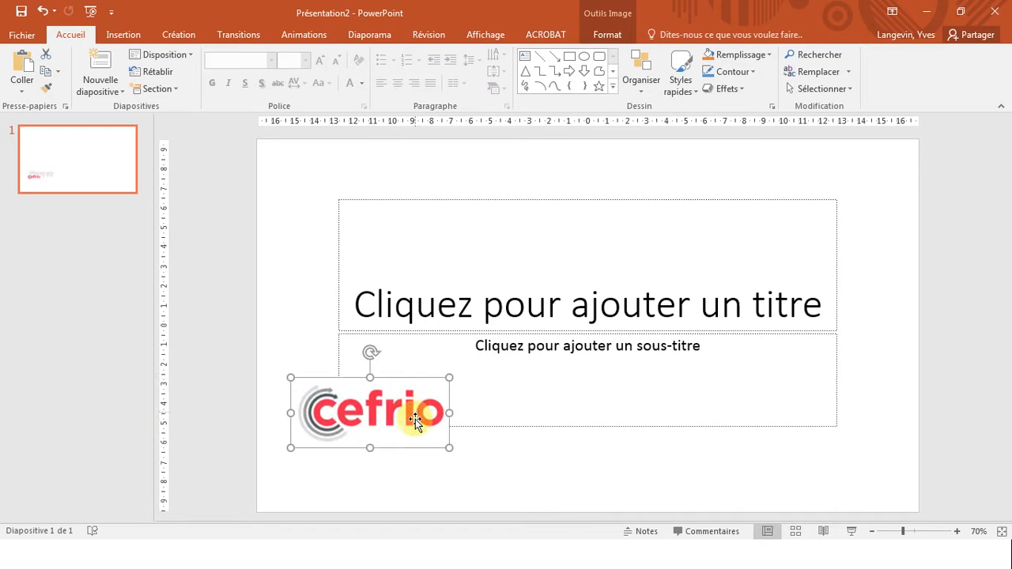
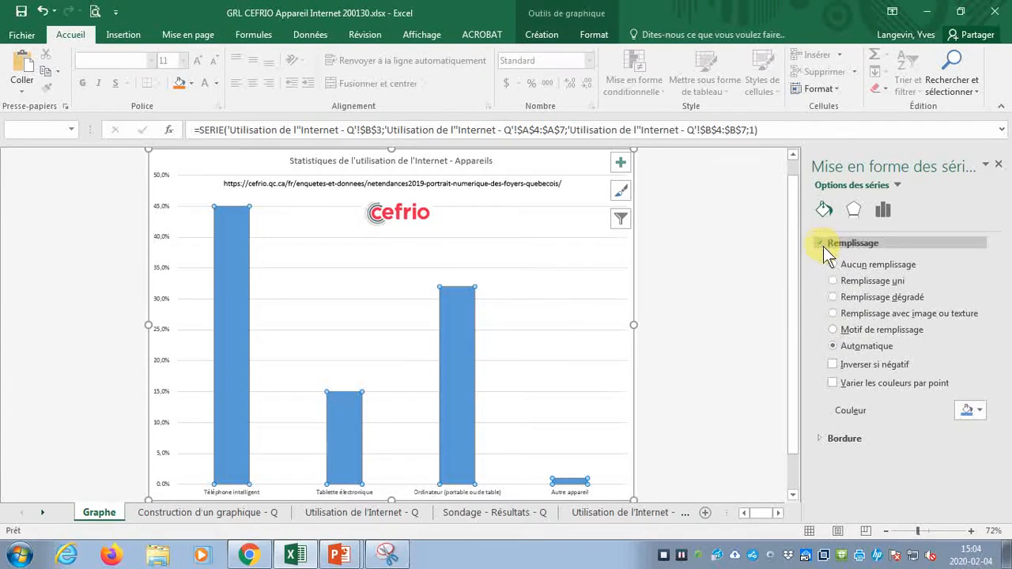
# Fill the chart's columns with the custom RGB colour red 237, green 37, blue 74.
pyautogui.click(979, 410)
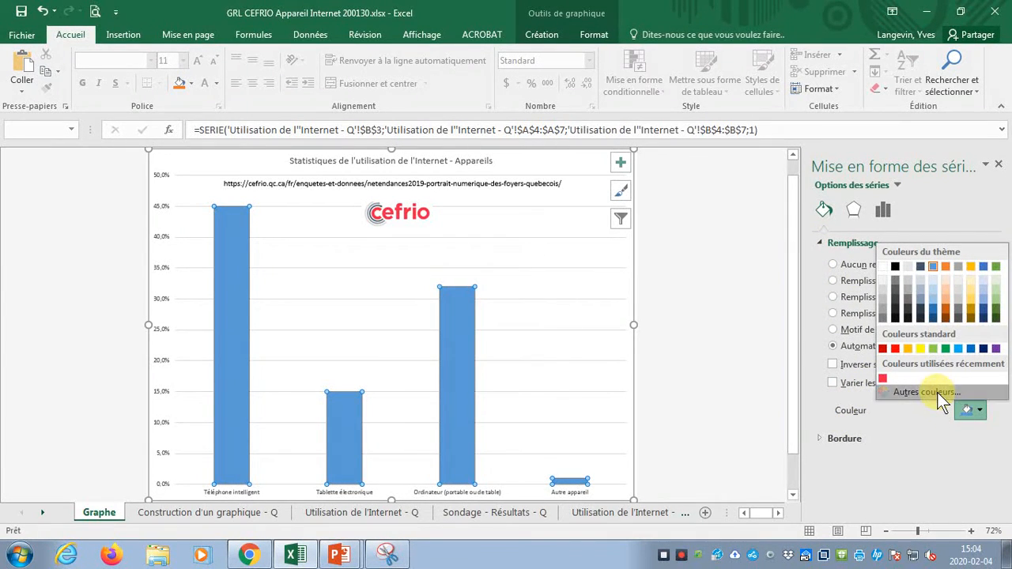
pyautogui.click(937, 395)
pyautogui.moveTo(650, 360); pyautogui.dragTo(622, 360)
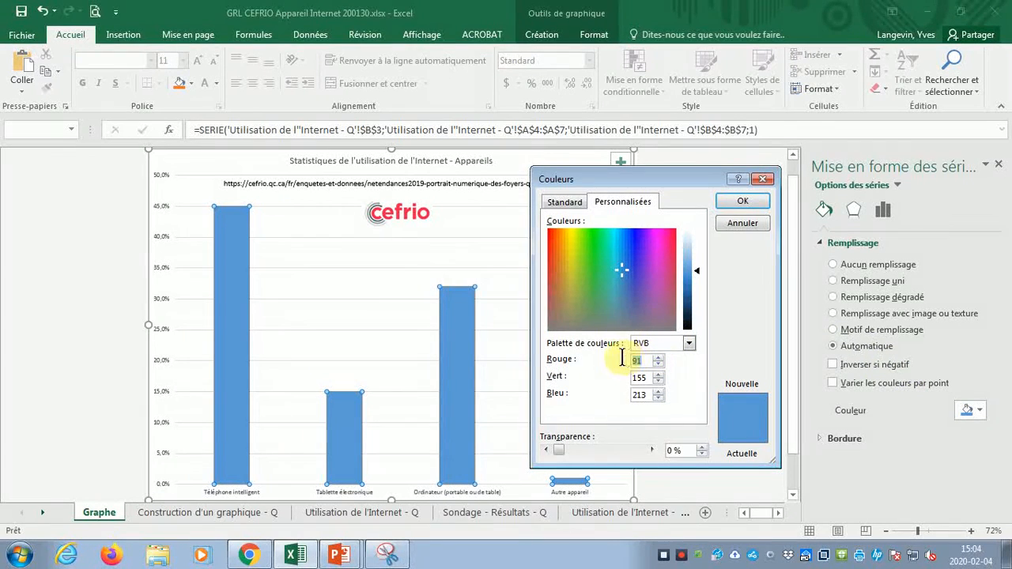
pyautogui.write('237')
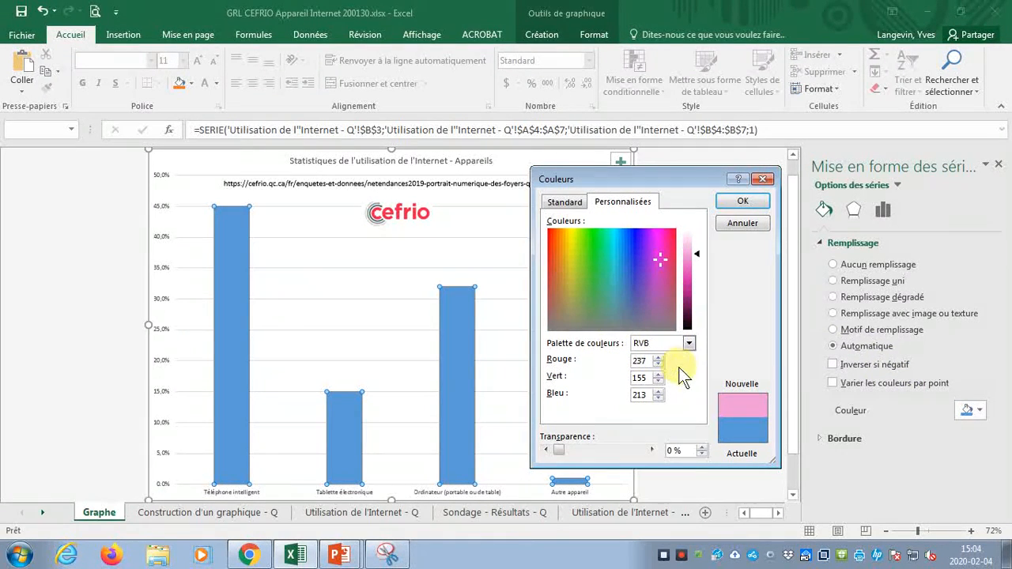
pyautogui.click(645, 377)
pyautogui.moveTo(642, 377); pyautogui.dragTo(630, 395)
pyautogui.write('37')
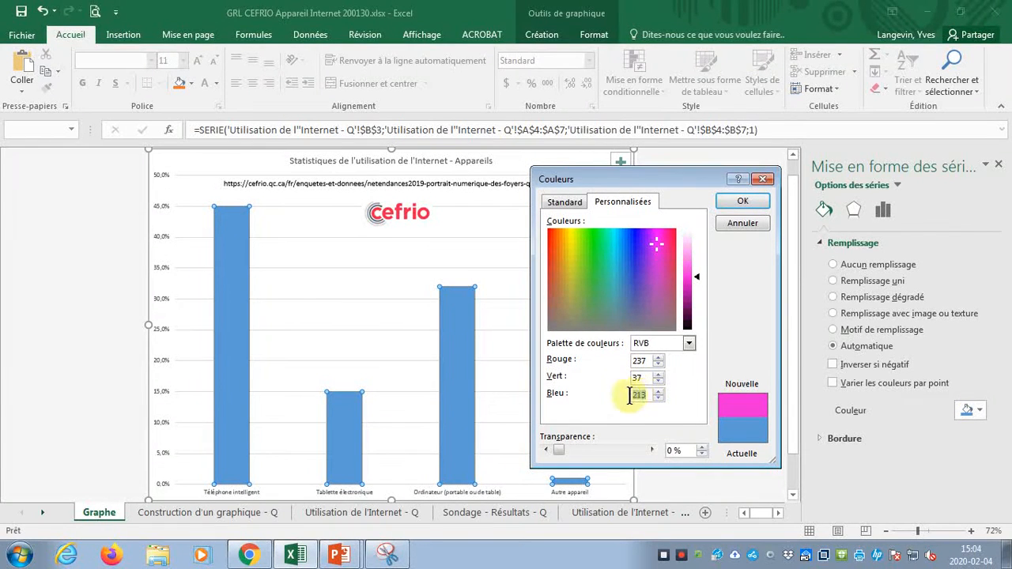
pyautogui.write('74')
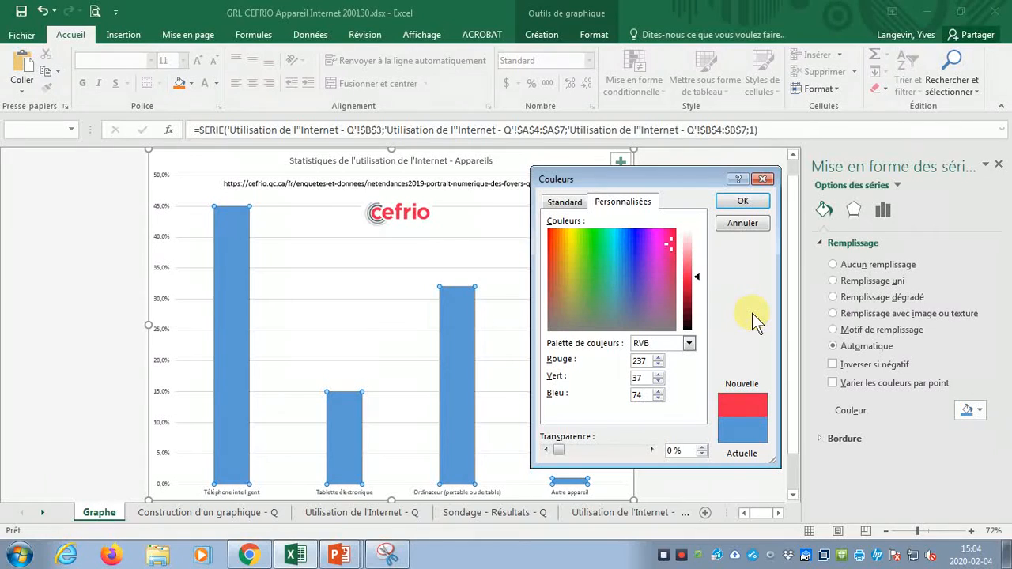
pyautogui.click(743, 201)
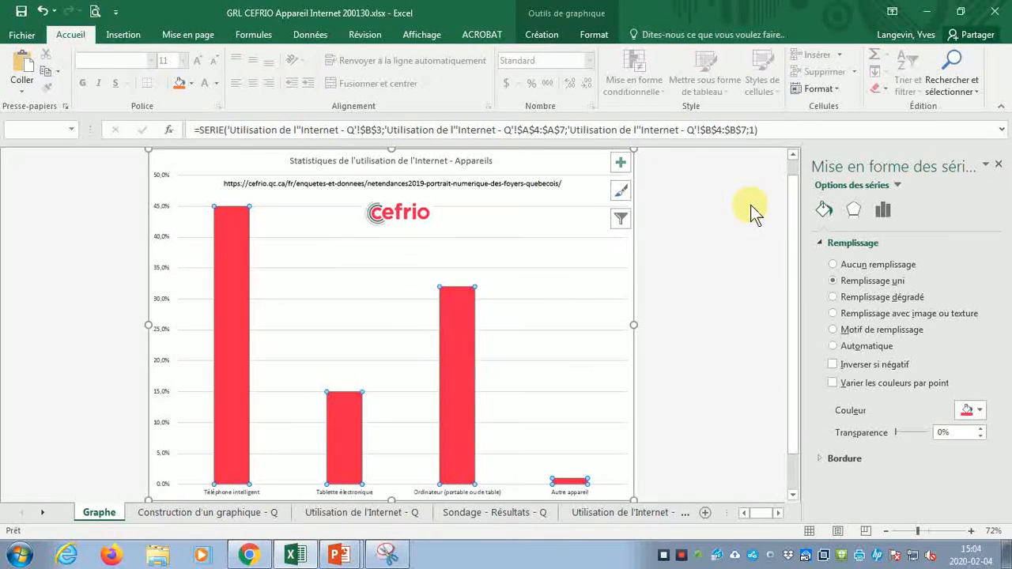
pyautogui.click(715, 332)
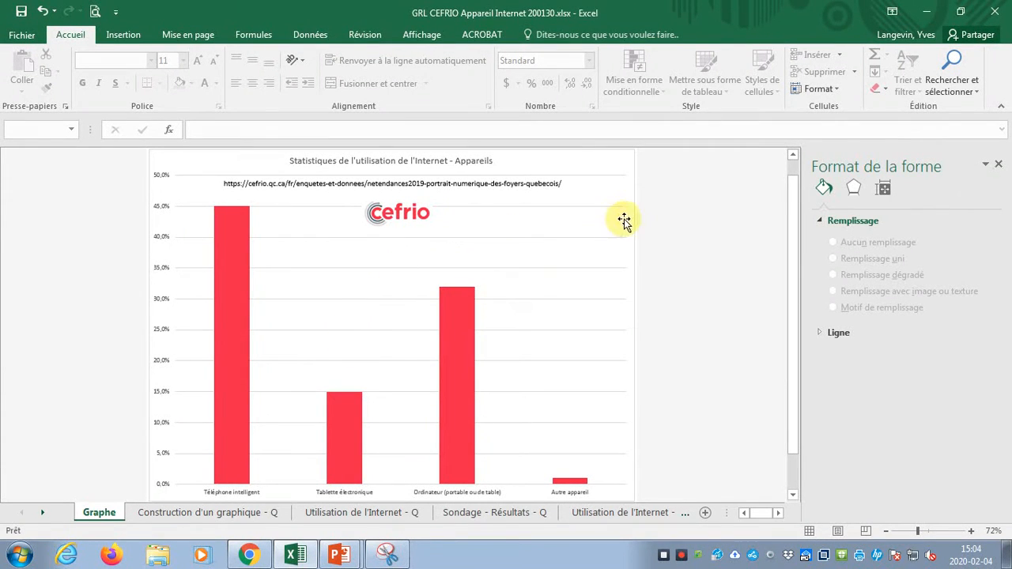
# Check the chart title size instruction in Construction d'un graphique - Q and set the title's font size to 20 on Graphe.
pyautogui.click(262, 514)
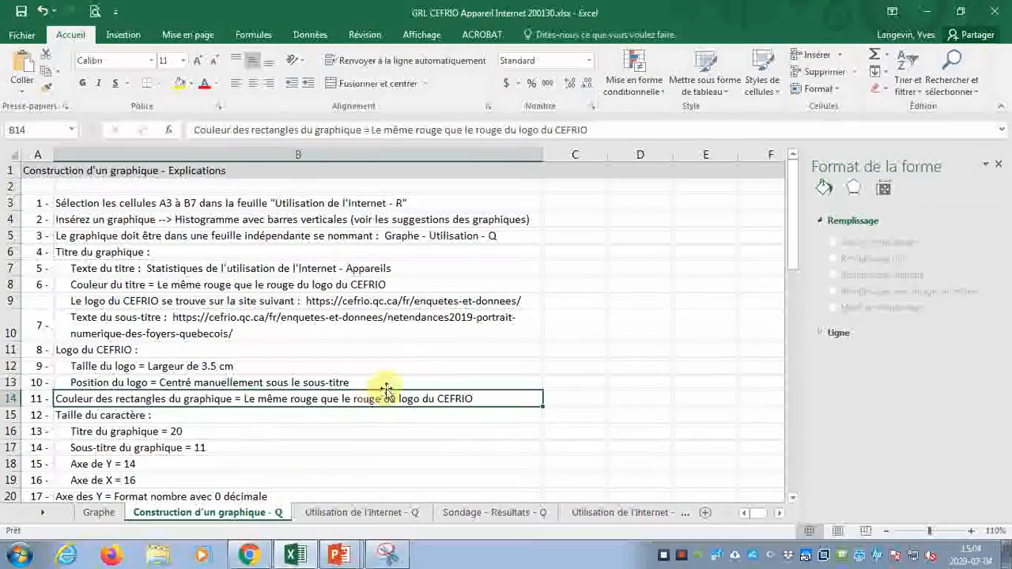
pyautogui.click(161, 436)
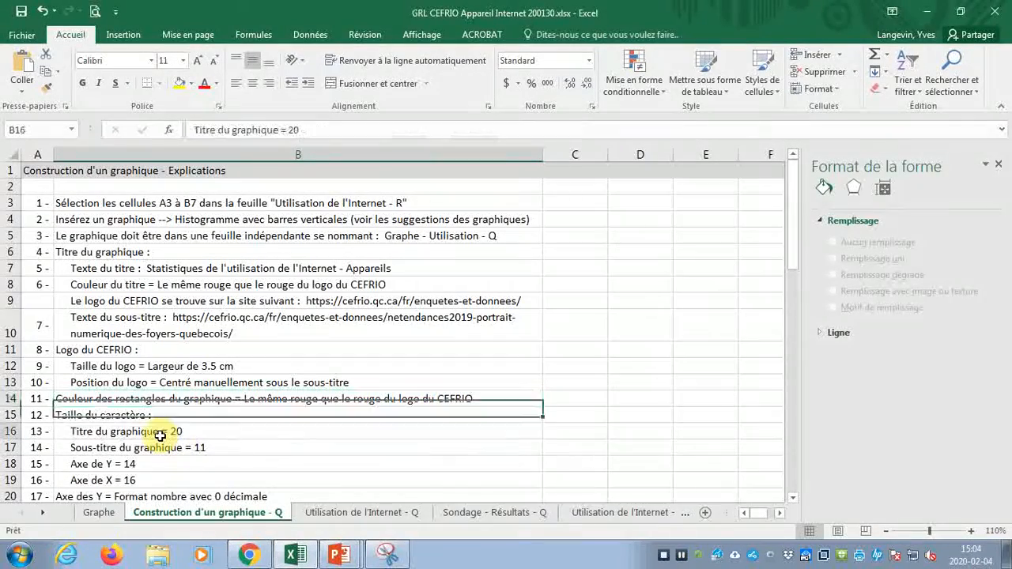
pyautogui.click(87, 515)
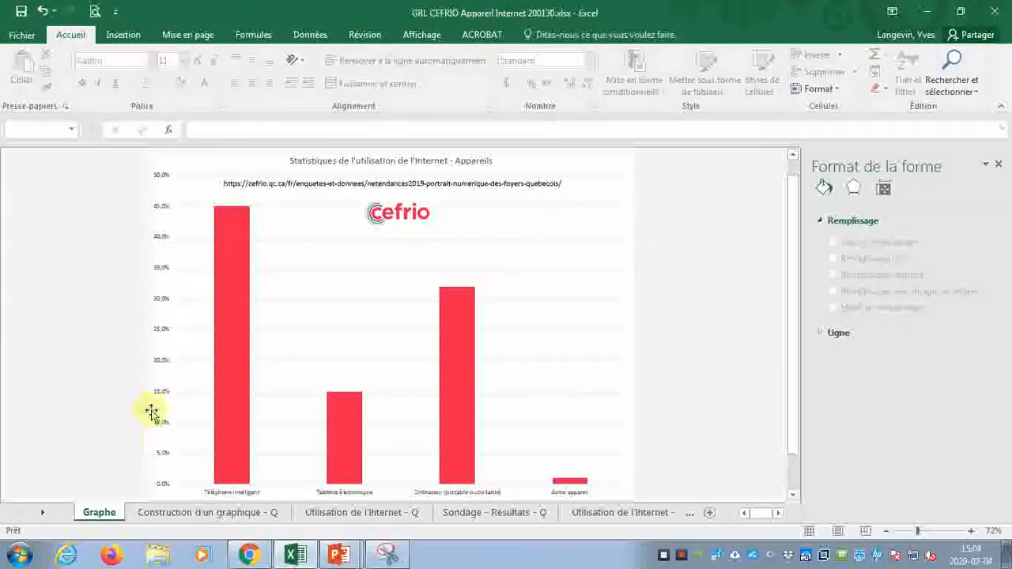
pyautogui.click(290, 164)
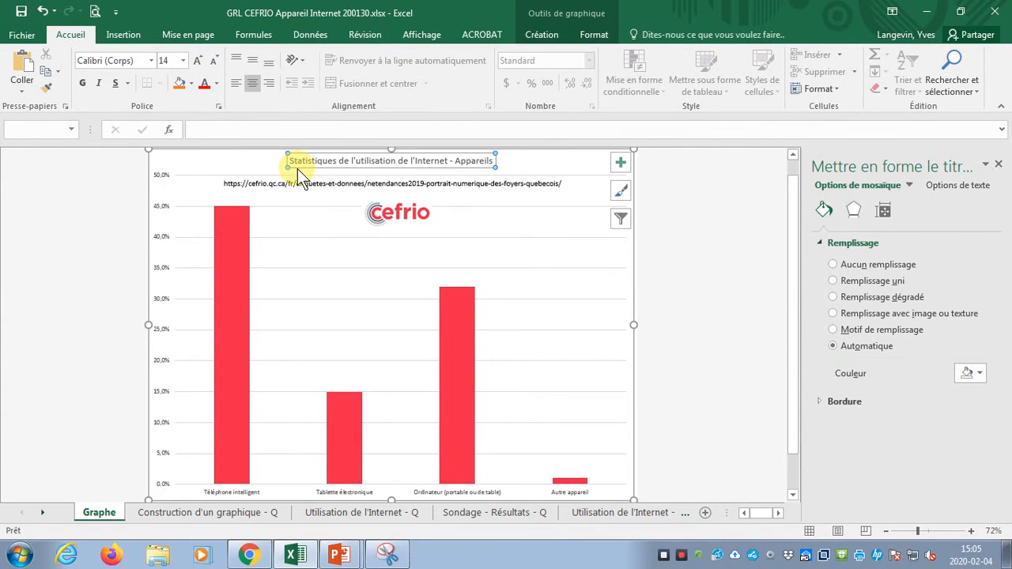
pyautogui.click(182, 61)
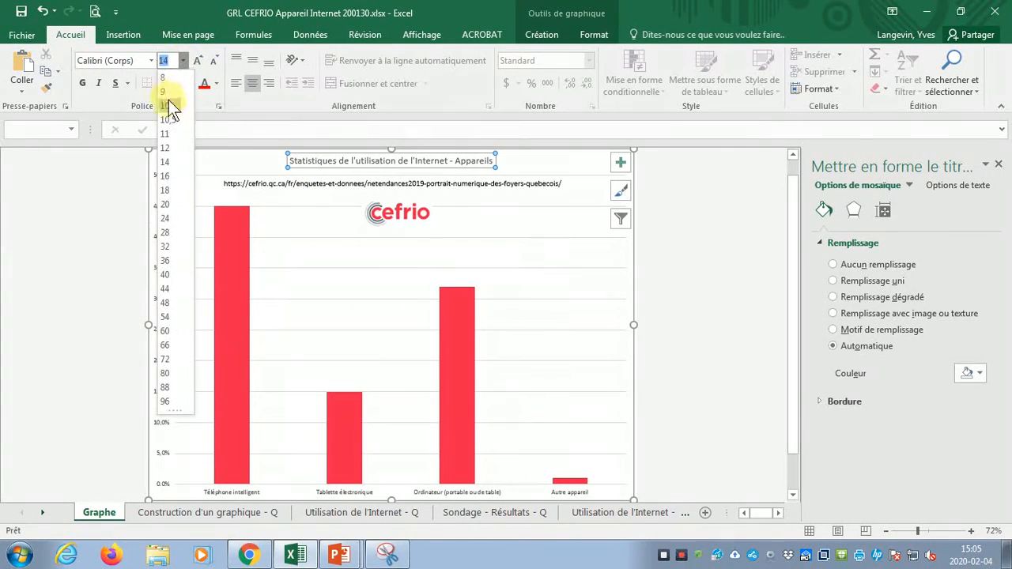
pyautogui.click(172, 206)
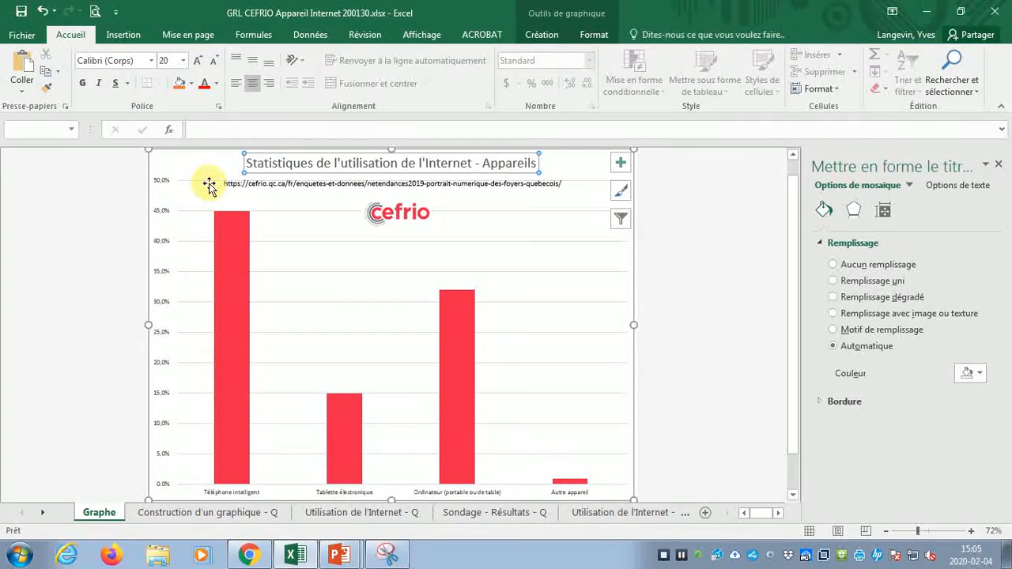
# Check the subtitle size instruction in Construction d'un graphique - Q and move the subtitle text box on Graphe up, directly beneath the chart title.
pyautogui.click(244, 513)
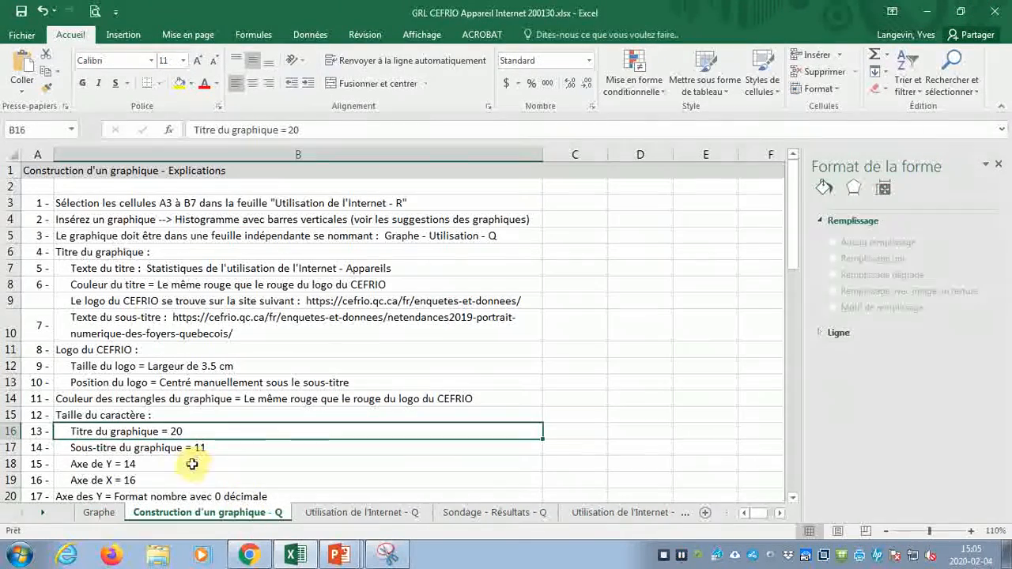
pyautogui.click(173, 449)
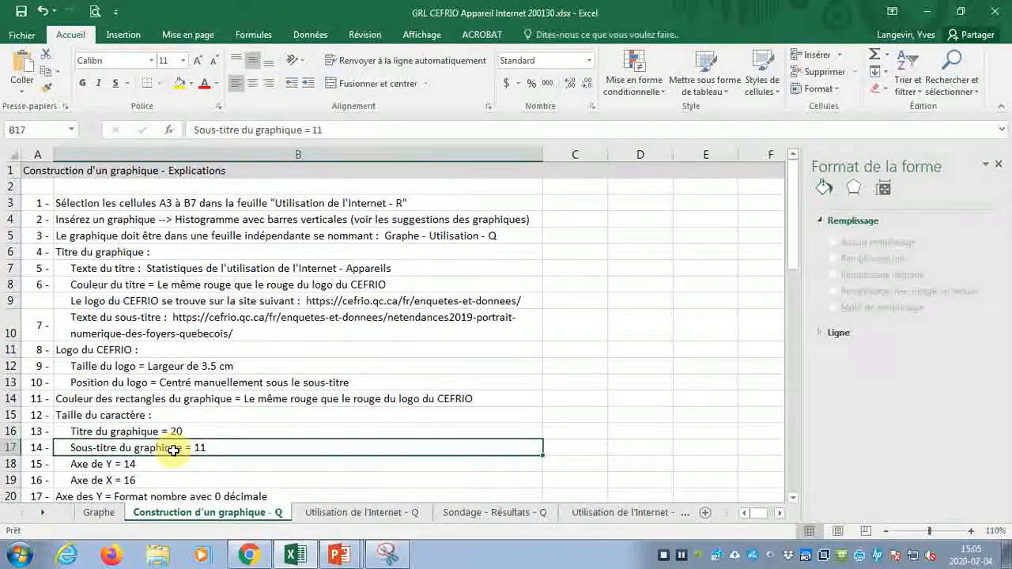
pyautogui.click(100, 513)
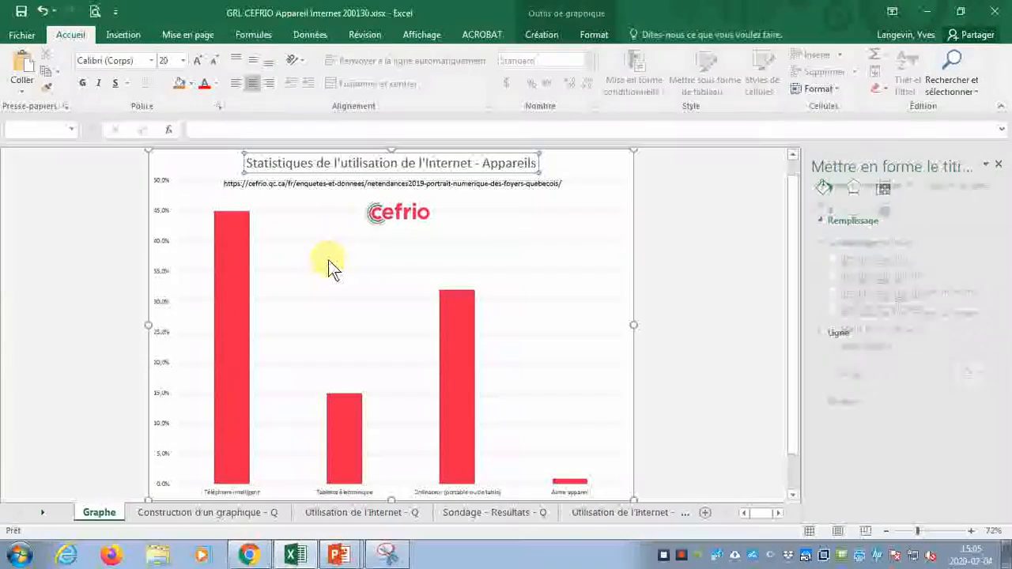
pyautogui.click(316, 184)
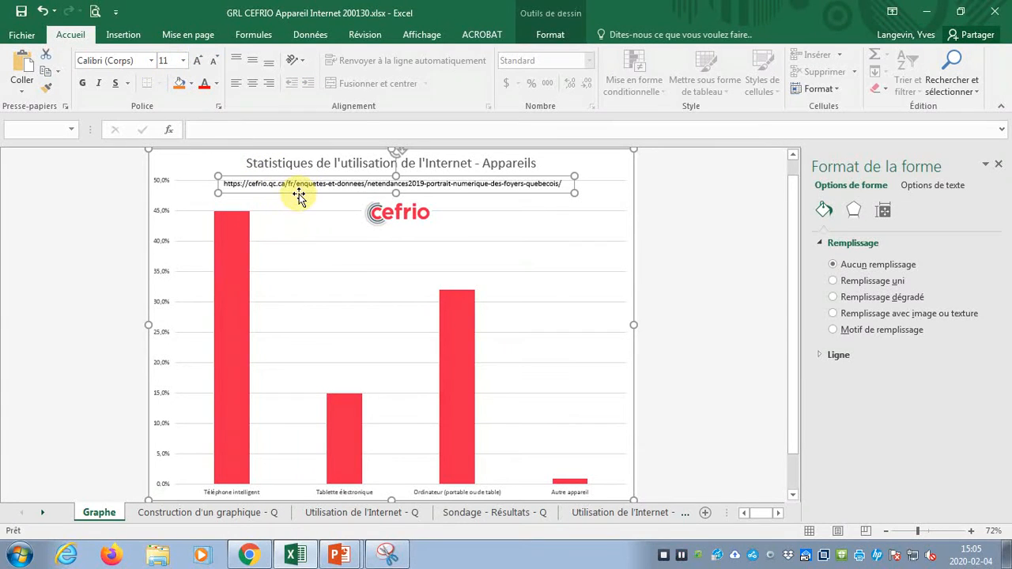
pyautogui.moveTo(298, 194); pyautogui.dragTo(297, 185)
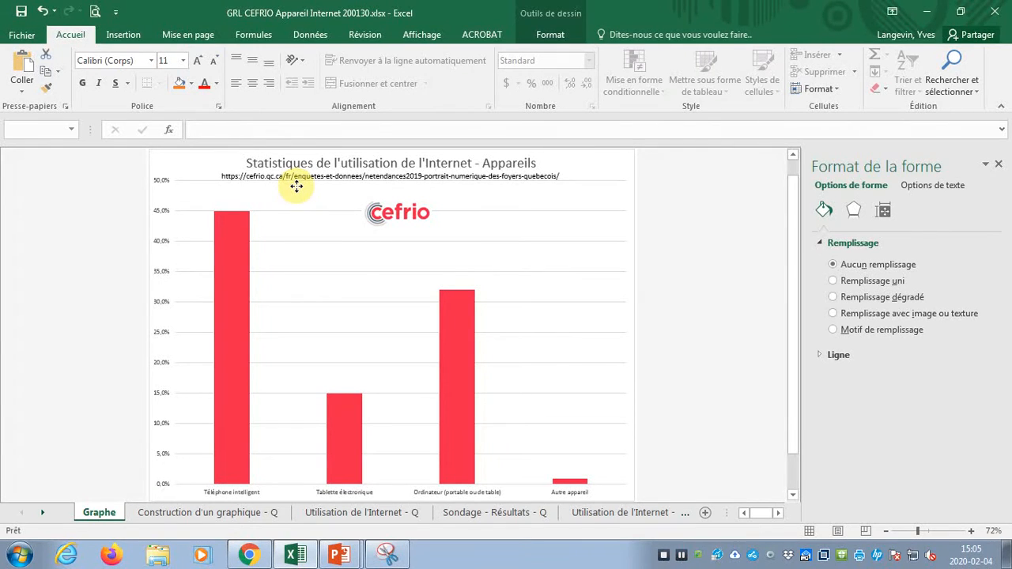
# Move the cefrio logo up so it sits centred just below the subtitle.
pyautogui.click(393, 213)
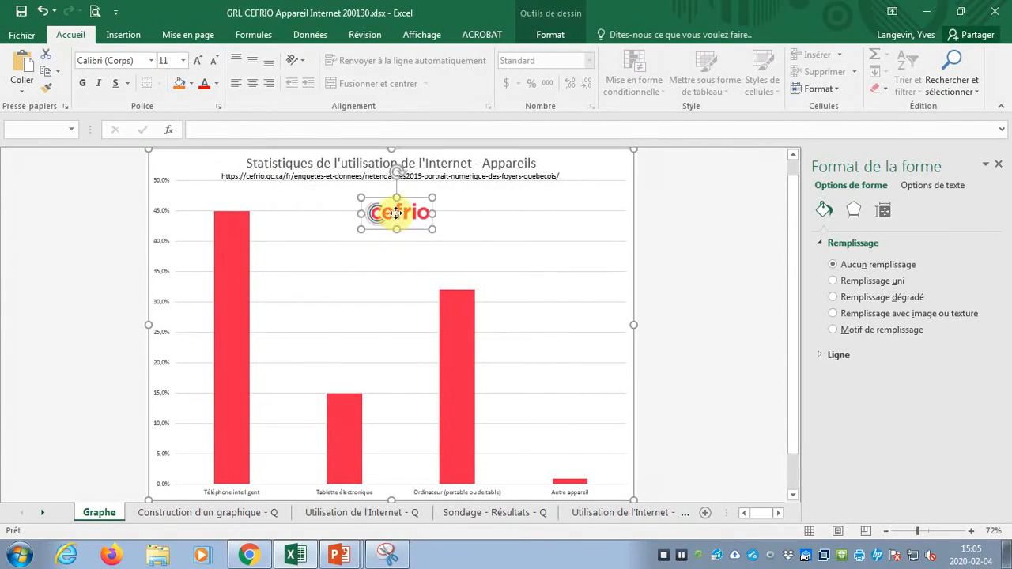
pyautogui.moveTo(393, 213); pyautogui.dragTo(385, 197)
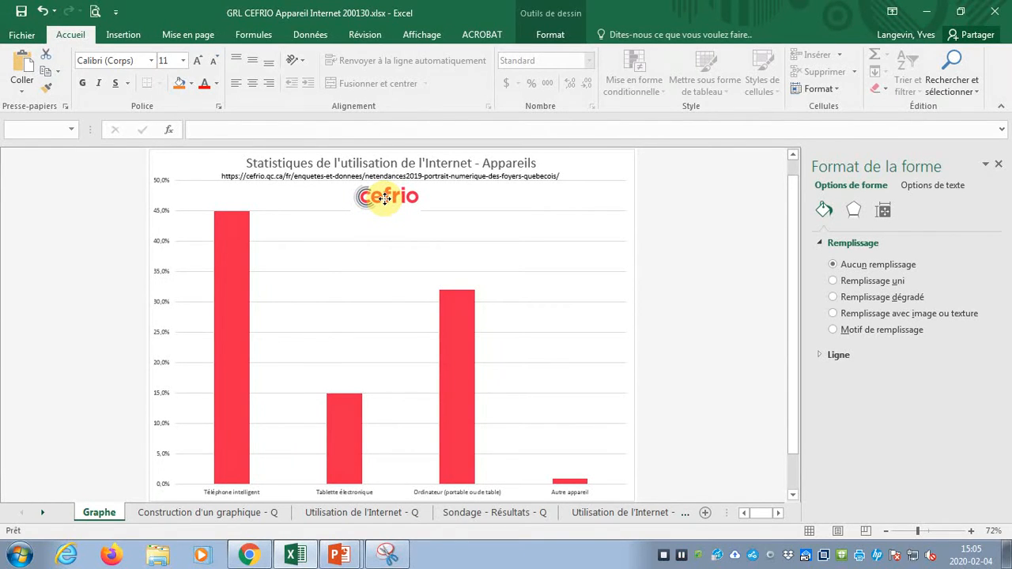
pyautogui.click(85, 313)
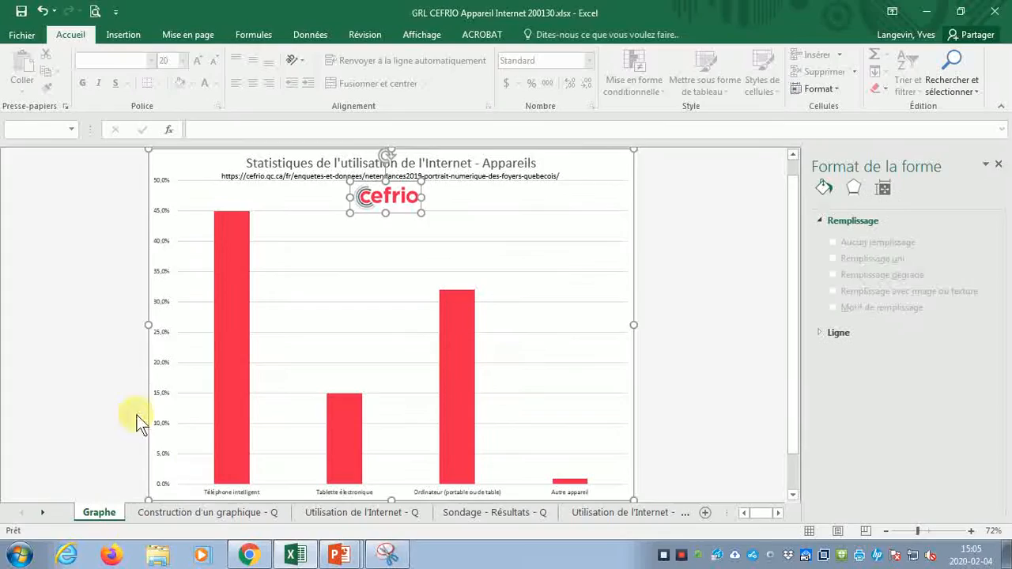
# Check the axis font size instructions in Construction d'un graphique - Q and set the horizontal axis labels on Graphe to size 16.
pyautogui.click(214, 510)
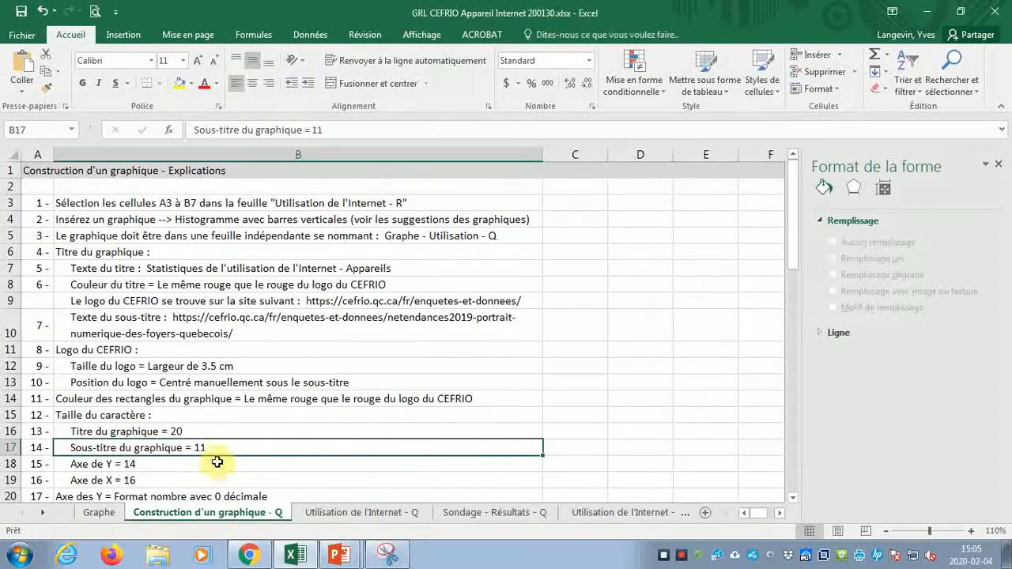
pyautogui.click(131, 465)
pyautogui.click(136, 480)
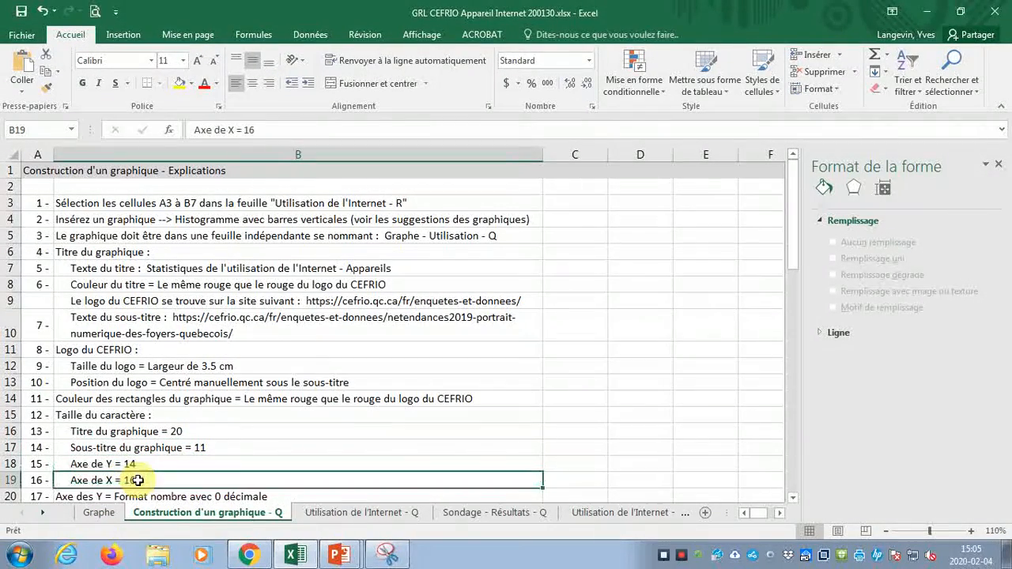
pyautogui.click(98, 513)
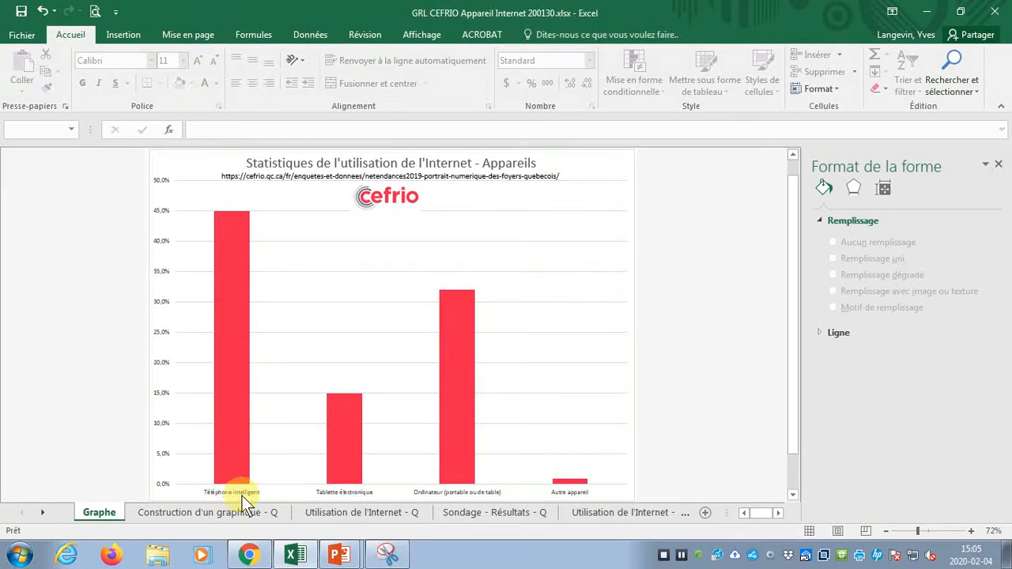
pyautogui.click(242, 496)
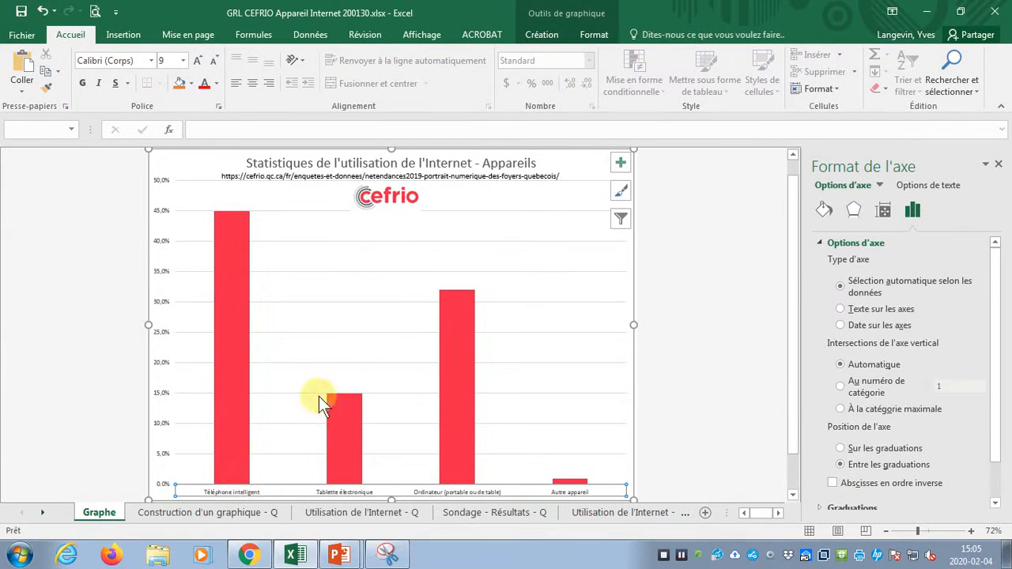
pyautogui.click(183, 61)
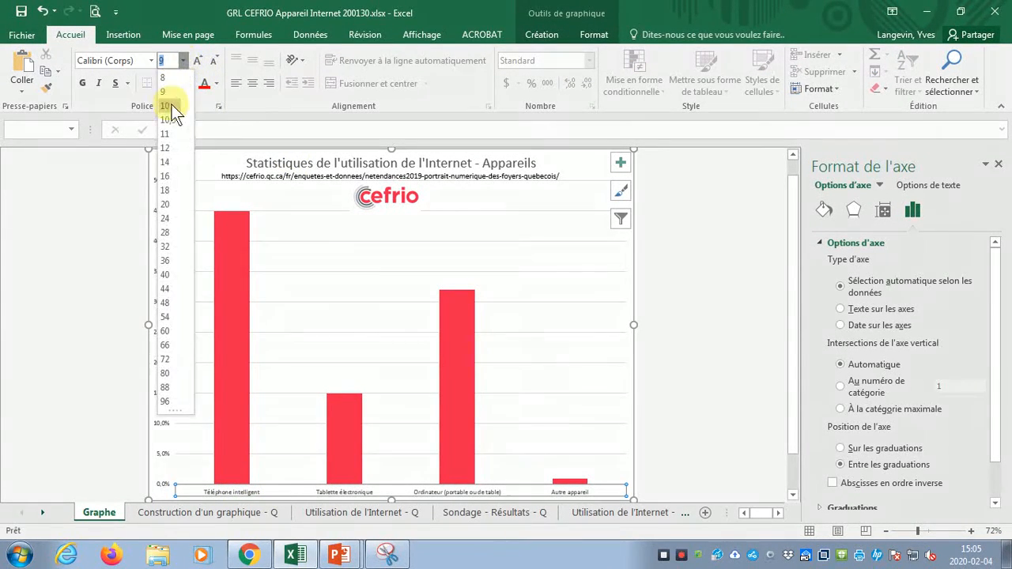
pyautogui.click(171, 177)
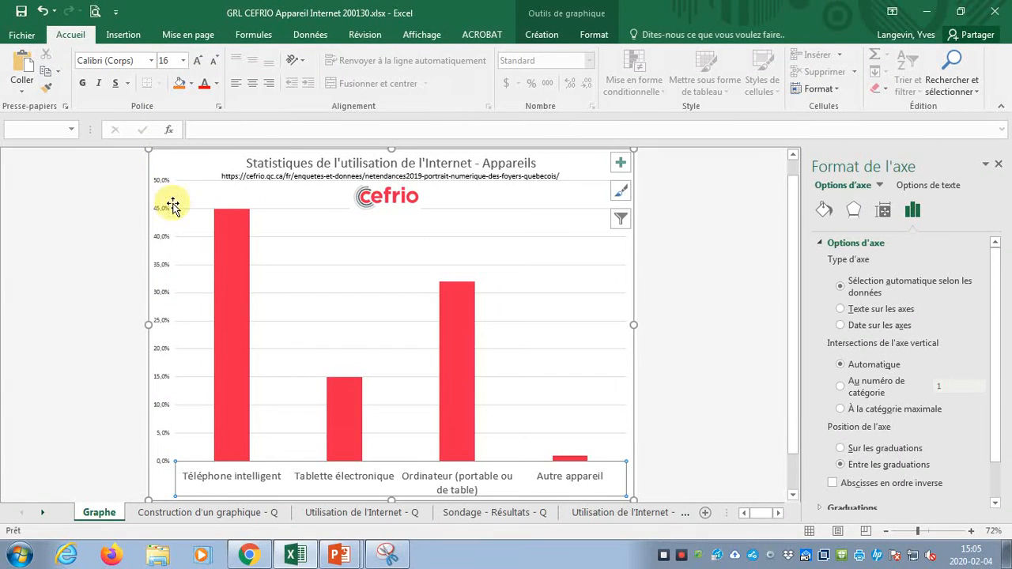
# Set the font size of the chart's vertical axis labels to 14.
pyautogui.click(160, 241)
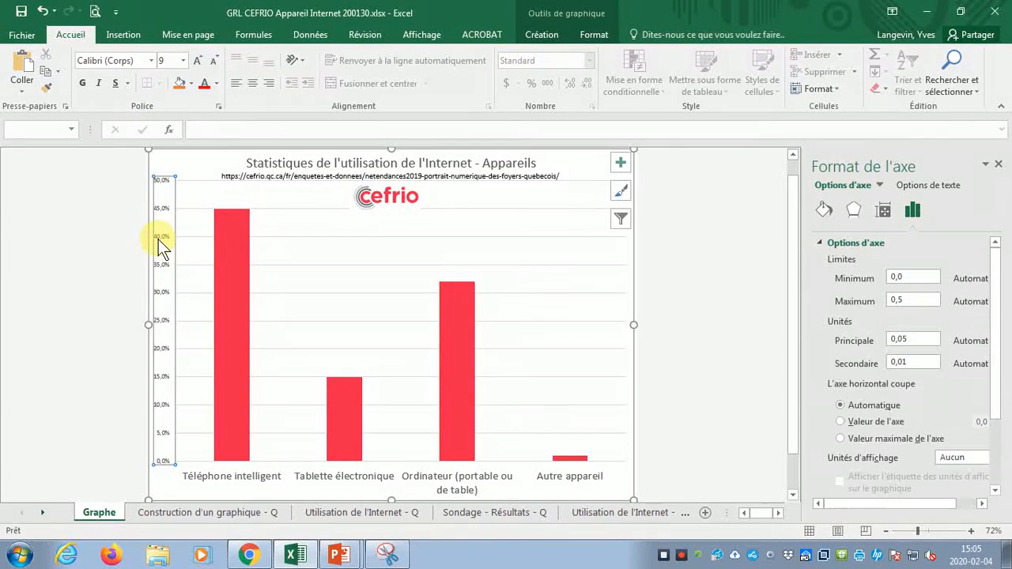
pyautogui.click(183, 61)
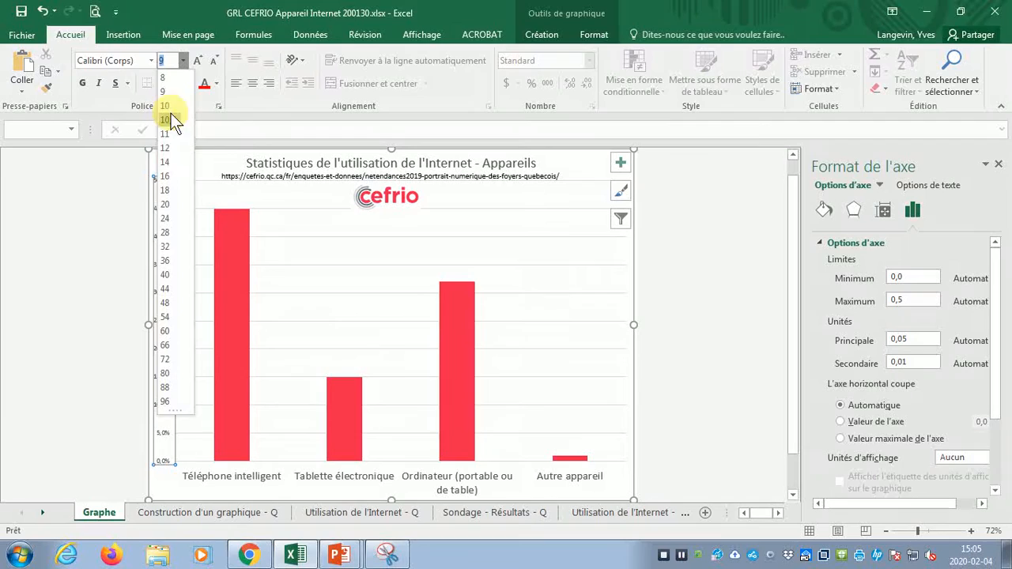
pyautogui.click(168, 166)
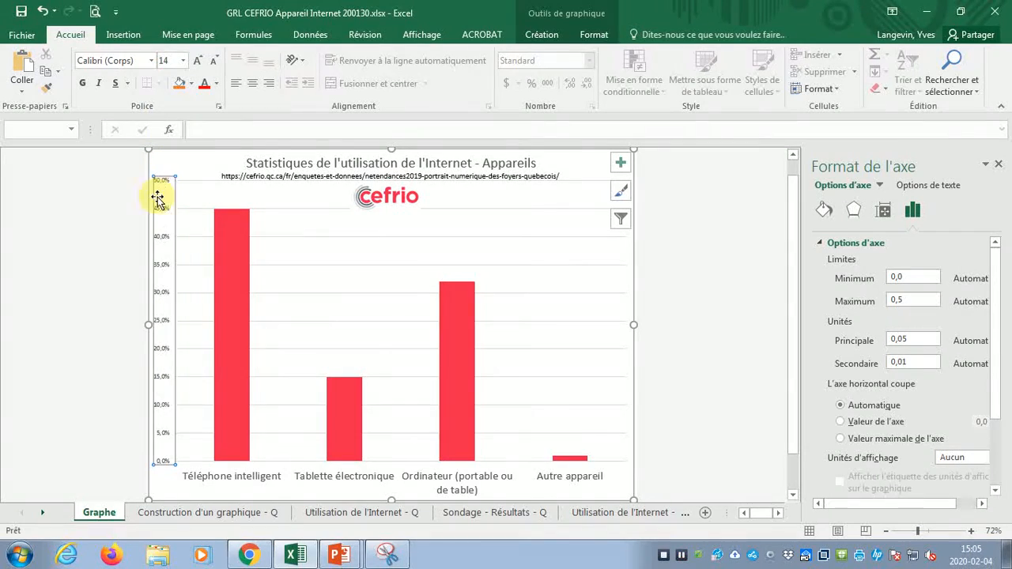
# Check the Y axis number format instruction in Construction d'un graphique - Q and open the vertical axis's format options on Graphe.
pyautogui.click(235, 514)
pyautogui.click(158, 467)
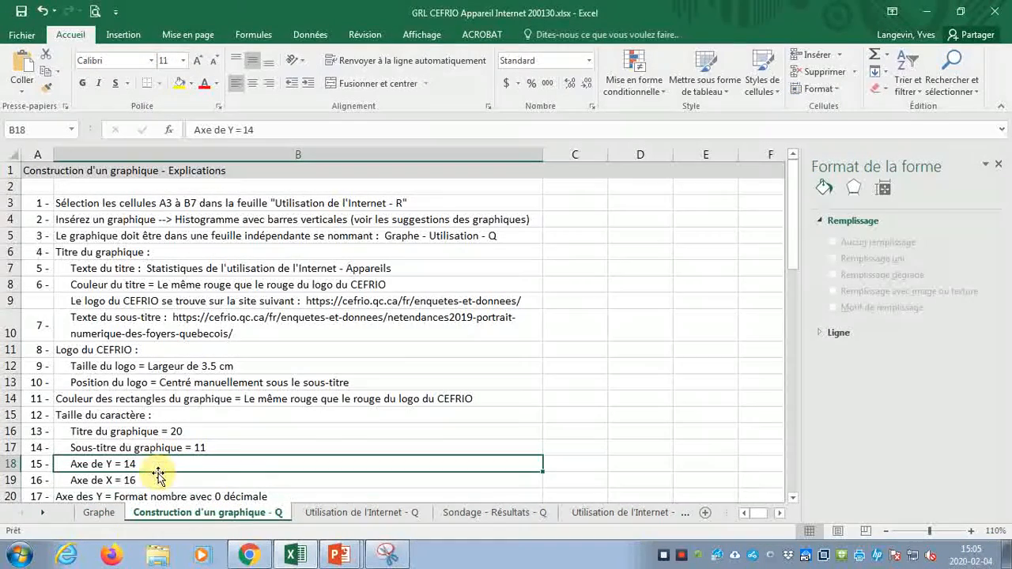
pyautogui.click(158, 474)
pyautogui.scroll(-3, 158, 471)
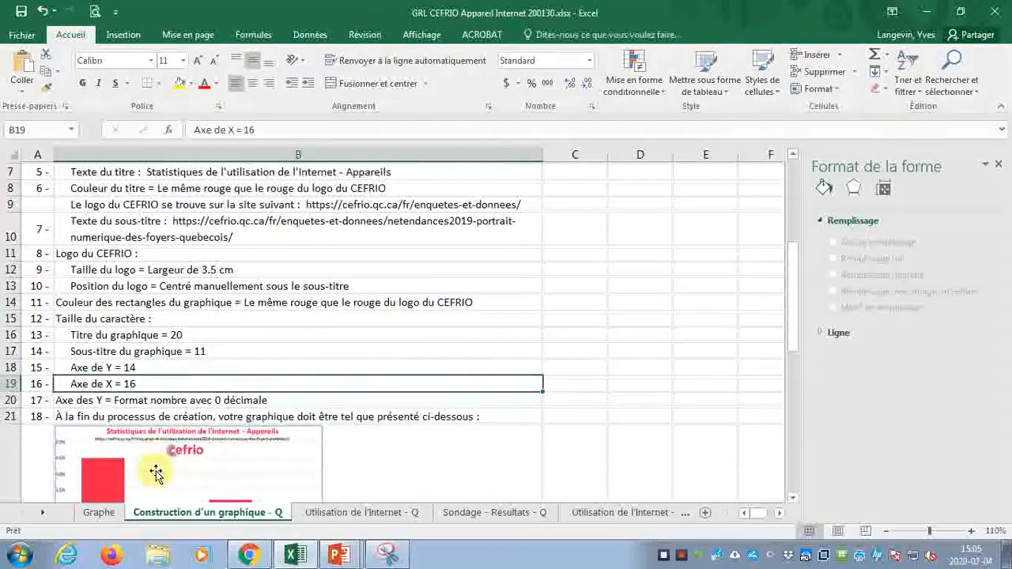
pyautogui.click(154, 352)
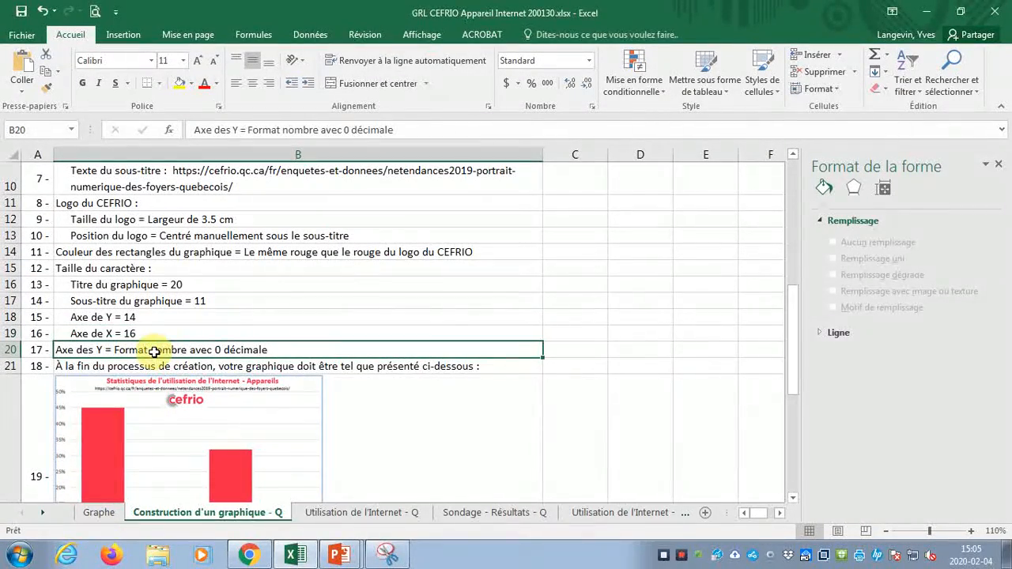
pyautogui.click(100, 513)
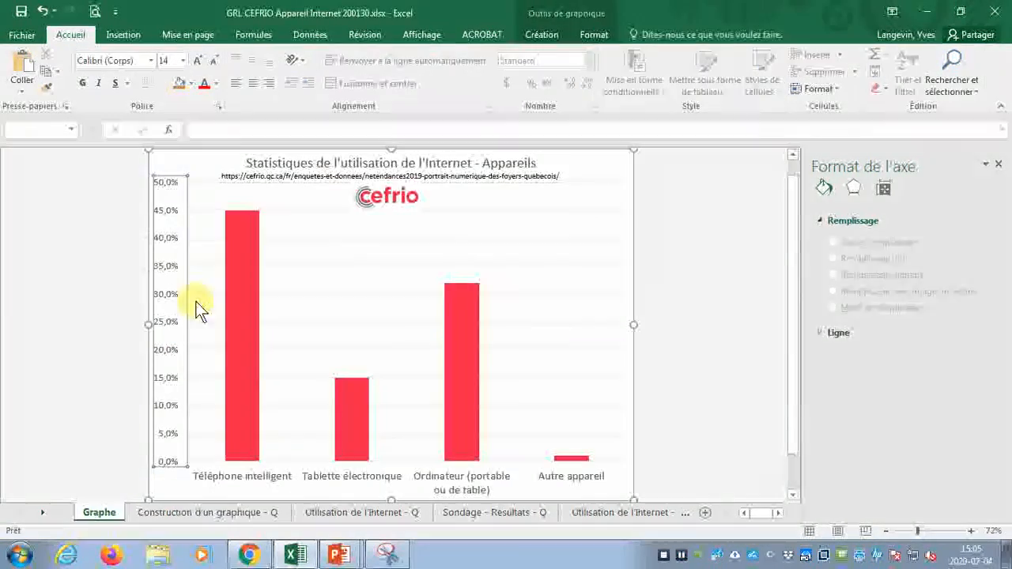
pyautogui.click(180, 181)
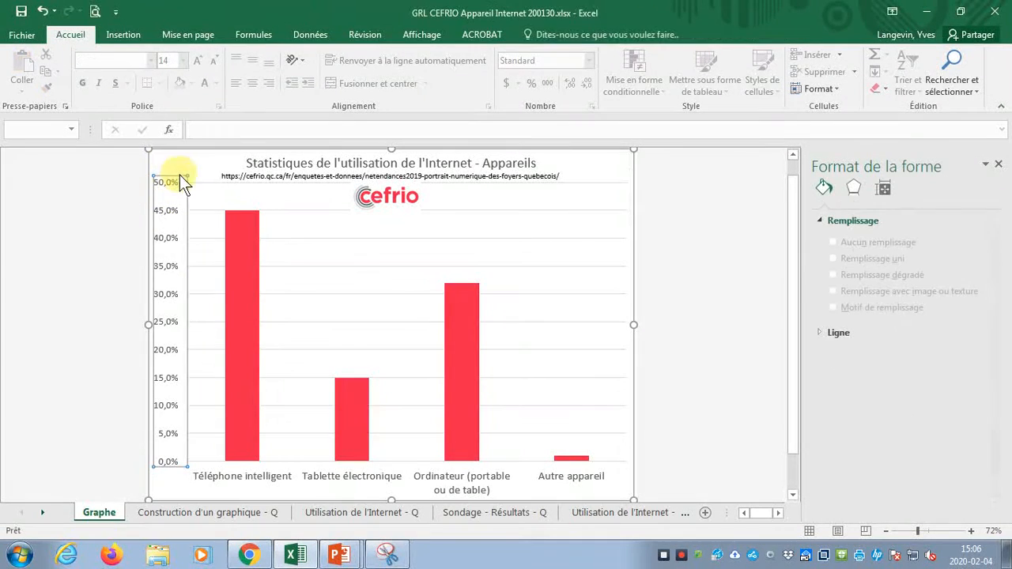
pyautogui.click(180, 178)
pyautogui.click(165, 188)
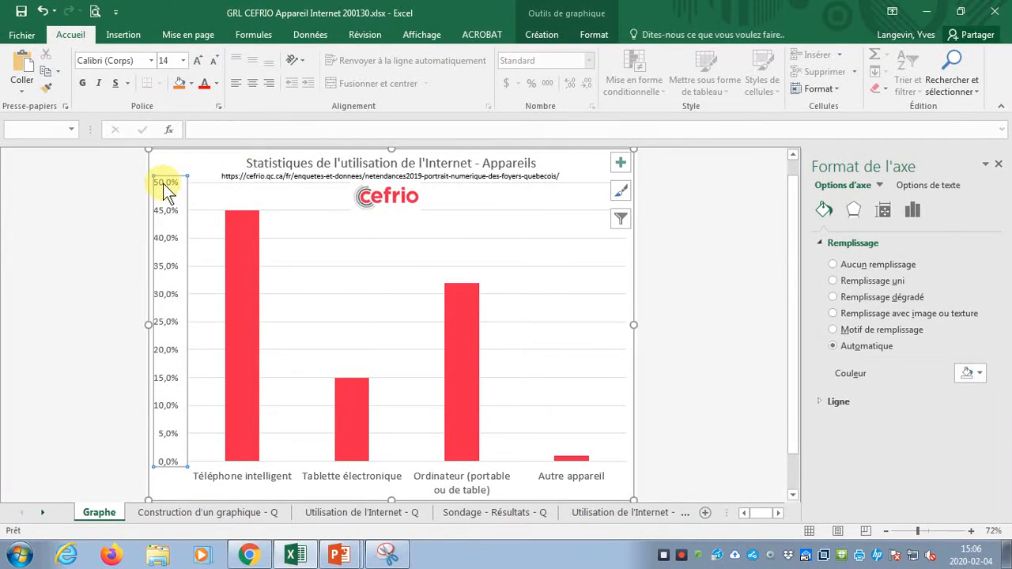
pyautogui.rightClick(164, 188)
pyautogui.click(216, 336)
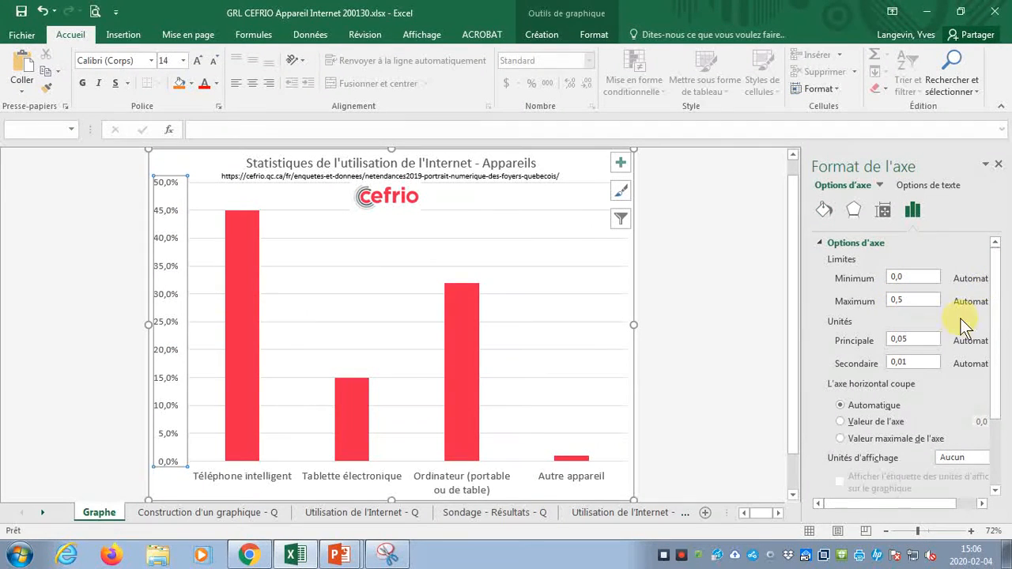
# Format the vertical axis numbers as Pourcentage with 0 decimals.
pyautogui.moveTo(993, 286); pyautogui.dragTo(1000, 391)
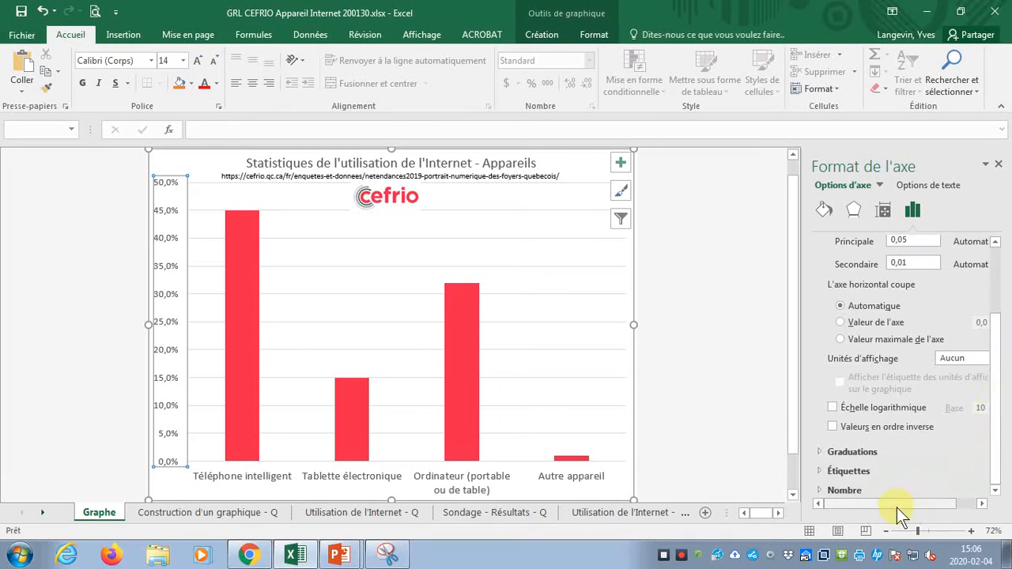
pyautogui.click(819, 490)
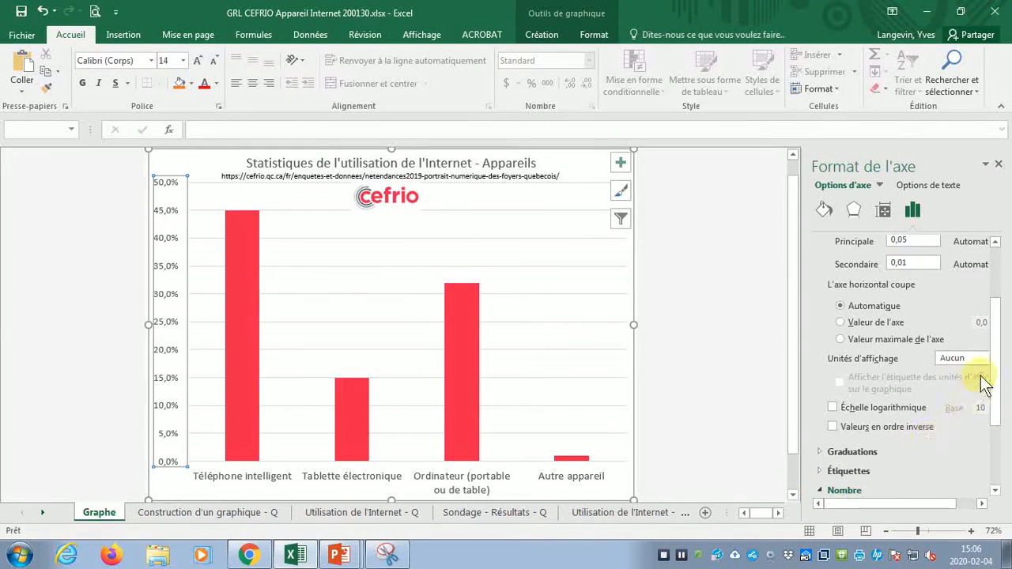
pyautogui.moveTo(995, 386); pyautogui.dragTo(1000, 443)
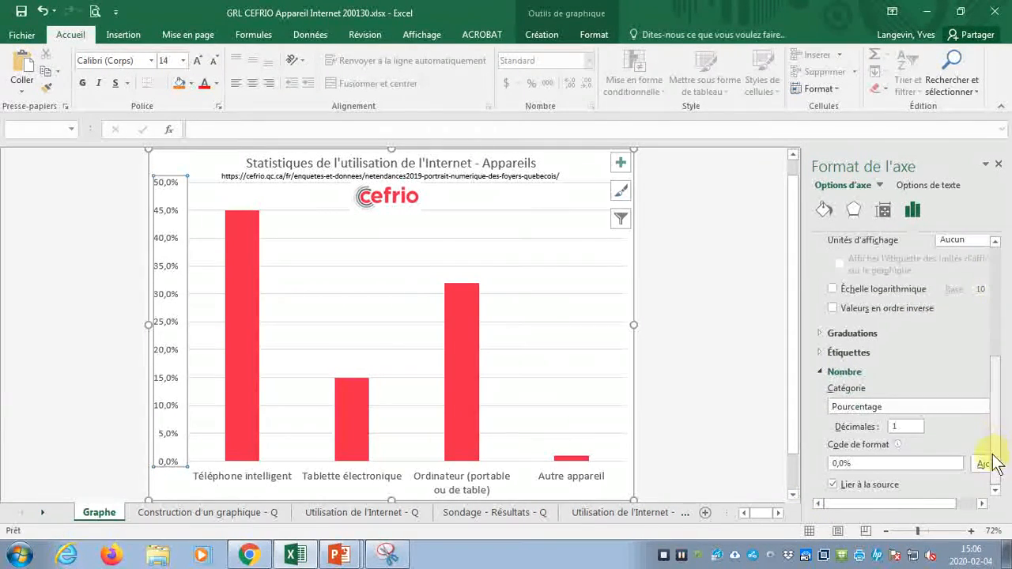
pyautogui.click(942, 404)
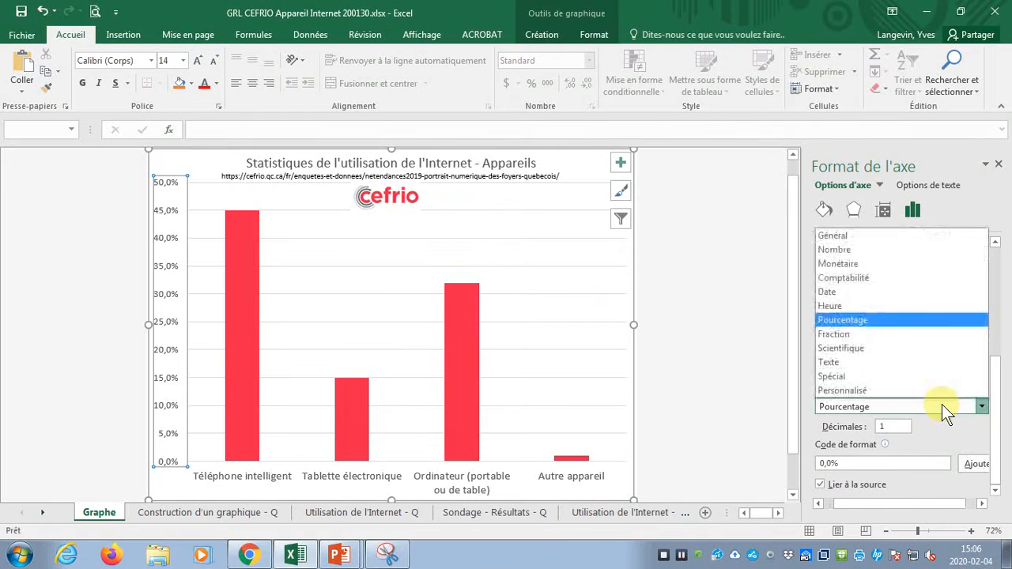
pyautogui.click(889, 324)
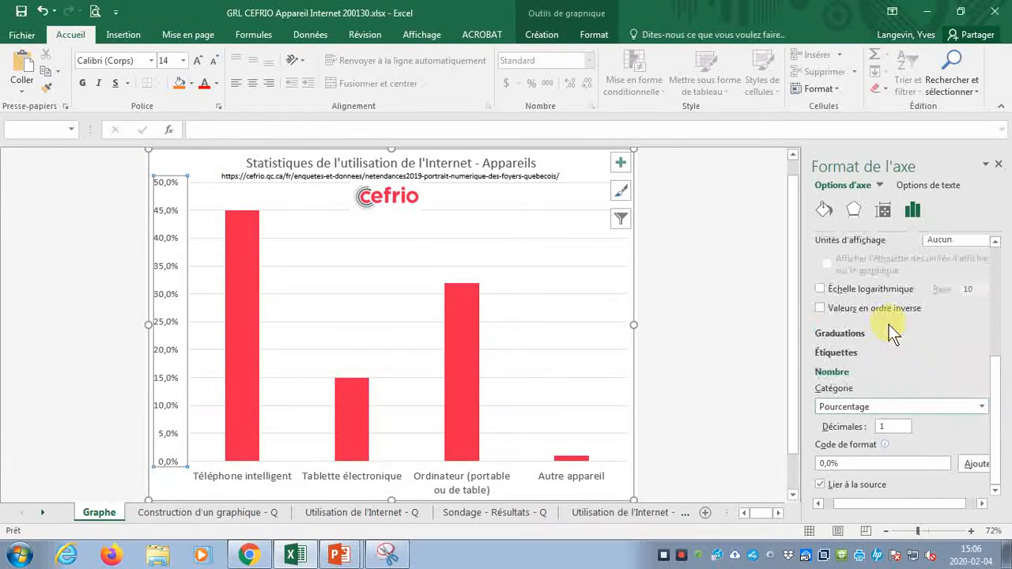
pyautogui.click(894, 427)
pyautogui.press('BackSpace')
pyautogui.press('Return')
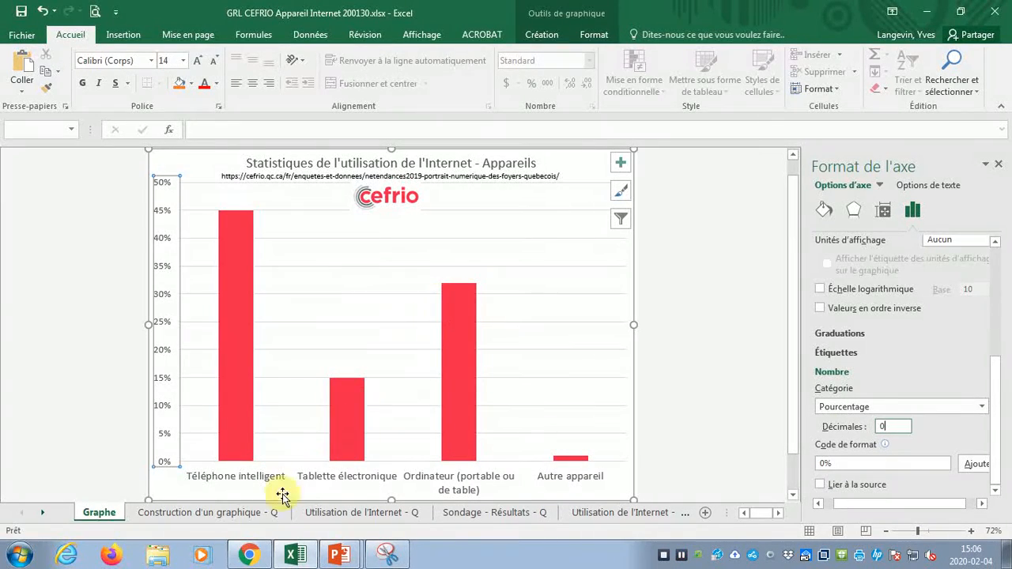
# Compare the chart on Graphe with the finished model at the end of the Construction d'un graphique - Q instructions.
pyautogui.click(242, 510)
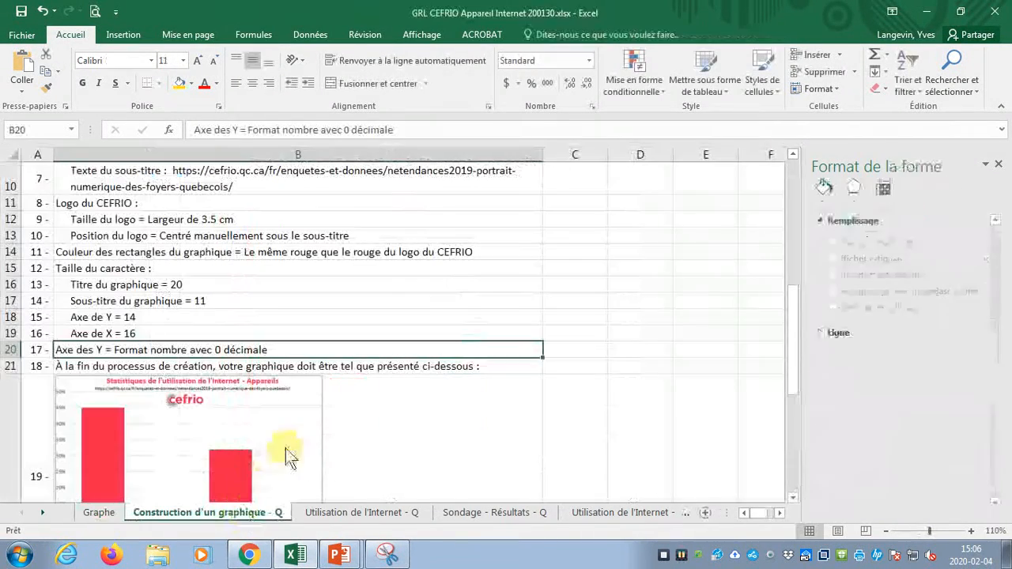
pyautogui.click(347, 368)
pyautogui.scroll(-3, 348, 369)
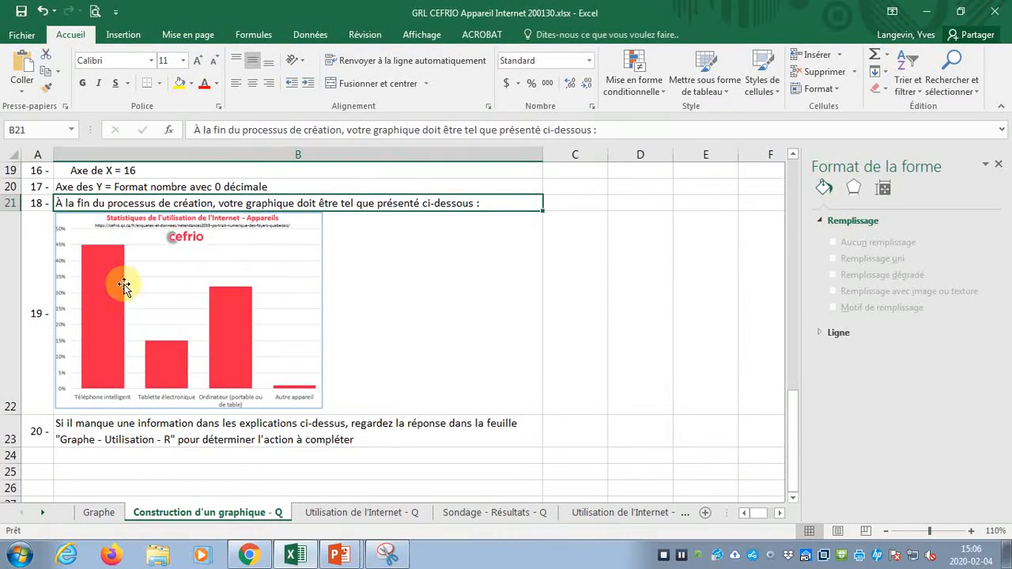
pyautogui.click(110, 513)
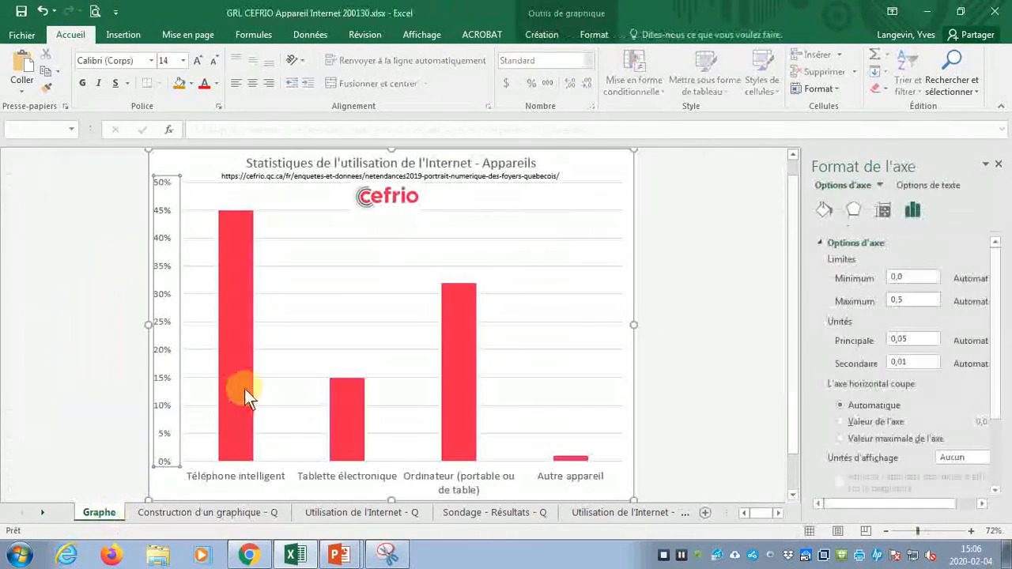
pyautogui.click(94, 364)
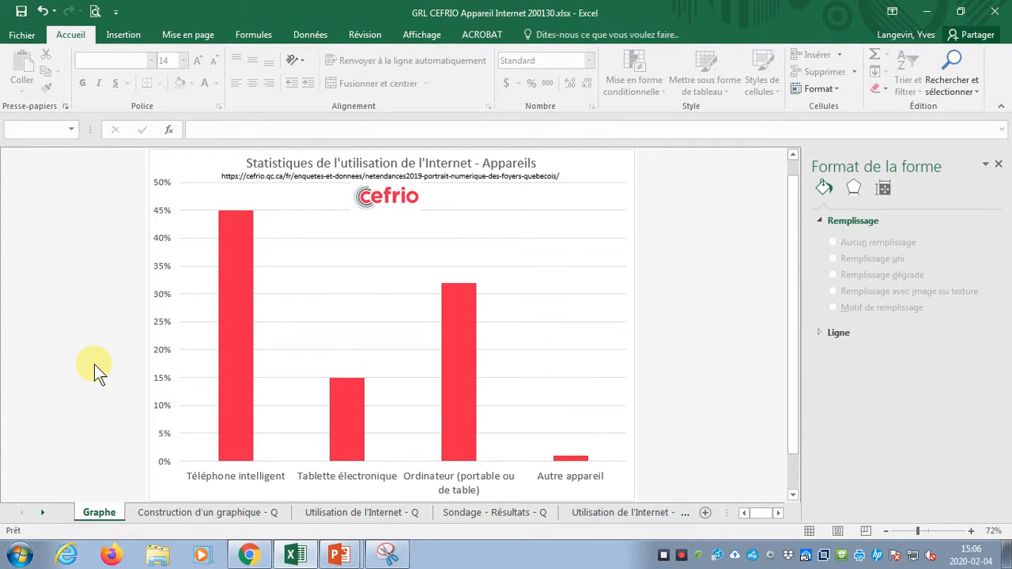
# Widen the red columns by setting the data series' gap width (Largeur de l'intervalle) to 60%.
pyautogui.click(243, 333)
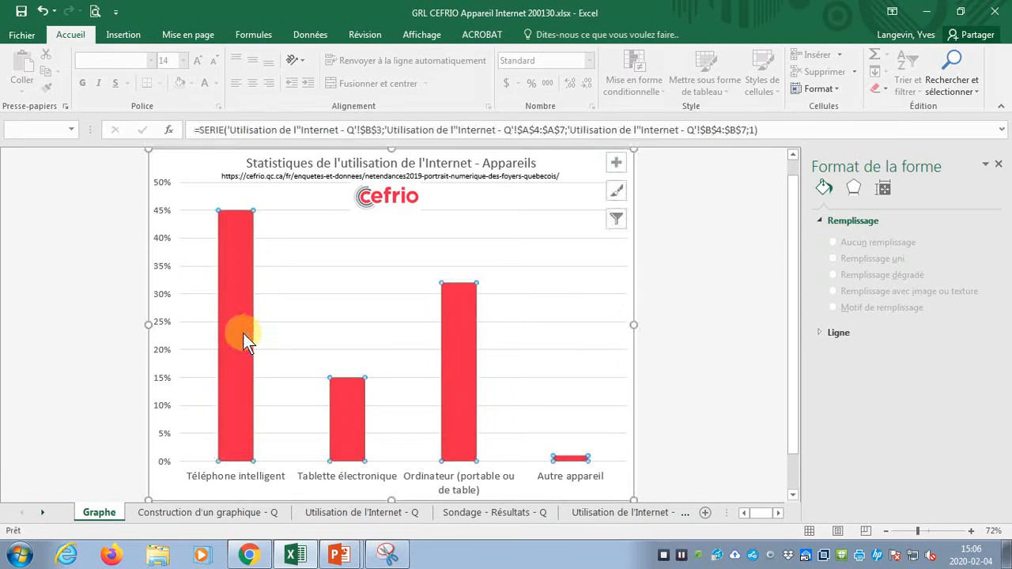
pyautogui.rightClick(237, 286)
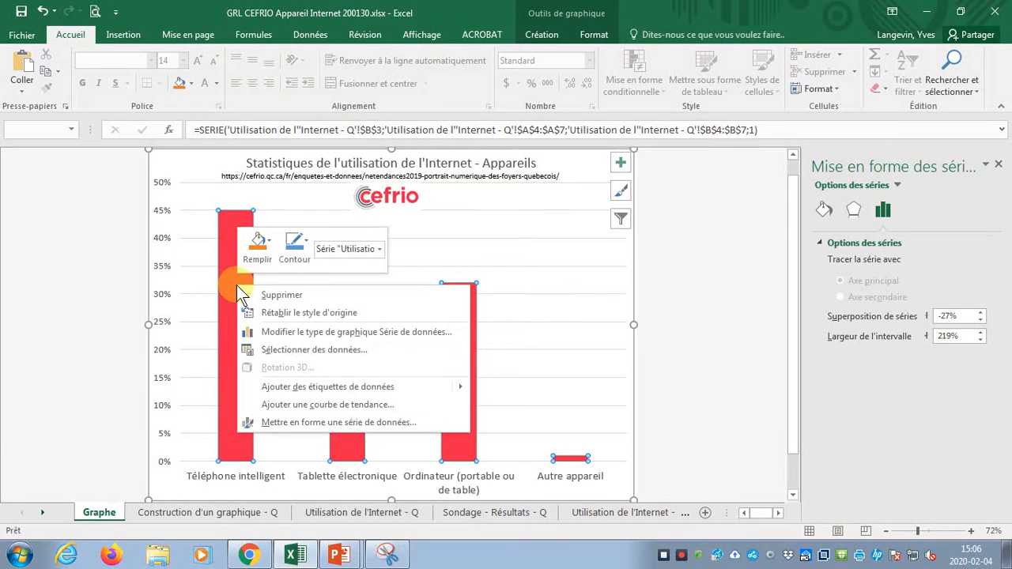
pyautogui.click(291, 420)
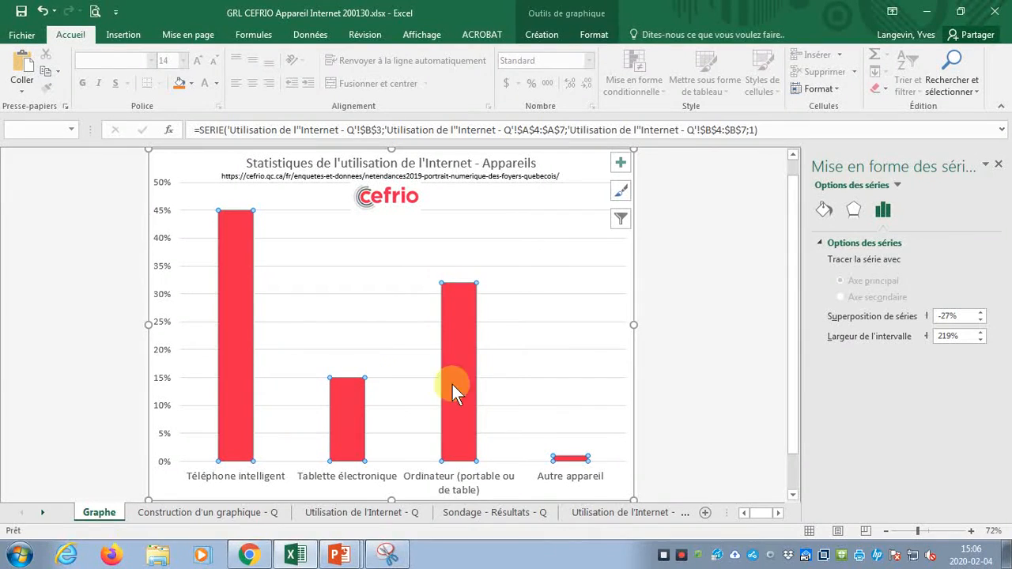
pyautogui.click(823, 210)
pyautogui.click(852, 209)
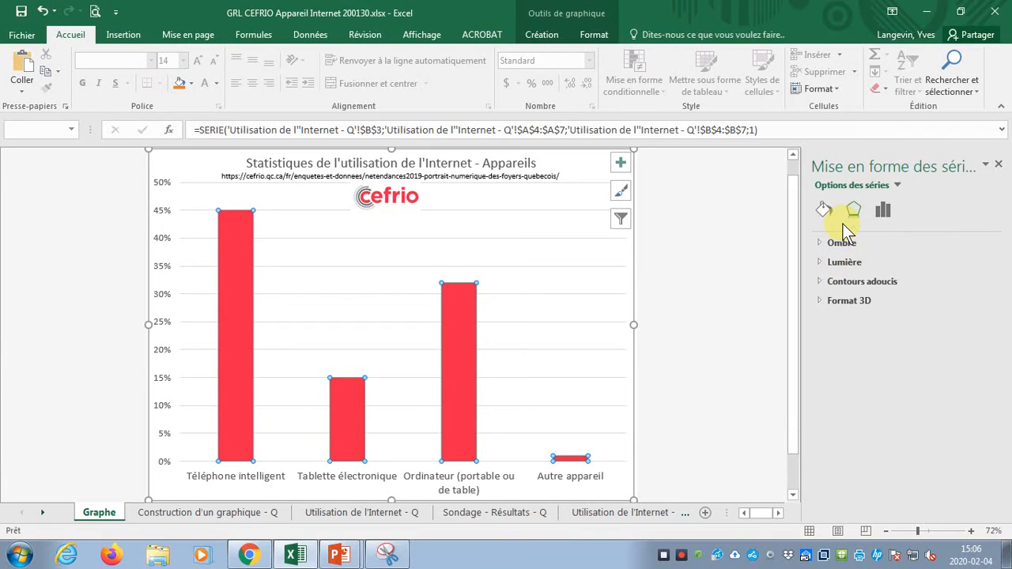
pyautogui.click(883, 209)
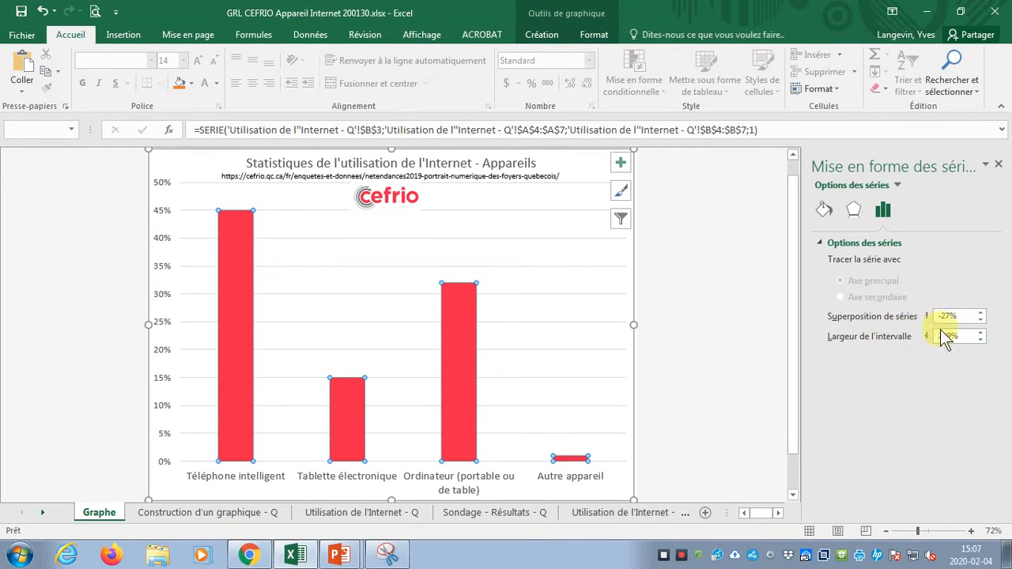
pyautogui.moveTo(961, 333); pyautogui.dragTo(900, 348)
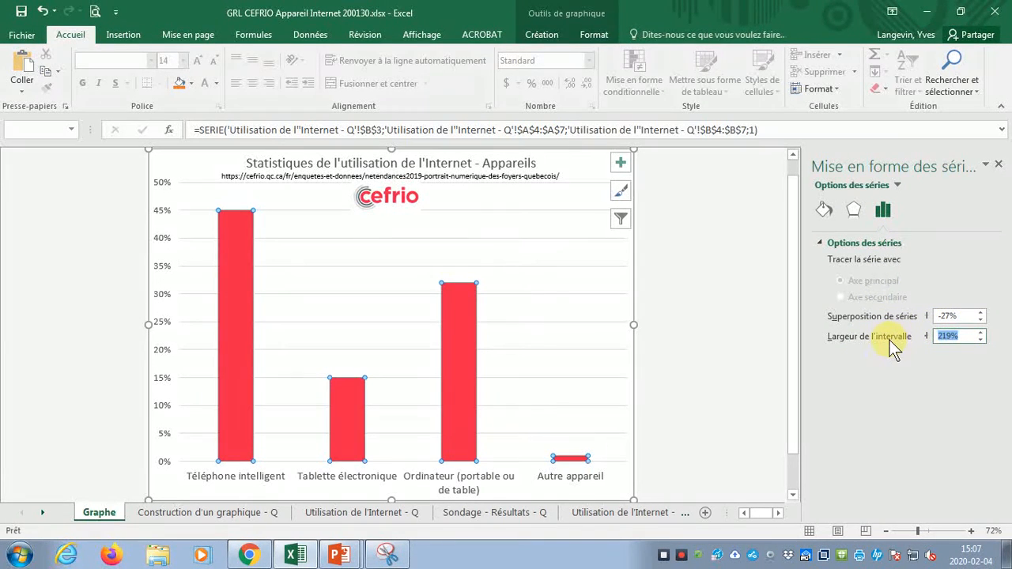
pyautogui.write('60')
pyautogui.press('Return')
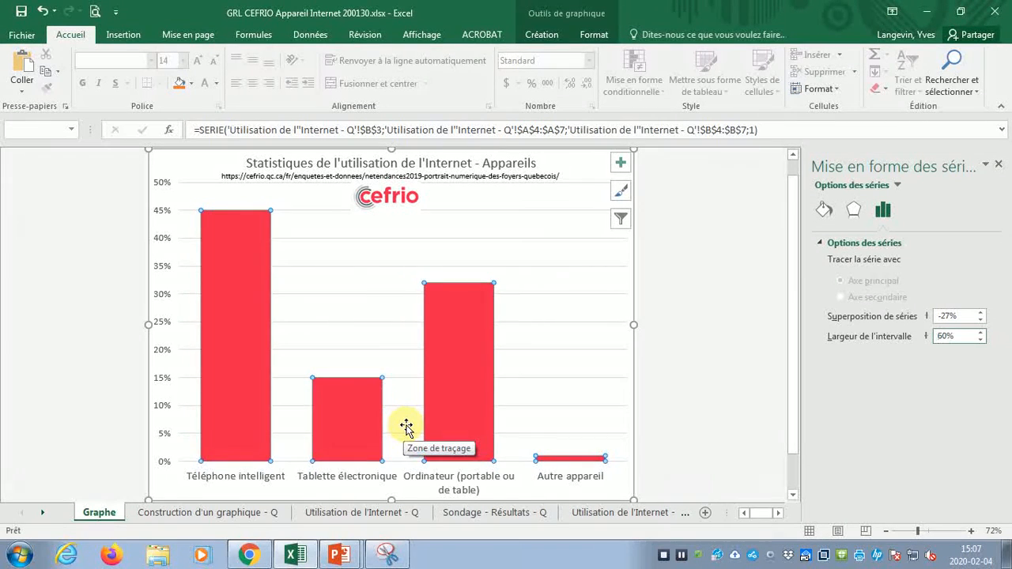
pyautogui.click(698, 381)
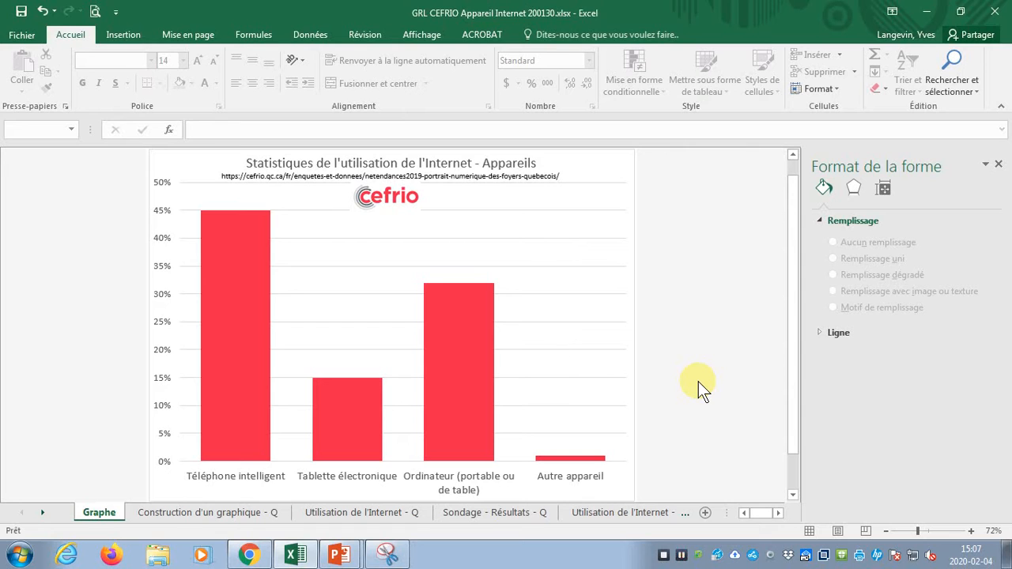
# Switch to the PowerPoint presentation and run the slide show to review the workshop objective slide.
pyautogui.hotkey('alt', 'Tab')
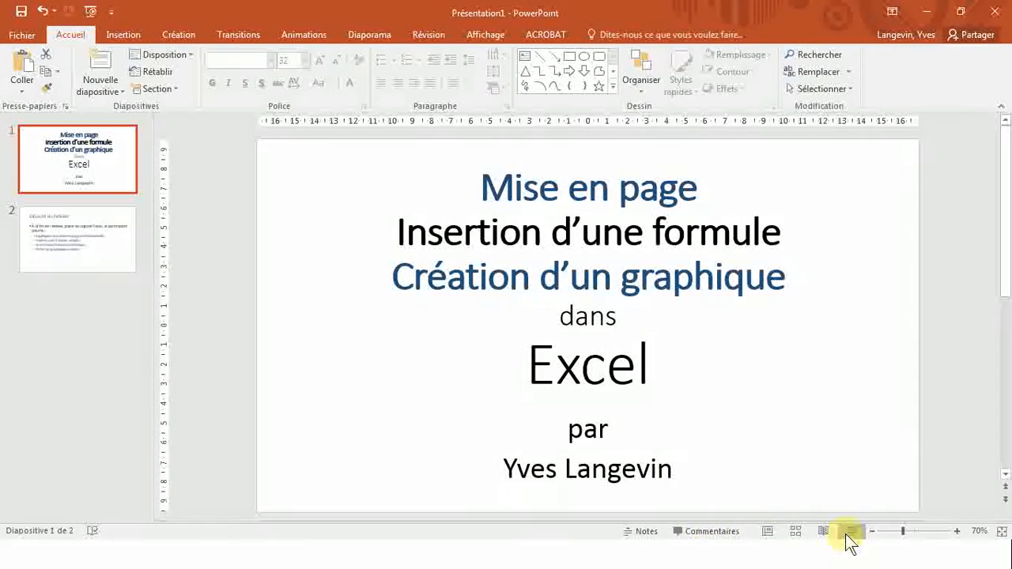
pyautogui.click(847, 535)
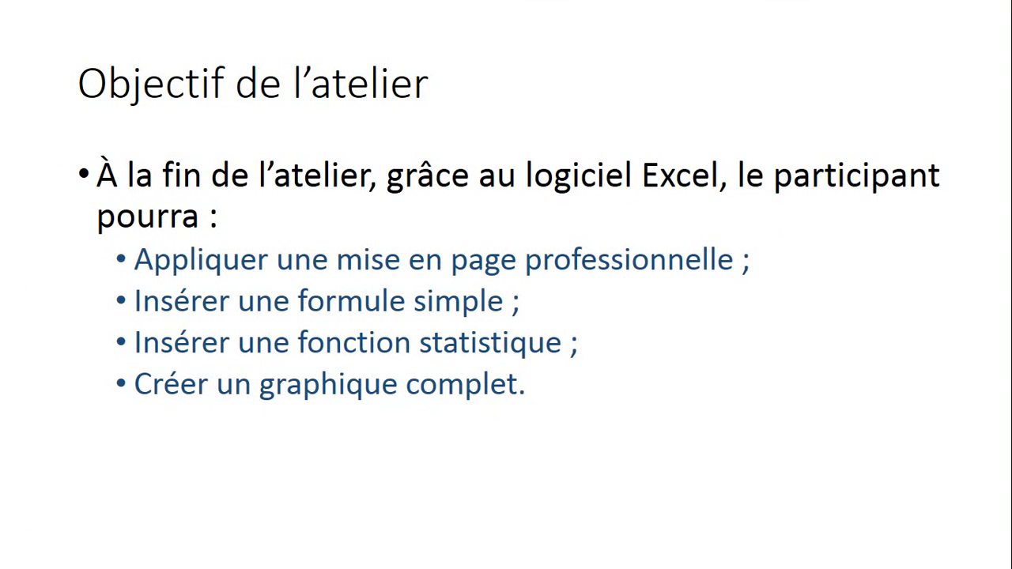